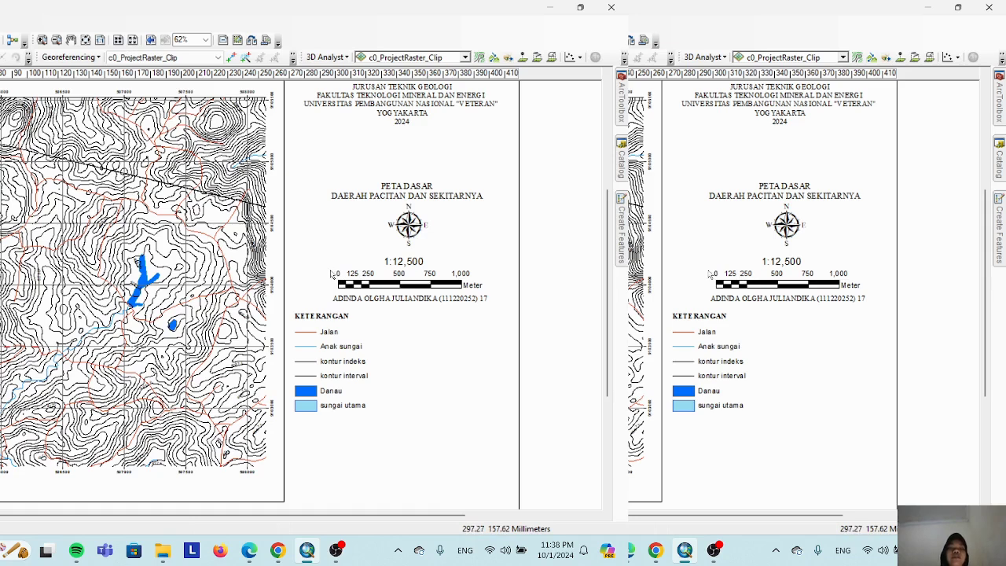
- Start a new shapefile in the Home documents folder and name it LAHAN STRUKTURAL
left_click(1001, 156)
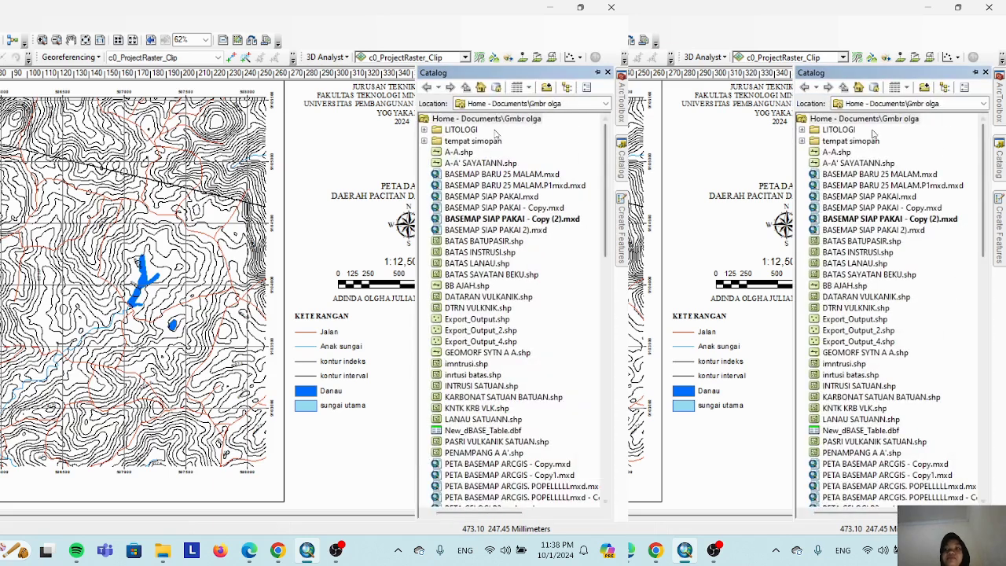
right_click(848, 125)
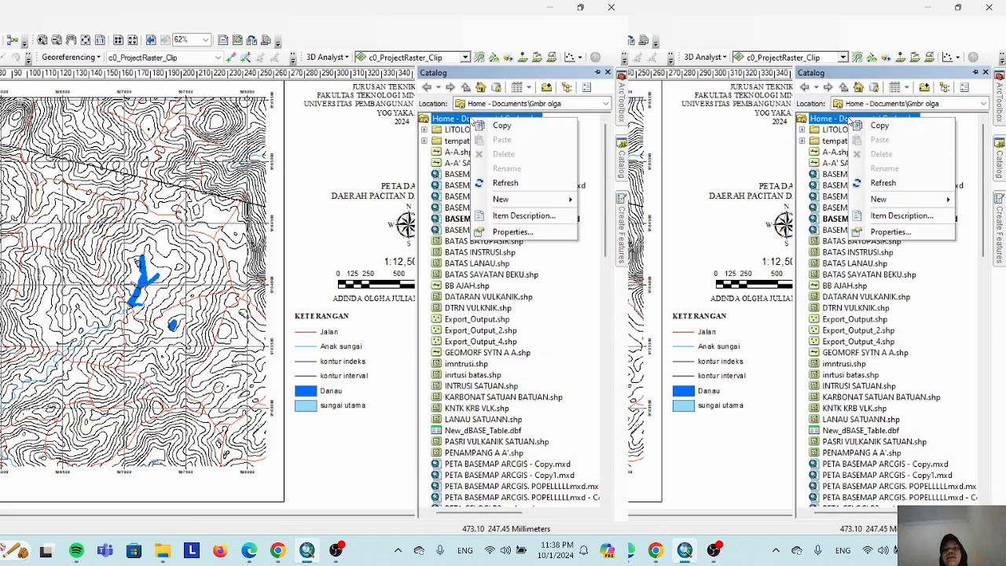
mouse_move(893, 205)
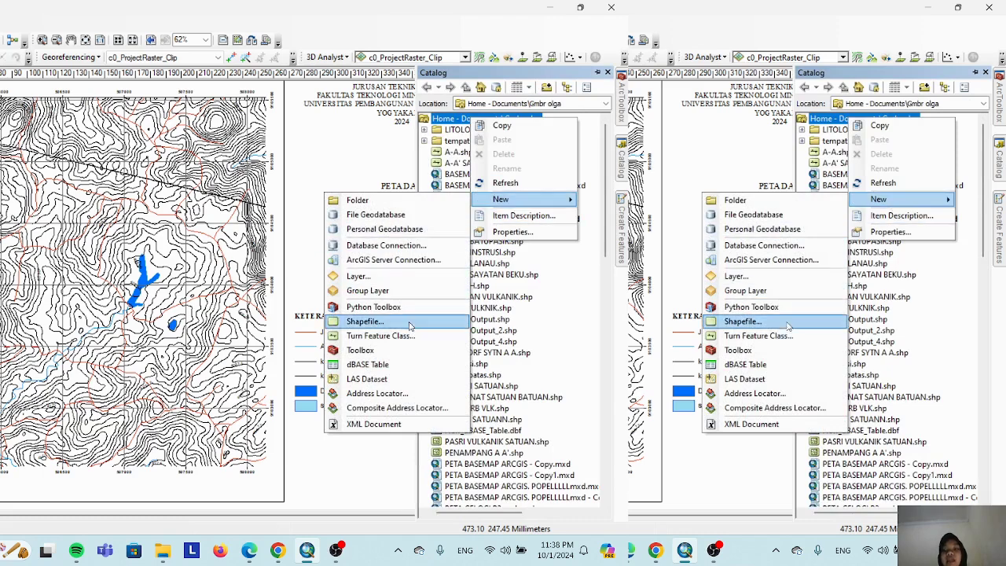
left_click(391, 325)
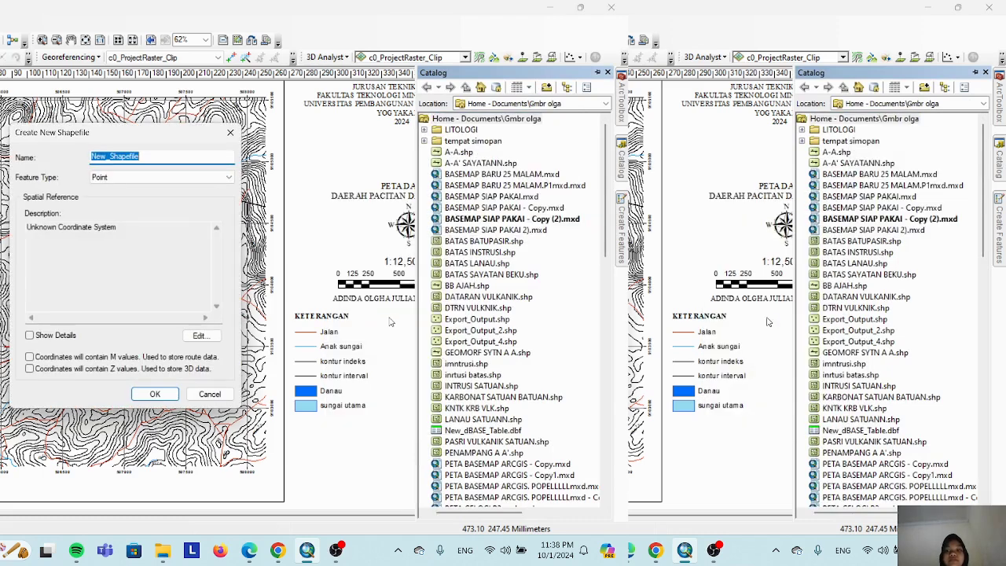
left_click(165, 158)
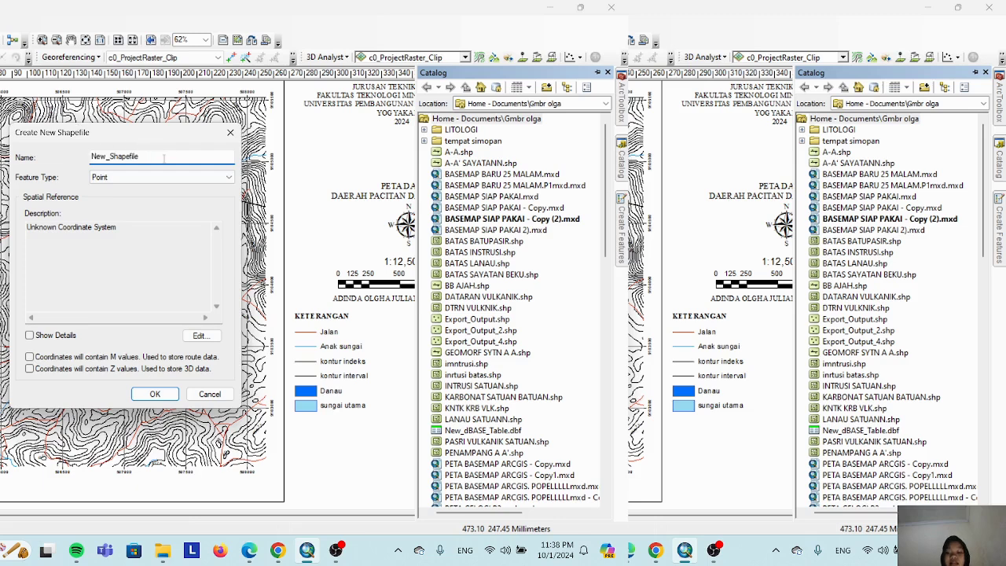
key("BackSpace")
key("BackSpace")
key("BackSpace")
key("BackSpace")
key("BackSpace")
key("BackSpace")
key("BackSpace")
key("BackSpace")
key("BackSpace")
key("BackSpace")
key("BackSpace")
key("BackSpace")
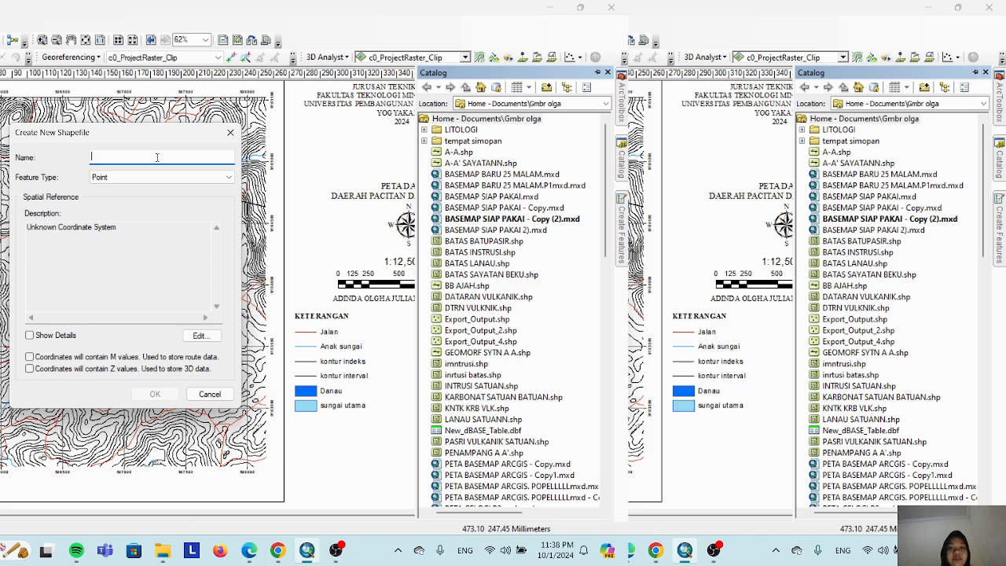
type("STRU")
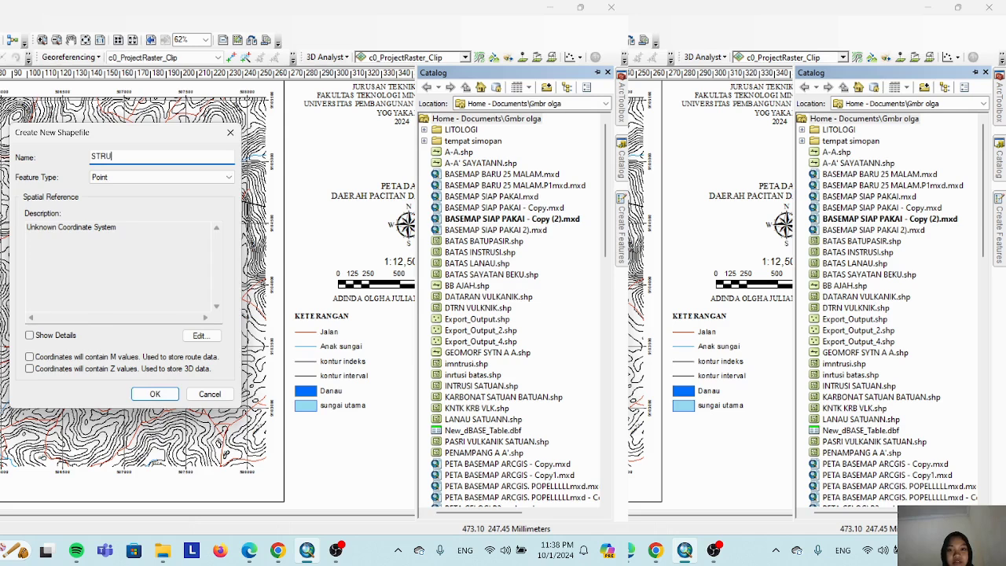
key("BackSpace")
key("BackSpace")
type("LAHAN")
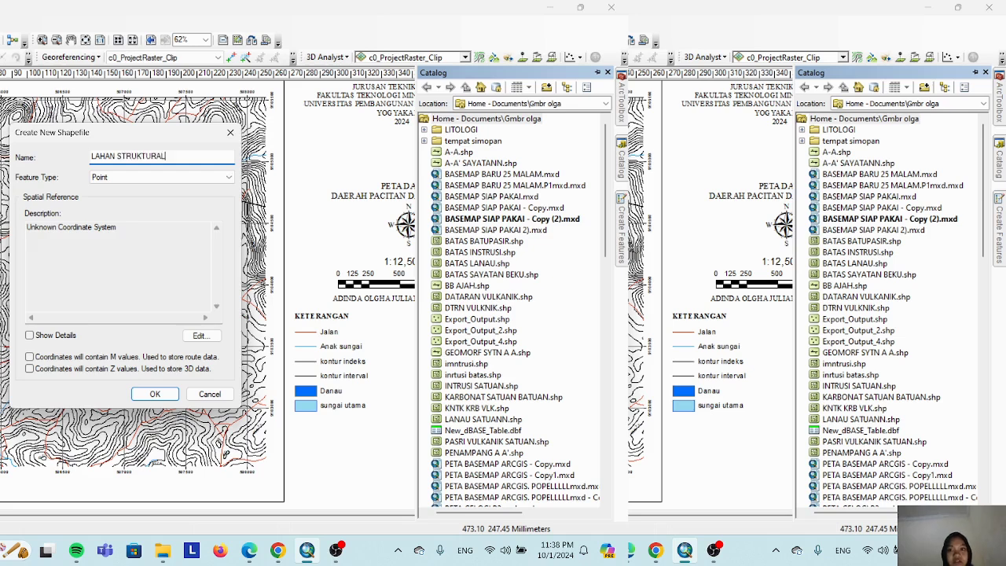
- Set the feature type to Polygon and the coordinate system to WGS 1984 UTM Zone 49S, and create the shapefile
left_click(142, 179)
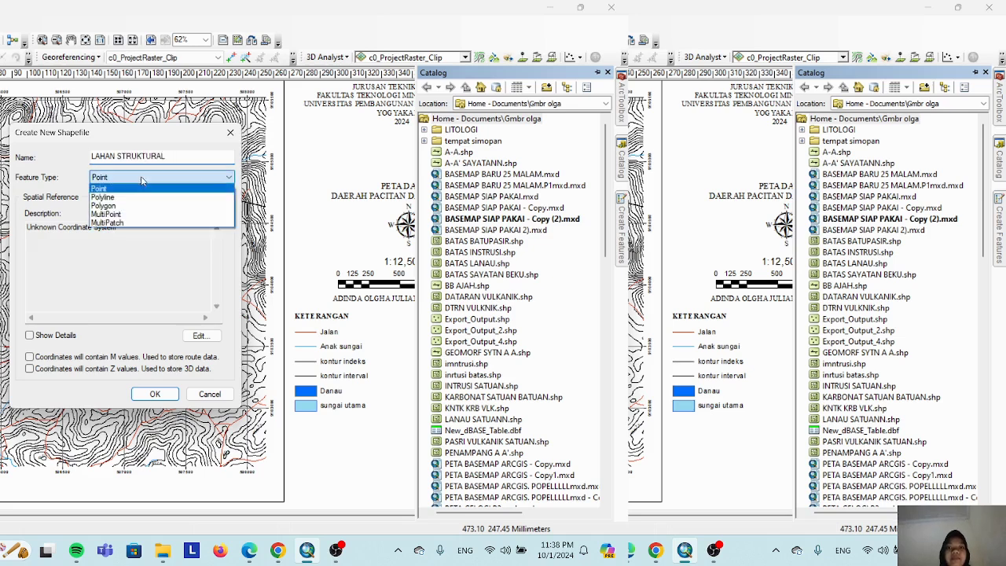
left_click(138, 214)
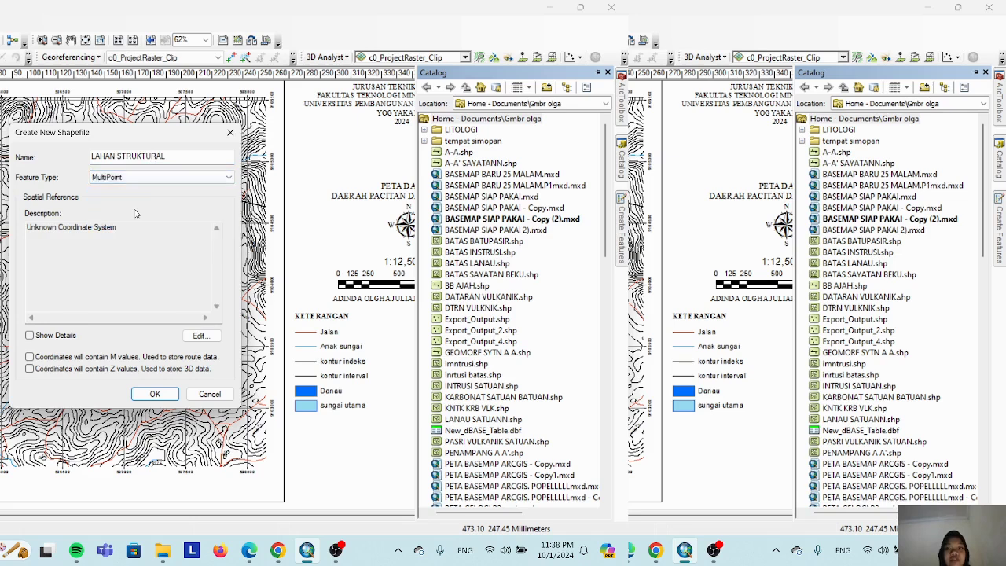
left_click(146, 178)
left_click(135, 206)
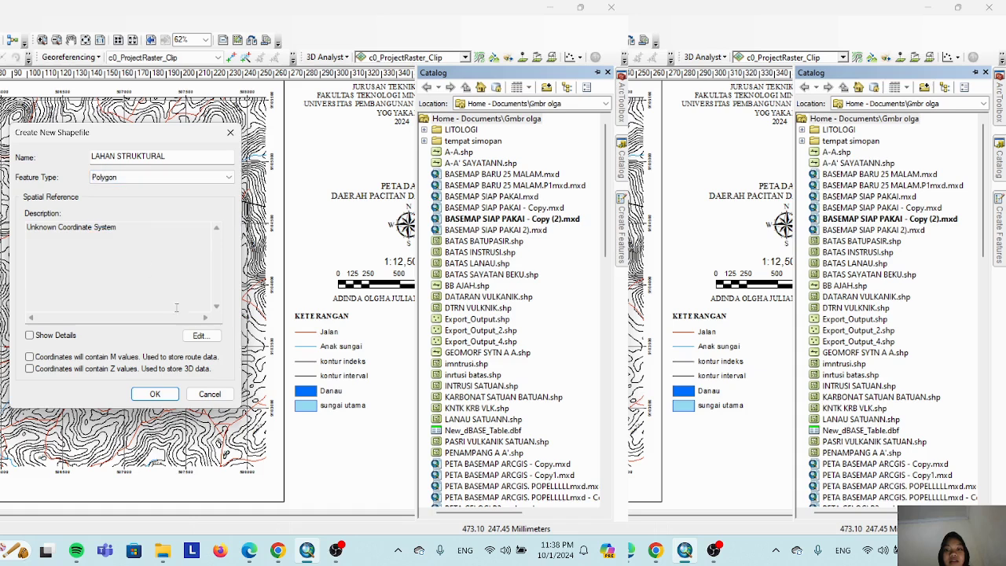
left_click(208, 339)
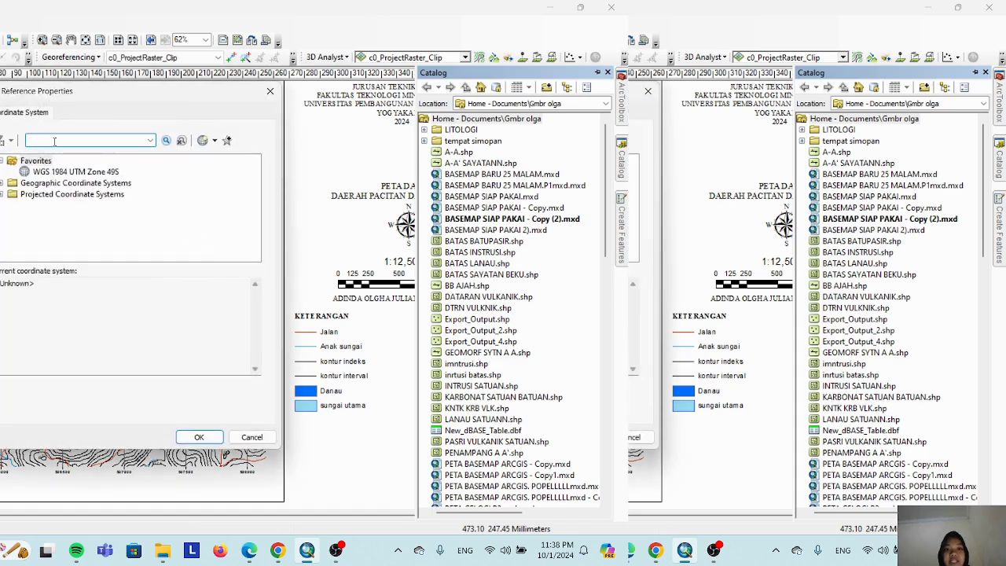
left_click(52, 172)
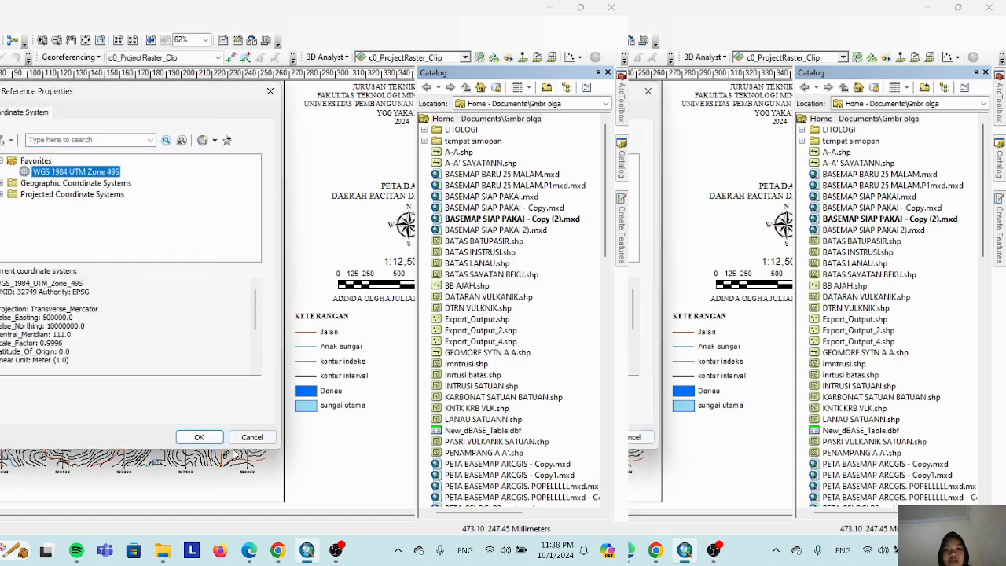
left_click(198, 437)
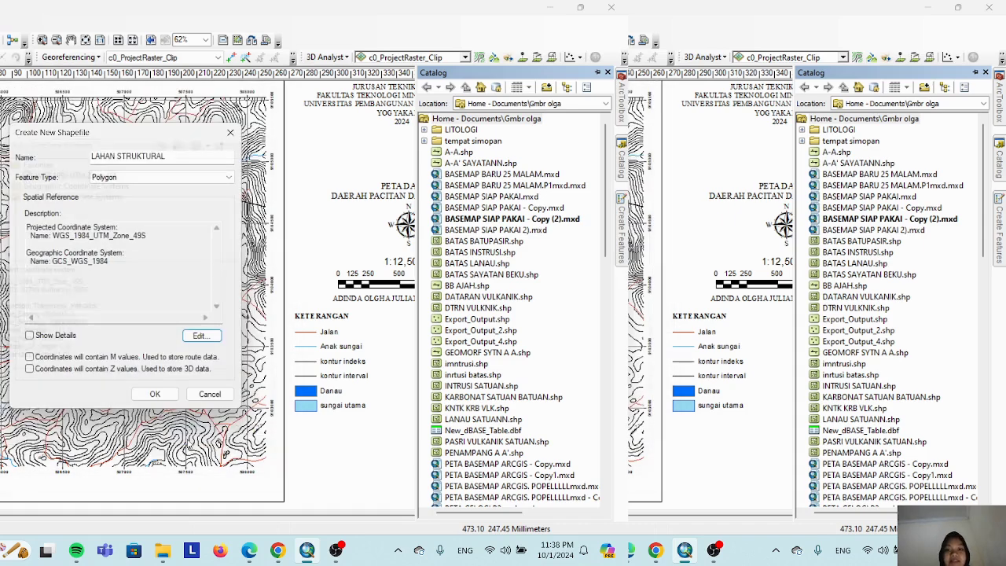
left_click(154, 394)
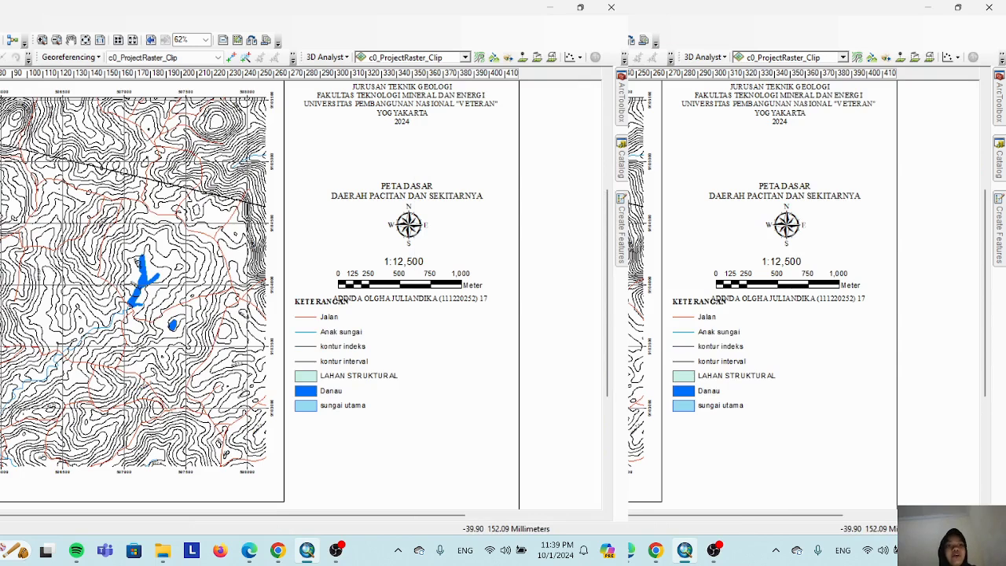
- Start editing the LAHAN STRUKTURAL layer and choose its template with the Polygon construction tool
mouse_move(0, 350)
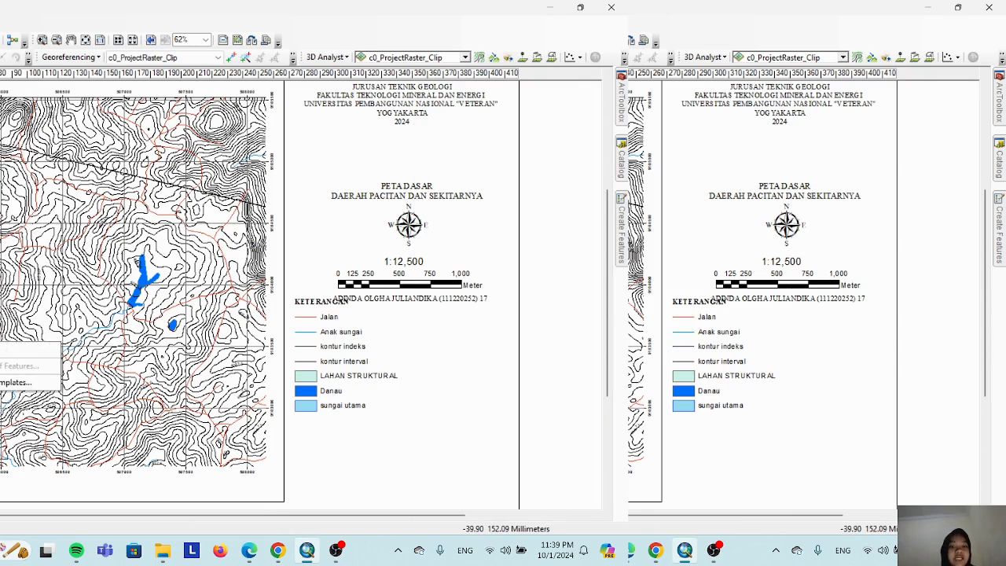
left_click(6, 350)
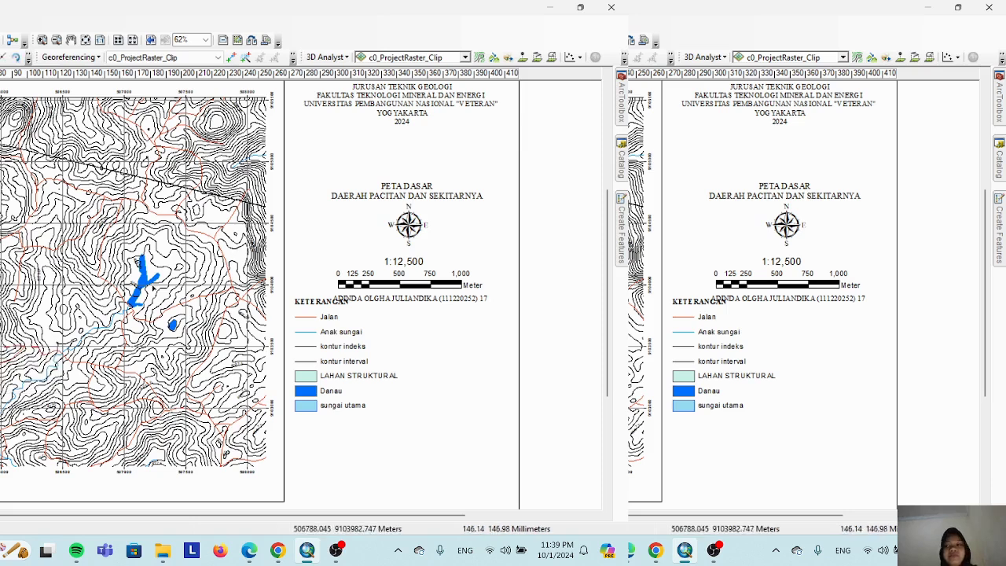
left_click(1000, 229)
left_click(862, 130)
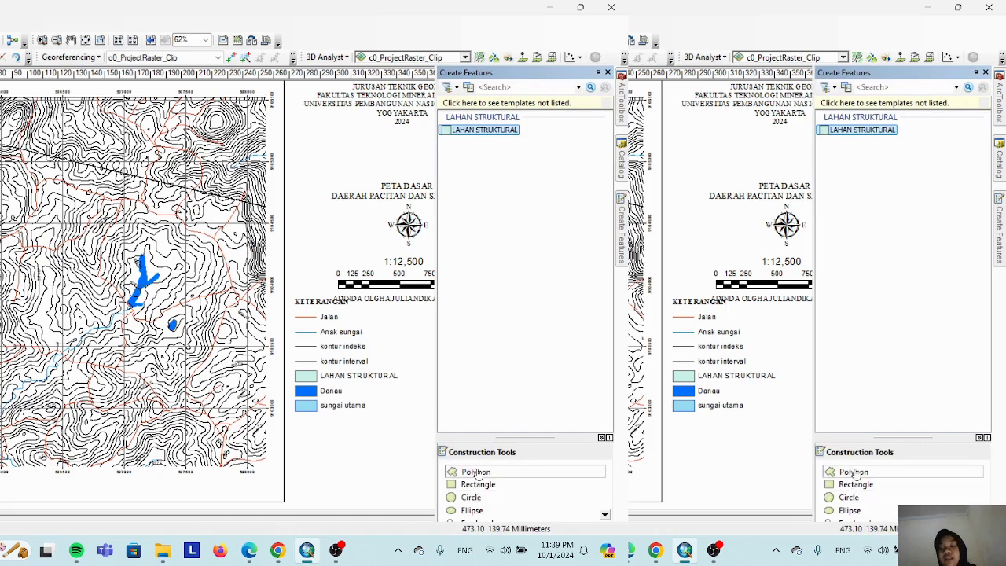
left_click(854, 473)
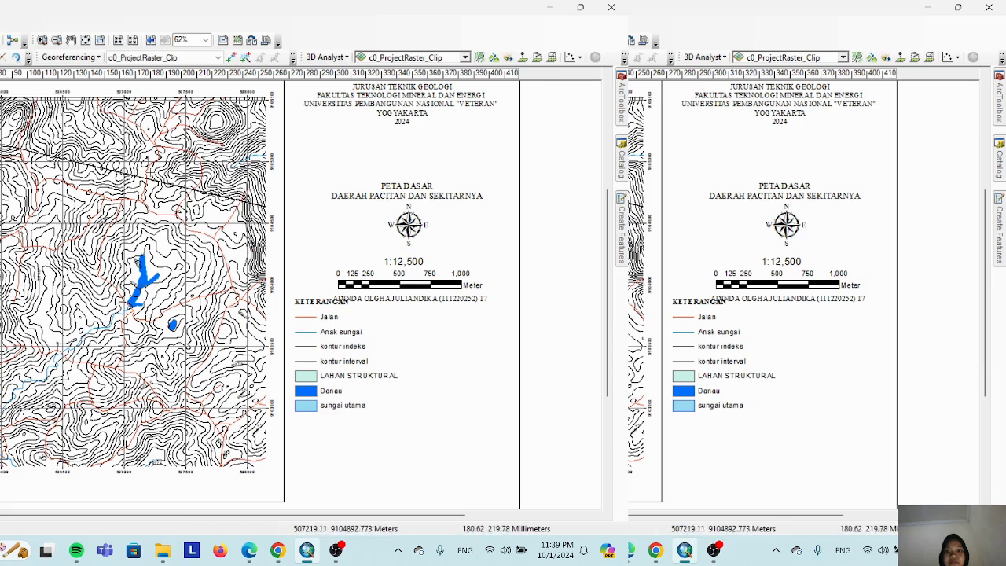
- Begin the polygon on the map's north edge just west of 507500, through the northeast corner and down the east edge to near 9104000
scroll(174, 110, "up", 1)
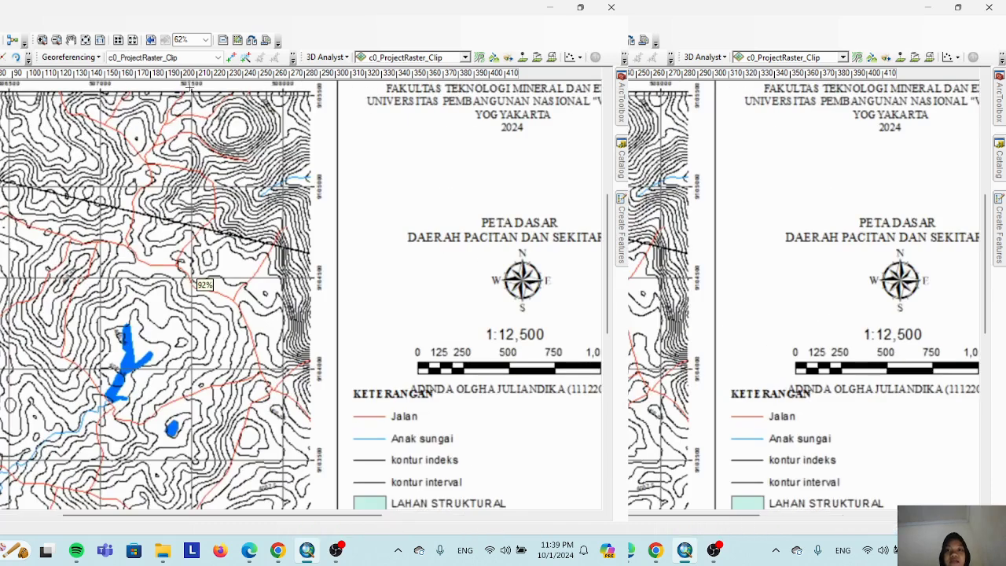
left_click_drag(183, 93, 188, 132)
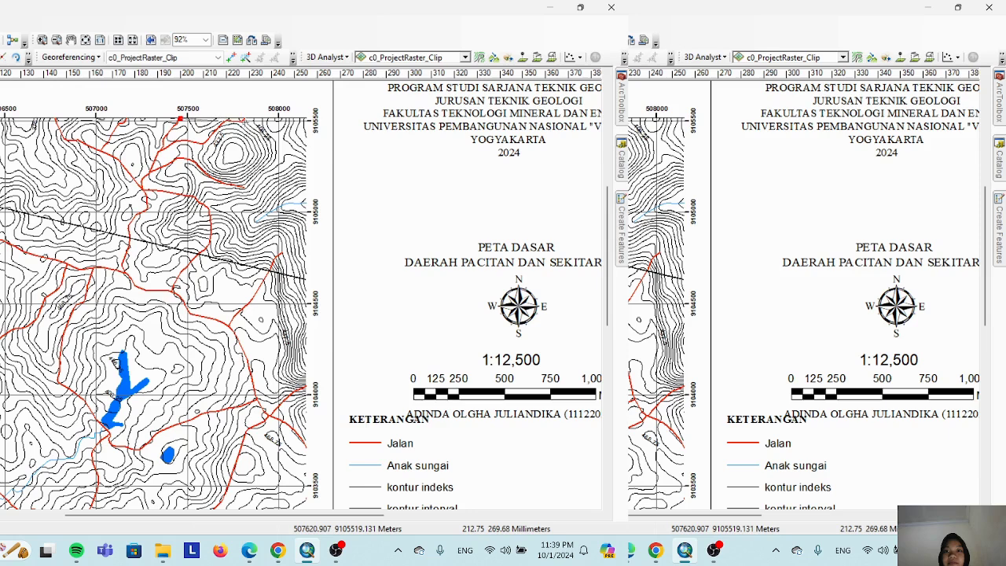
left_click(306, 119)
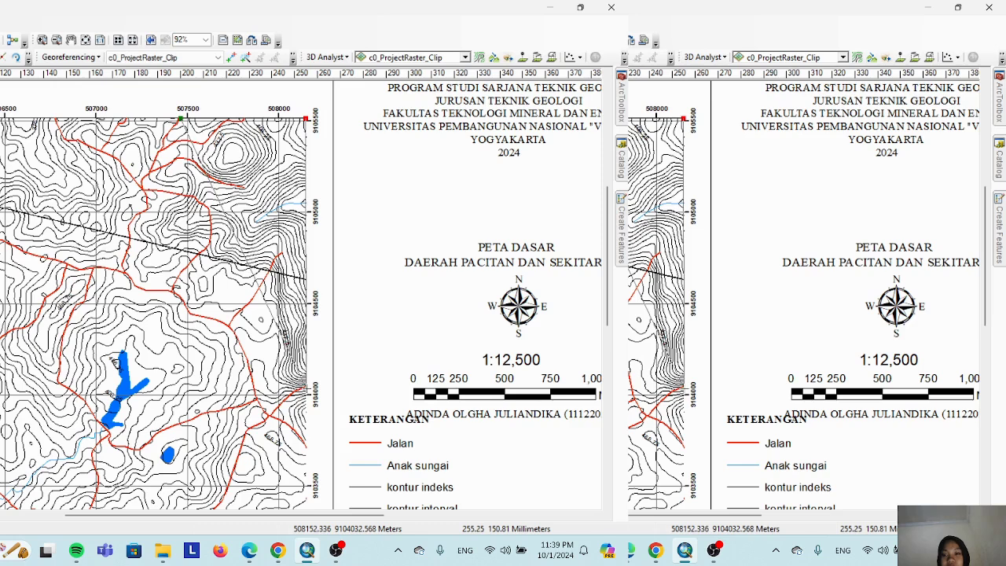
left_click(298, 388)
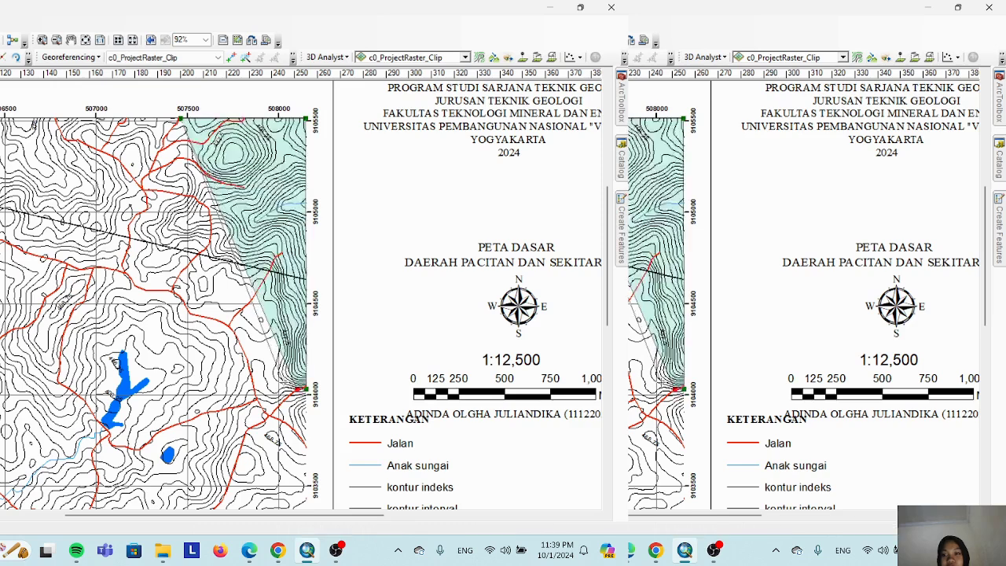
left_click(273, 379)
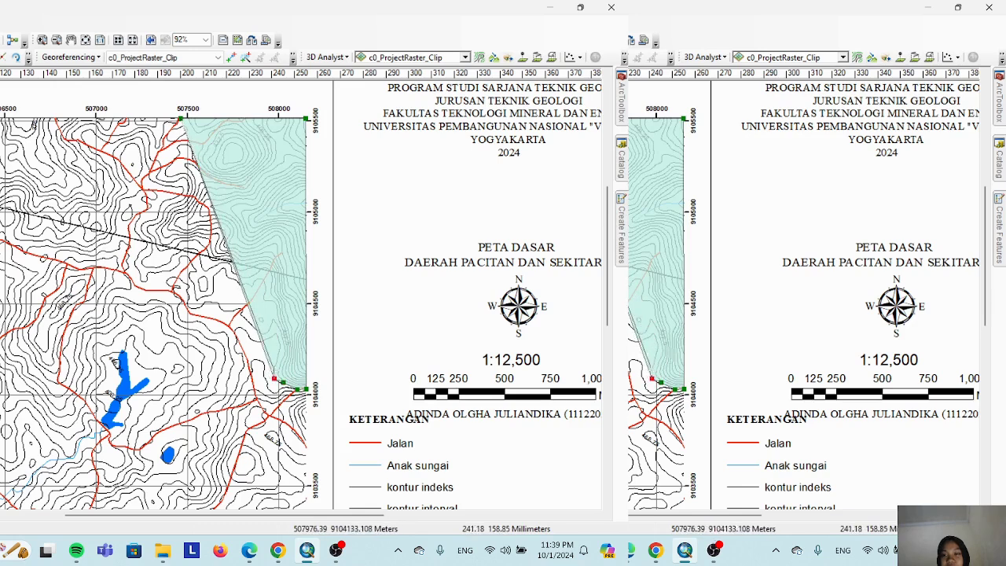
- Trace the polygon's boundary northward along the foot of the dense eastern contours, past the 9104500 grid line to the road
left_click(274, 369)
left_click(283, 363)
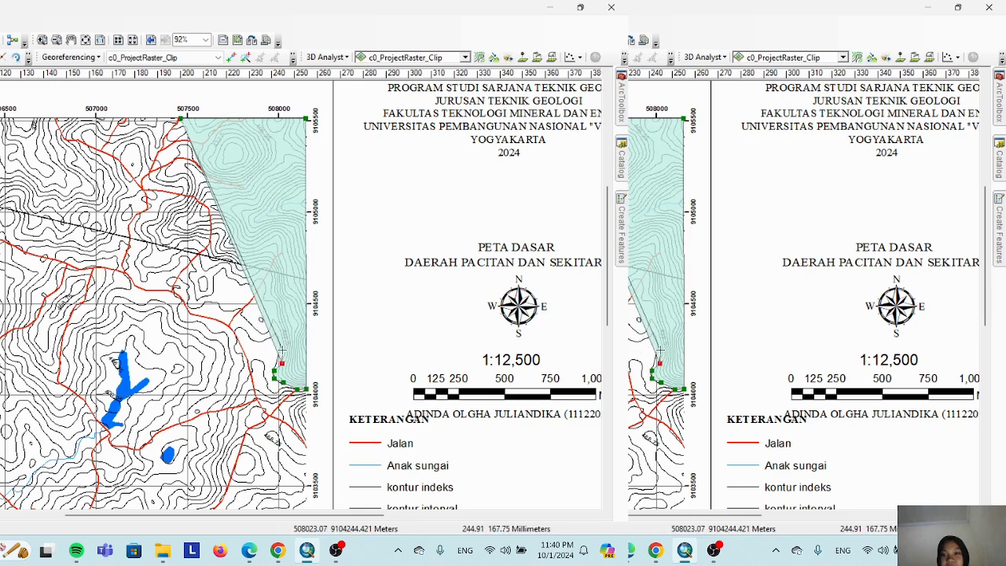
left_click(281, 345)
left_click(281, 339)
left_click(280, 327)
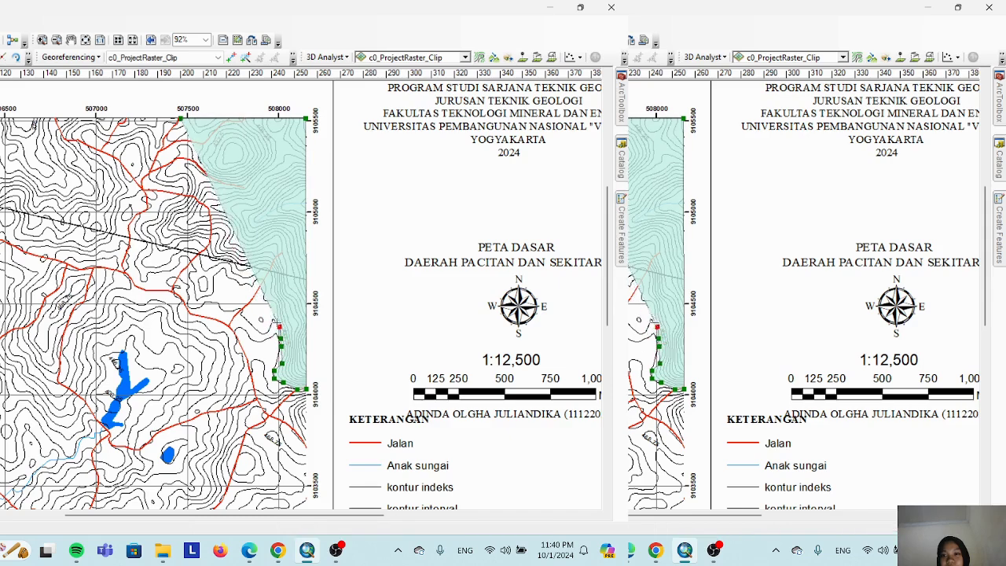
left_click(276, 315)
left_click(277, 302)
left_click(268, 304)
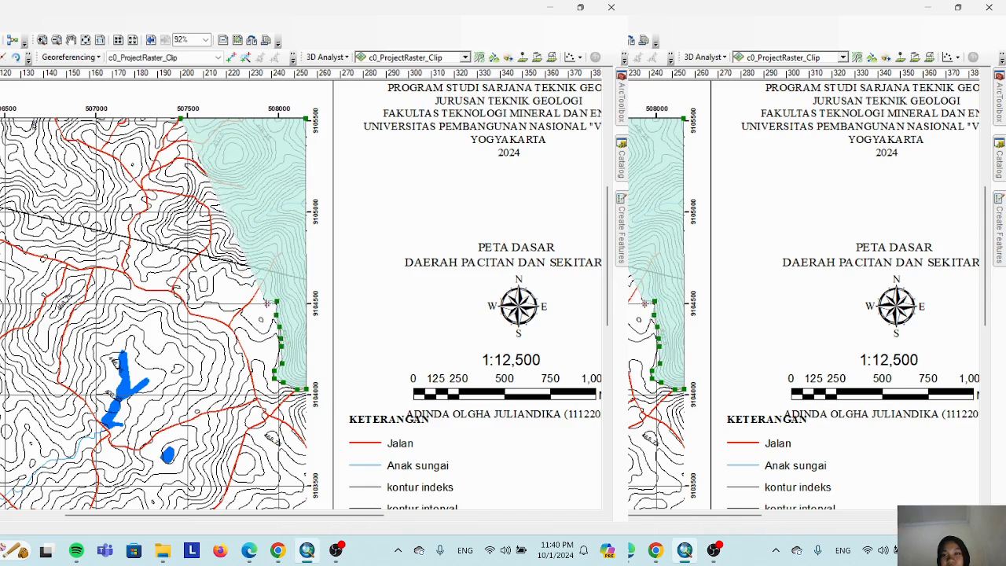
left_click(267, 286)
left_click(259, 279)
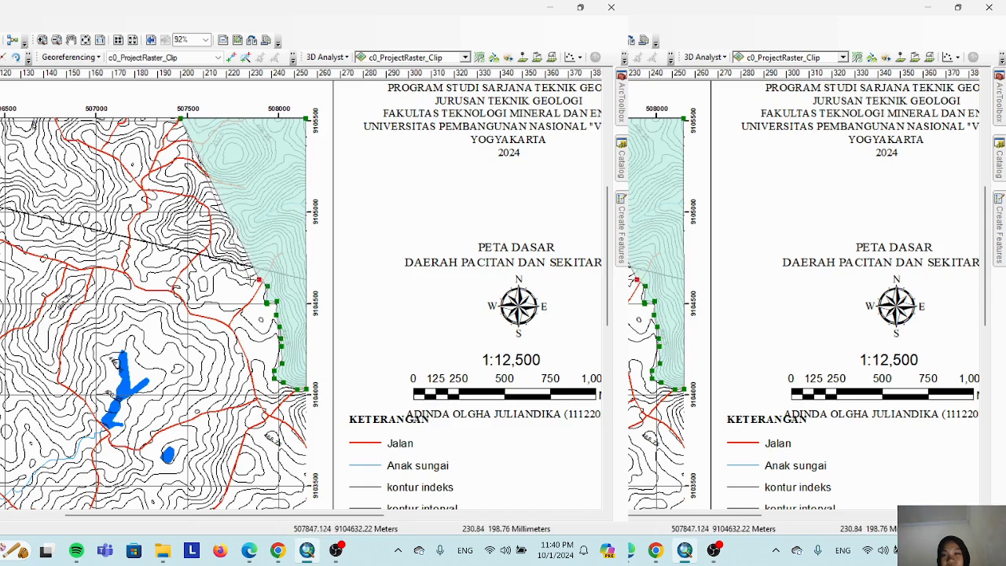
- Continue the polygon's boundary west-northwest from the road to about 507650 E, south of the diagonal black line
left_click(250, 285)
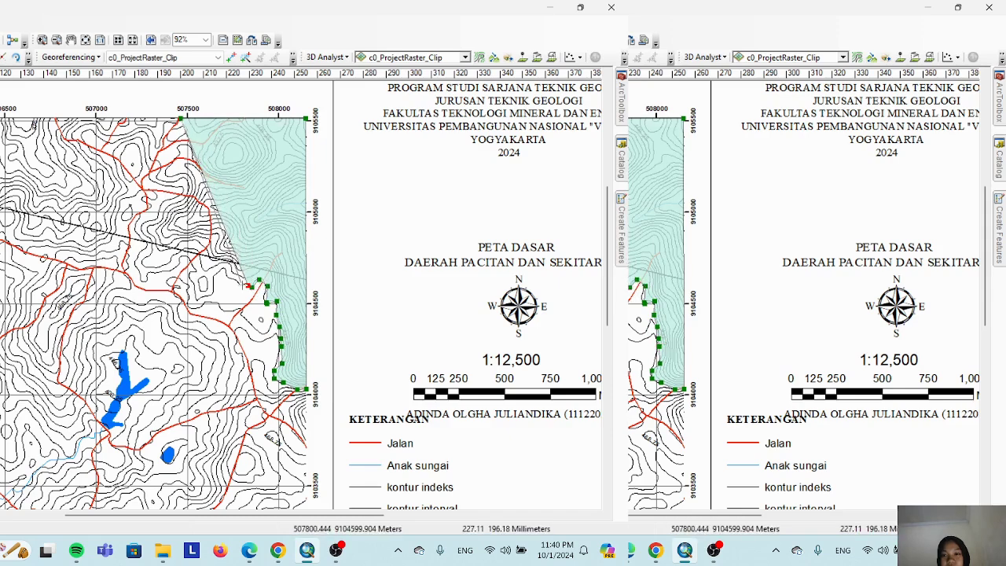
left_click(242, 284)
left_click(236, 281)
left_click(231, 280)
left_click(227, 277)
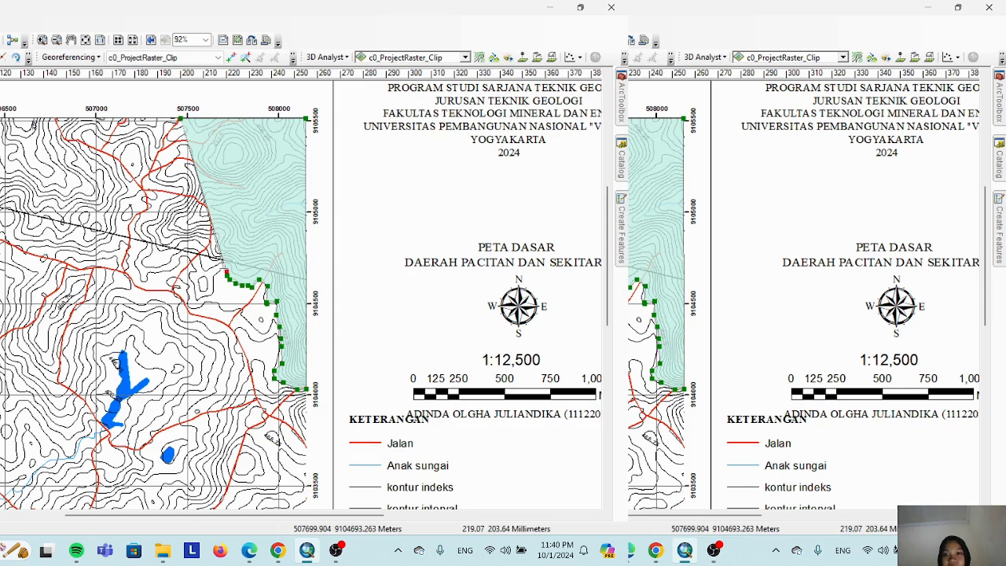
left_click(222, 270)
left_click(218, 269)
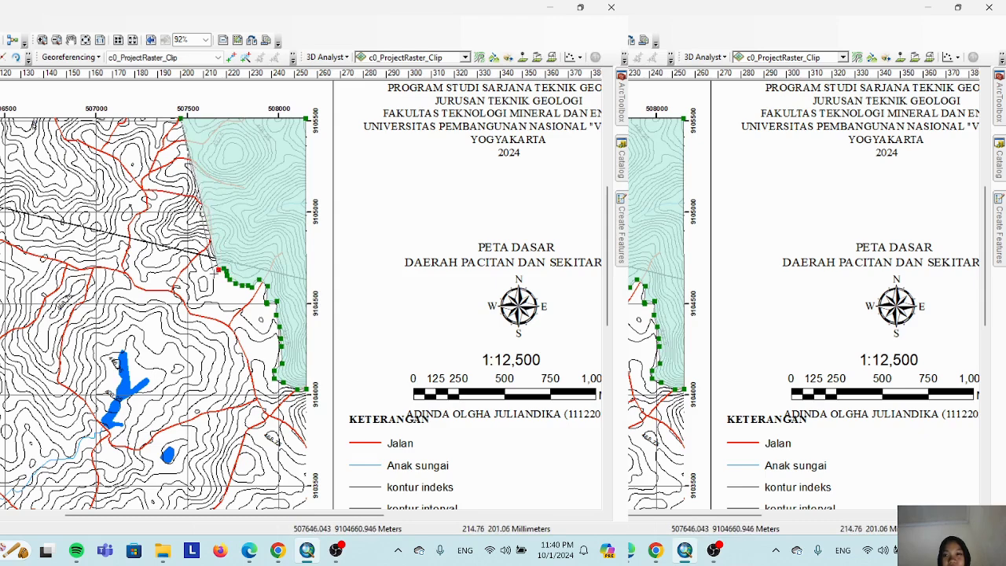
- Trace the polygon's boundary around the small southward lobe near 507550 E and back northwest to about 507455 E, 9104740 N
left_click(213, 276)
left_click(216, 288)
left_click(206, 295)
left_click(198, 297)
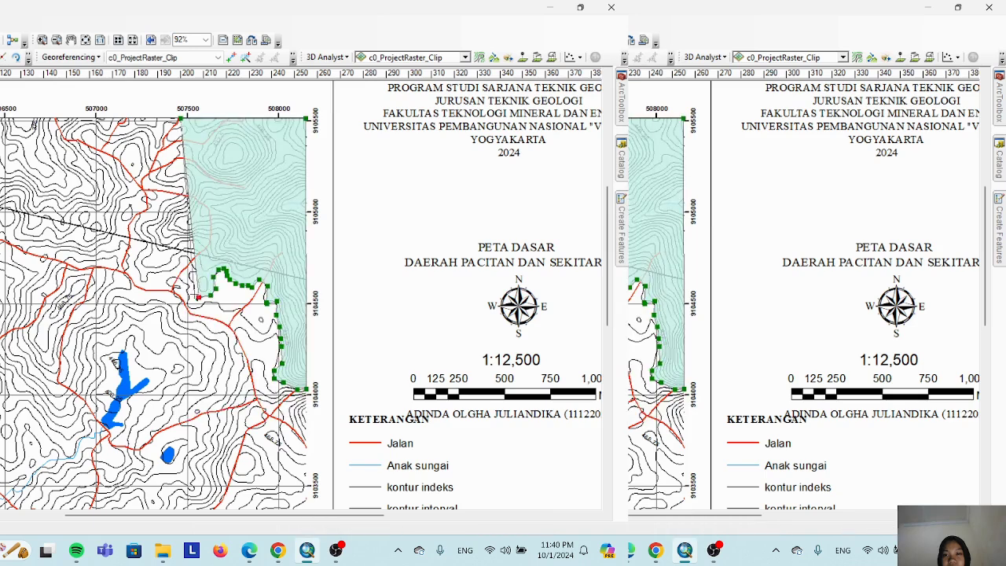
left_click(194, 294)
left_click(191, 285)
left_click(192, 277)
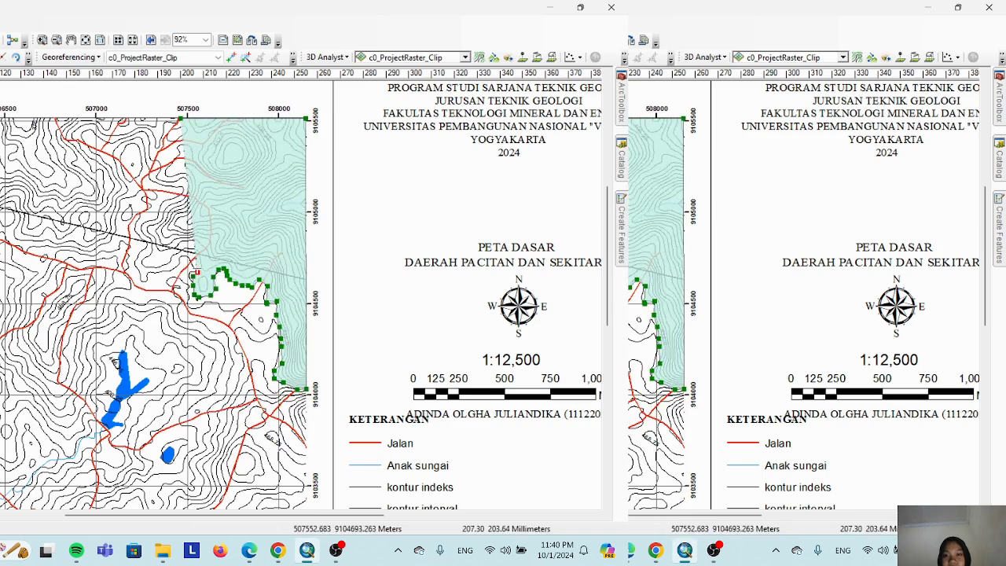
left_click(197, 270)
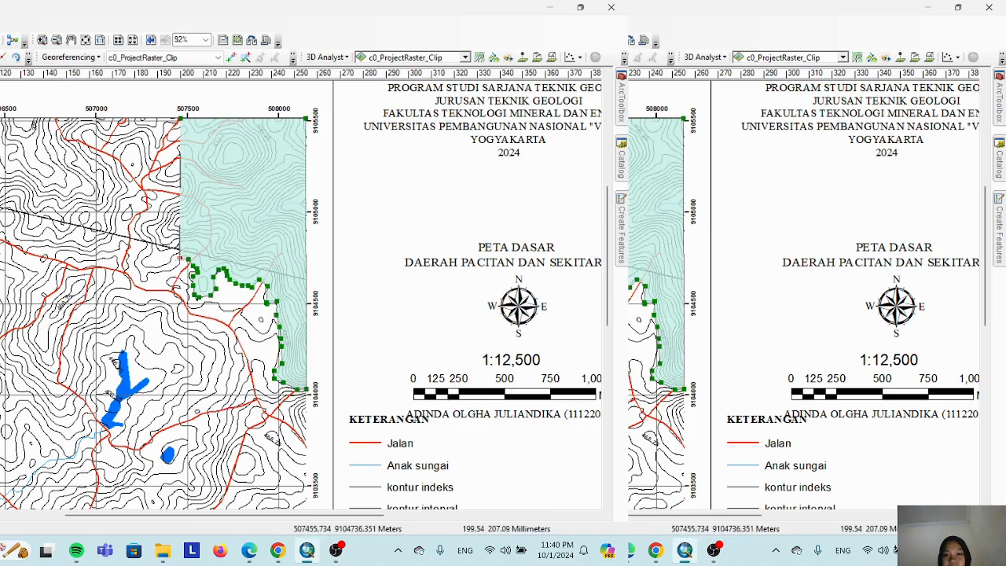
left_click(179, 260)
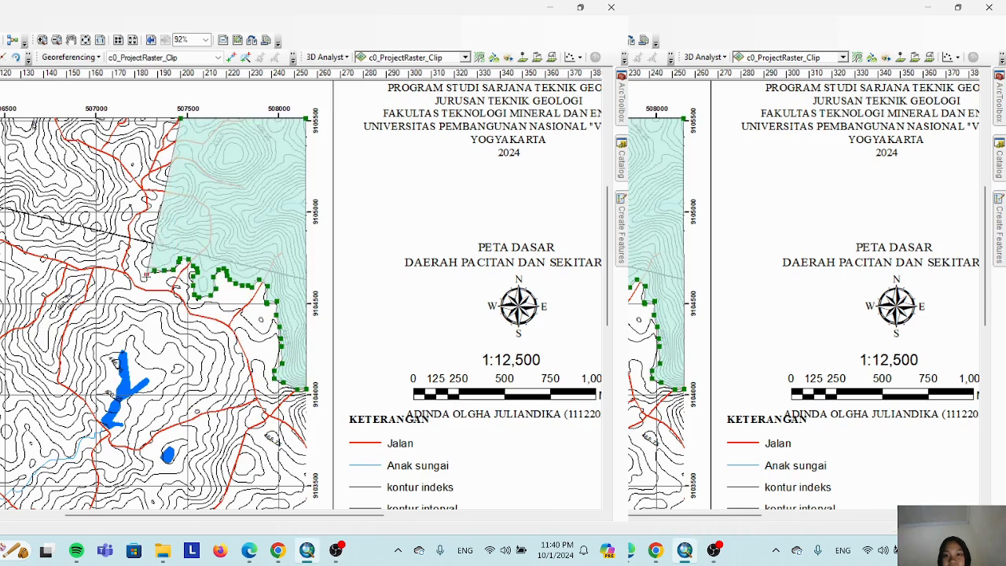
- Continue the boundary west to about 507250 E and north across the diagonal black line to just below the 9105000 grid line
left_click(142, 283)
left_click(139, 257)
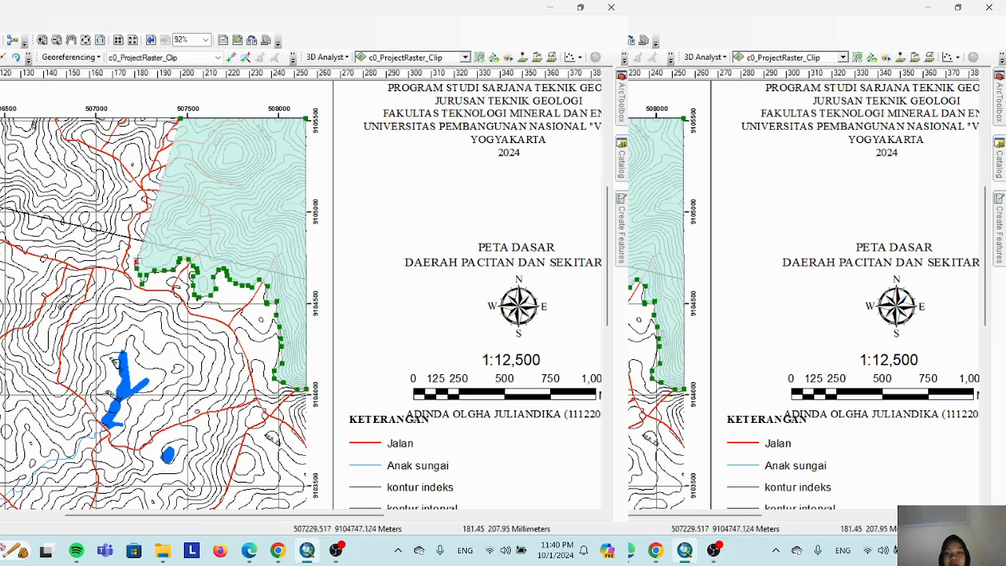
left_click(146, 248)
left_click(144, 238)
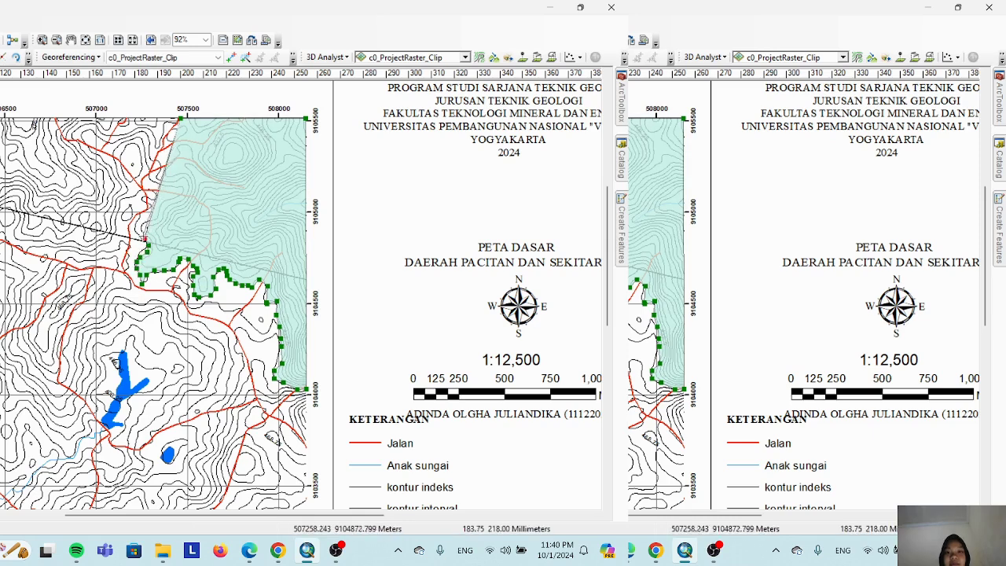
left_click(141, 233)
left_click(136, 221)
left_click(138, 216)
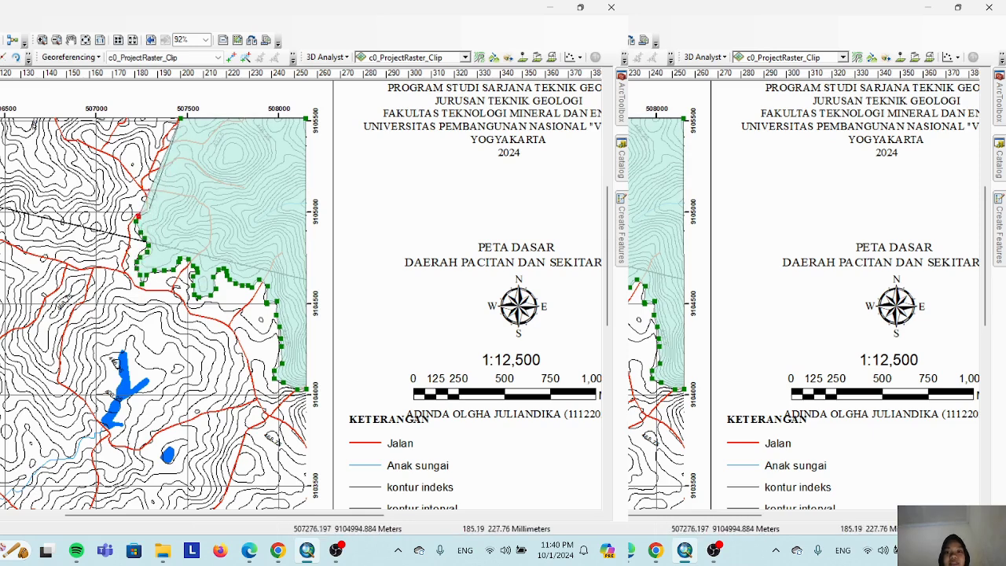
- Trace the boundary north from the 9105000 grid line to the map's north edge near 507240 E and finish the polygon
left_click(155, 209)
left_click(137, 202)
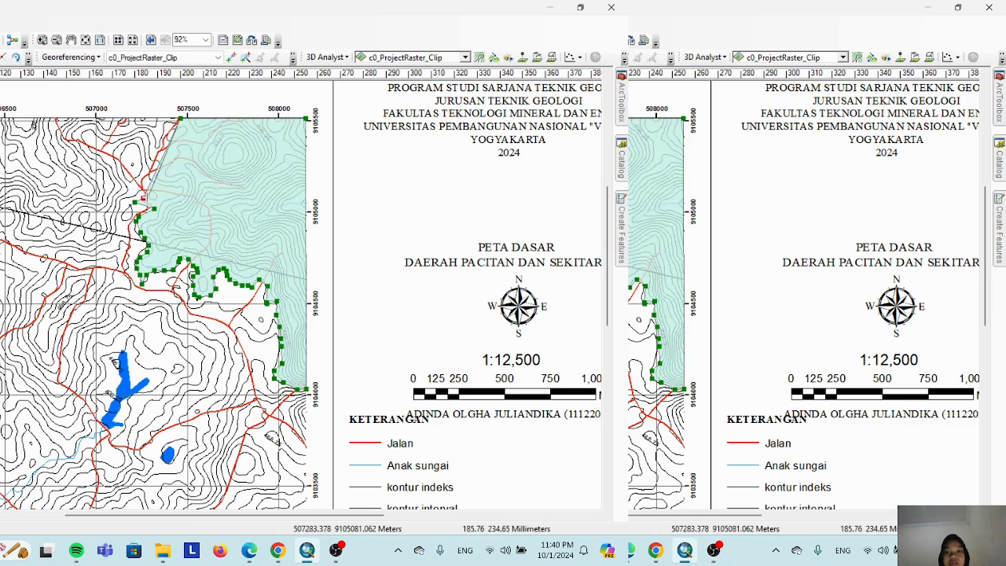
left_click(146, 197)
left_click(155, 192)
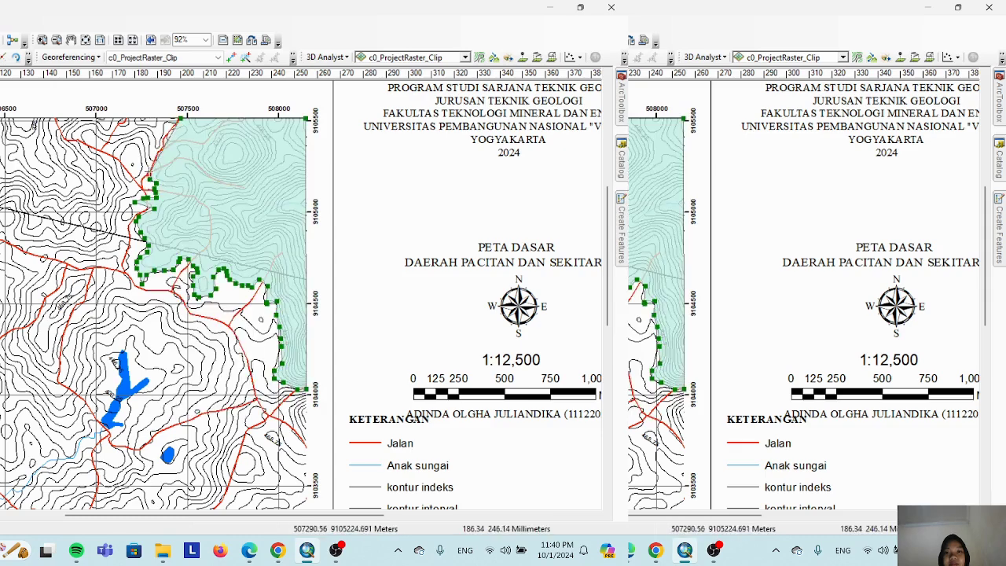
left_click(148, 166)
left_click(148, 161)
left_click(151, 154)
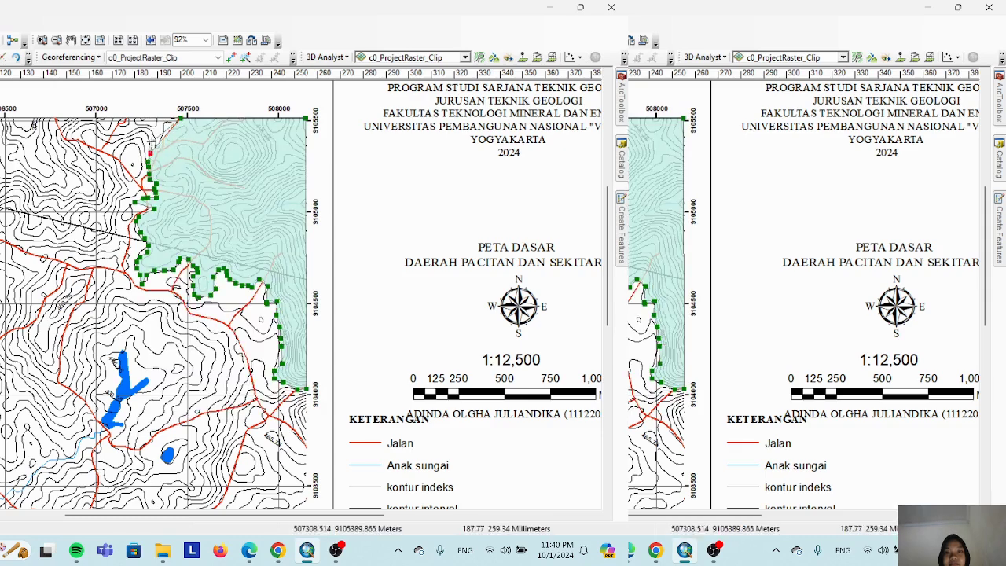
left_click(152, 141)
left_click(140, 118)
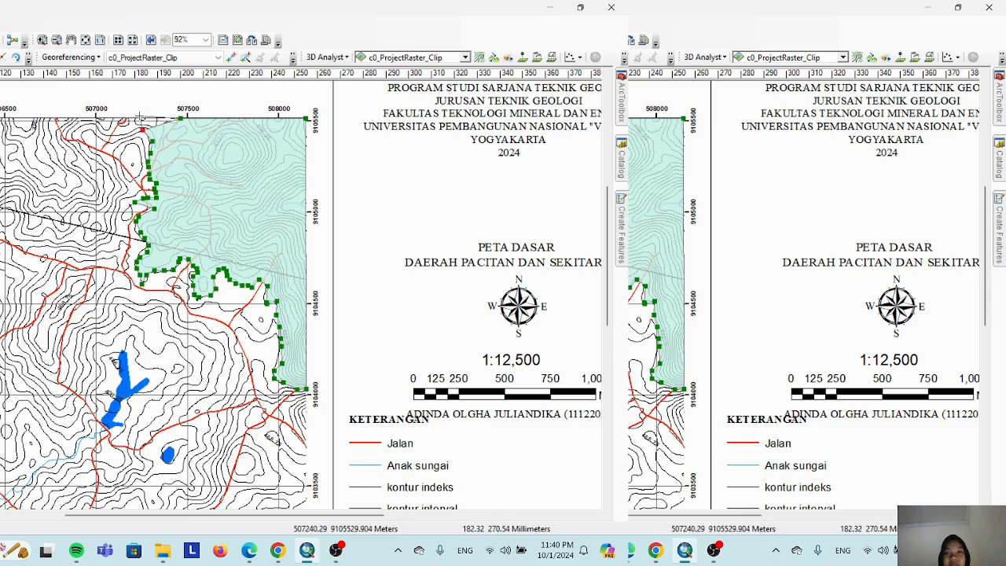
double_click(139, 117)
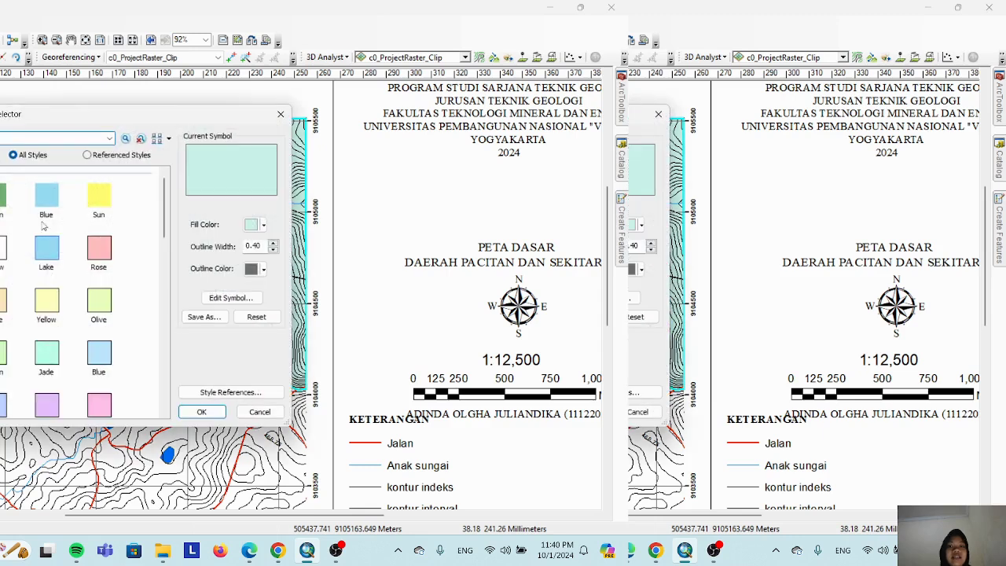
- Set the LAHAN STRUKTURAL polygon's fill color to bright light purple
left_click(264, 226)
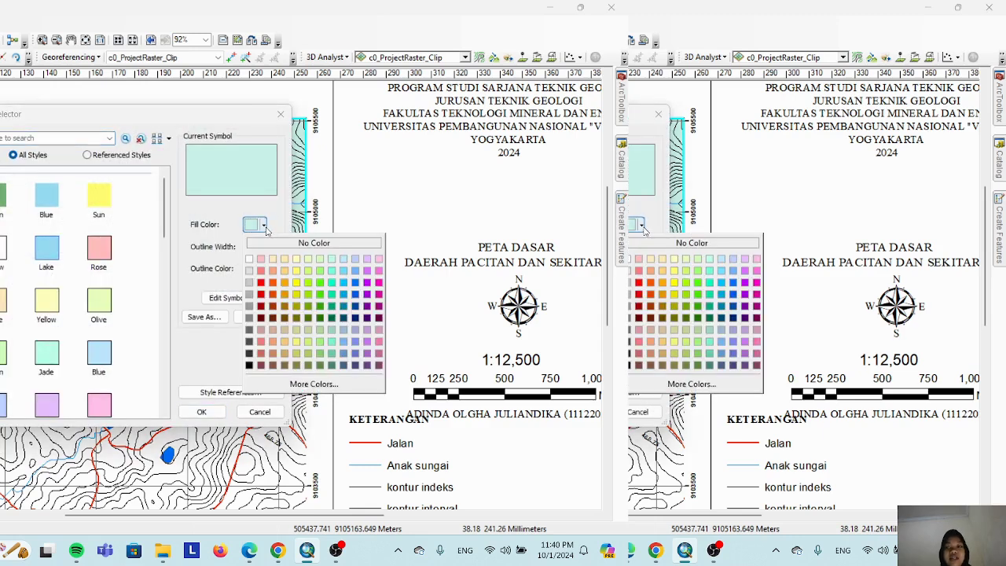
left_click(366, 272)
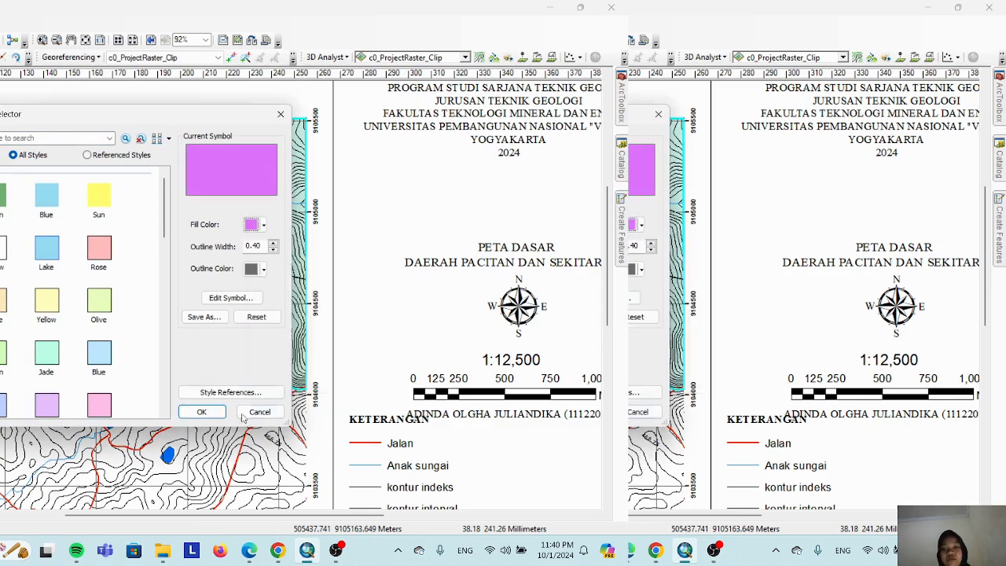
left_click(200, 414)
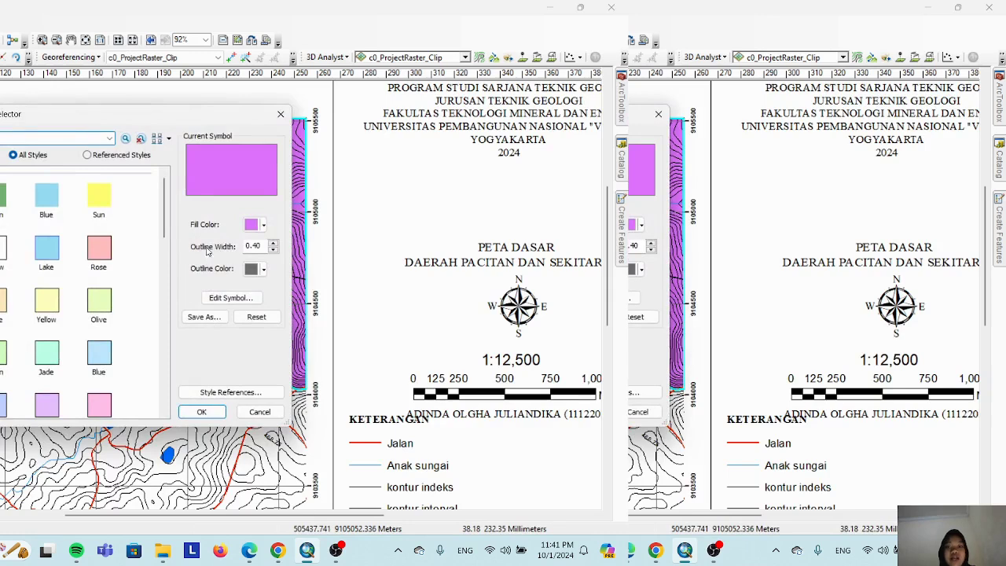
left_click(262, 228)
left_click(262, 226)
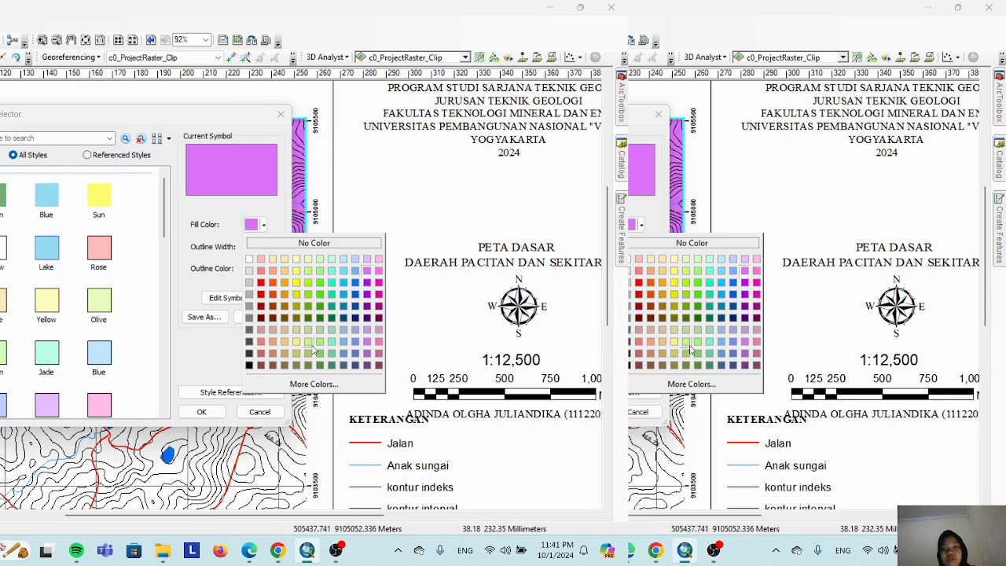
left_click(193, 415)
left_click(195, 418)
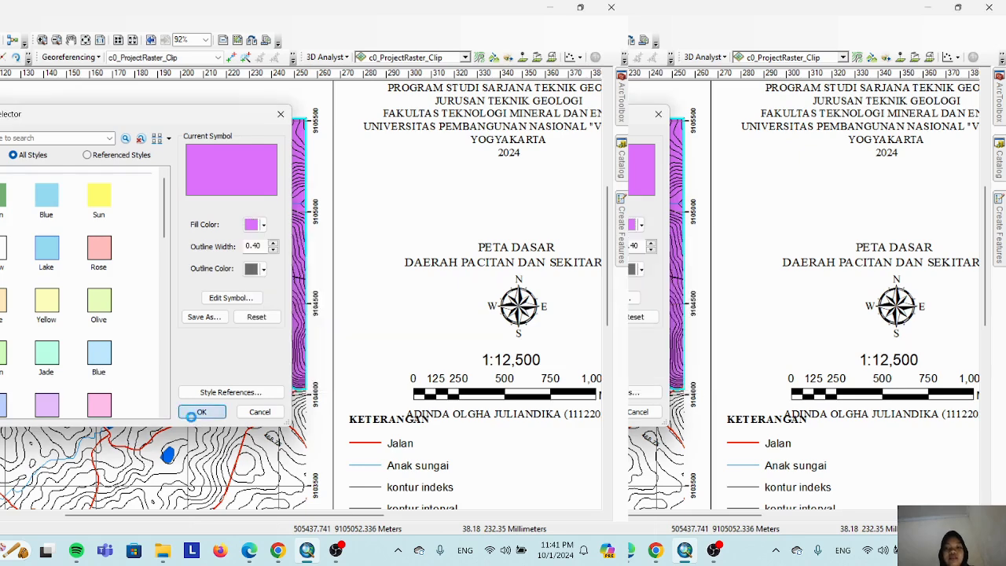
scroll(196, 286, "up", 1)
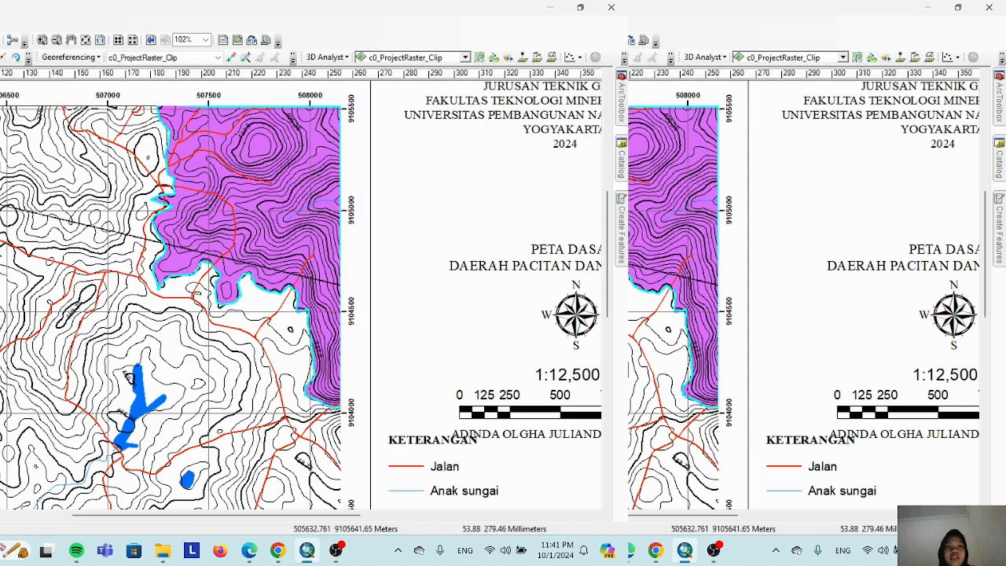
scroll(80, 234, "down", 3)
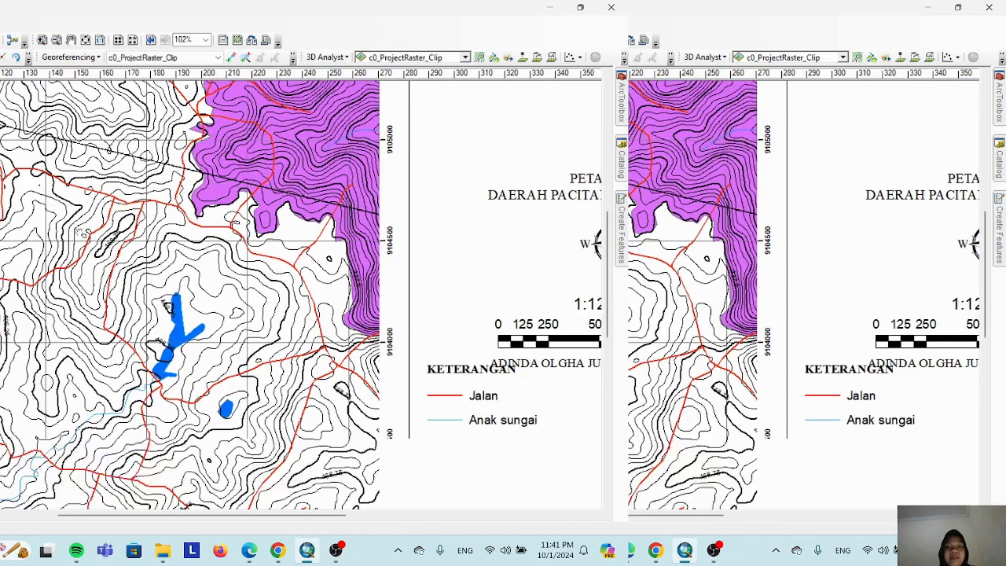
scroll(79, 234, "up", 4)
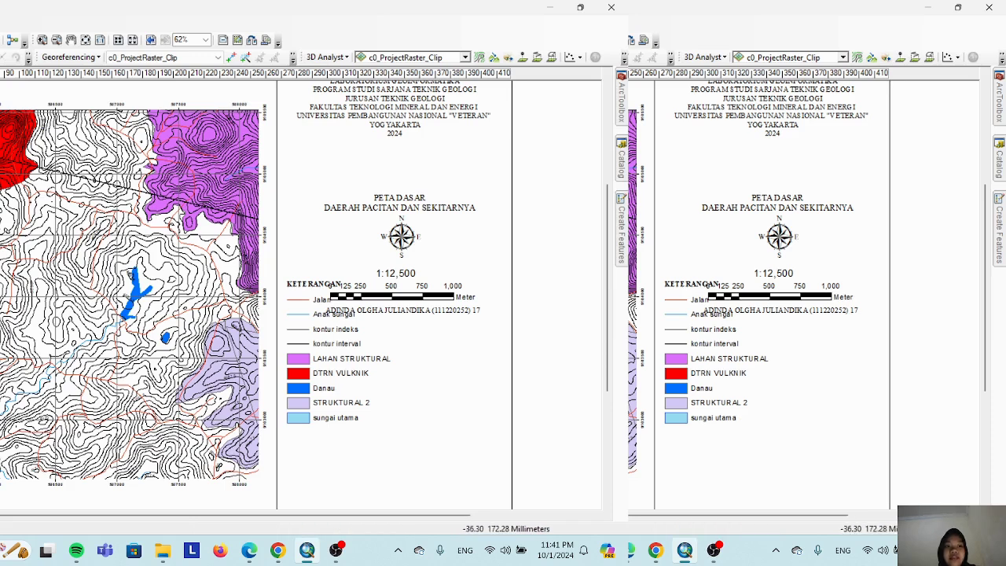
- Start a new shapefile in the Home documents folder and name it STRUKTURAL LHN 4
left_click(1001, 161)
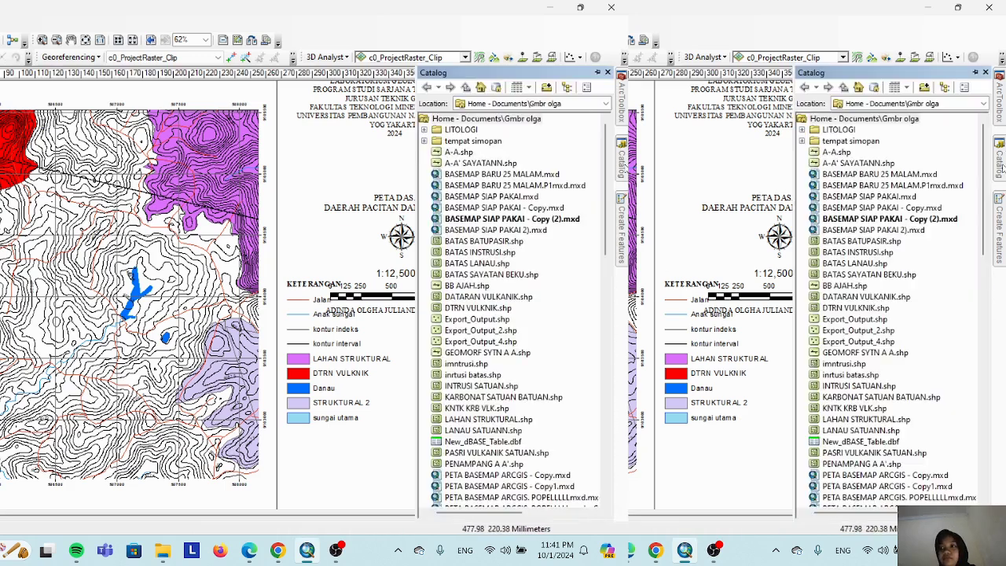
left_click(847, 120)
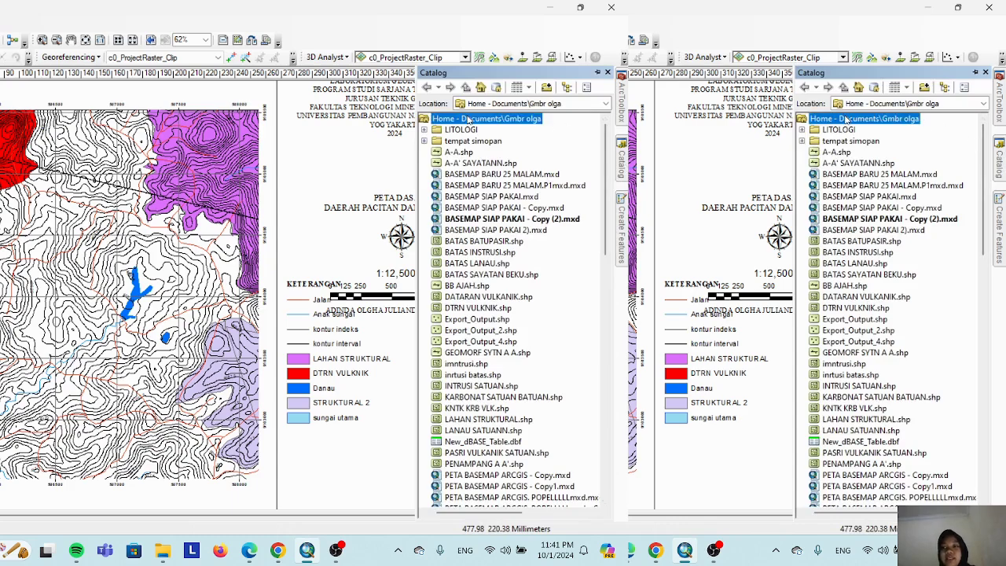
right_click(844, 126)
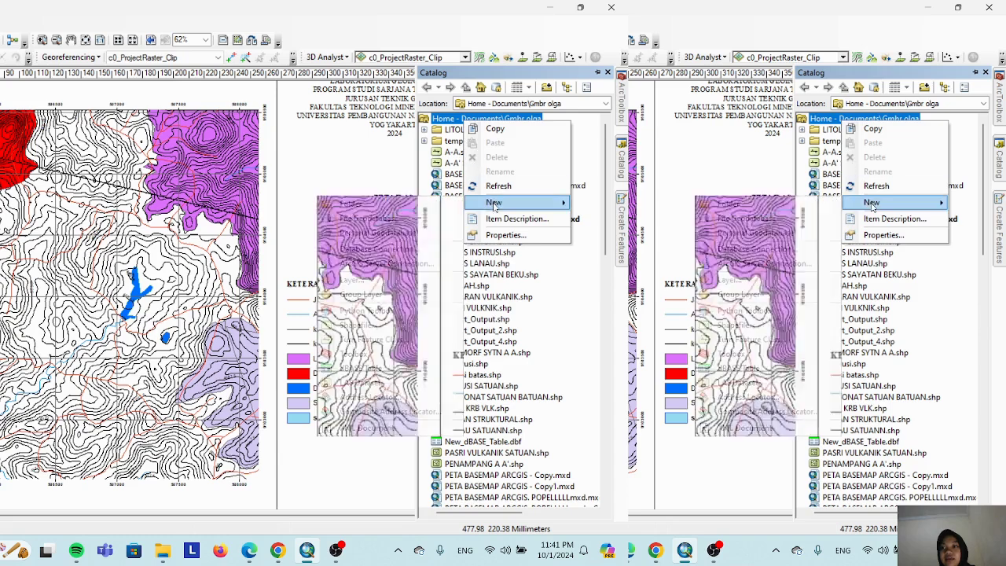
mouse_move(864, 203)
left_click(361, 325)
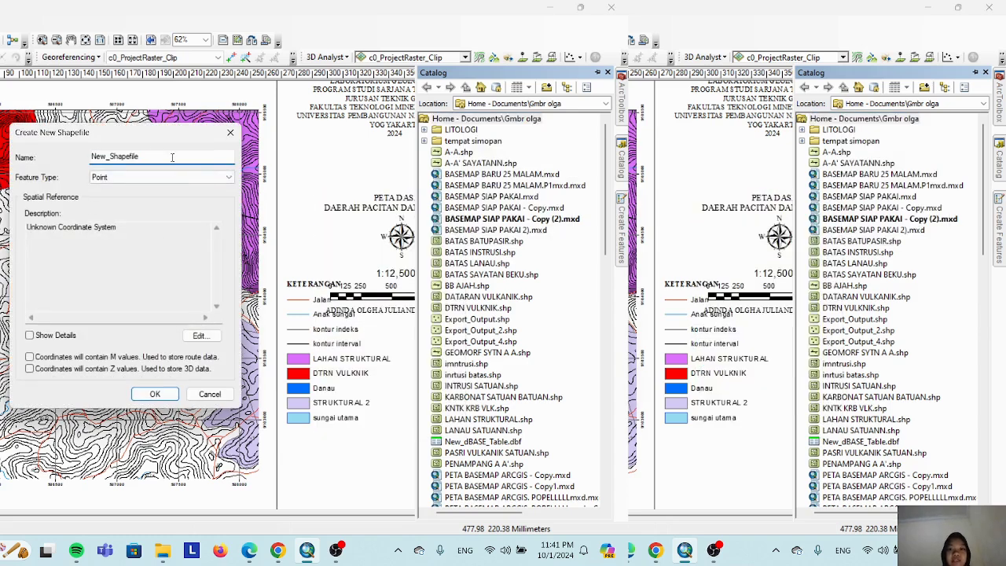
key("BackSpace")
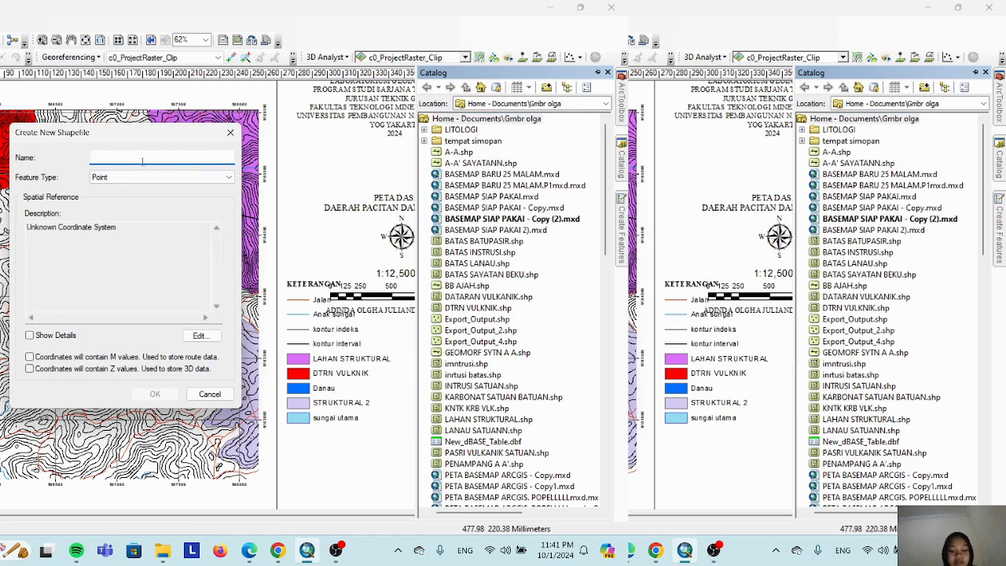
type("STRUKTURAL LHN 4")
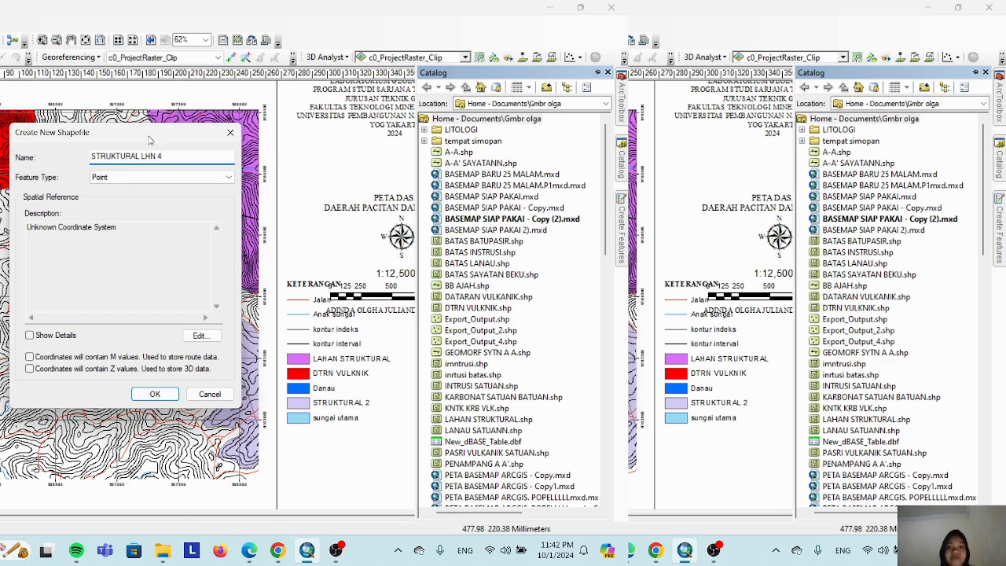
- Set the shapefile's feature type to Polygon and its coordinate system to WGS 1984 UTM Zone 49S, and create it
left_click(171, 177)
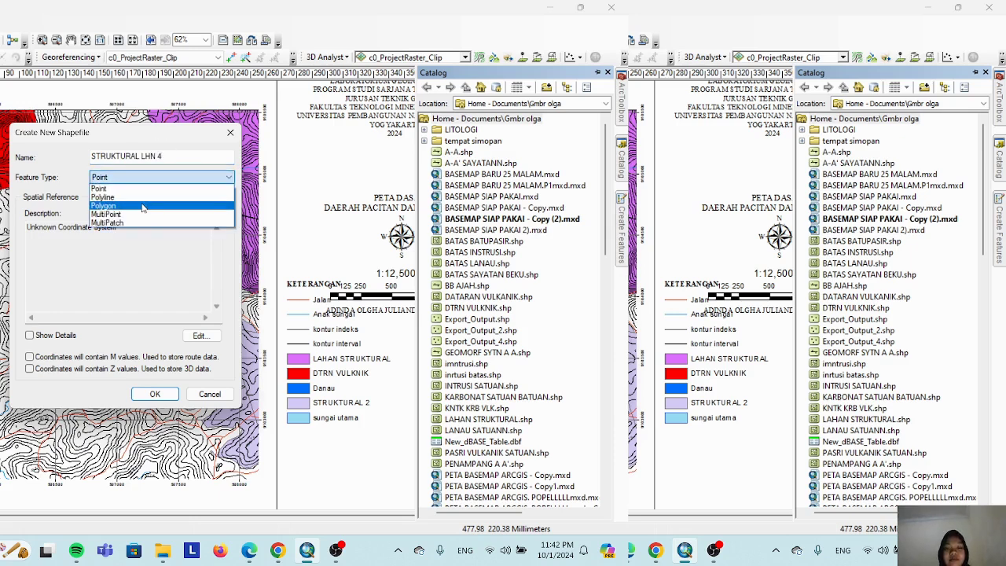
left_click(142, 206)
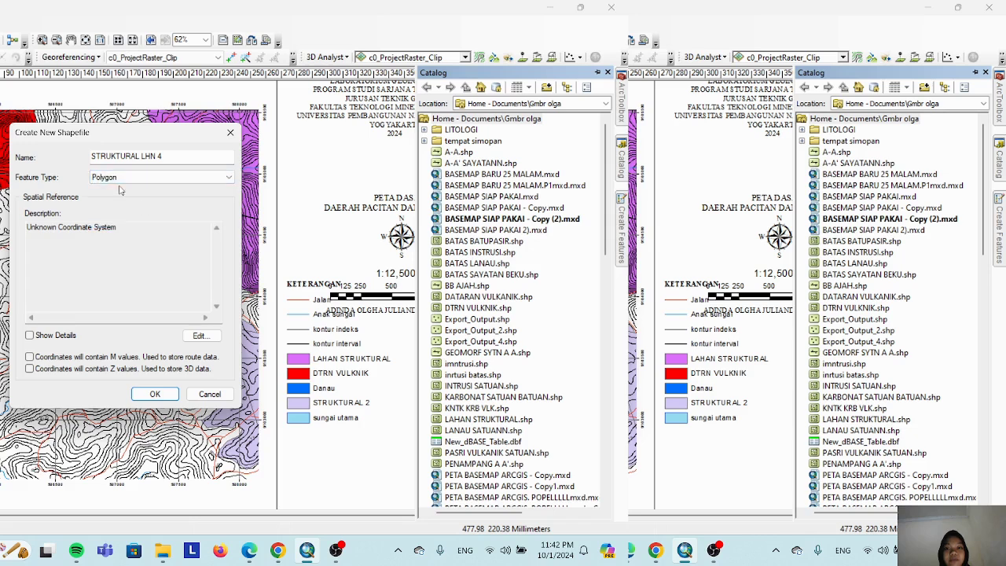
left_click(200, 336)
left_click(73, 171)
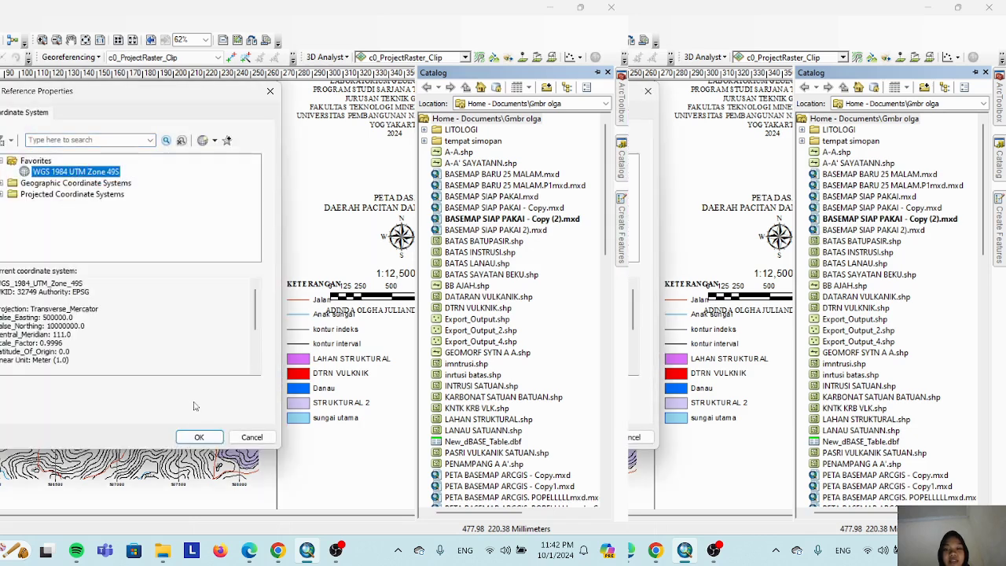
left_click(198, 437)
left_click(154, 395)
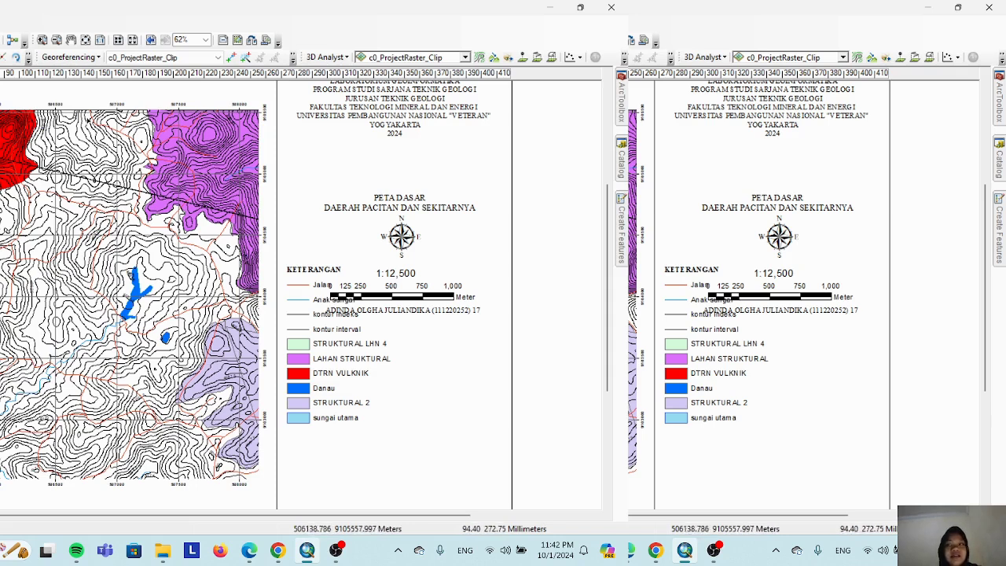
- Using the STRUKTURAL LHN 4 template, sketch along the map's north edge from the northeast corner through 507000 E westward and finish the sketch
mouse_move(999, 233)
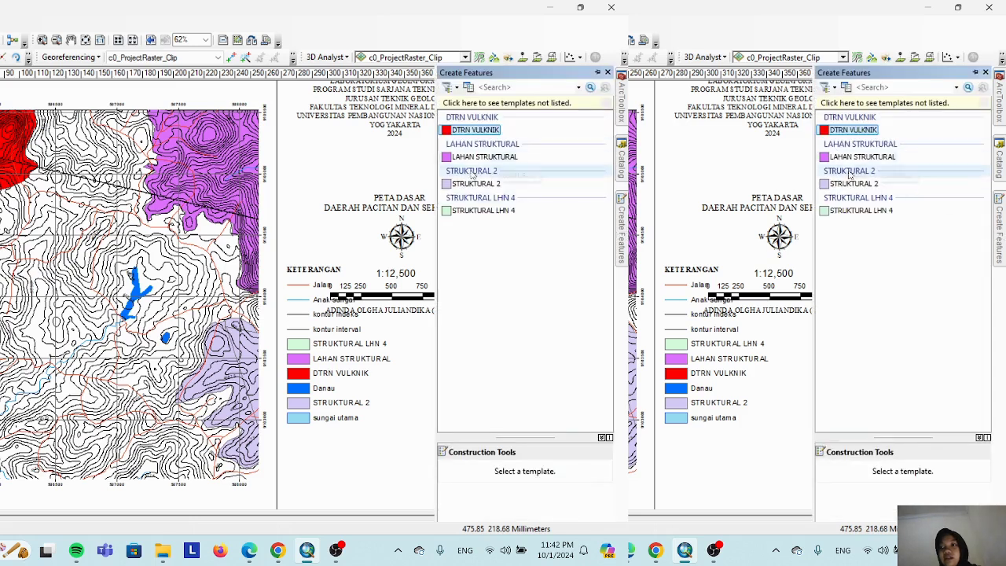
left_click(483, 211)
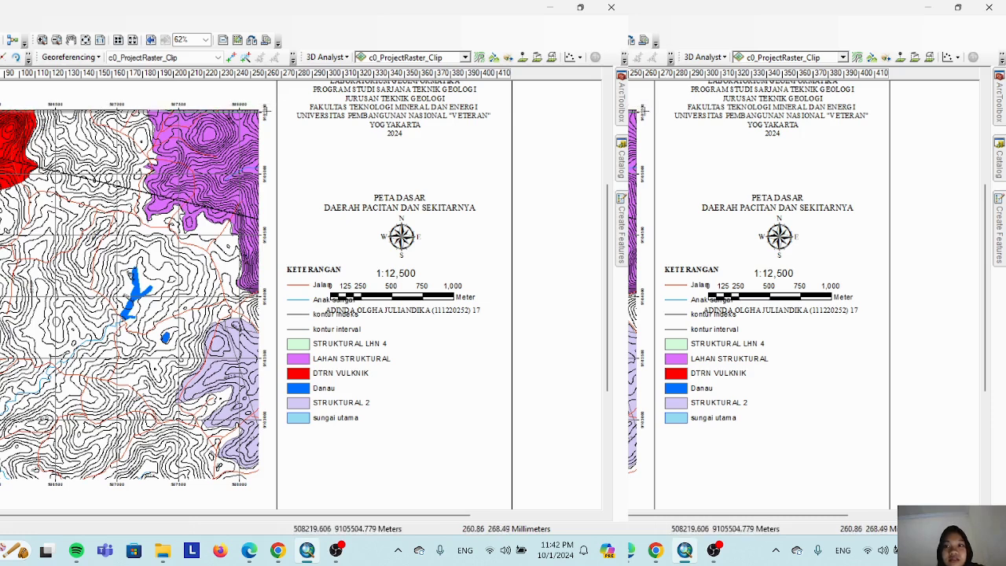
left_click(258, 111)
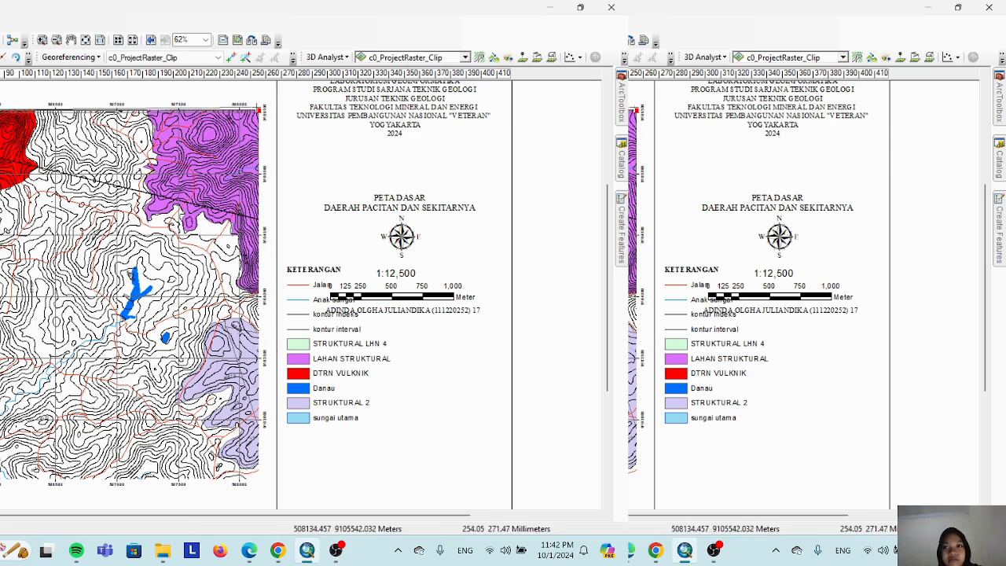
left_click(117, 111)
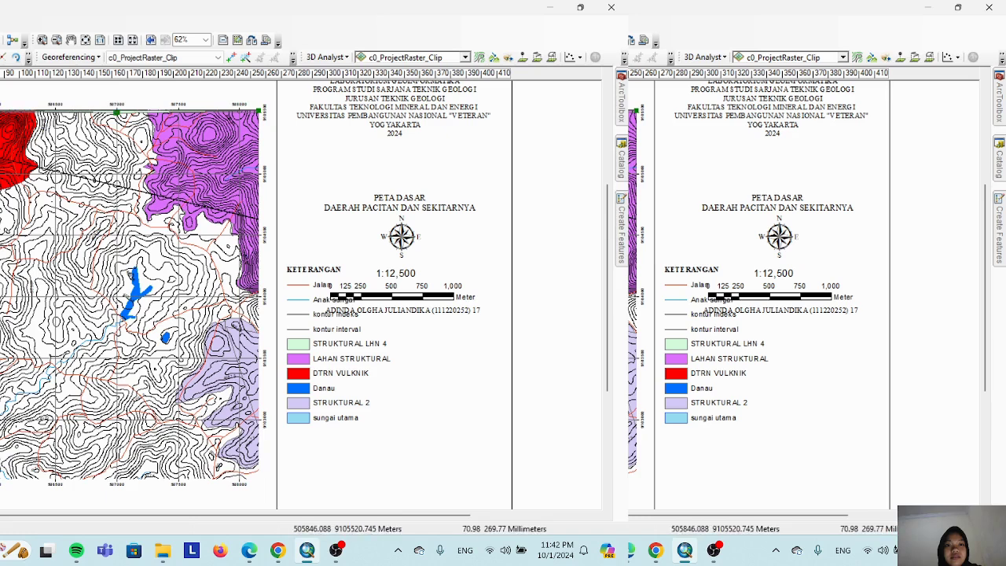
double_click(0, 112)
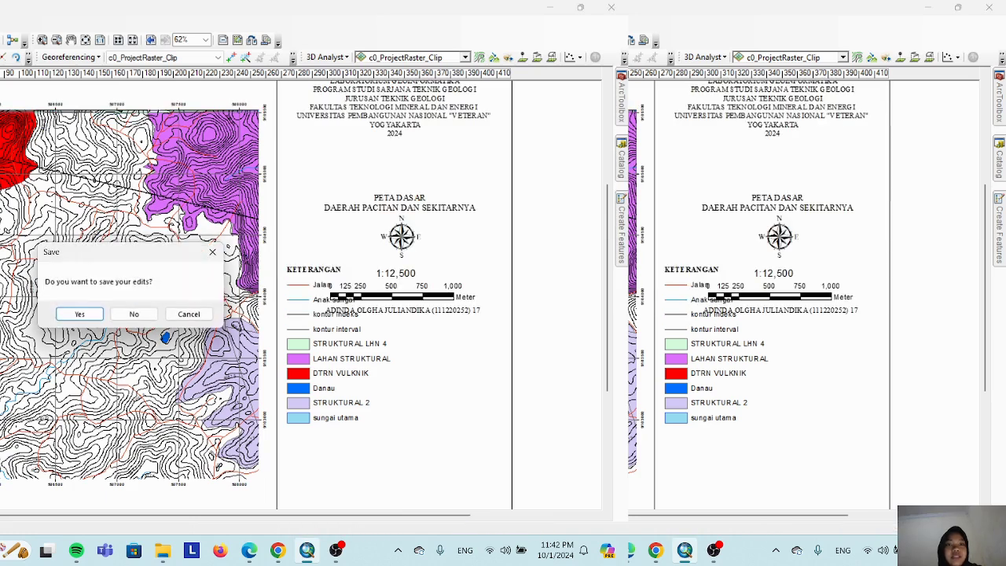
- Discard the unsaved edits, and sketch a STRUKTURAL LHN 4 polygon through the map frame's corners to cover the whole map
left_click(134, 313)
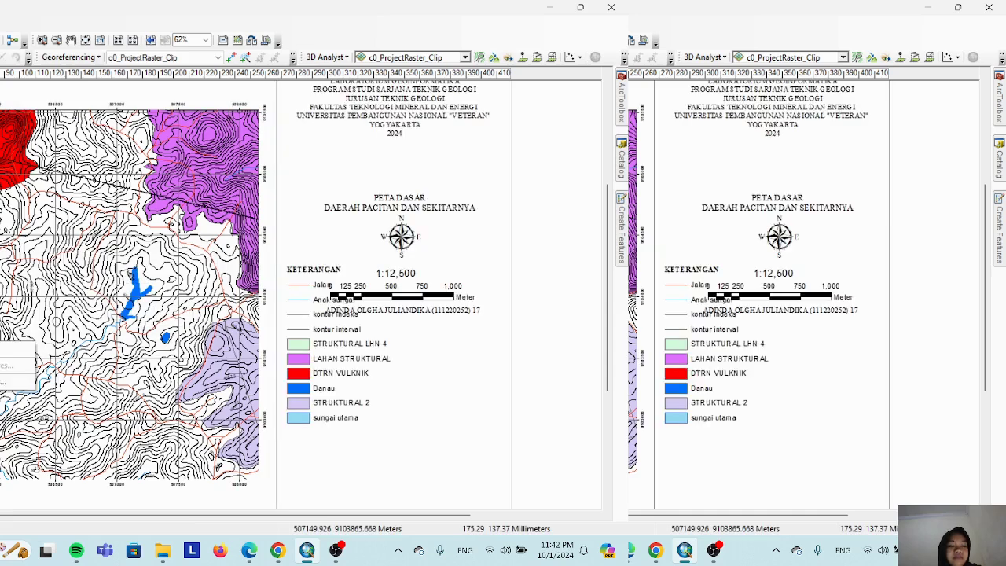
left_click(621, 227)
left_click(484, 211)
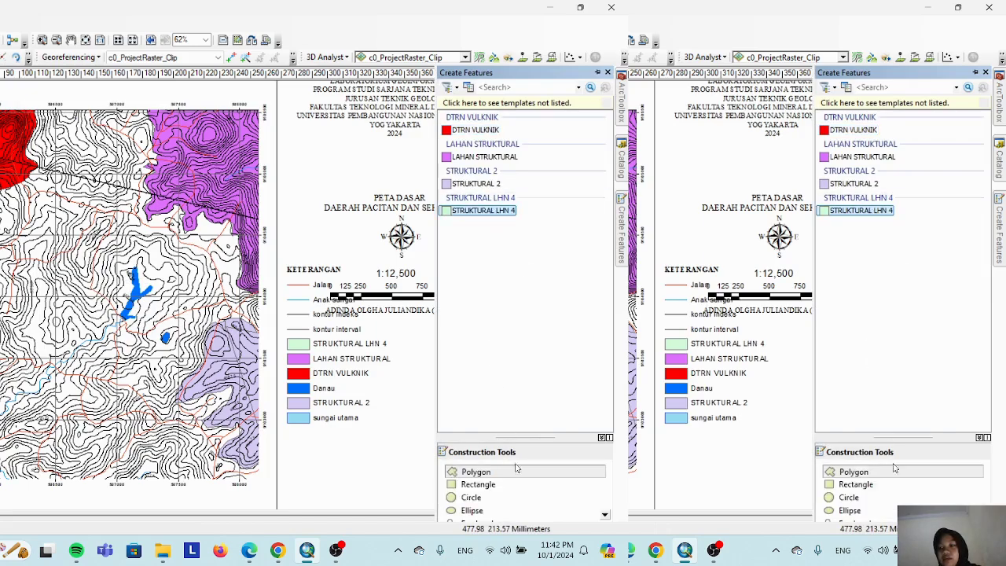
left_click(517, 473)
scroll(302, 295, "up", 3)
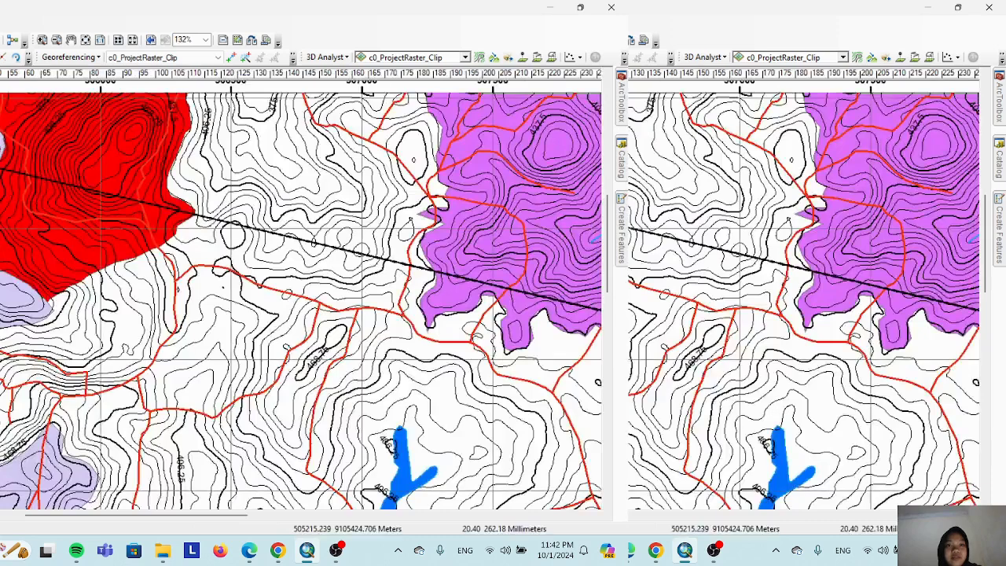
left_click_drag(302, 235, 300, 324)
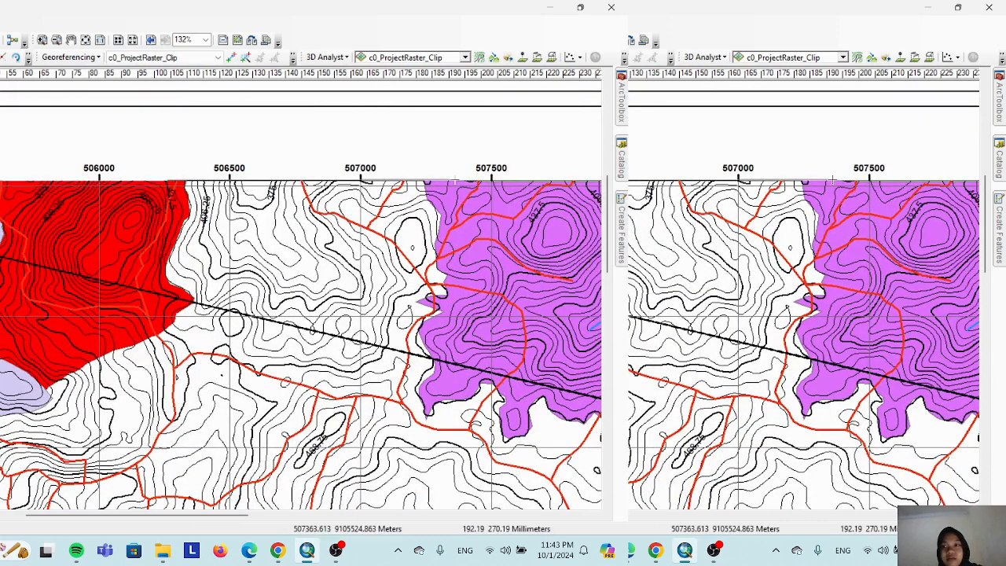
left_click_drag(462, 182, 2, 151)
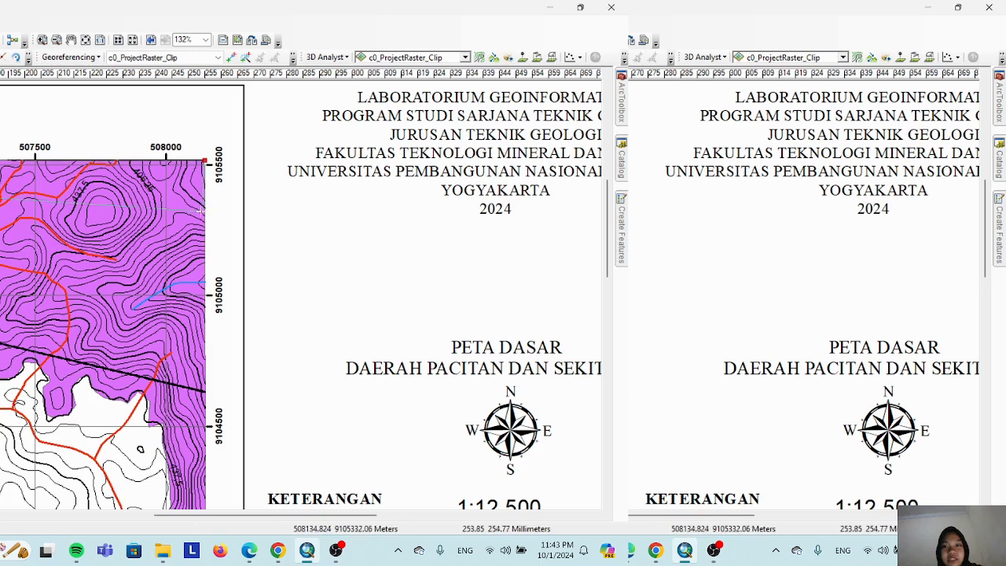
scroll(213, 256, "up", 1)
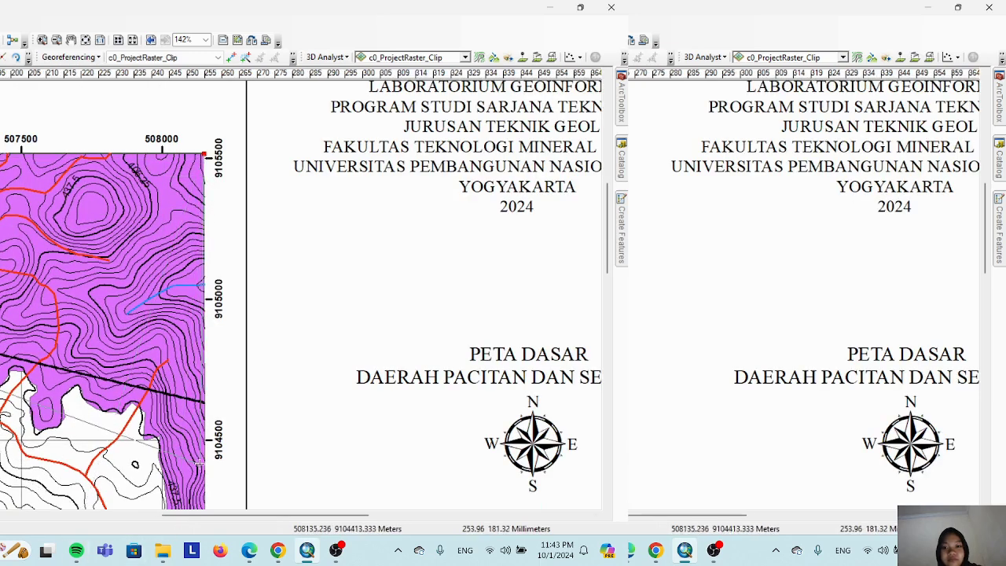
left_click_drag(213, 485, 269, 118)
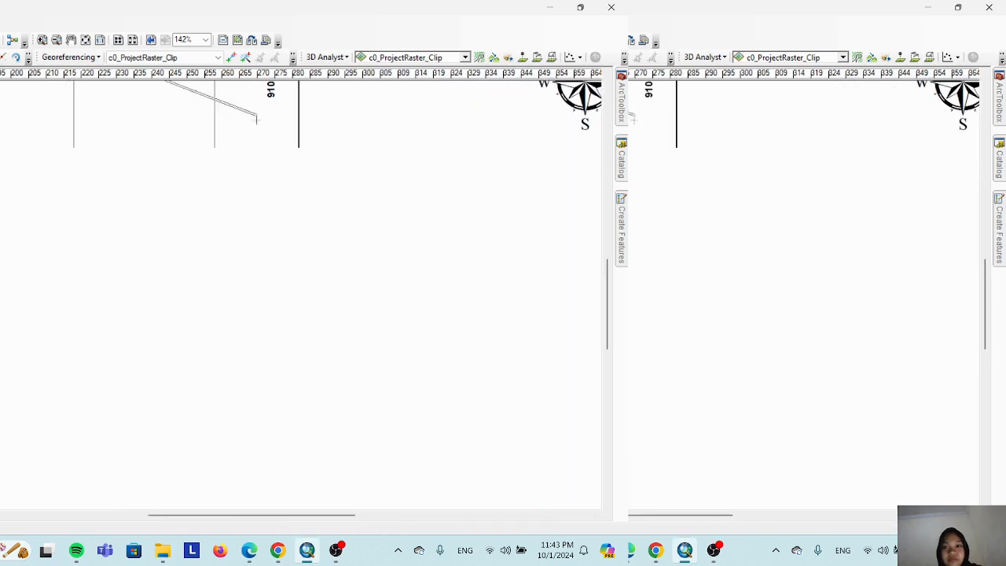
scroll(243, 367, "down", 3)
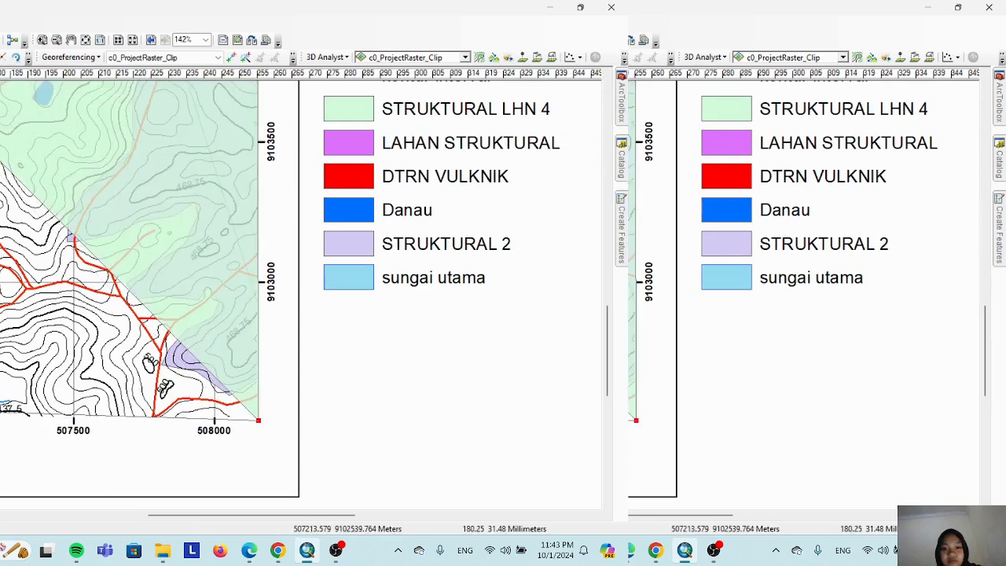
scroll(222, 426, "left", 3)
left_click_drag(222, 425, 460, 427)
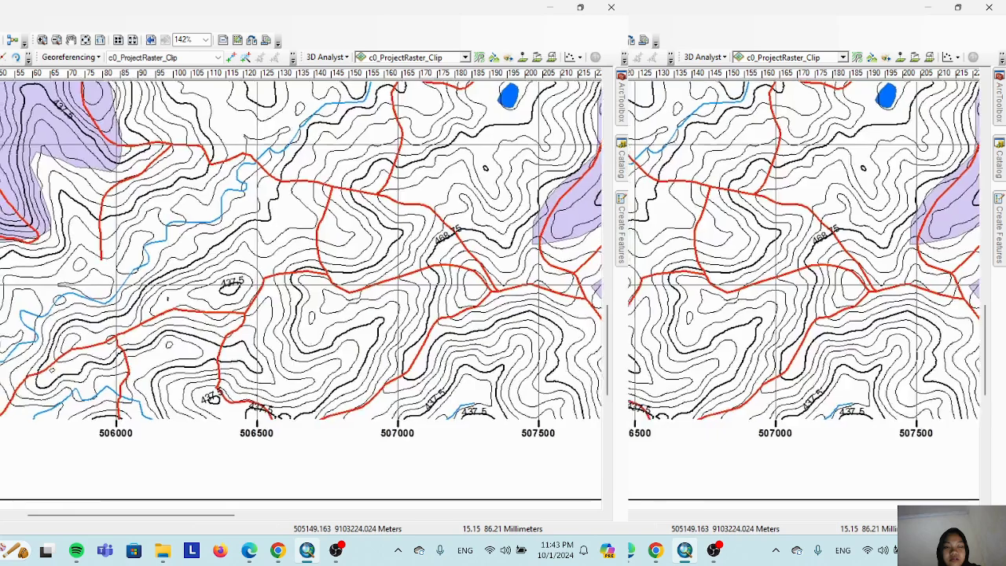
left_click_drag(314, 118, 355, 455)
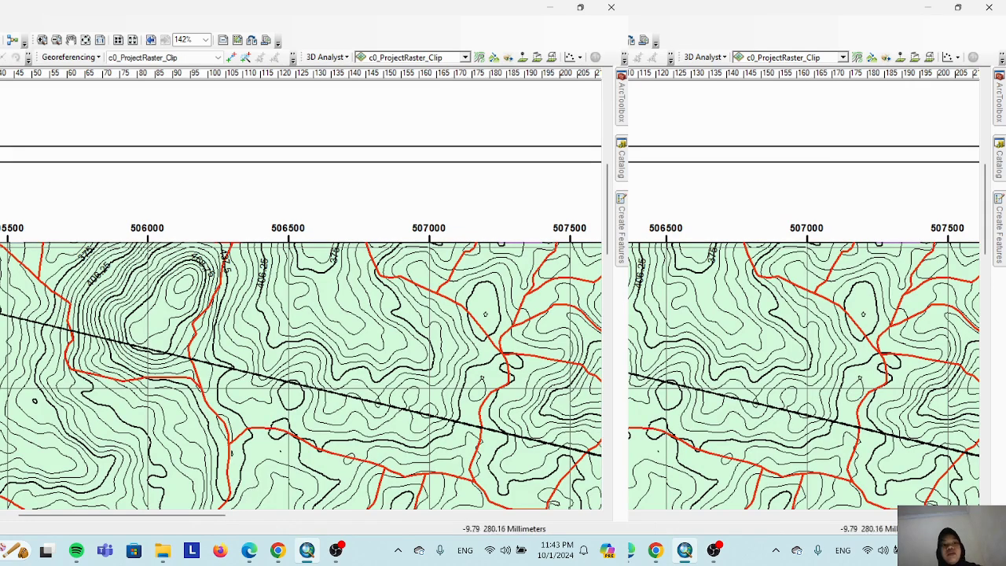
- Set the STRUKTURAL LHN 4 polygon's fill color to dark purple
scroll(128, 283, "up", 2)
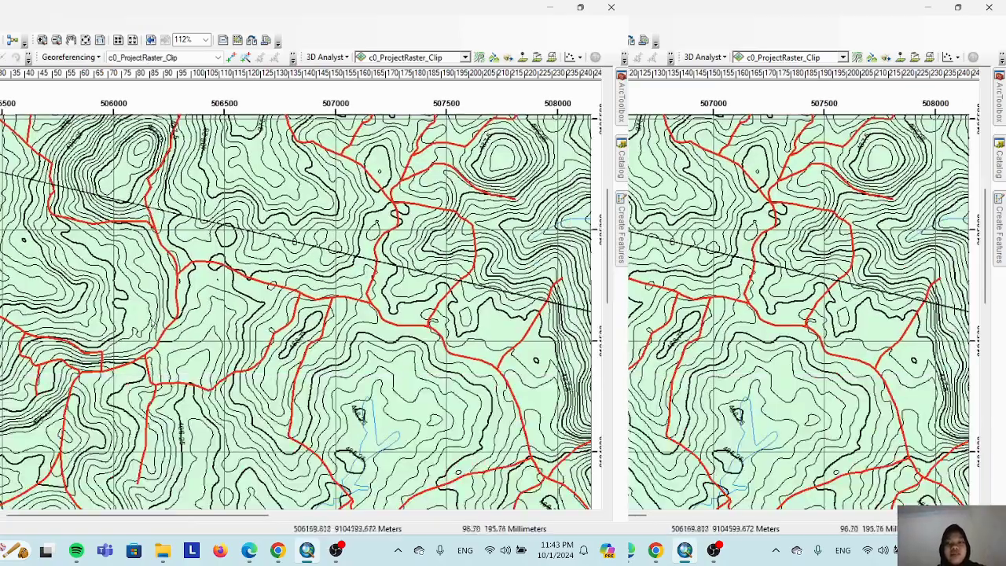
scroll(198, 278, "up", 2)
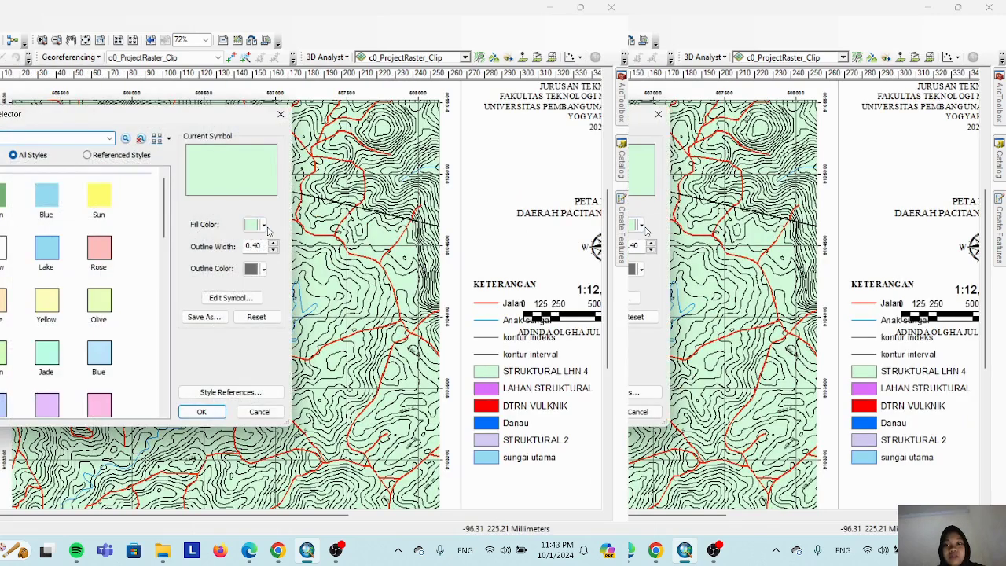
left_click(262, 225)
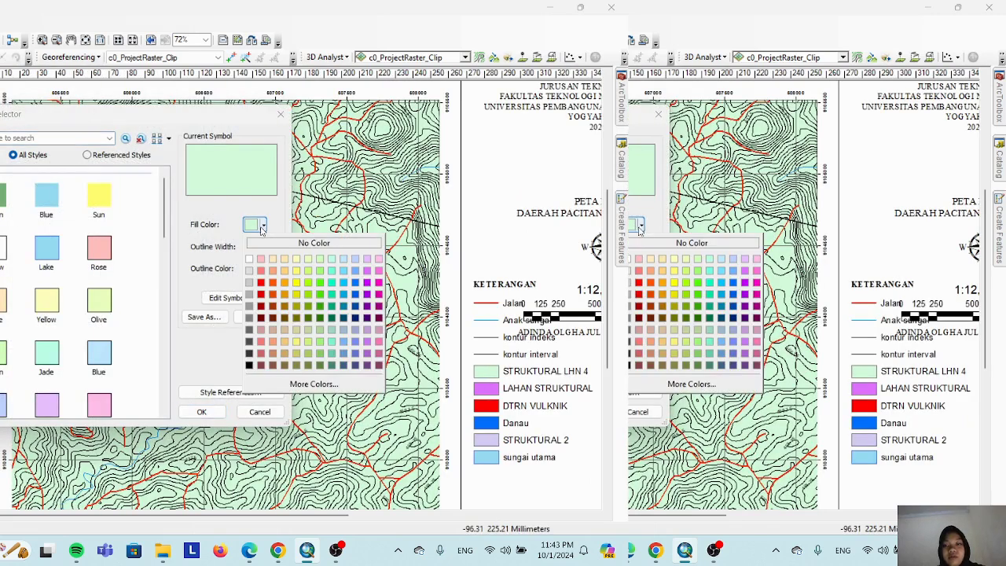
left_click(367, 306)
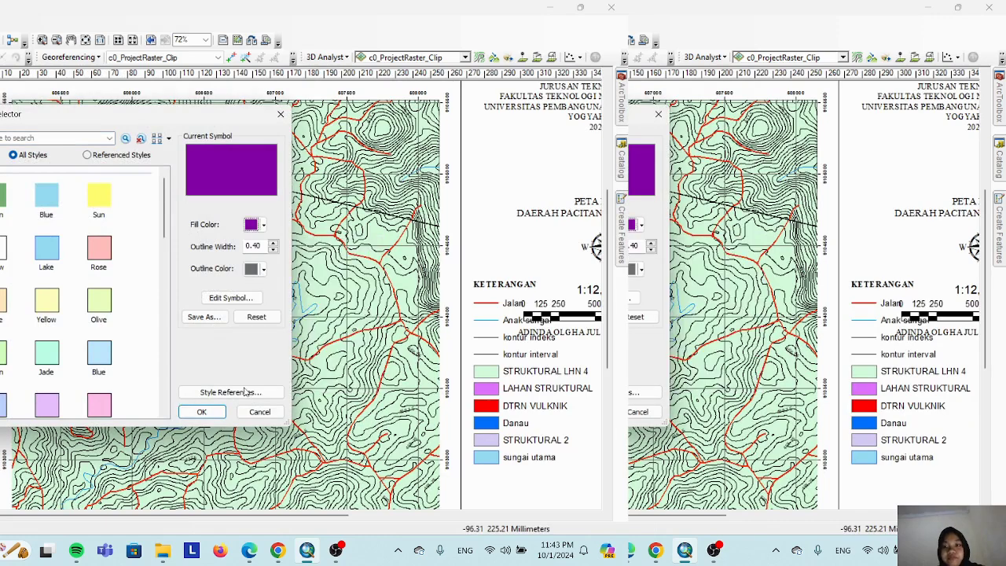
left_click(201, 411)
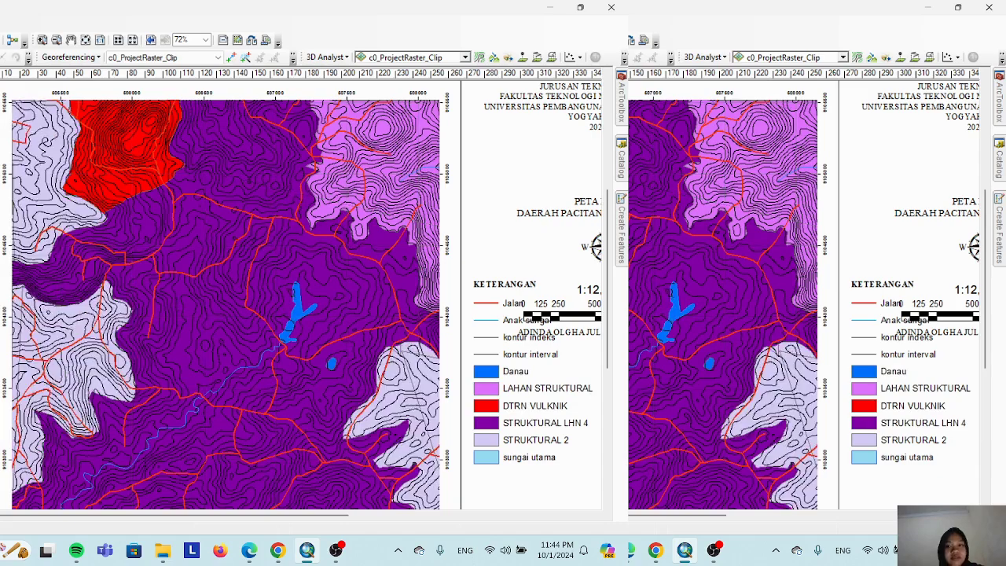
- Start a new shapefile in the Home documents folder, name it GEOMORFO PNP and set its feature type to Polyline
mouse_move(179, 324)
left_mouse_down()
mouse_move(162, 213)
mouse_move(168, 309)
left_mouse_up()
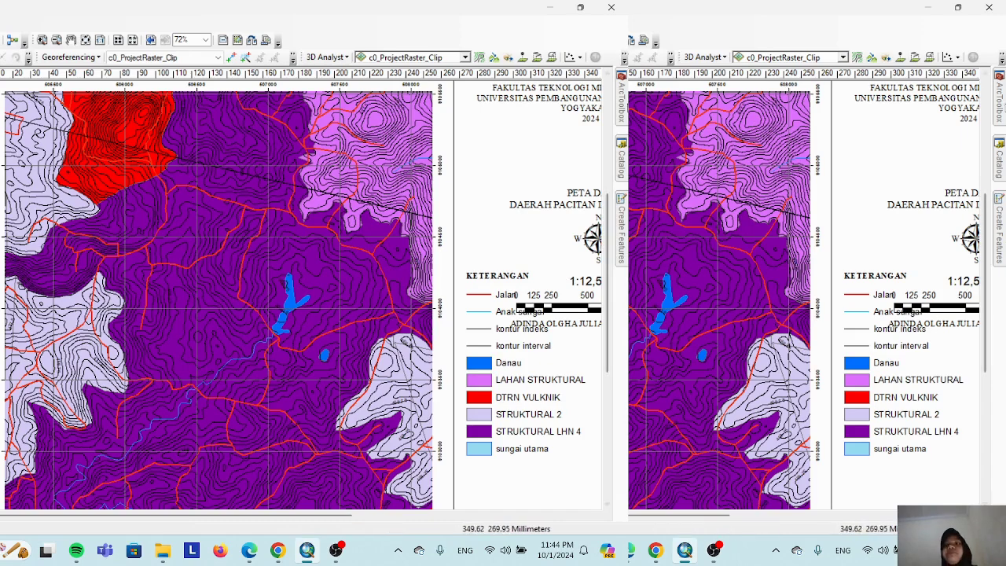
left_click(1001, 172)
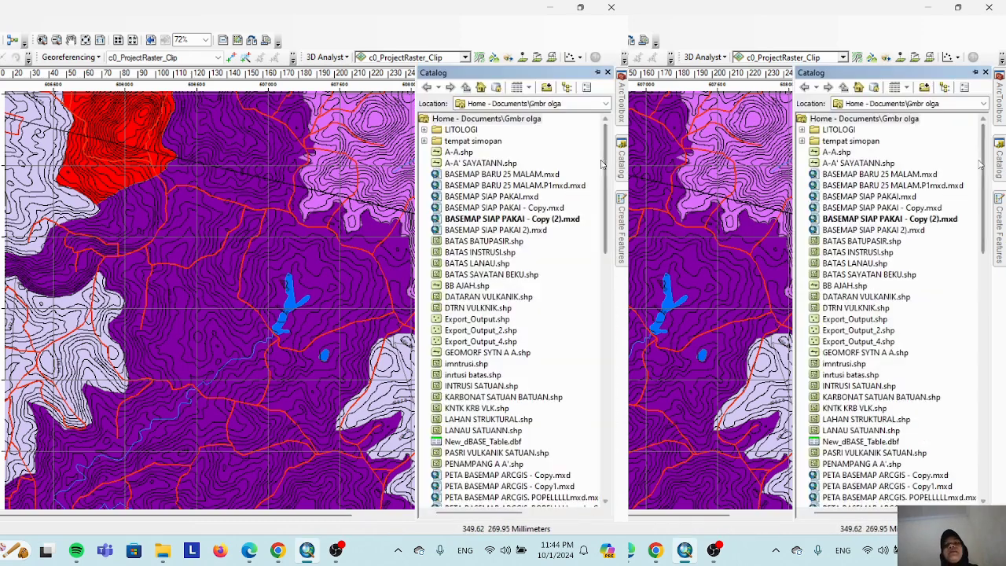
right_click(859, 123)
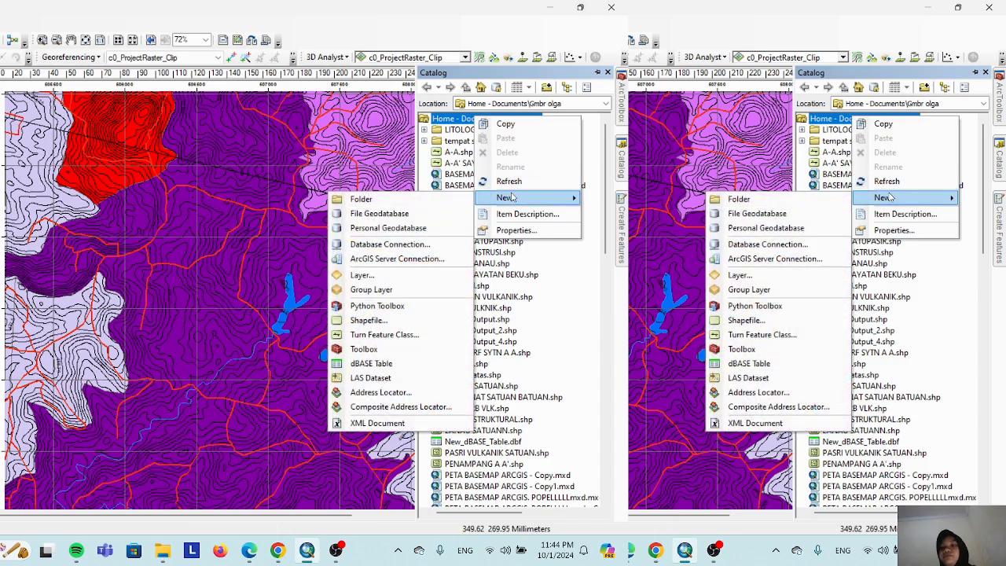
left_click(368, 320)
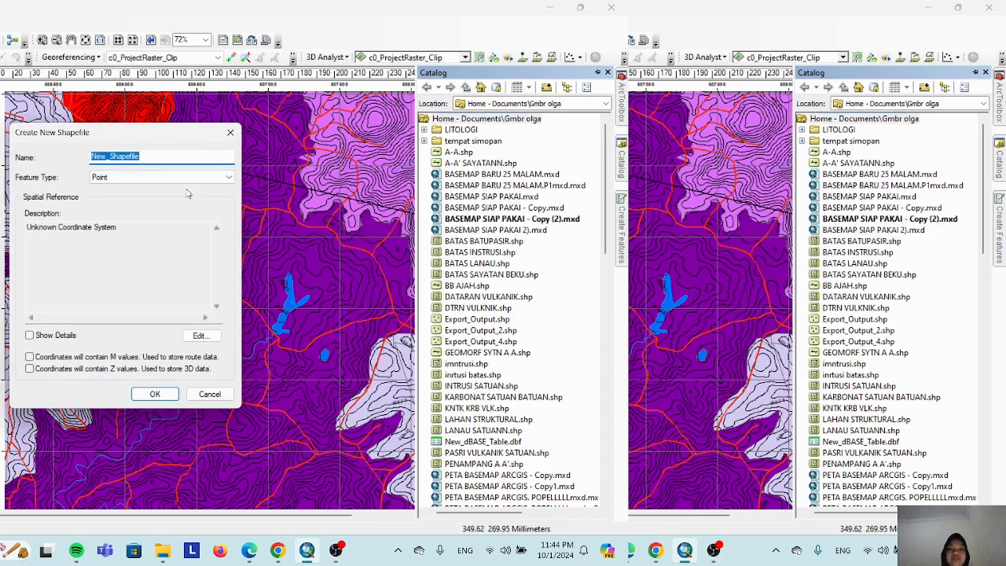
left_click(165, 157)
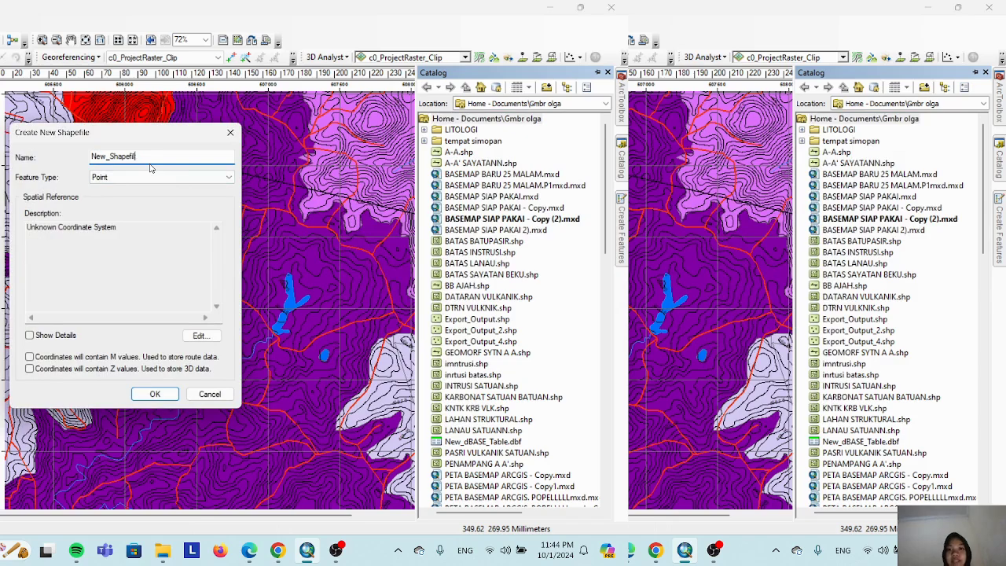
key("BackSpace")
key("BackSpace")
key("BackSpace")
key("BackSpace")
key("BackSpace")
key("BackSpace")
key("BackSpace")
key("BackSpace")
key("BackSpace")
key("BackSpace")
key("BackSpace")
key("BackSpace")
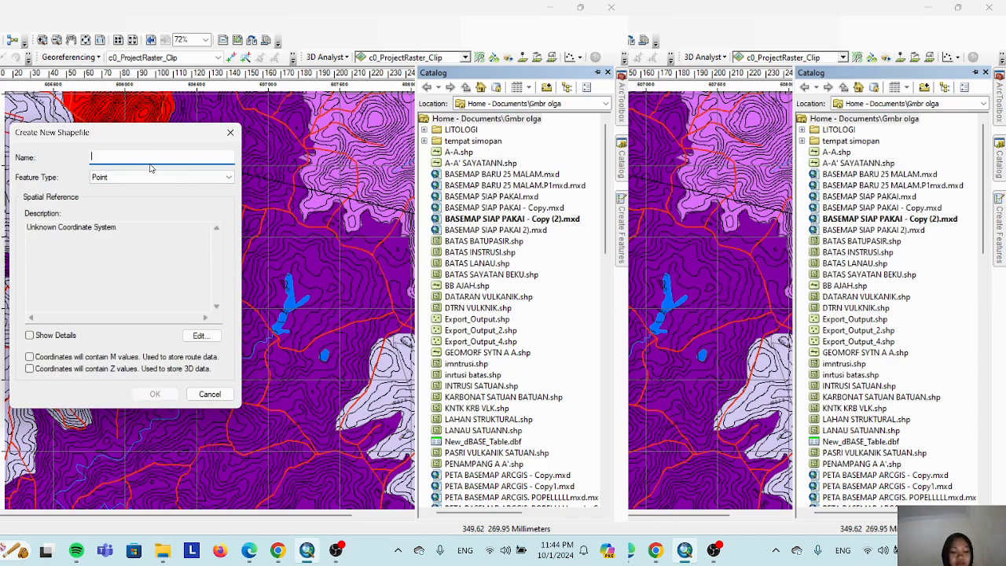
type("GEOMORFO PNP")
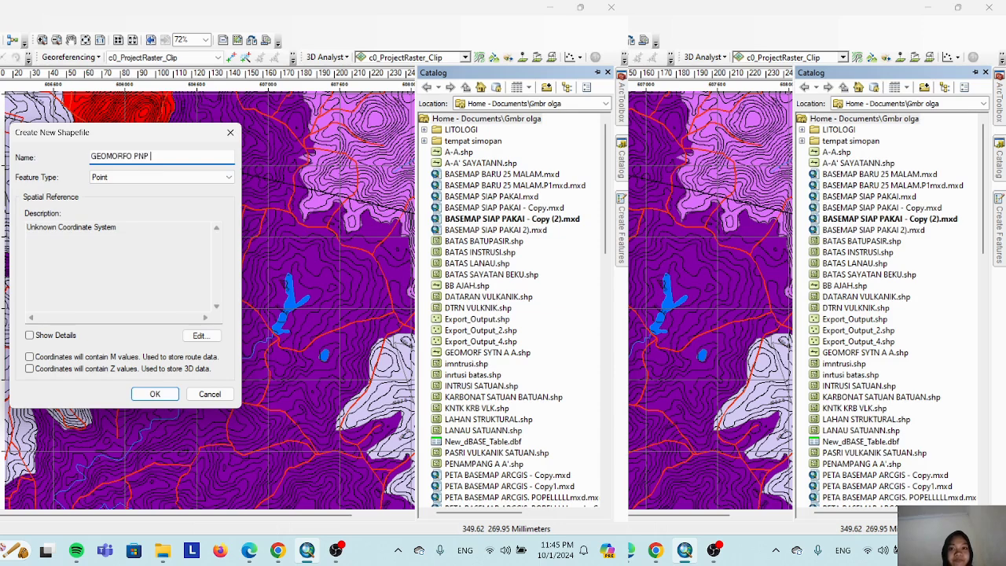
left_click(162, 175)
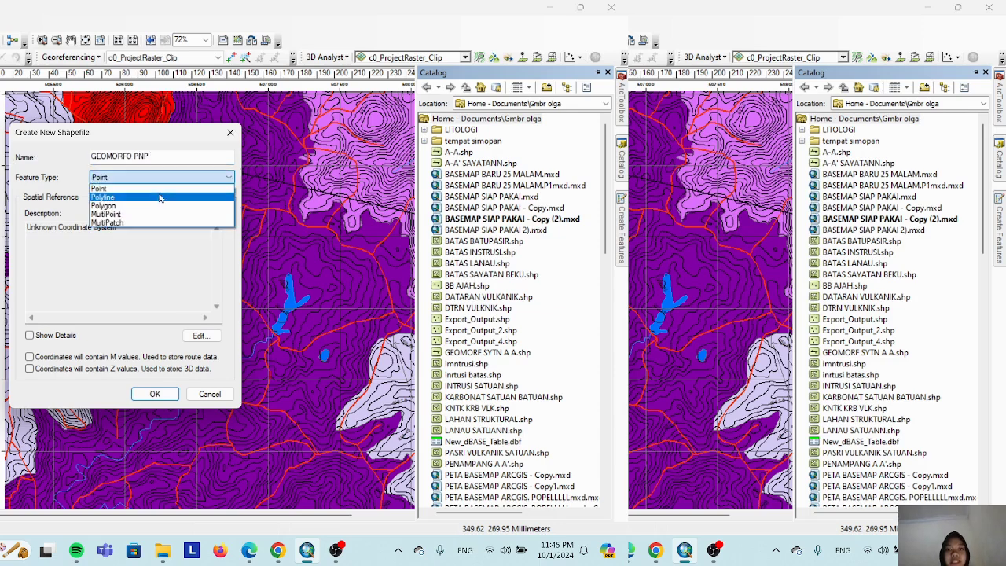
left_click(152, 198)
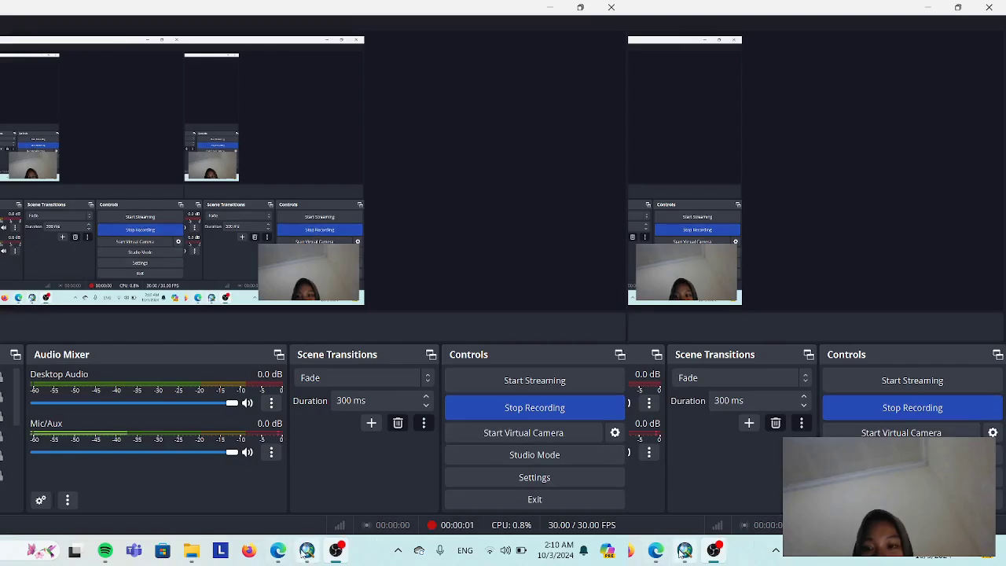
- Switch to ArcMap and start a new shapefile in the tempat simopan folder
left_click(682, 552)
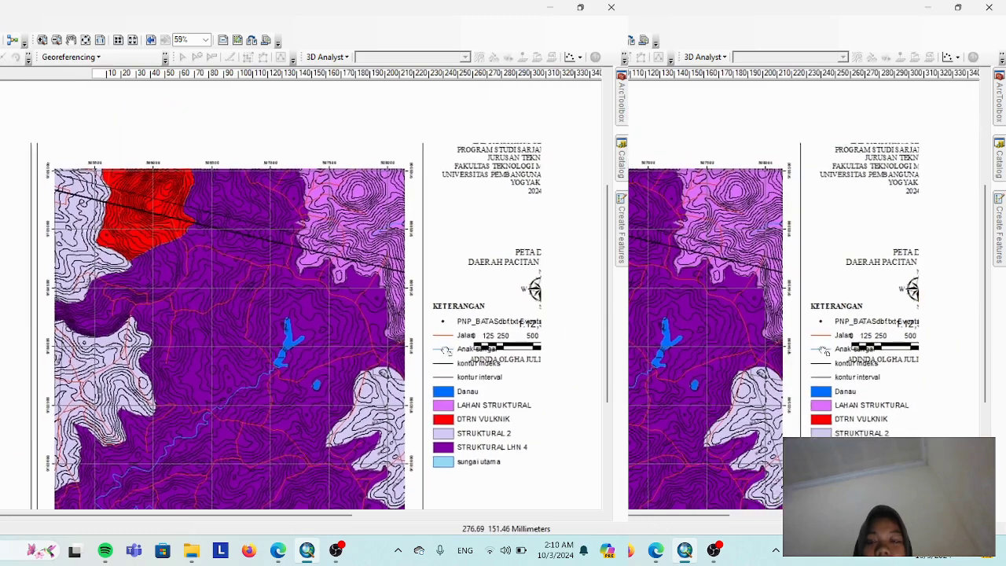
left_click_drag(314, 348, 313, 279)
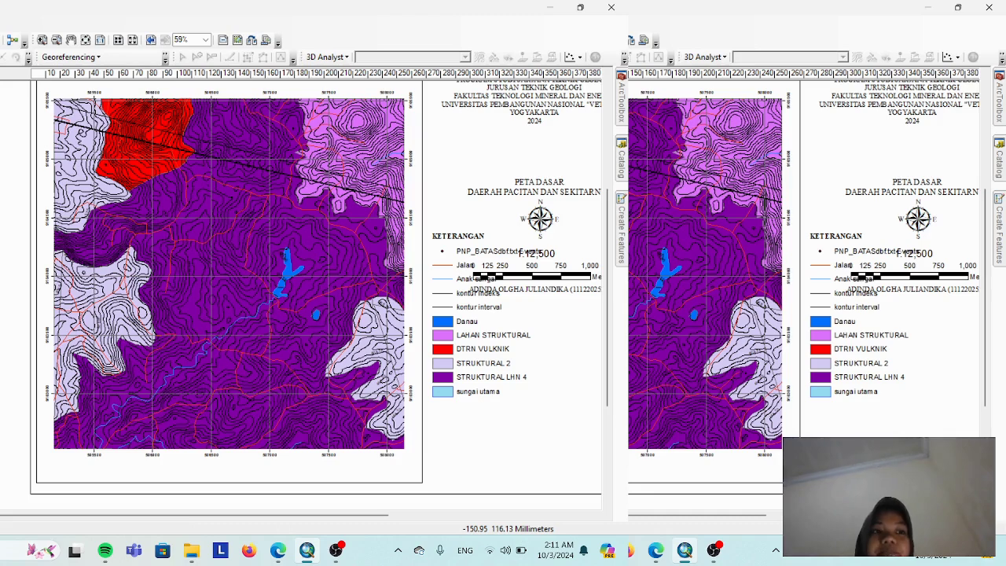
left_click_drag(168, 231, 83, 254)
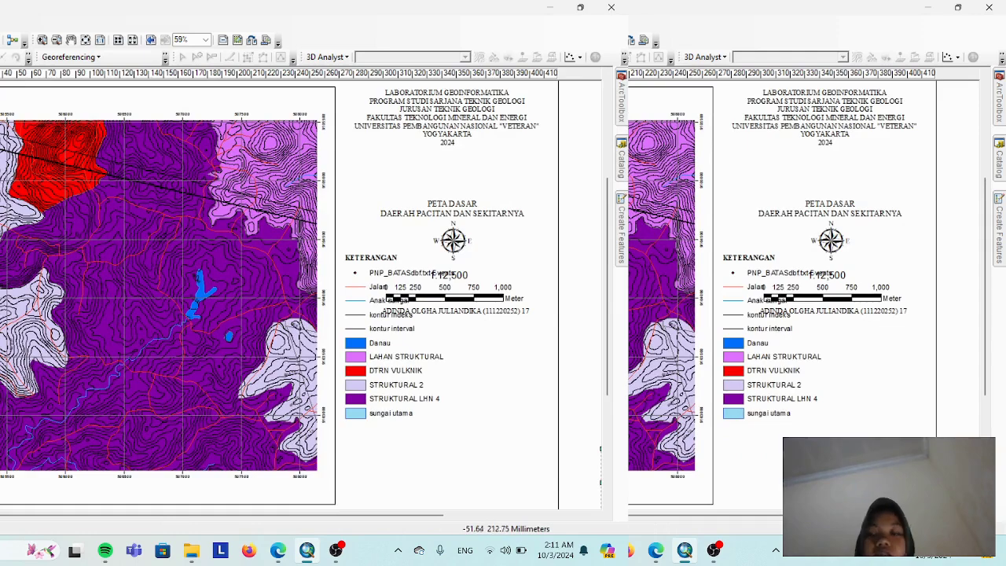
mouse_move(1001, 146)
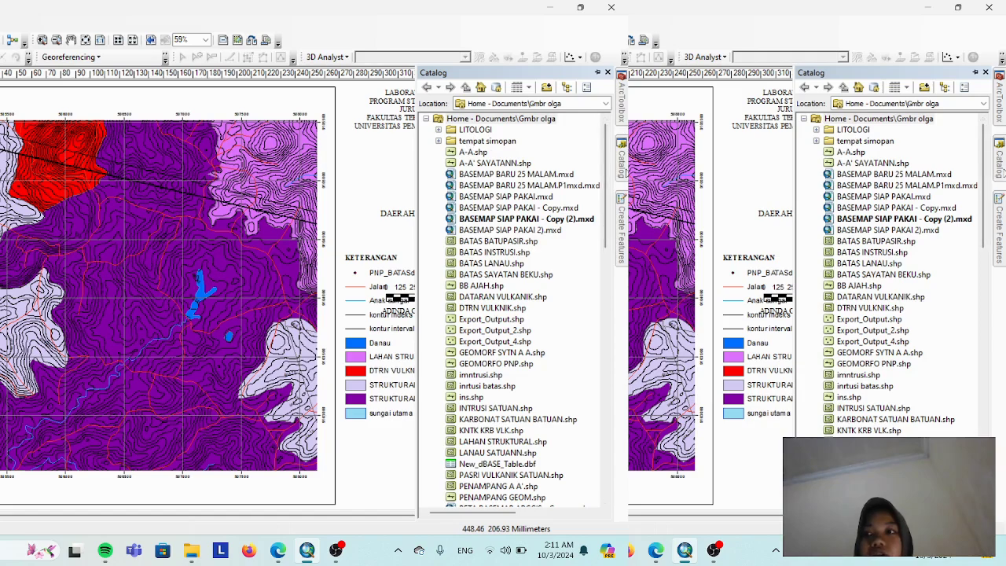
right_click(471, 142)
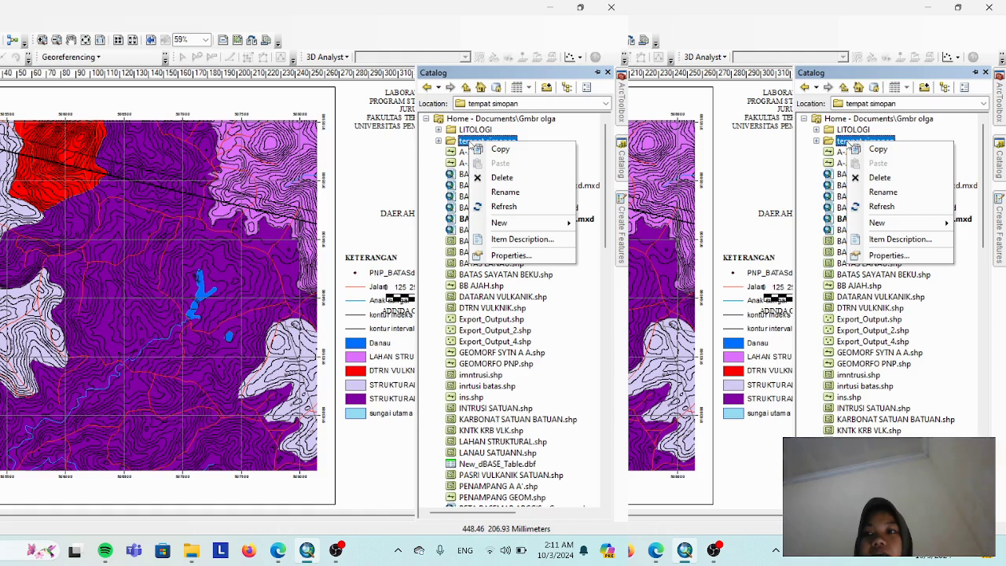
mouse_move(523, 223)
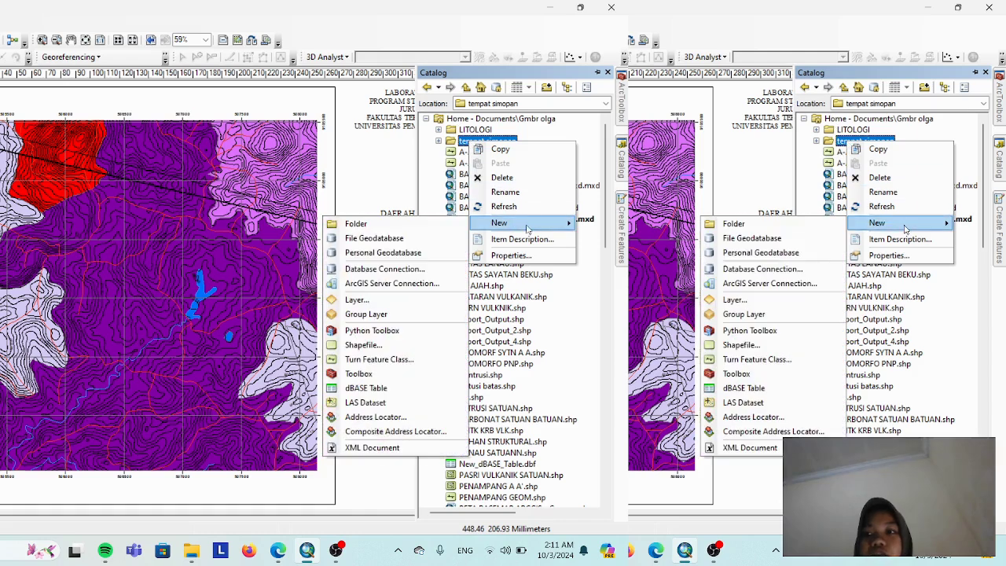
left_click(375, 344)
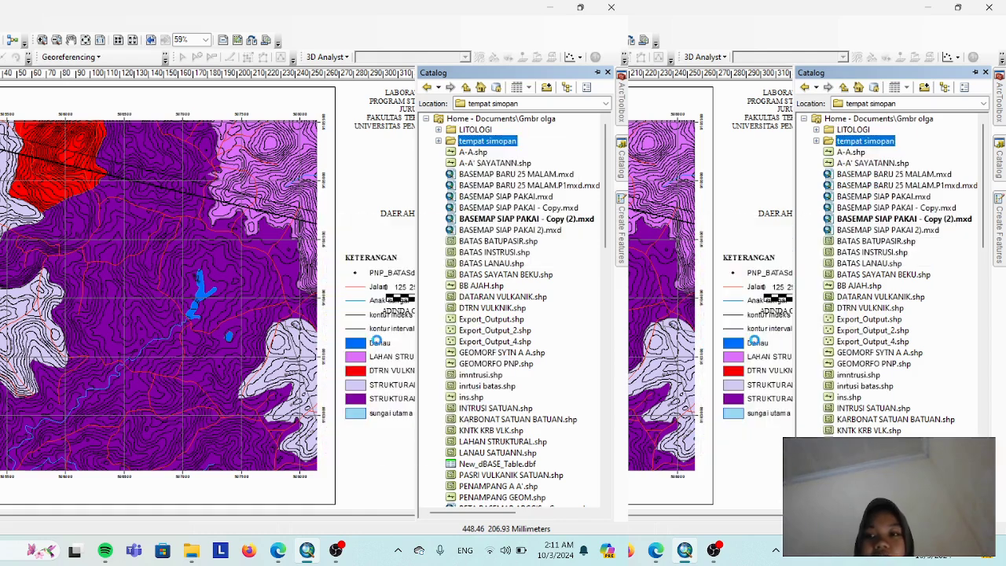
- Name the new shapefile syn pnp geo and set its feature type to Polyline
left_click(176, 156)
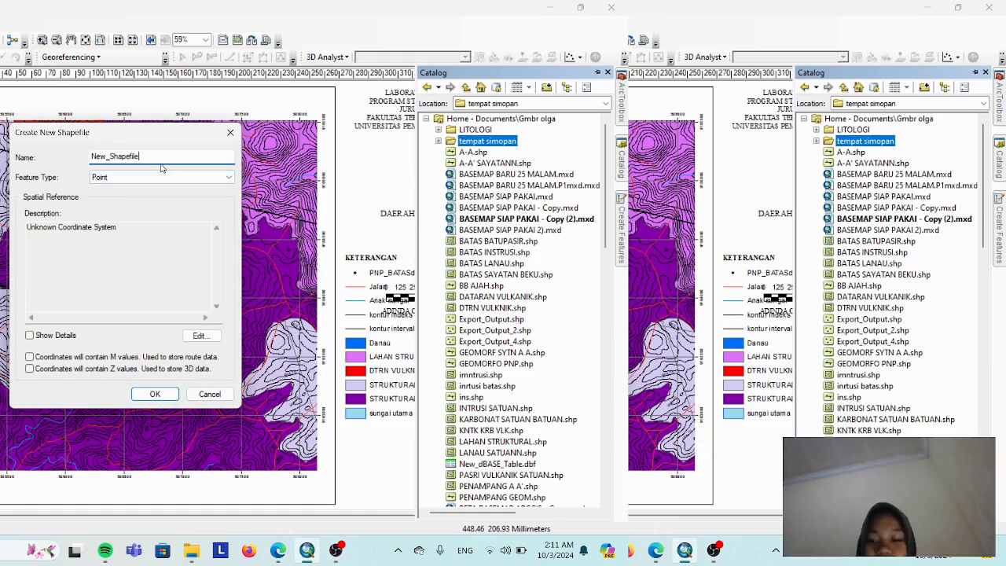
key("BackSpace")
key("BackSpace")
key("BackSpace")
key("BackSpace")
key("BackSpace")
key("BackSpace")
key("BackSpace")
key("BackSpace")
key("BackSpace")
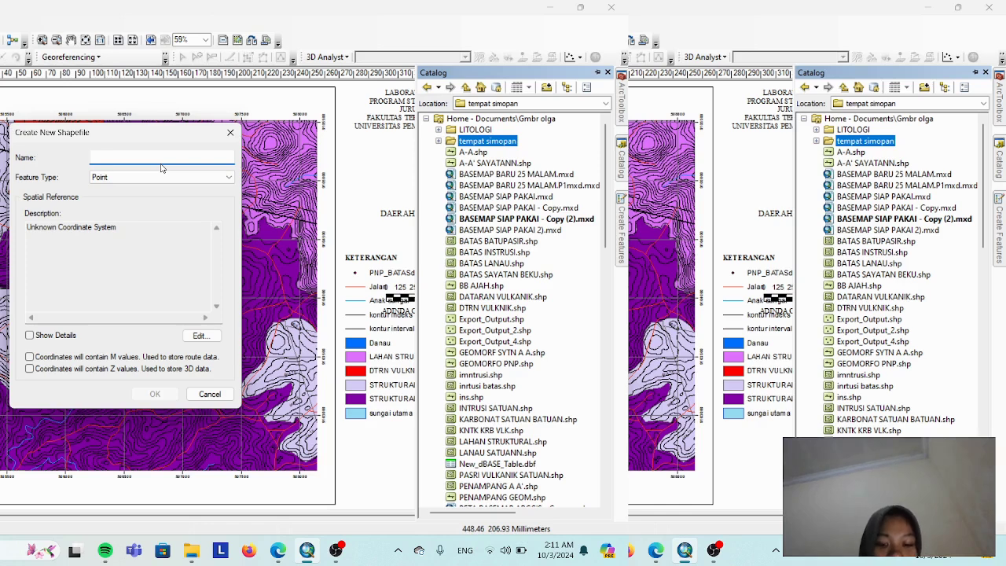
type("syn pnp geo")
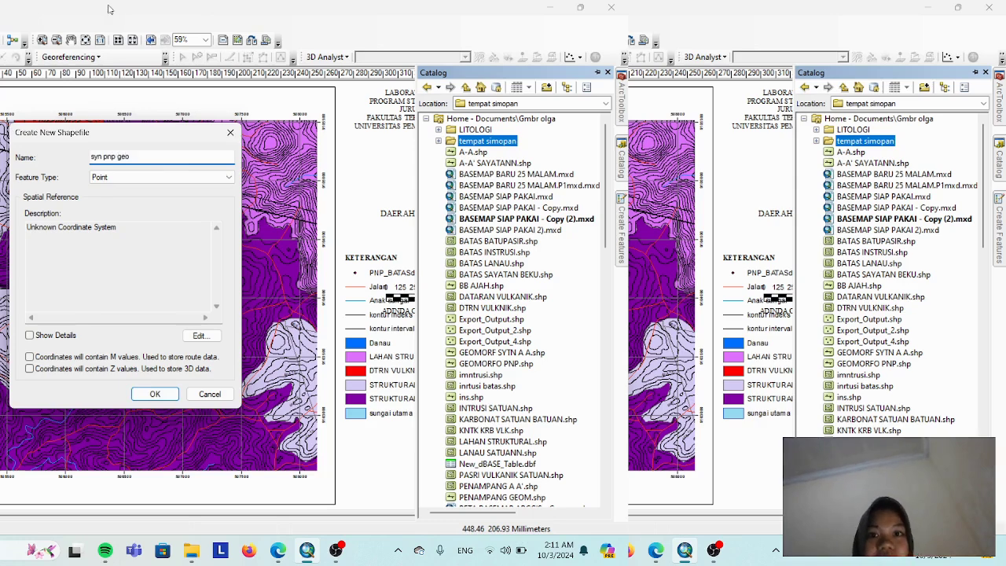
left_click(174, 178)
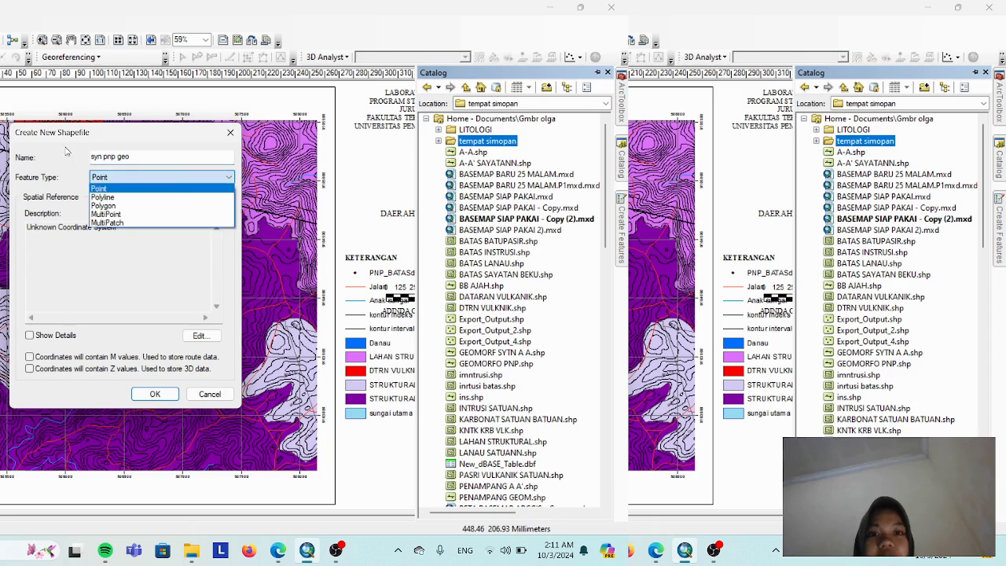
left_click(132, 197)
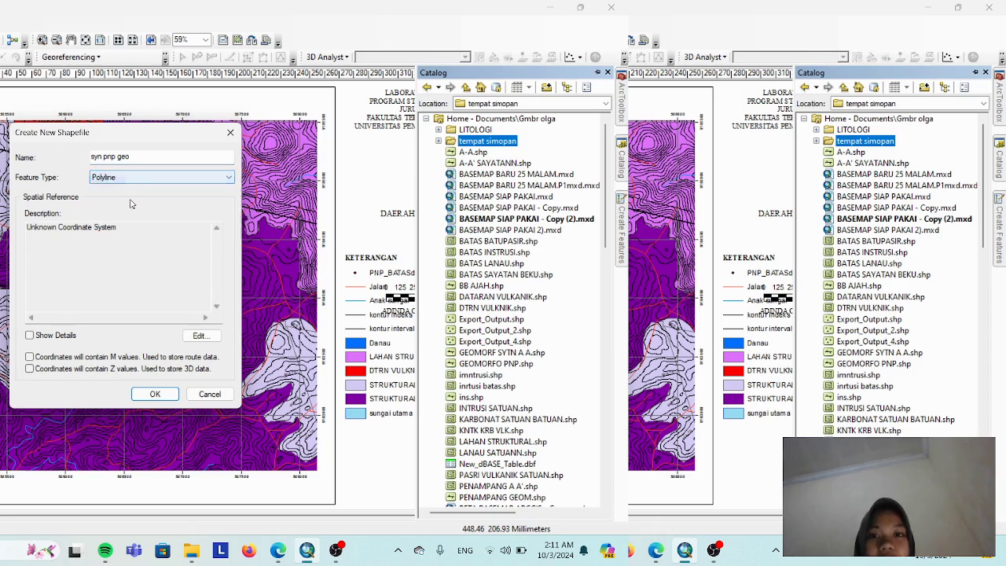
- Assign the WGS 1984 UTM Zone 49S coordinate system to the syn pnp geo shapefile and create it
left_click(217, 341)
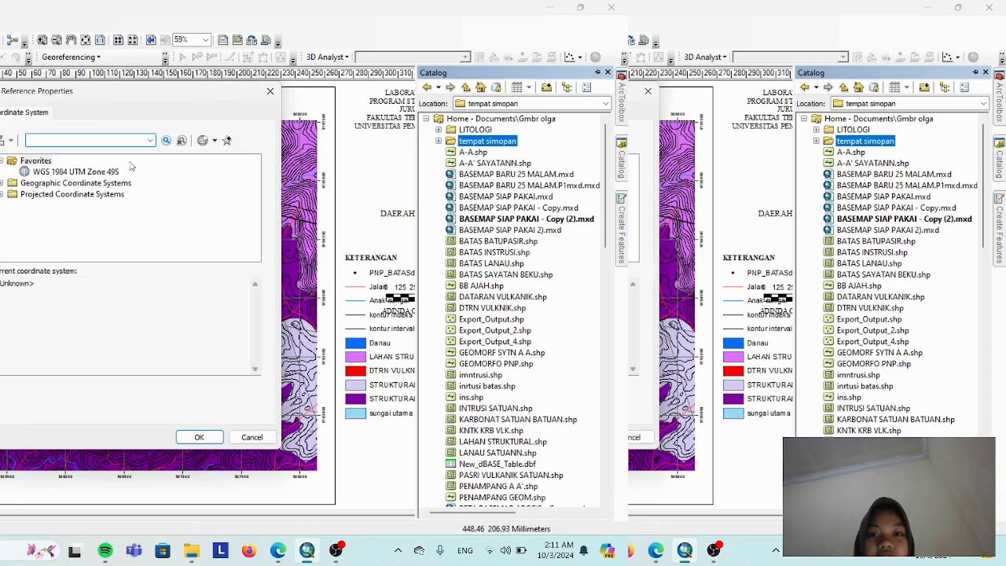
left_click(78, 172)
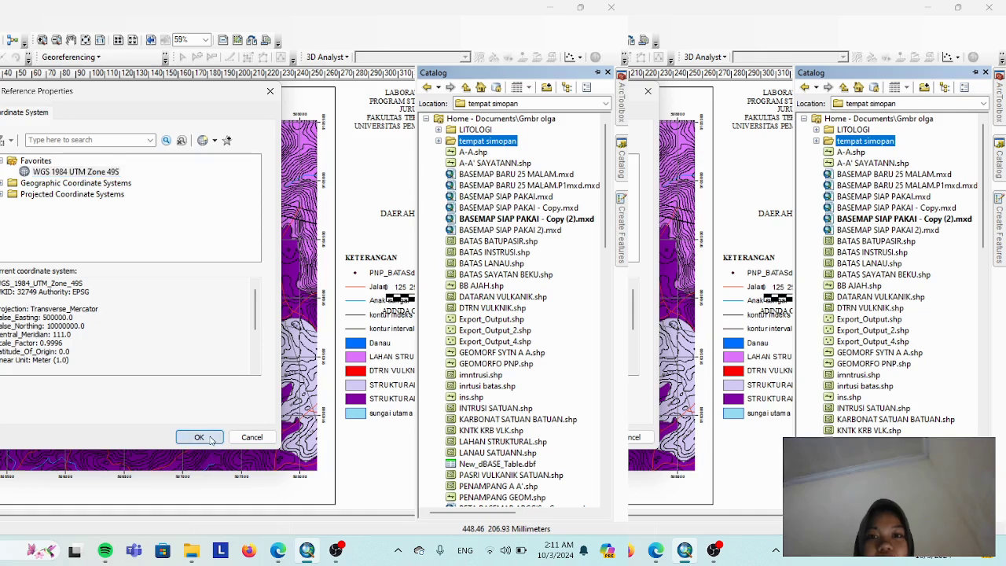
left_click(208, 437)
left_click(156, 393)
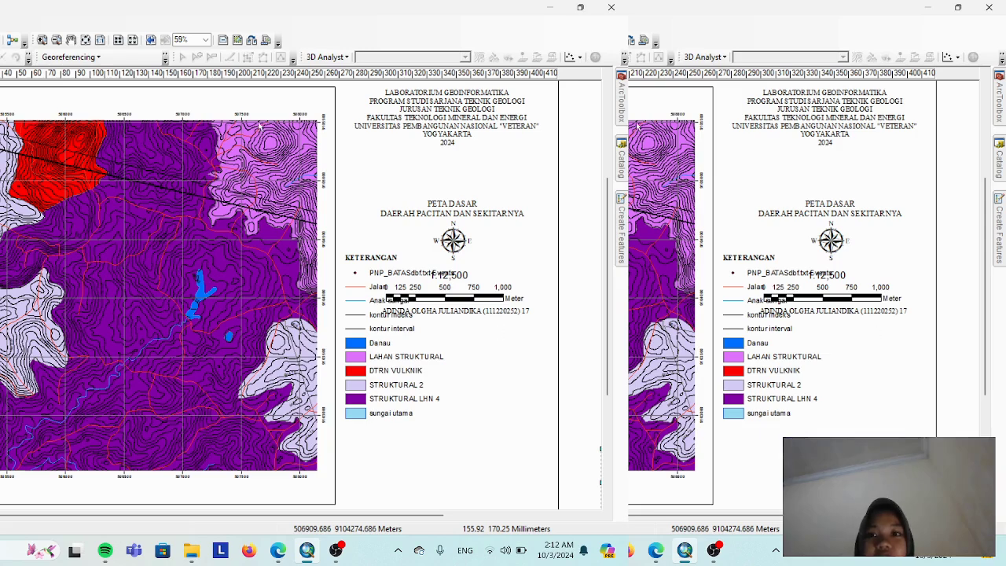
scroll(233, 152, "up", 2)
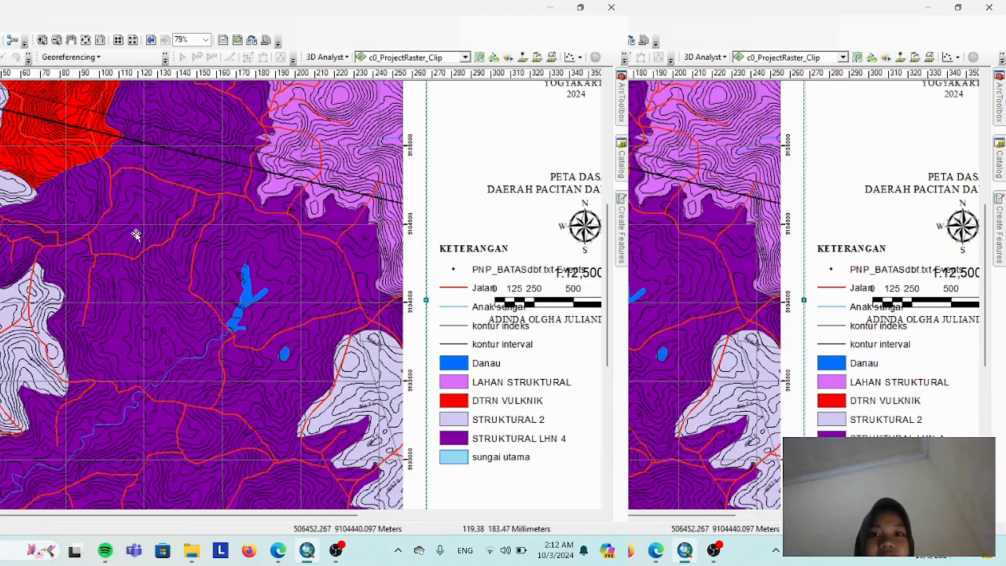
scroll(136, 234, "down", 2)
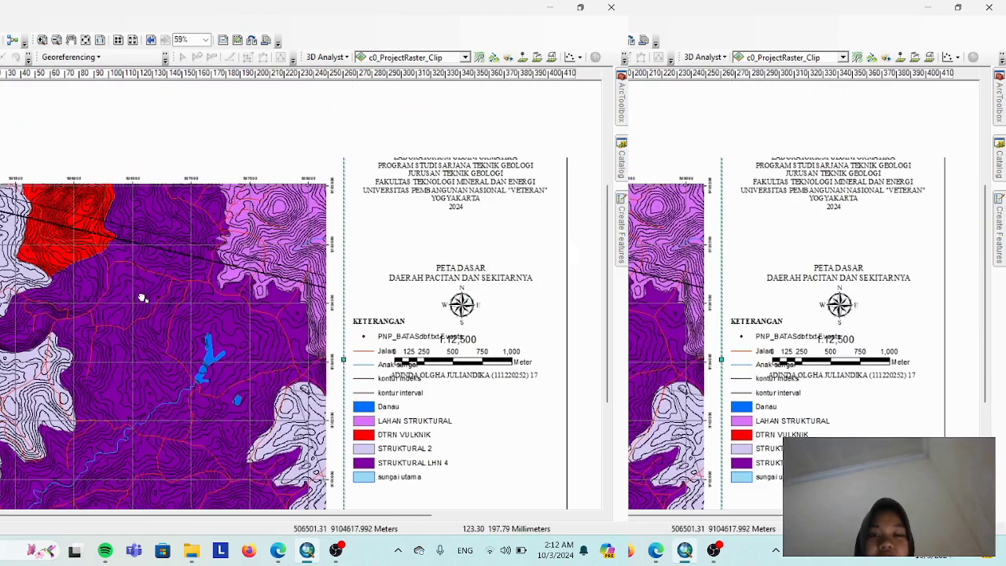
left_click_drag(185, 277, 194, 182)
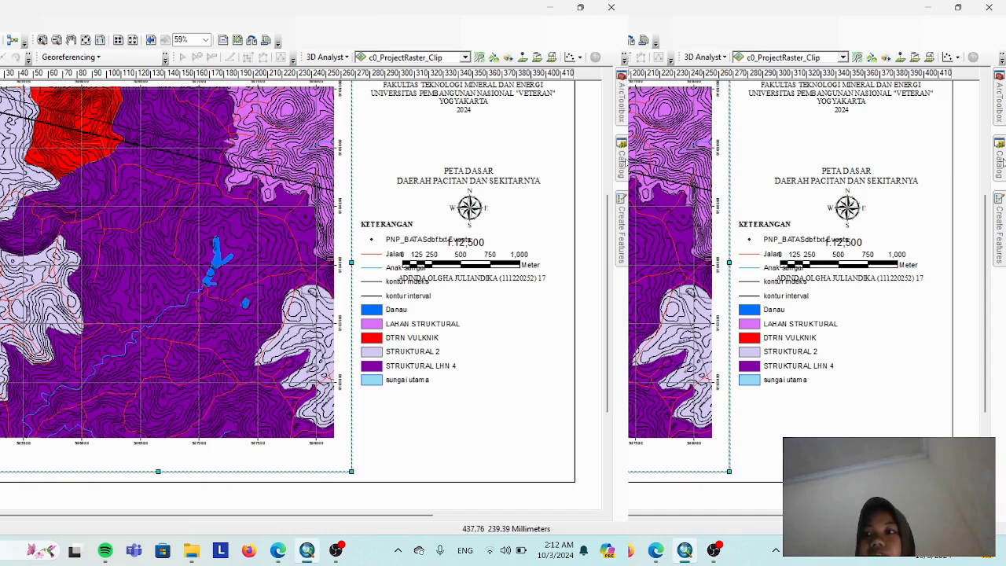
- Start another new shapefile in the tempat simopan folder and name it sytn pnp aa
left_click(621, 175)
right_click(475, 141)
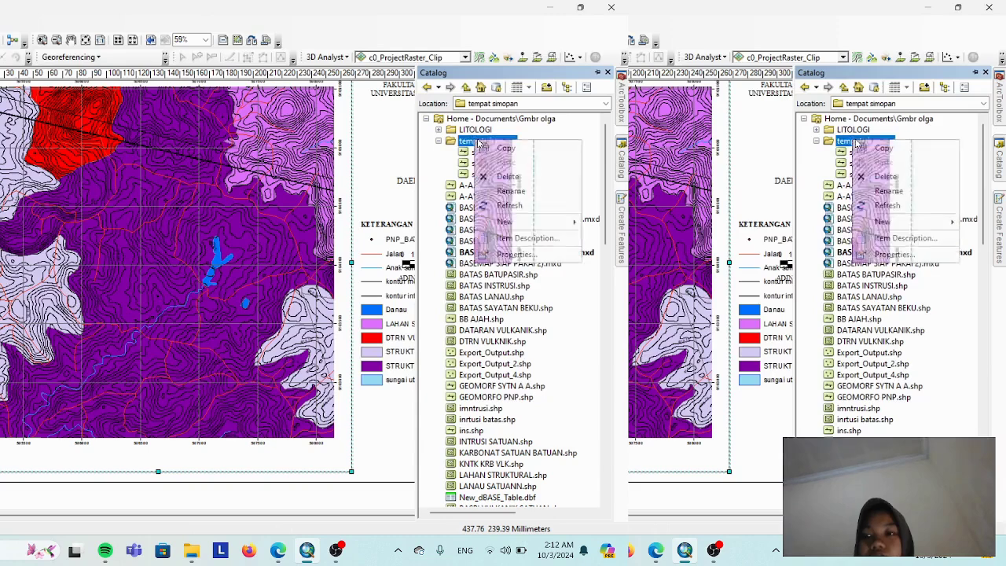
mouse_move(507, 222)
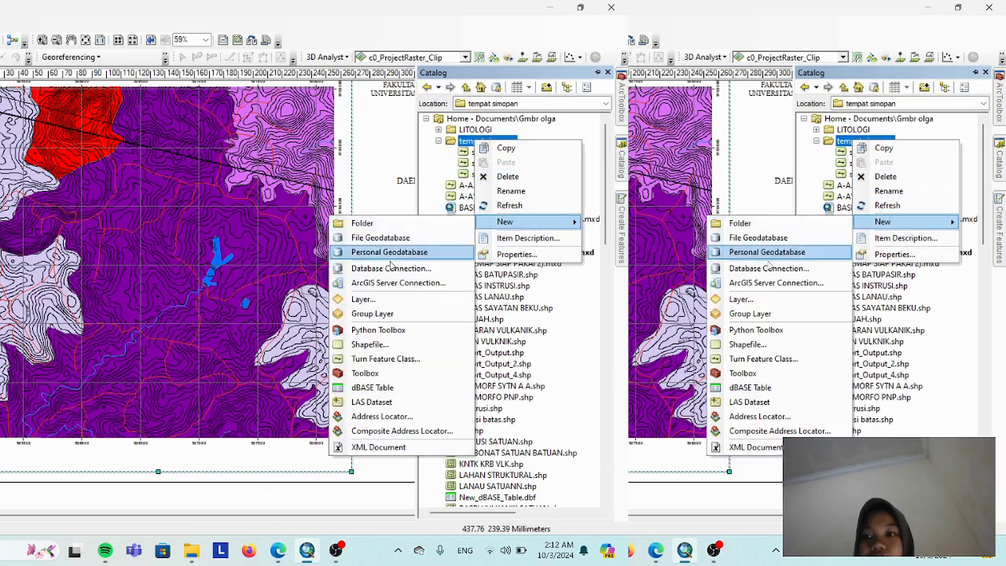
left_click(375, 343)
left_click(177, 180)
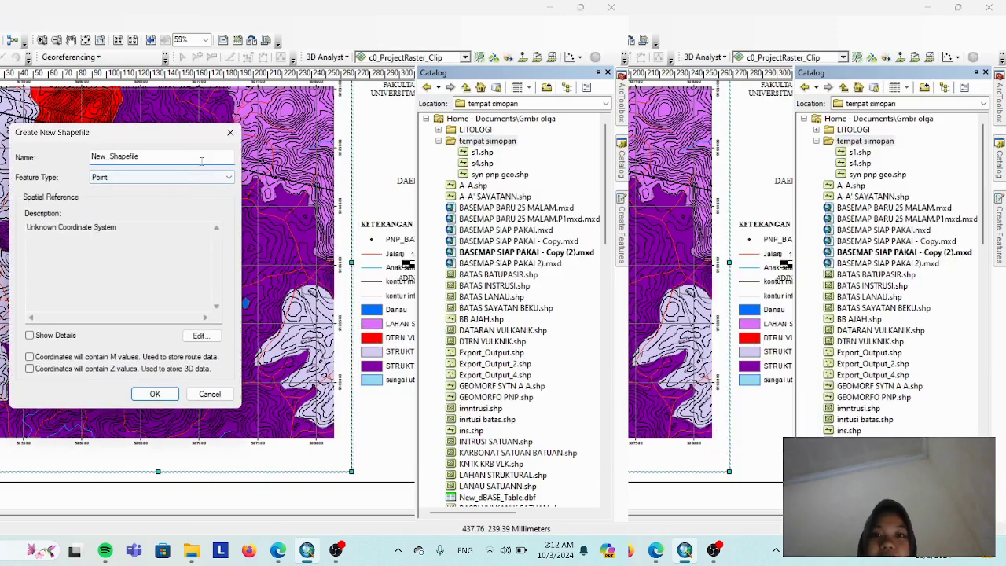
left_click(232, 156)
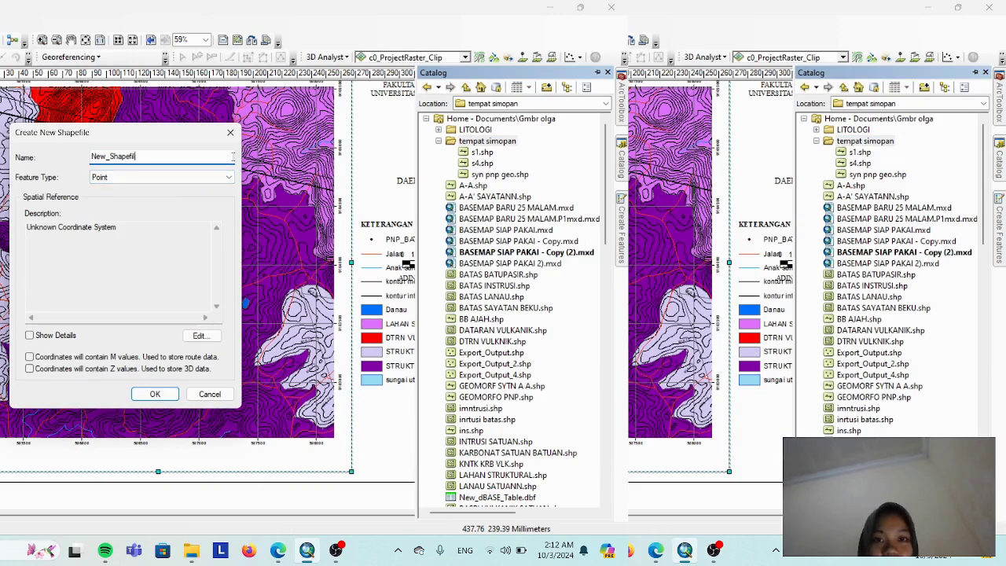
key("BackSpace")
key("BackSpace")
key("BackSpace")
key("BackSpace")
key("BackSpace")
key("BackSpace")
key("BackSpace")
key("BackSpace")
key("BackSpace")
key("BackSpace")
key("BackSpace")
key("BackSpace")
key("BackSpace")
type("sytn pnp aa")
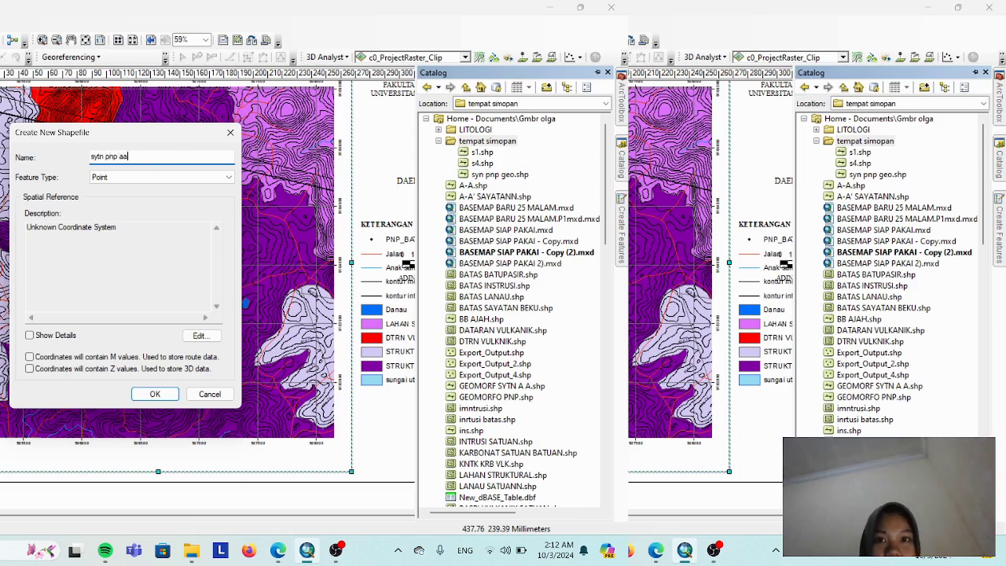
- Create the sytn pnp aa shapefile as a Polyline with the WGS 1984 UTM Zone 49S coordinate system
left_click(165, 176)
left_click(122, 198)
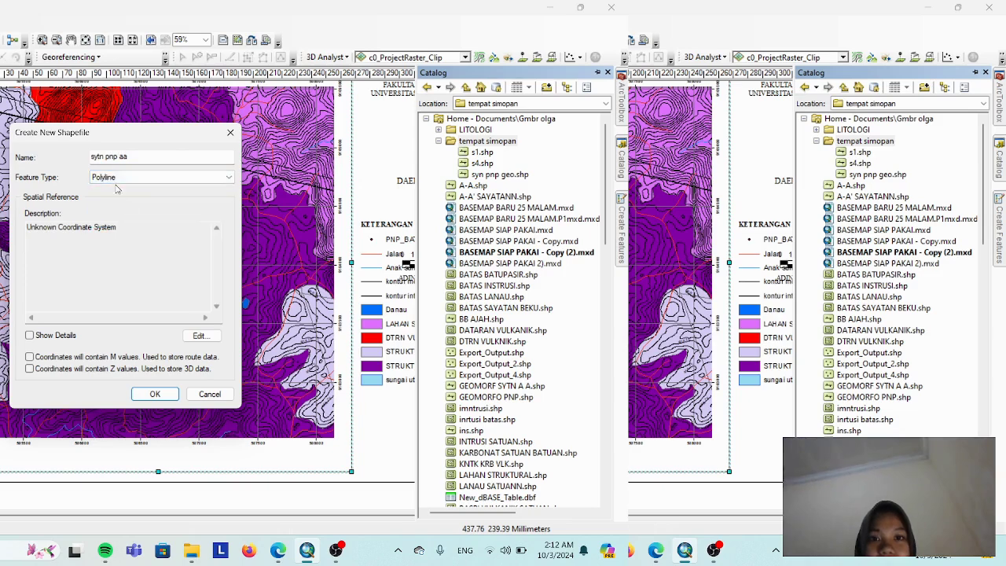
left_click(201, 336)
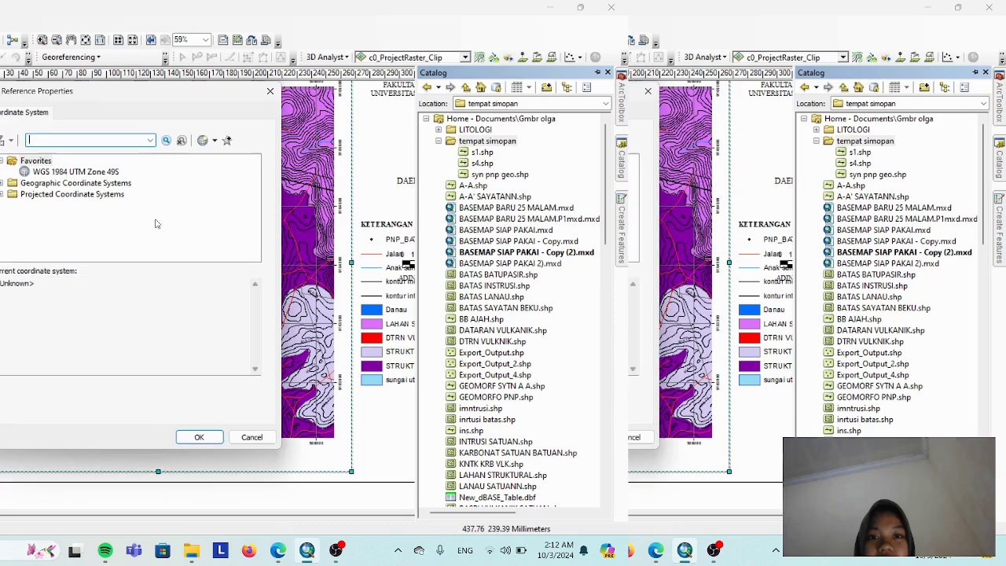
left_click(64, 171)
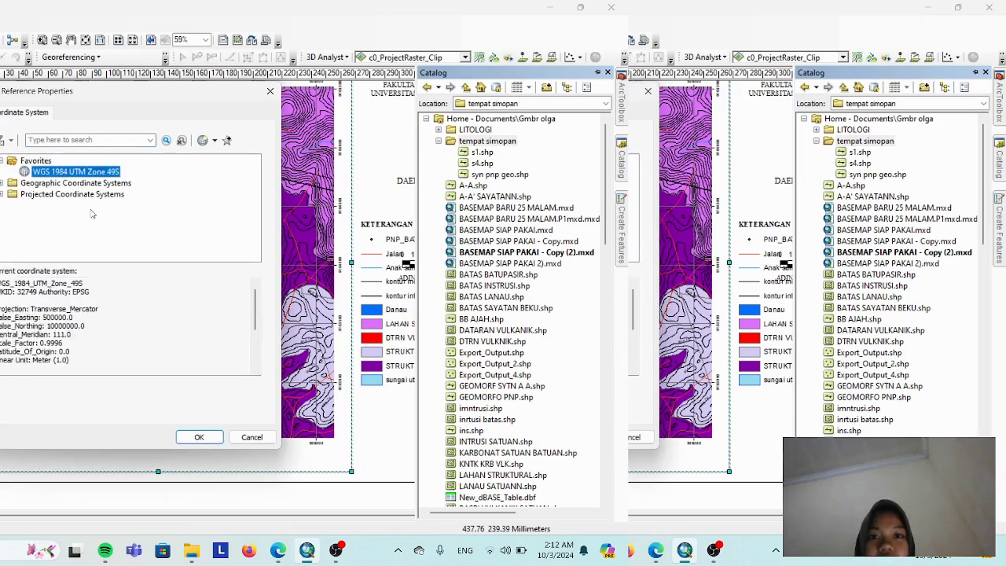
left_click(198, 437)
left_click(155, 394)
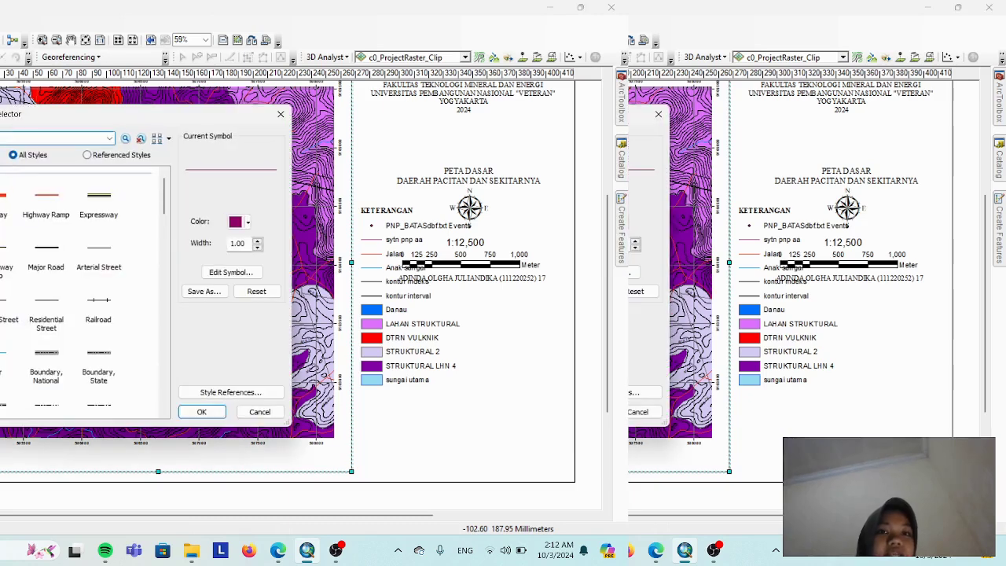
- Give the sytn pnp aa layer the black Major Road line symbol with a width of 6
left_click(41, 250)
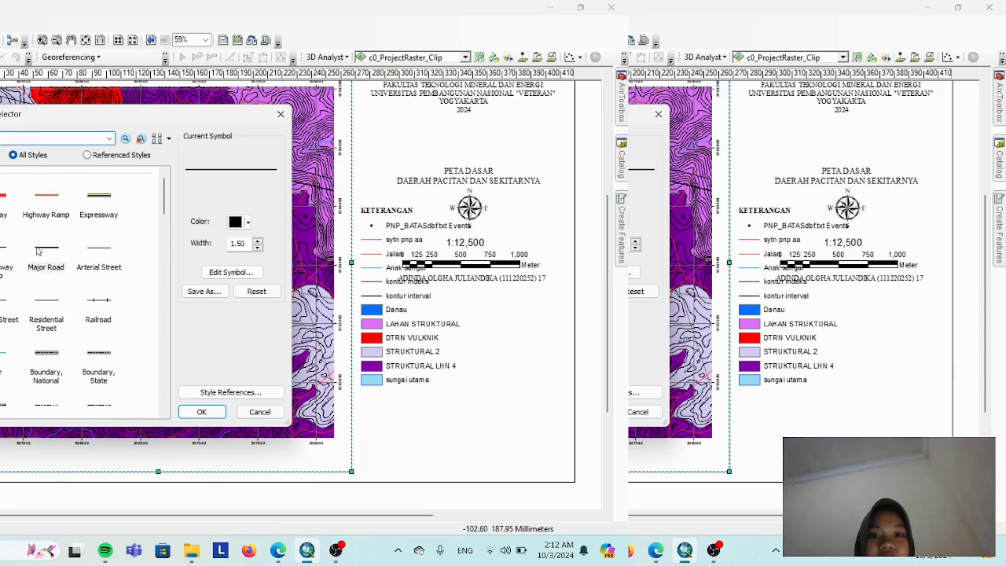
left_click(258, 245)
left_click(258, 243)
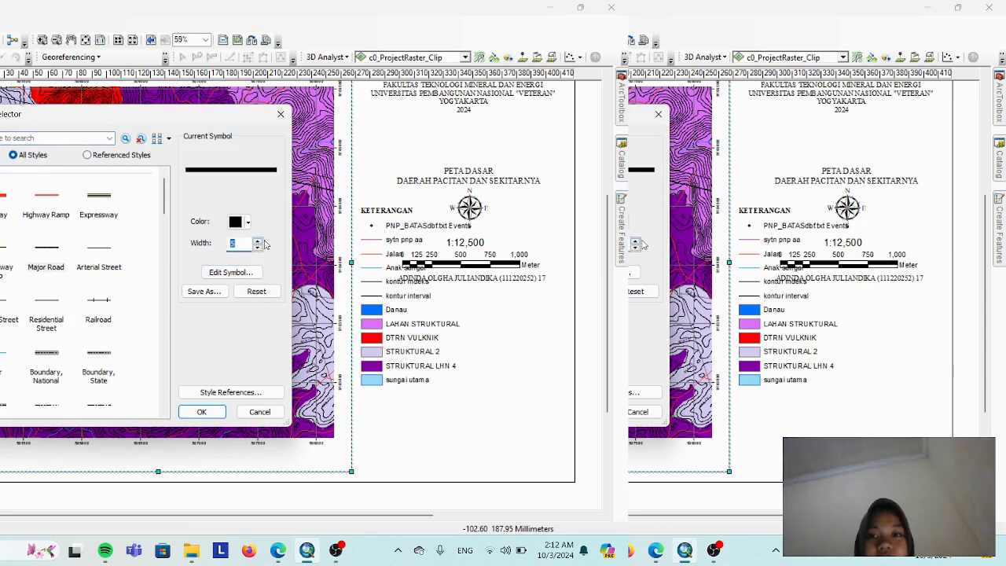
left_click(258, 241)
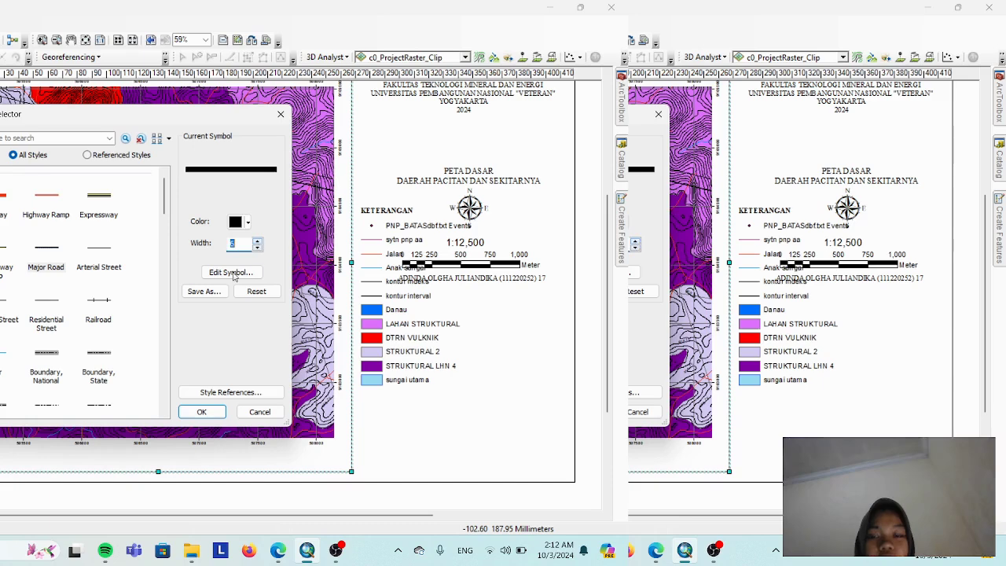
left_click(201, 412)
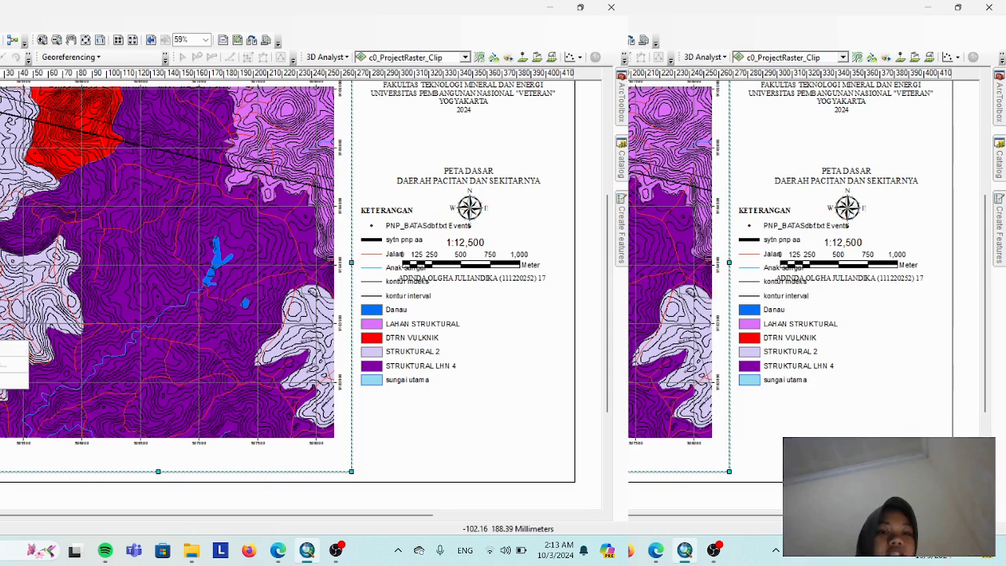
- Draw a sytn pnp aa line over the existing section line to the map's eastern edge, and end the edit session with the edits saved
left_click(14, 348)
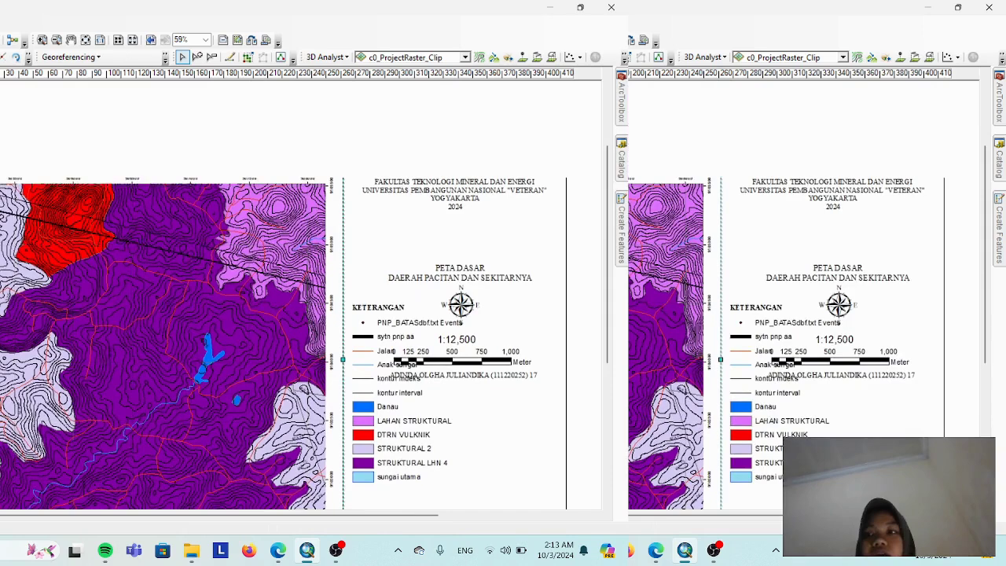
left_click(448, 117)
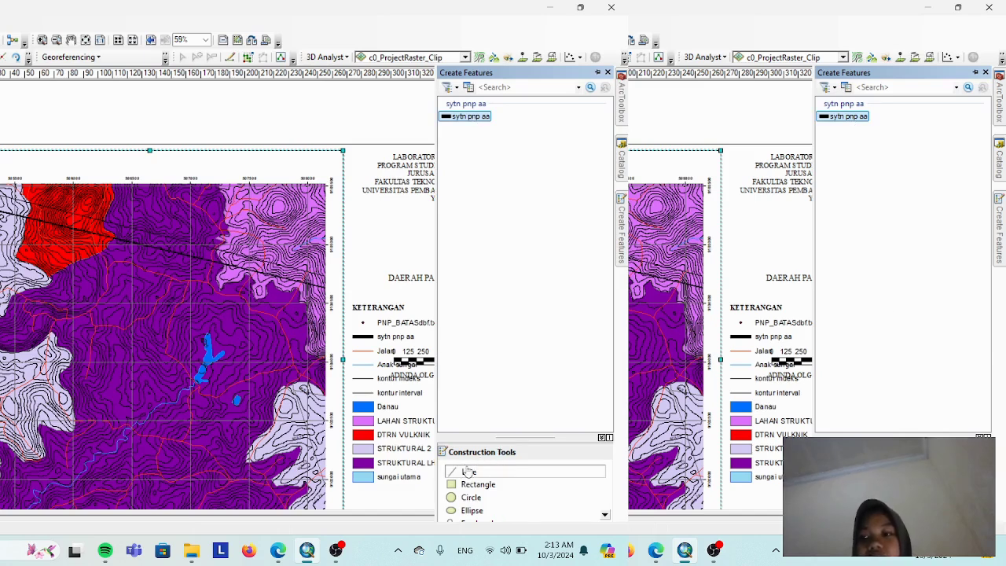
left_click(476, 474)
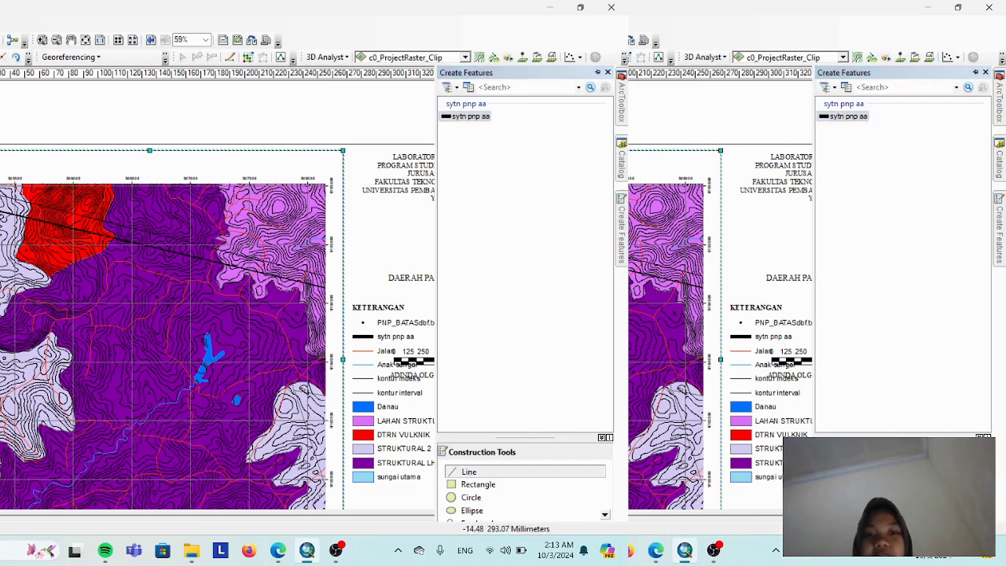
scroll(204, 285, "down", 3)
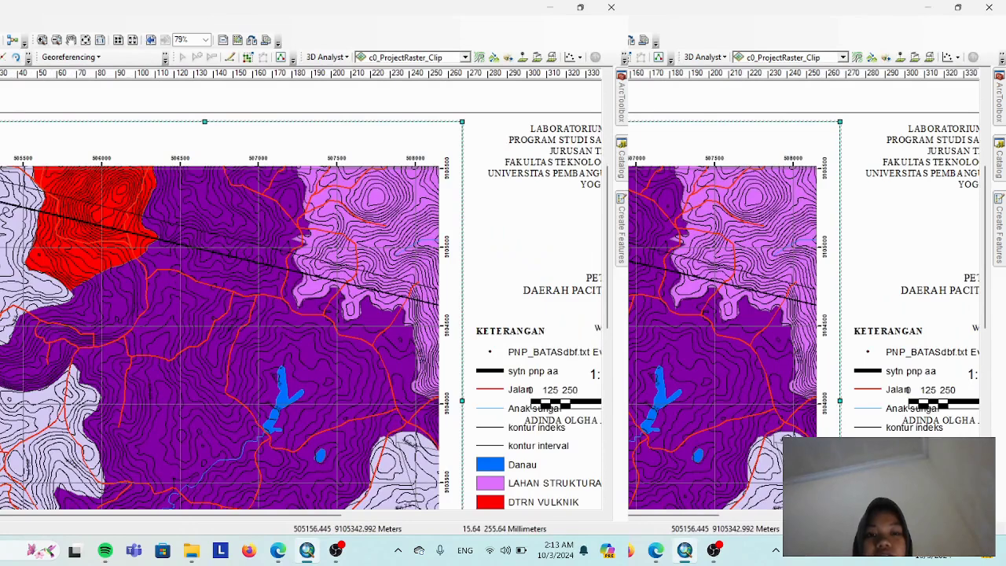
left_click(16, 207)
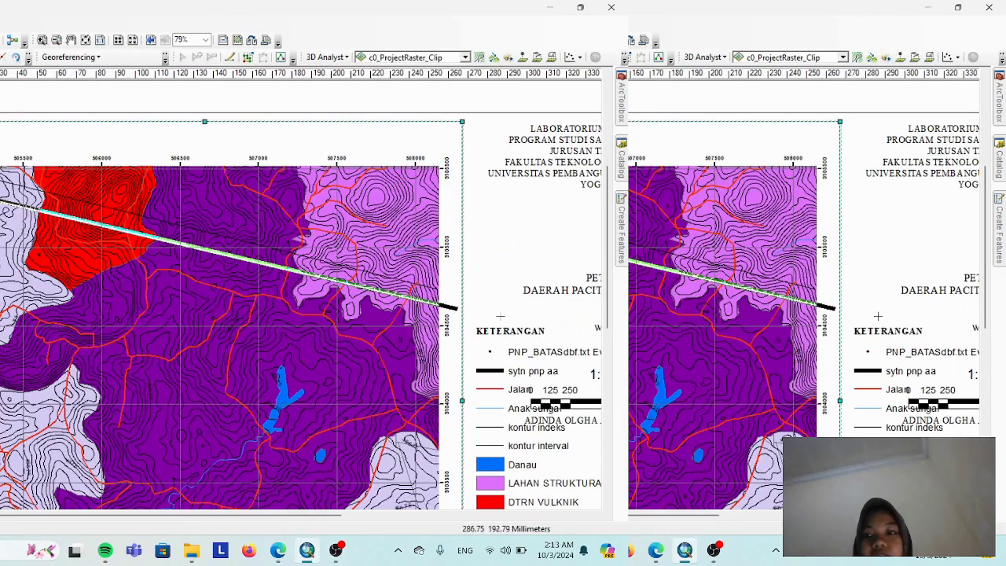
double_click(439, 304)
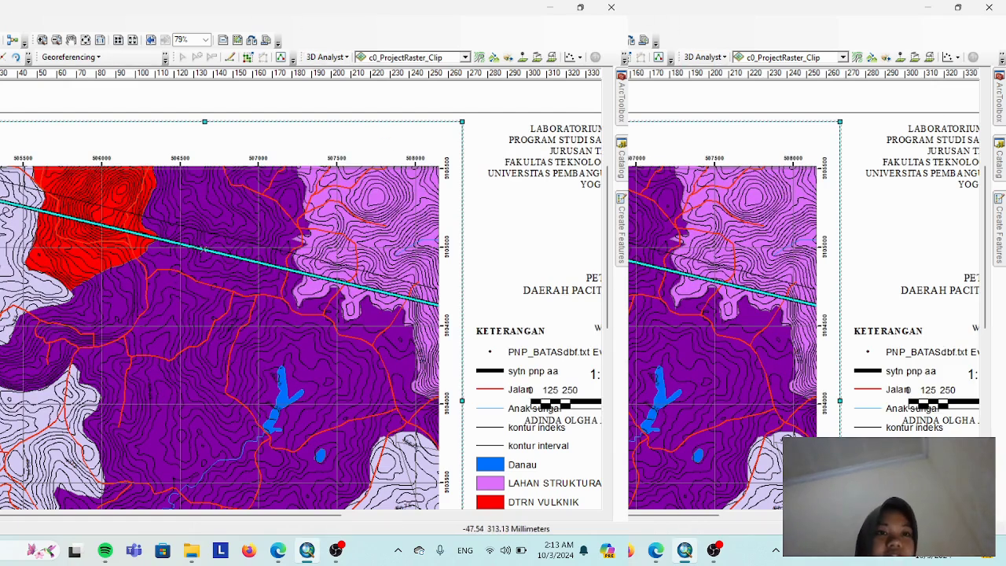
left_click(175, 153)
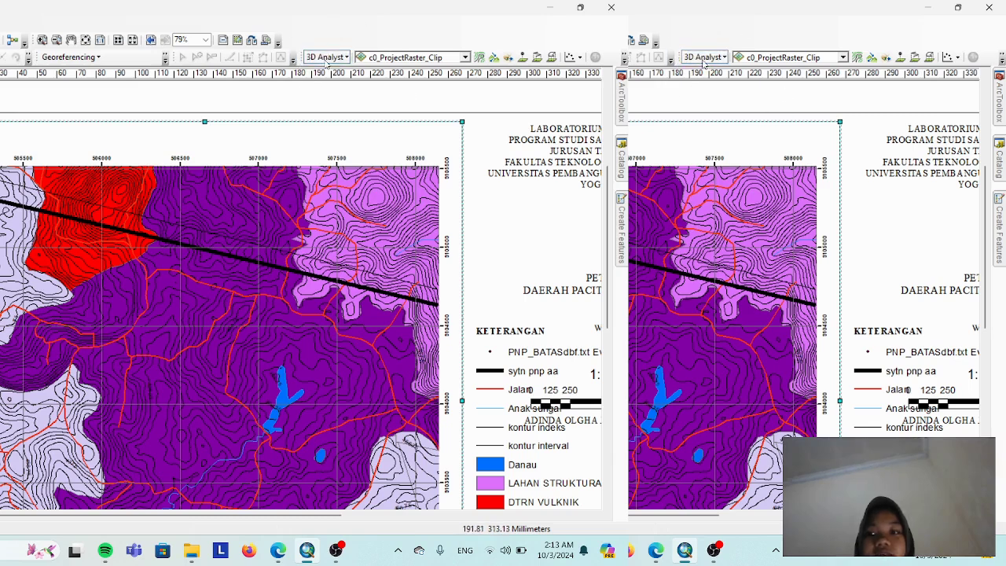
- Set the 3D Analyst profile graph data location to the Simbol litologi folder inside PETA
left_click(322, 59)
left_click(341, 72)
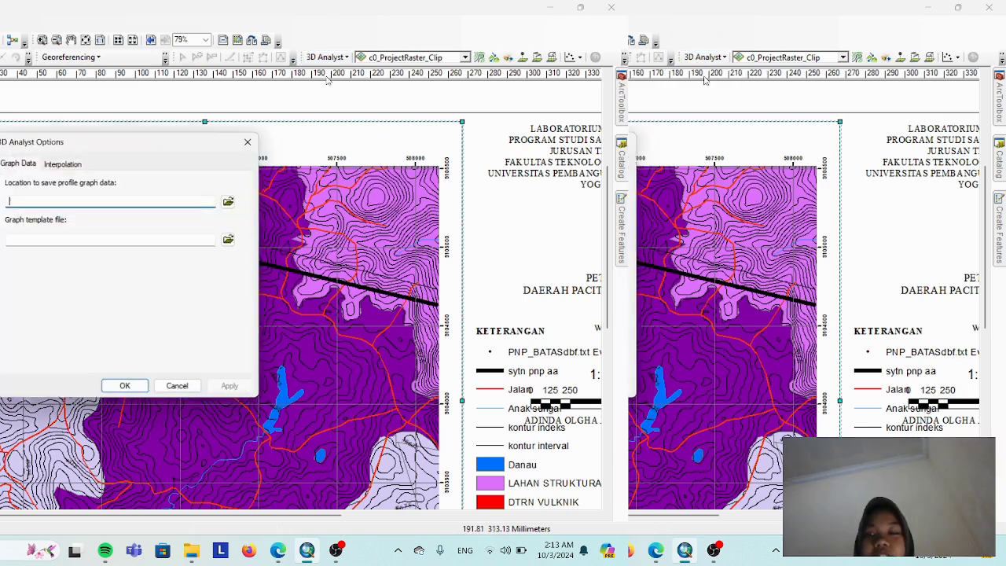
left_click(230, 202)
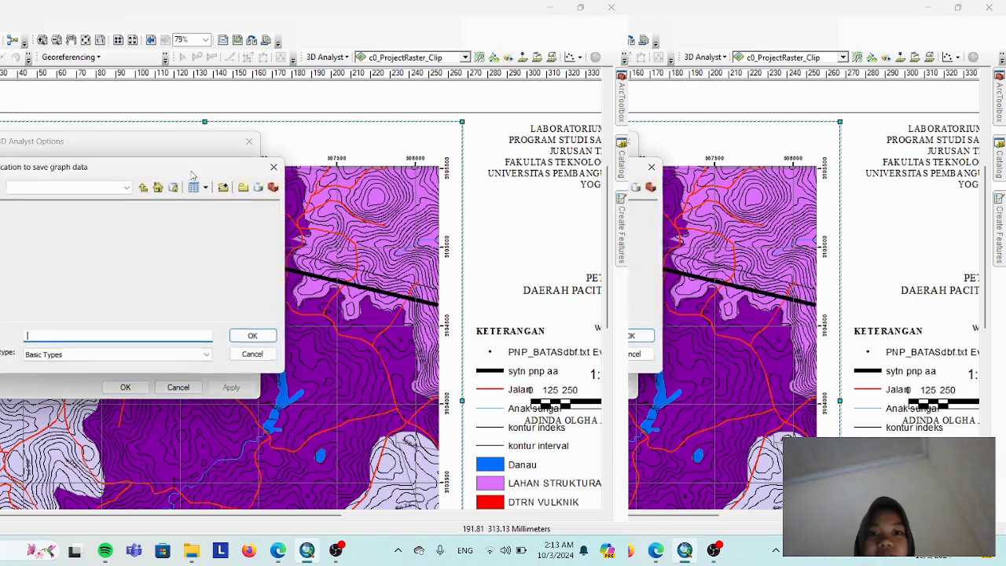
left_click(20, 217)
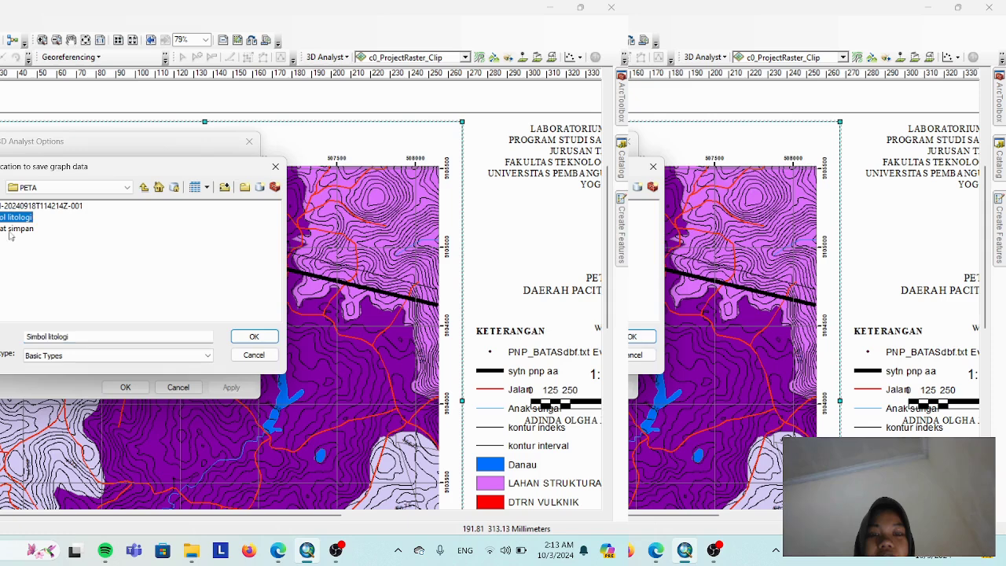
left_click(261, 340)
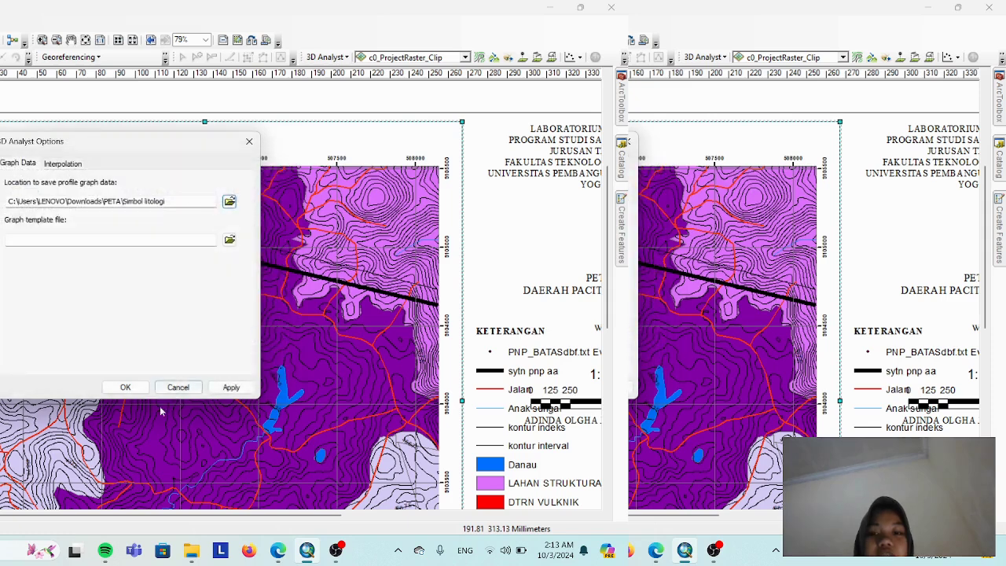
left_click(119, 389)
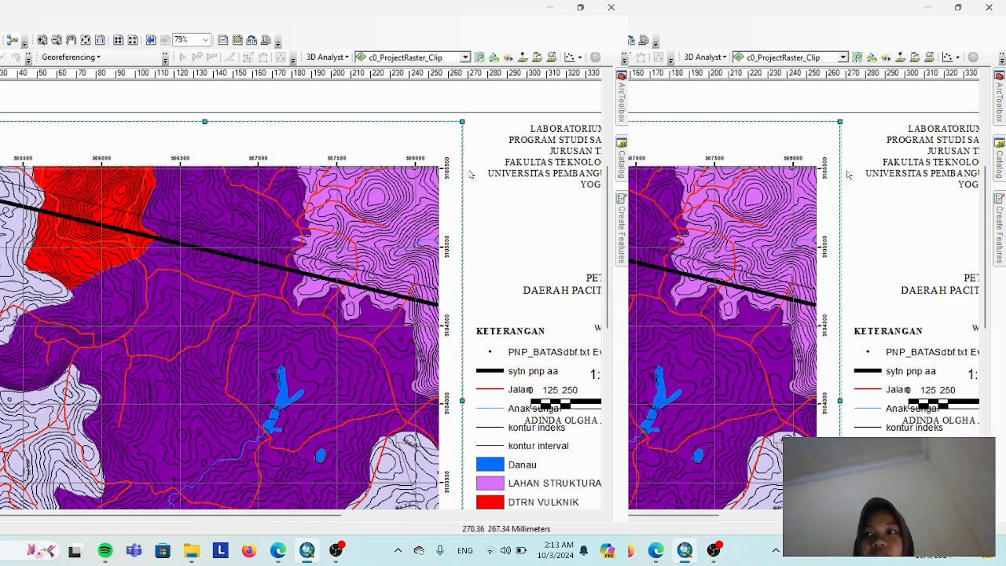
- Interpolate a 3D line on the c0_ProjectRaster_Clip surface along the thick section line, ending at the map's eastern edge
left_click(539, 59)
scroll(205, 285, "down", 1)
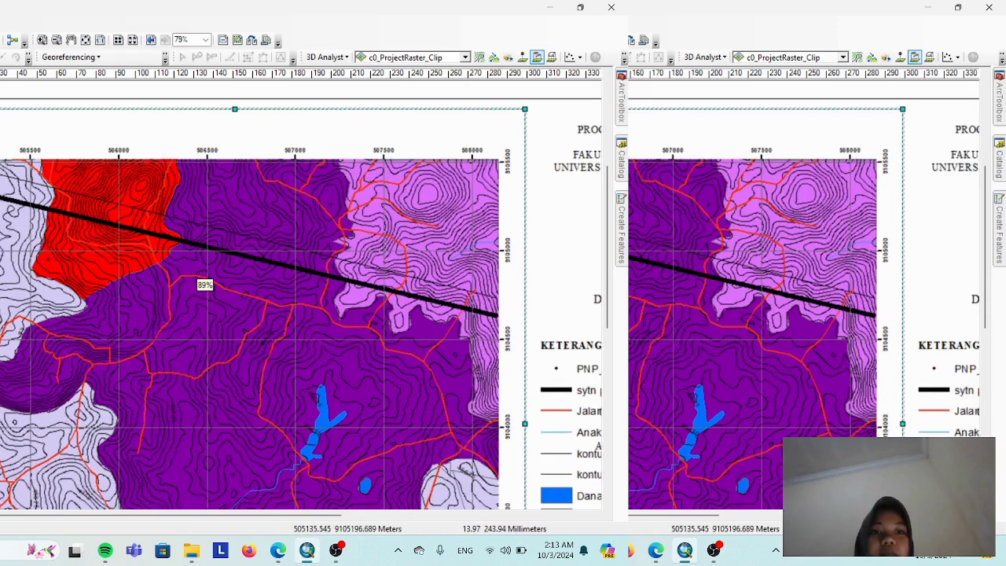
scroll(204, 284, "down", 2)
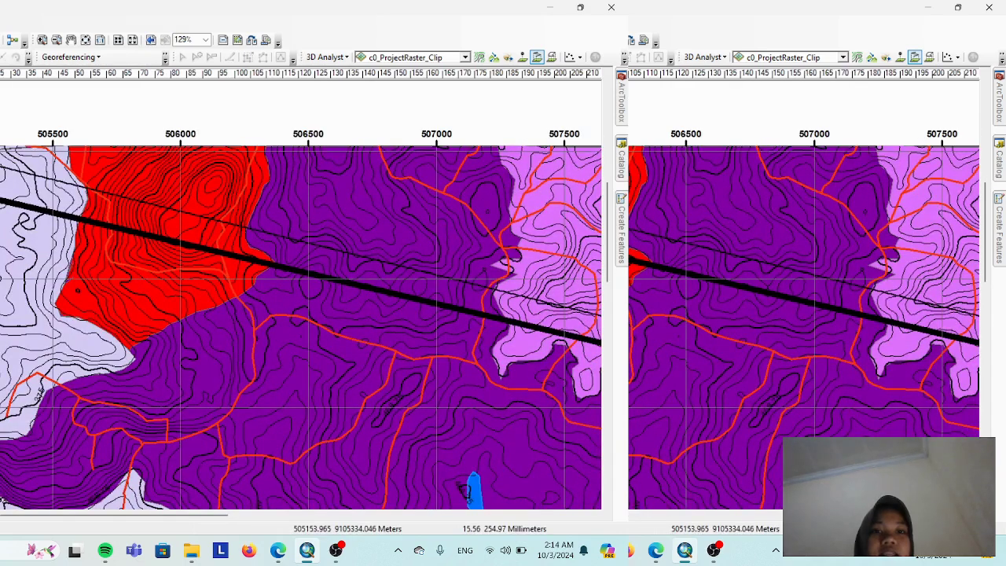
left_click(0, 200)
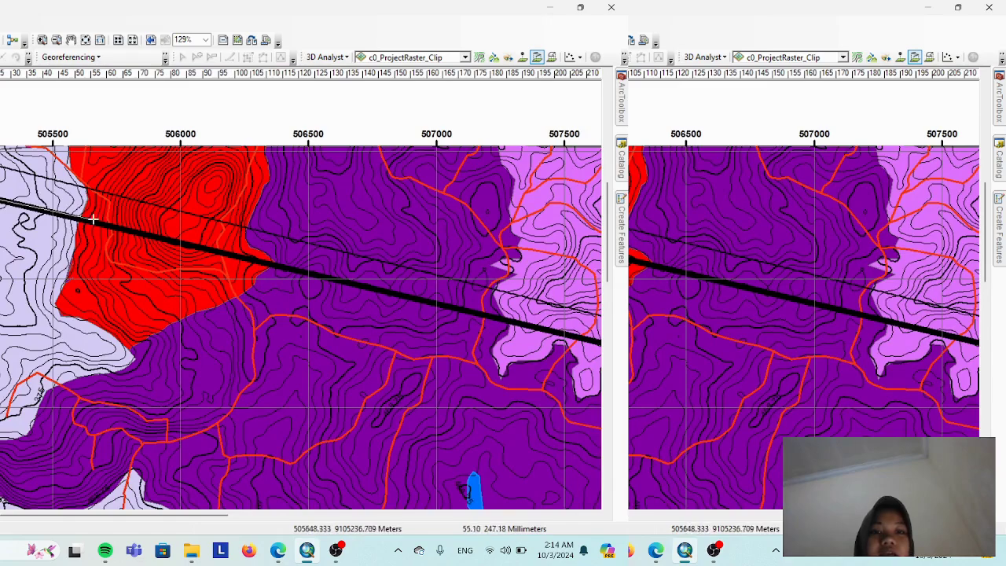
left_click_drag(337, 281, 0, 181)
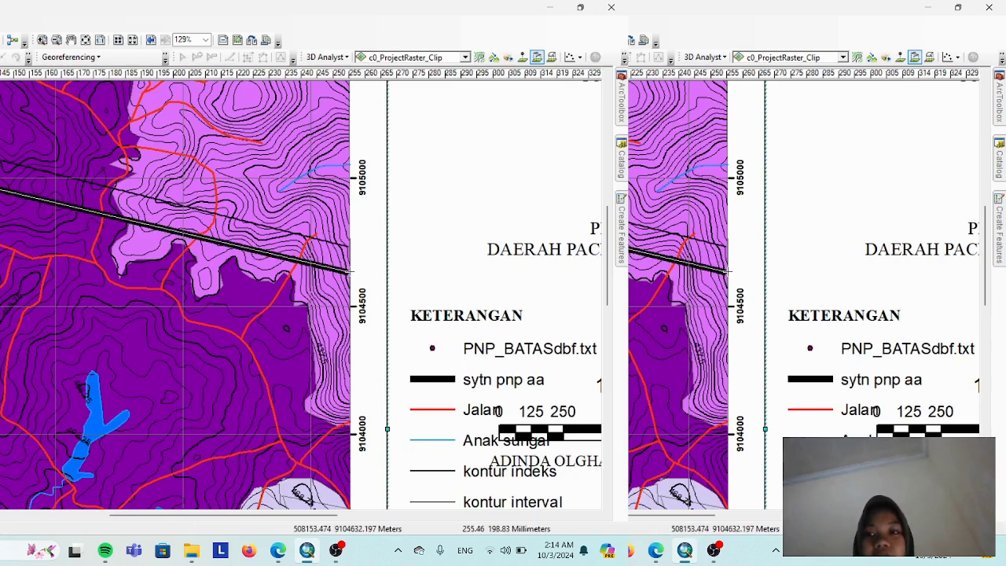
double_click(348, 271)
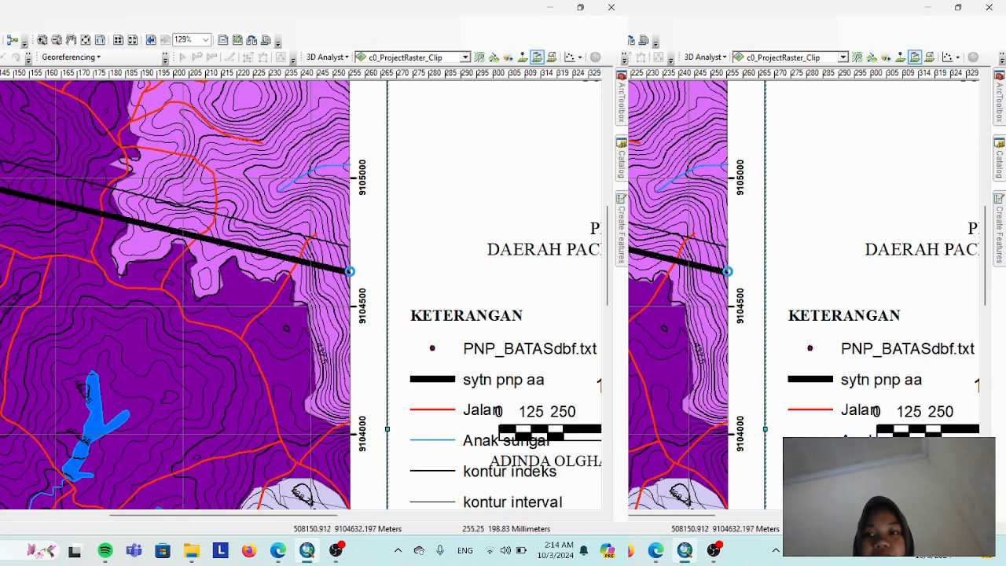
- Generate the profile graph of the interpolated section line and close the graph window
left_click(572, 57)
left_click(560, 69)
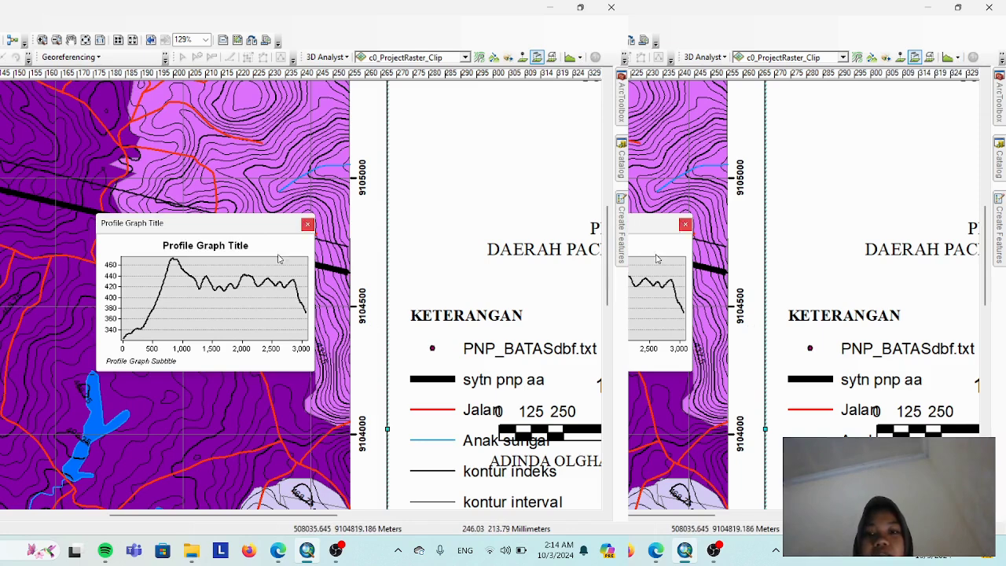
left_click(308, 225)
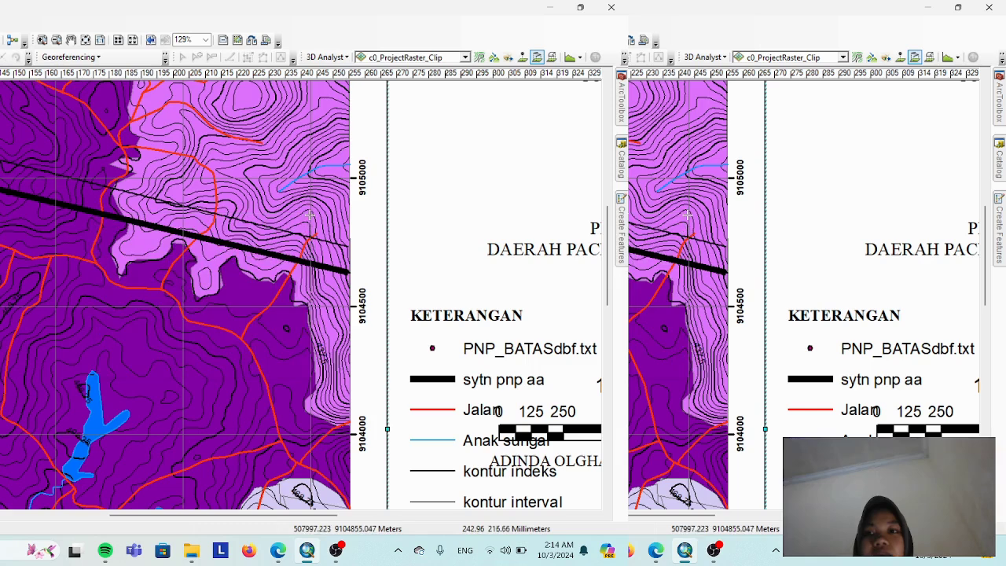
- Check the profile graph data location in the 3D Analyst options
left_click(340, 57)
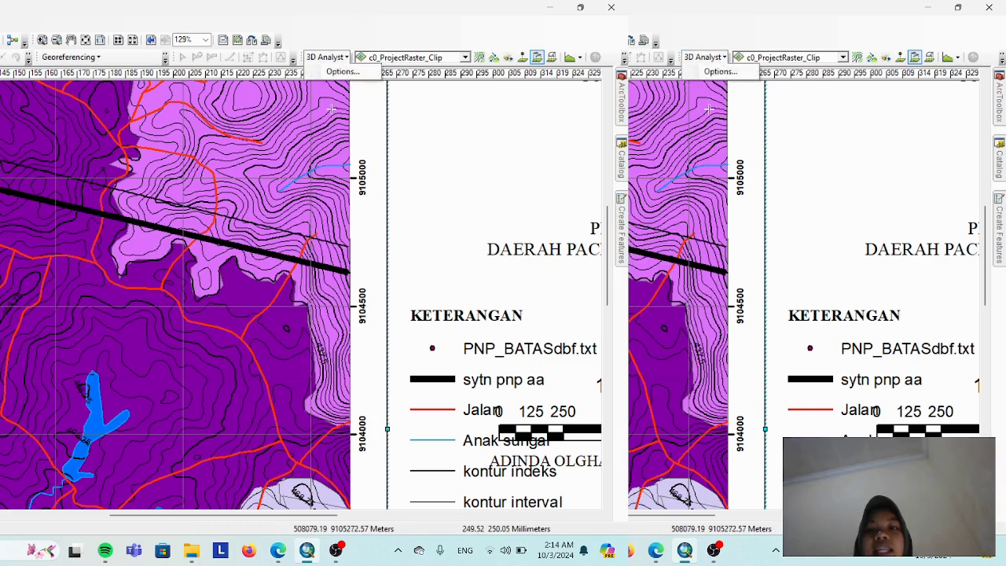
left_click(336, 70)
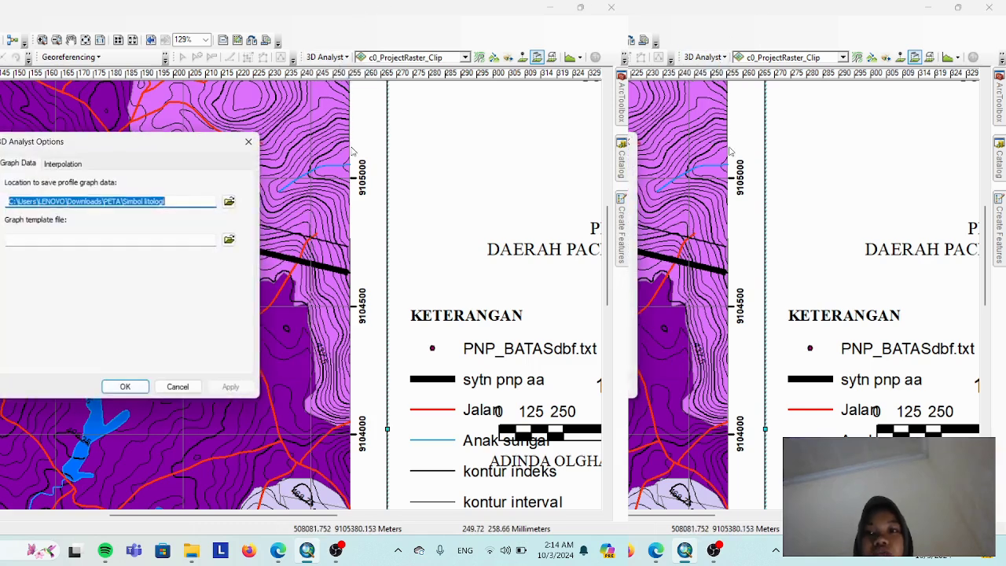
left_click(125, 387)
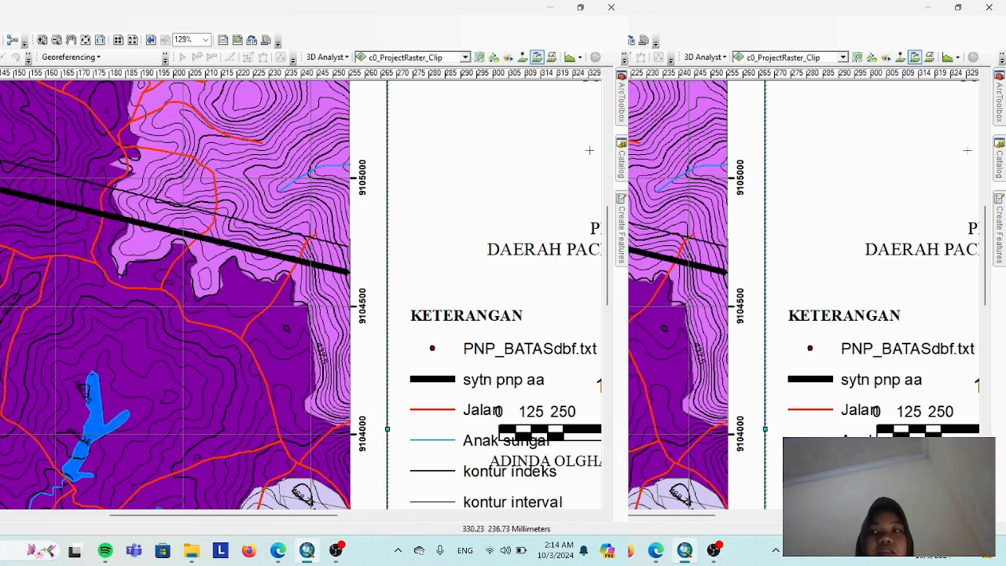
- Refresh the Home - Documents\Gmbr olga folder repeatedly in the Catalog and check the tempat simopan folder for new profile data
left_click(621, 161)
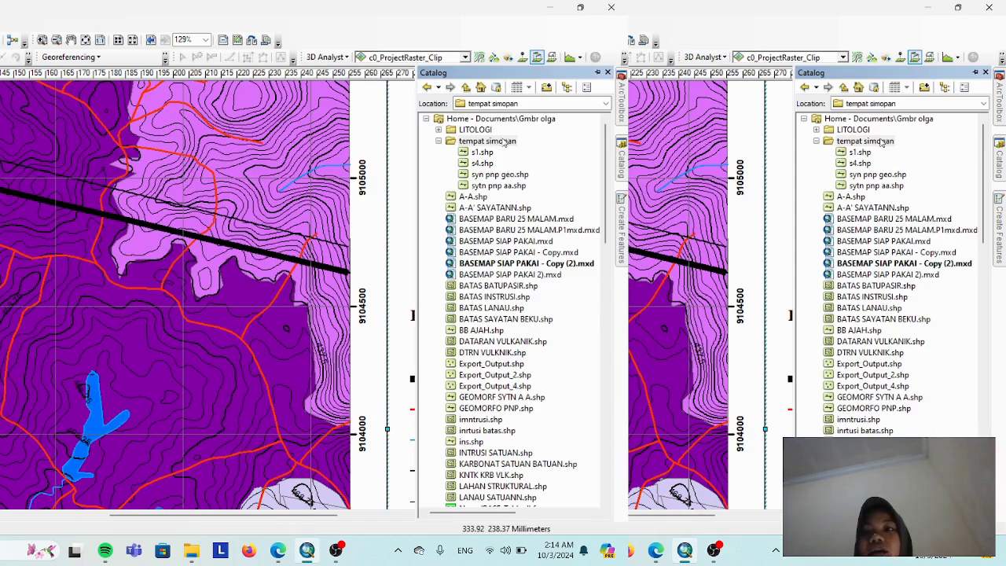
right_click(476, 120)
left_click(485, 183)
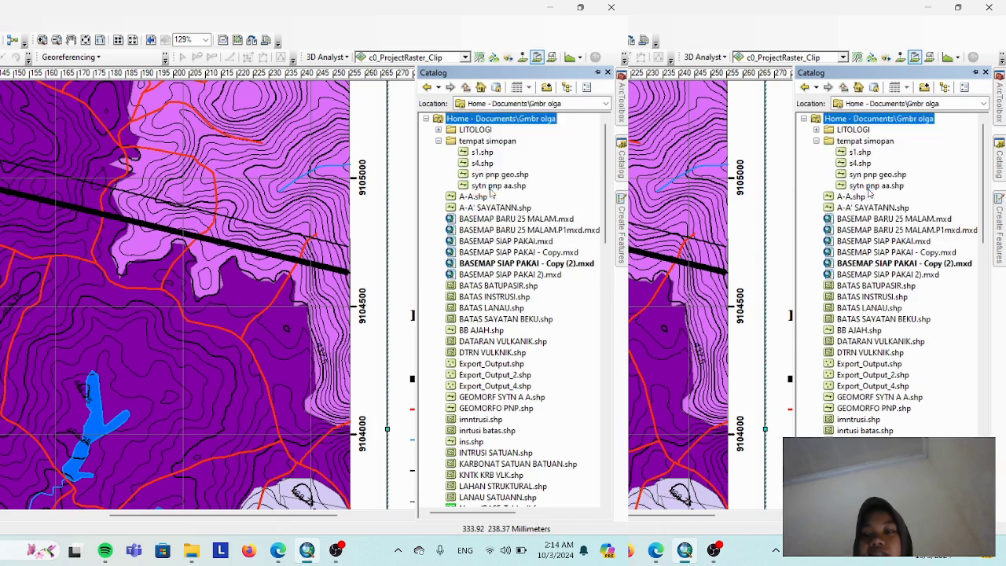
right_click(473, 119)
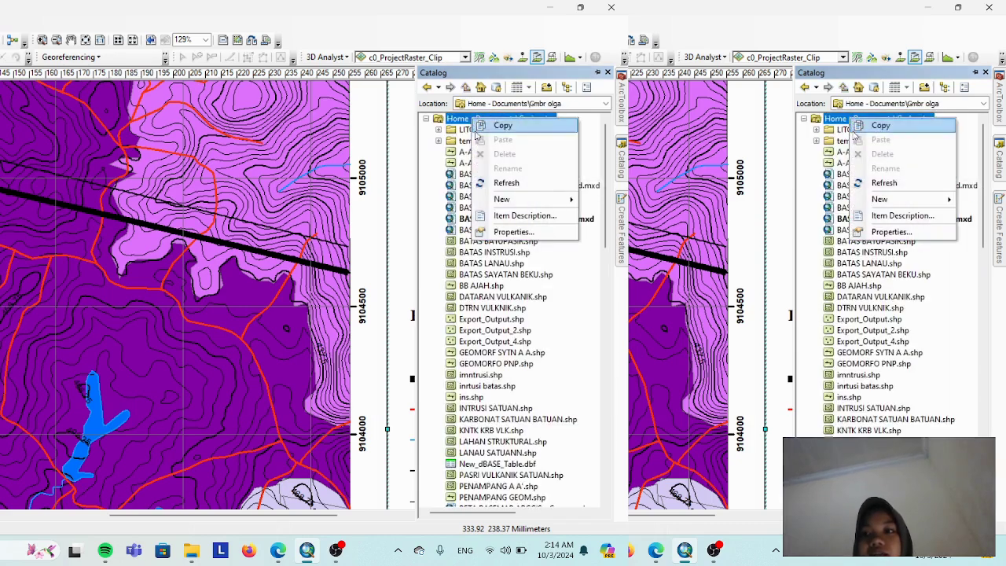
left_click(496, 183)
right_click(483, 121)
left_click(500, 189)
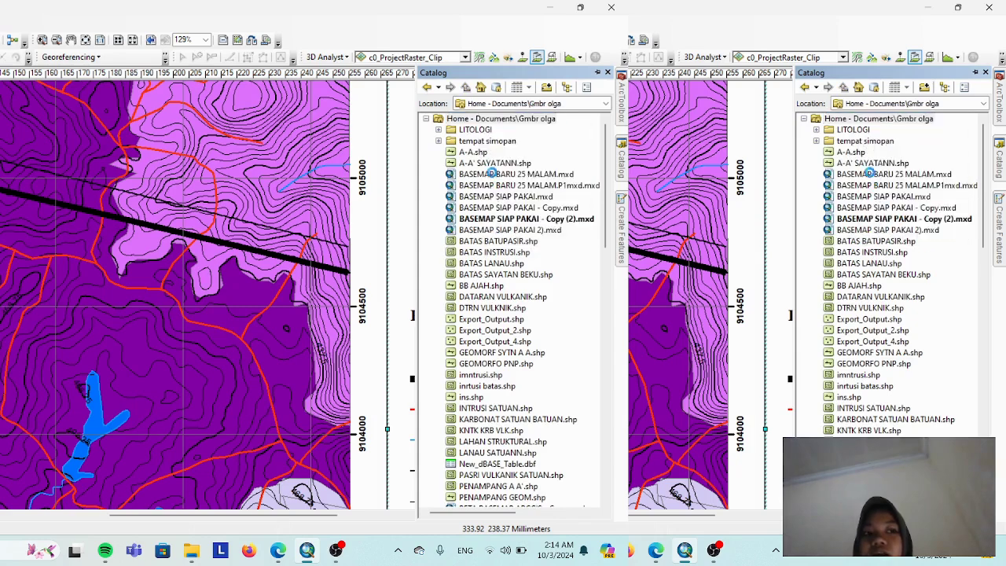
right_click(483, 120)
left_click(494, 189)
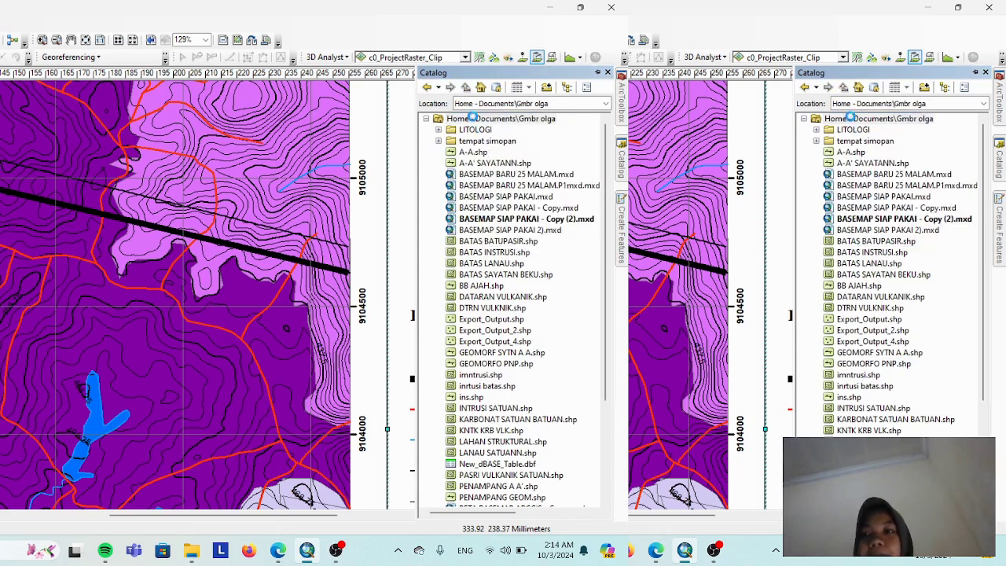
right_click(483, 121)
left_click(499, 188)
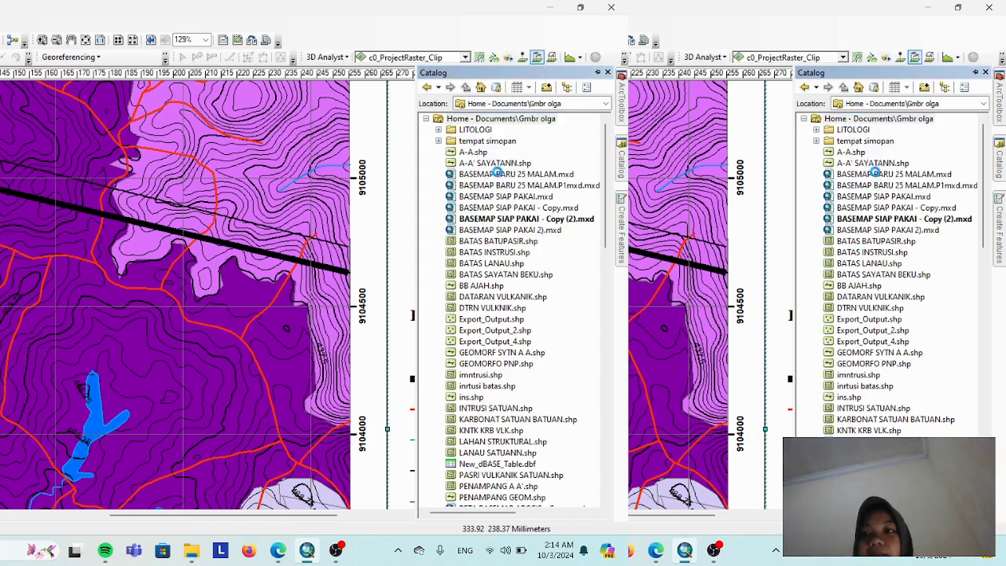
right_click(483, 120)
left_click(498, 185)
right_click(483, 120)
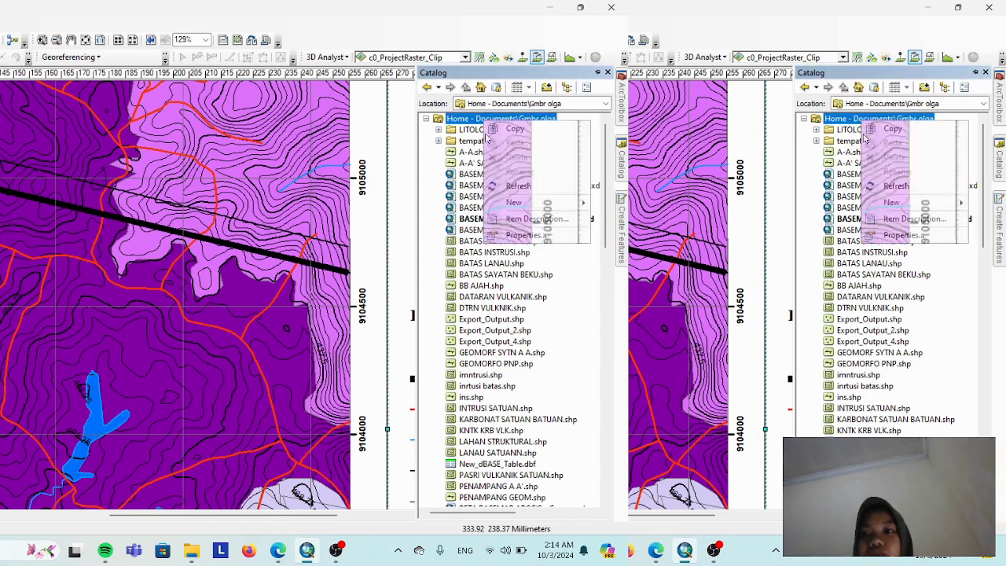
left_click(499, 187)
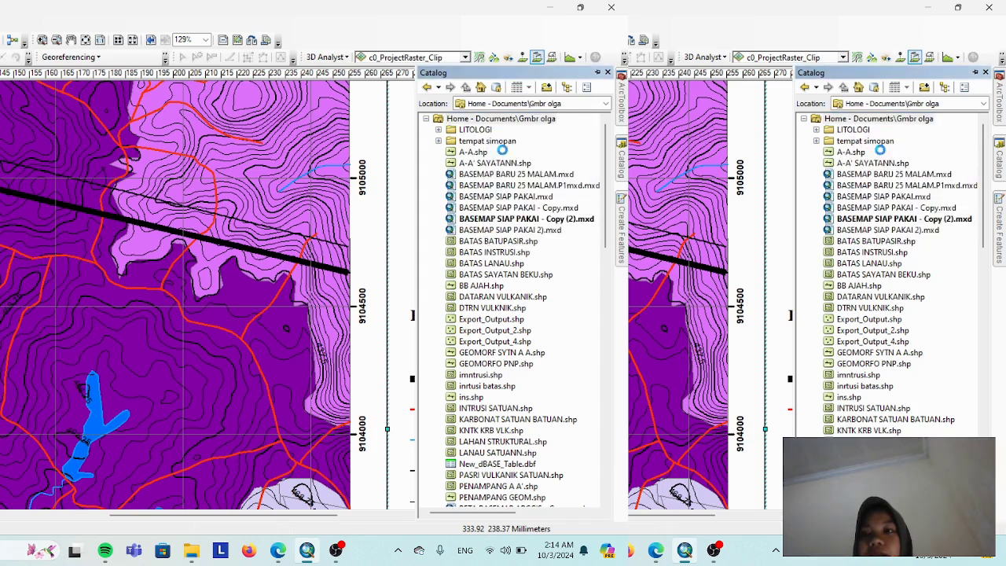
right_click(486, 120)
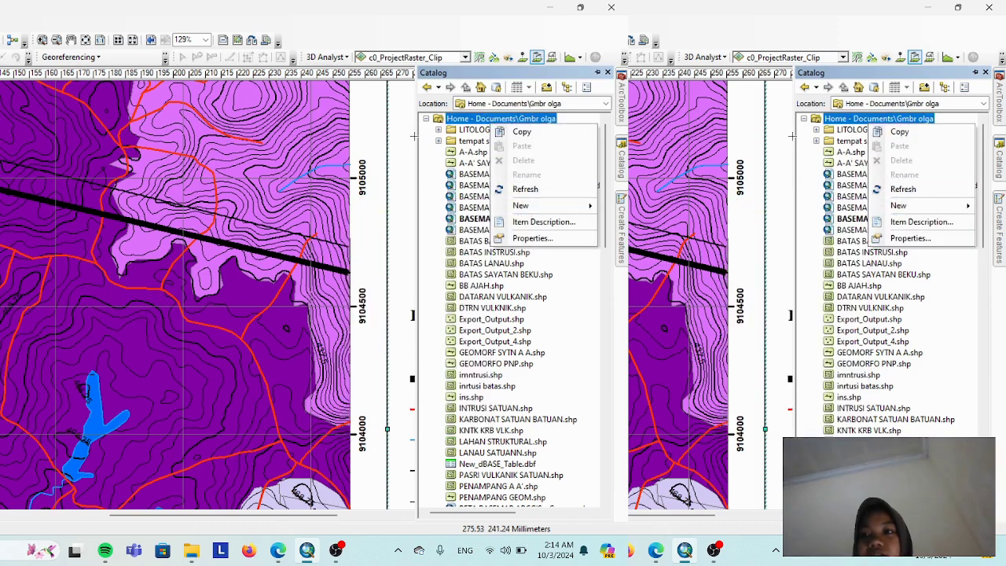
left_click(523, 188)
right_click(470, 120)
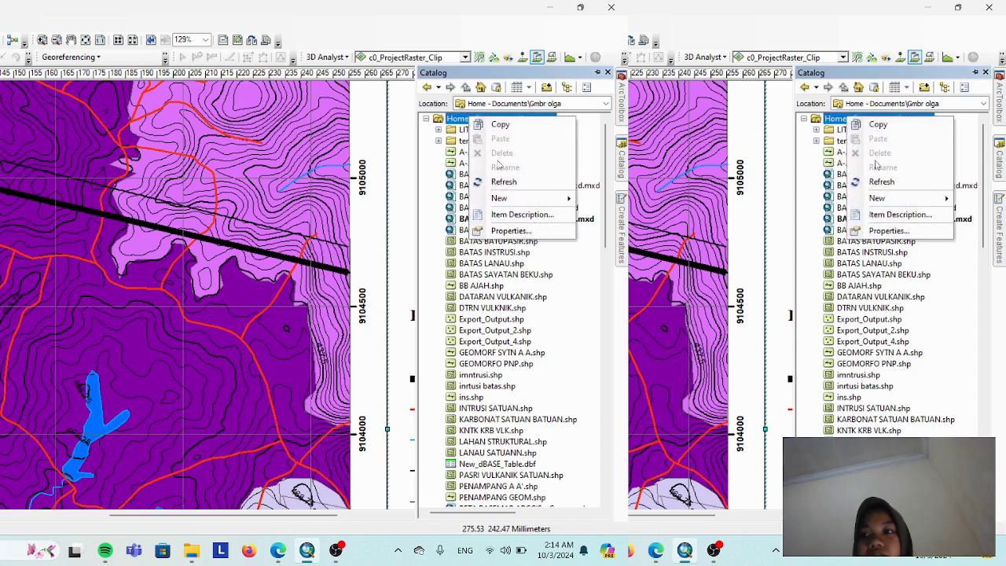
left_click(507, 179)
scroll(495, 183, "down", 1)
scroll(495, 183, "up", 1)
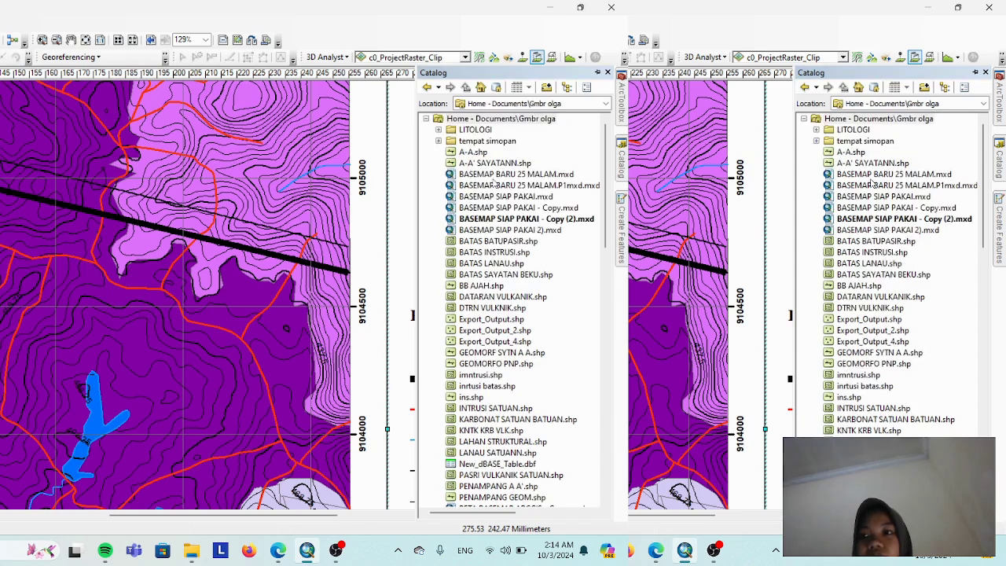
left_click(438, 141)
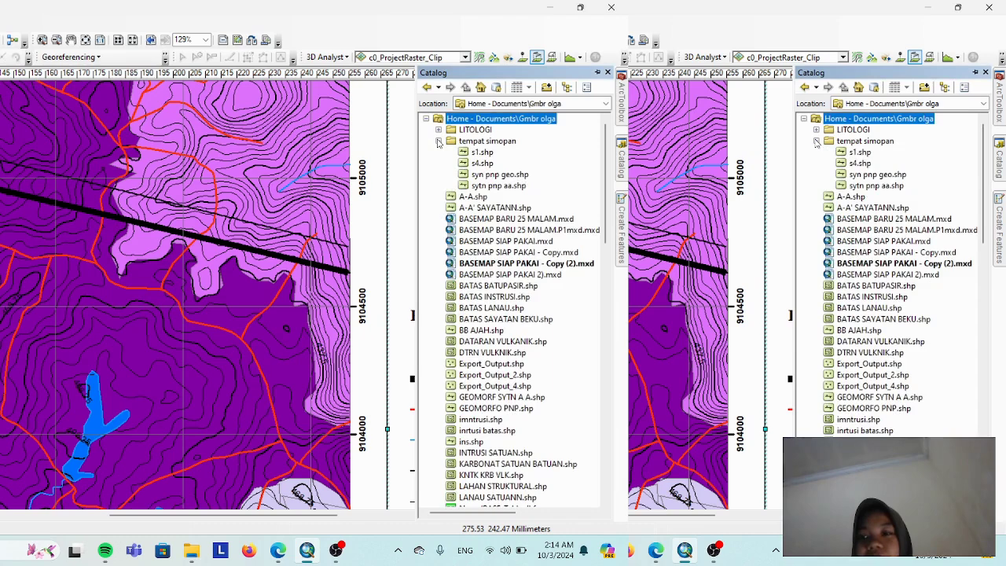
left_click(437, 141)
left_click(438, 141)
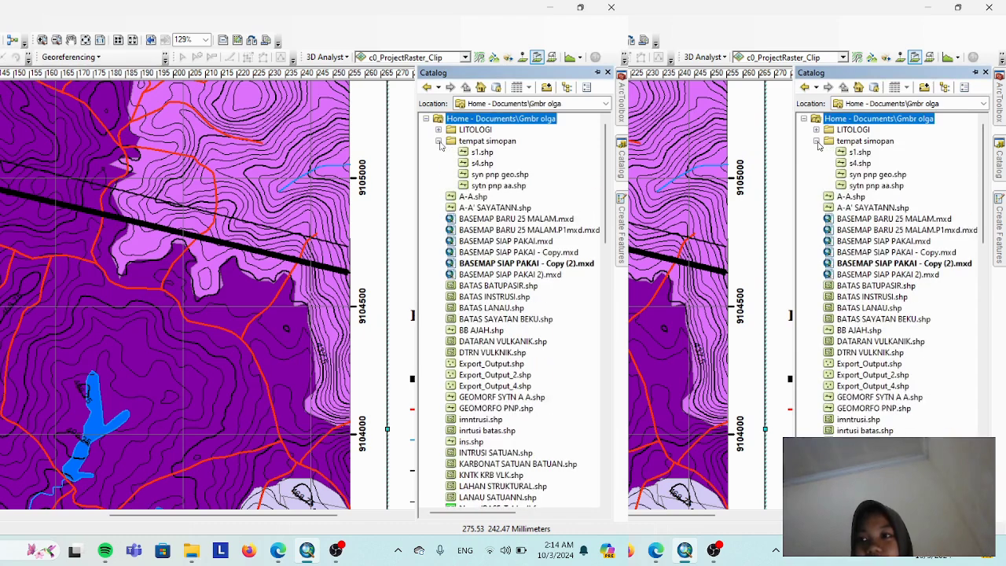
left_click(438, 141)
- Add PG7.shp from the Simbol litologi folder in the Downloads\PETA connection to the map and inspect it along the section line
scroll(500, 230, "down", 10)
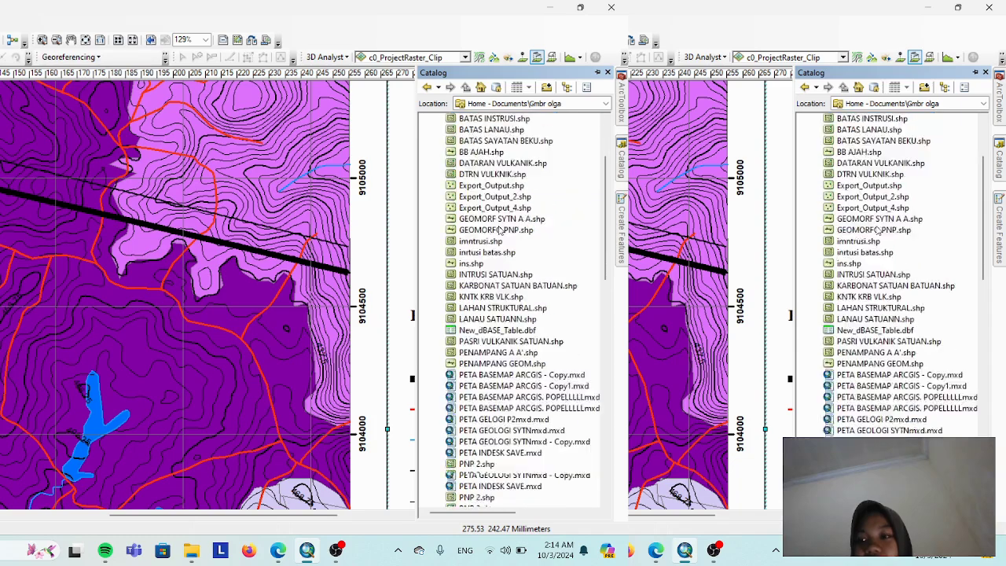
scroll(501, 231, "down", 15)
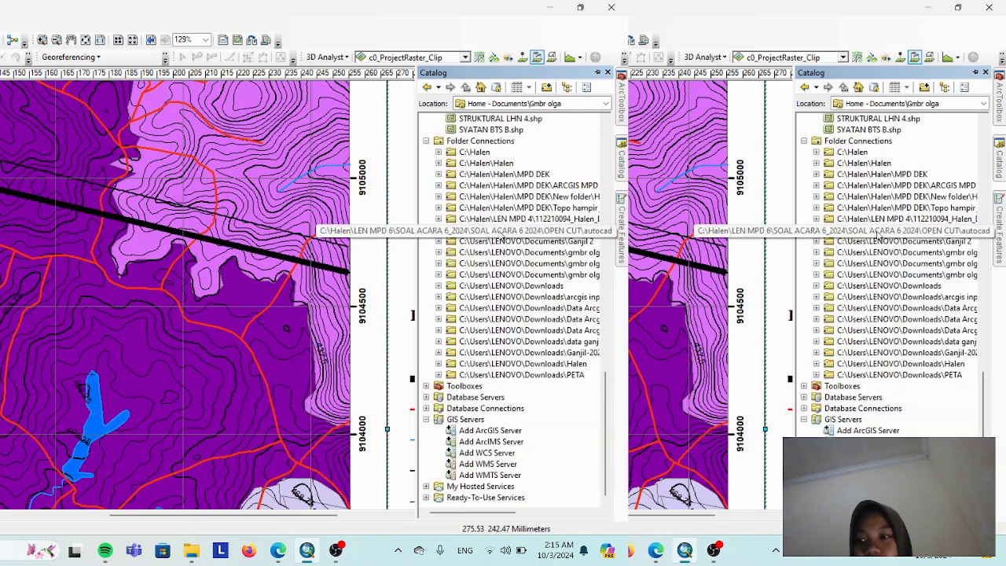
left_click(439, 375)
left_click(452, 252)
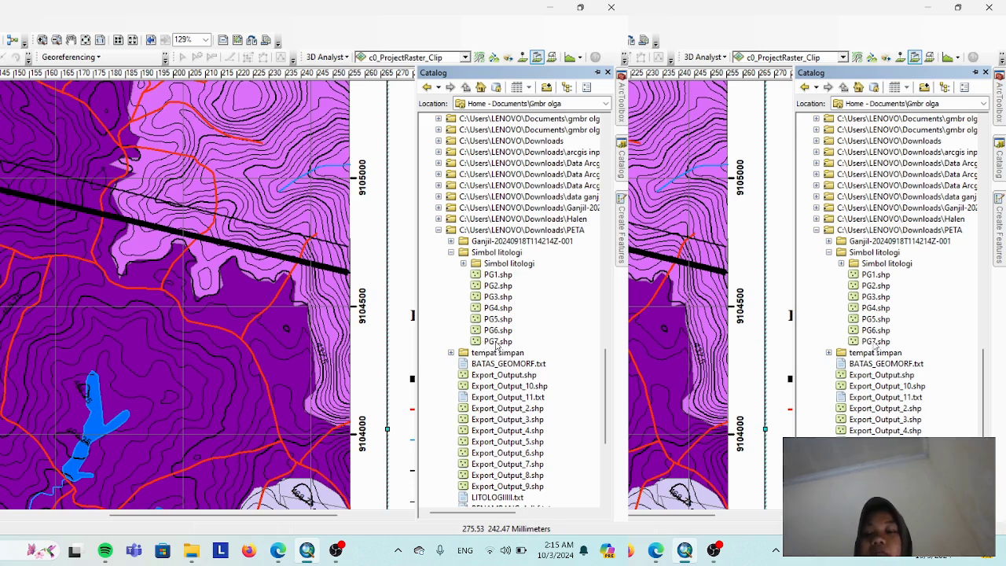
left_click_drag(497, 341, 276, 246)
scroll(275, 246, "up", 6)
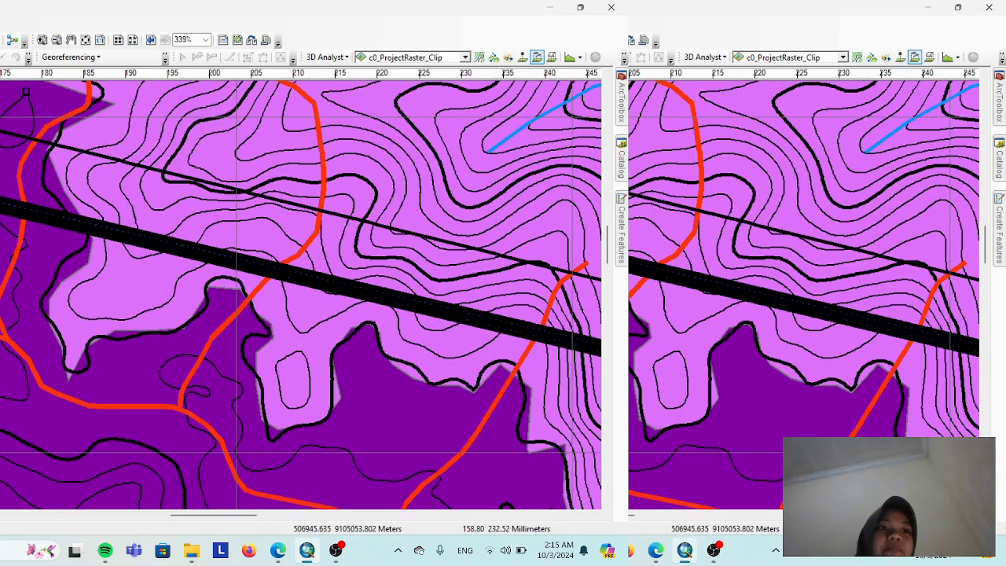
scroll(248, 297, "down", 5)
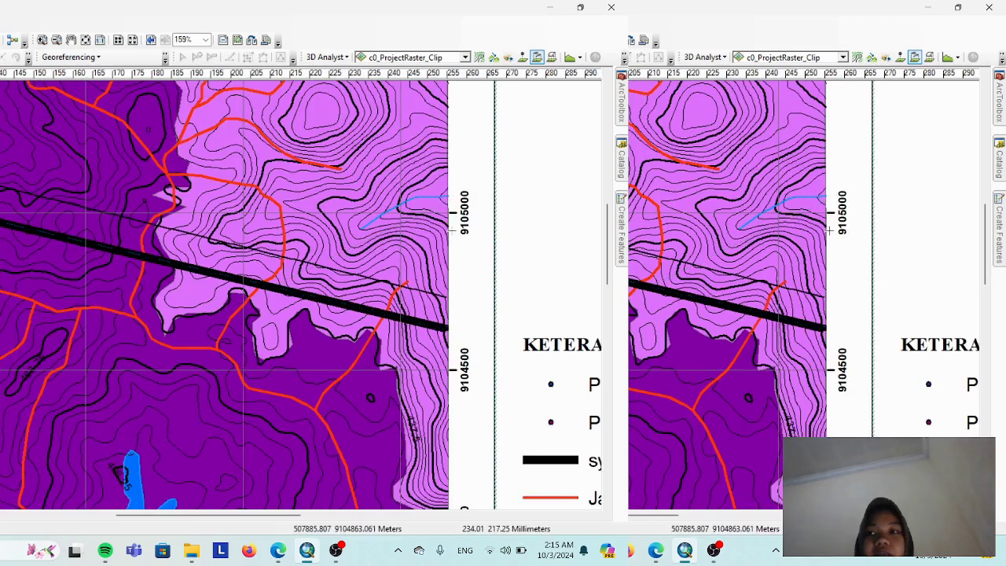
- Reopen the Catalog and pin it open beside the map
left_click(620, 161)
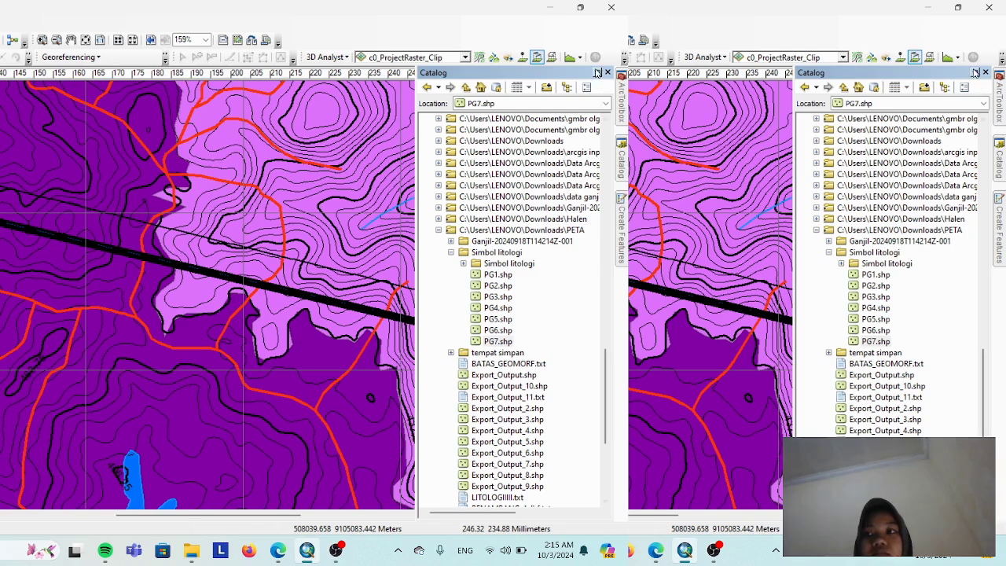
left_click(596, 72)
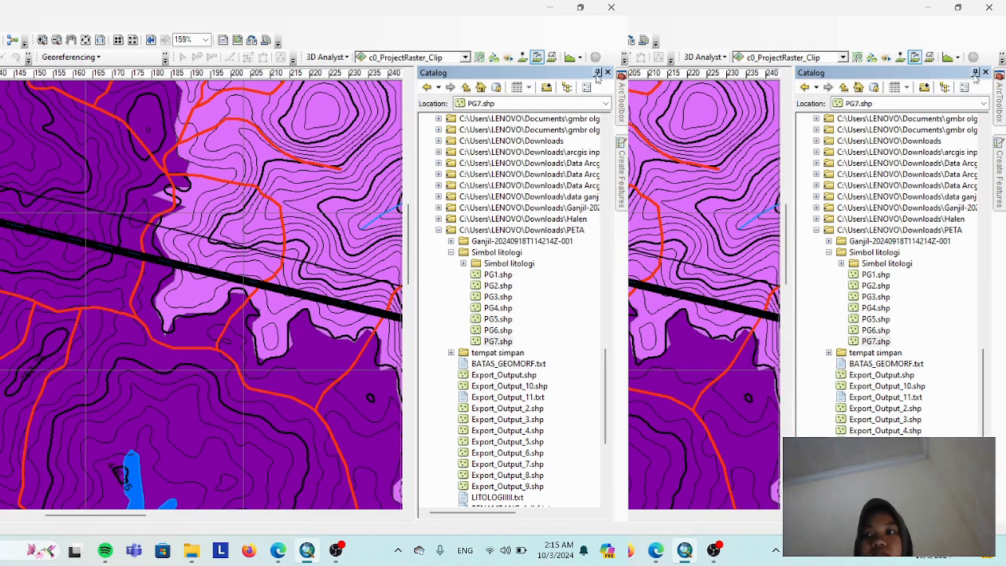
- Unpin the Catalog and add a text field named PNP_SY_GEO to the PG7 attribute table
left_click(596, 72)
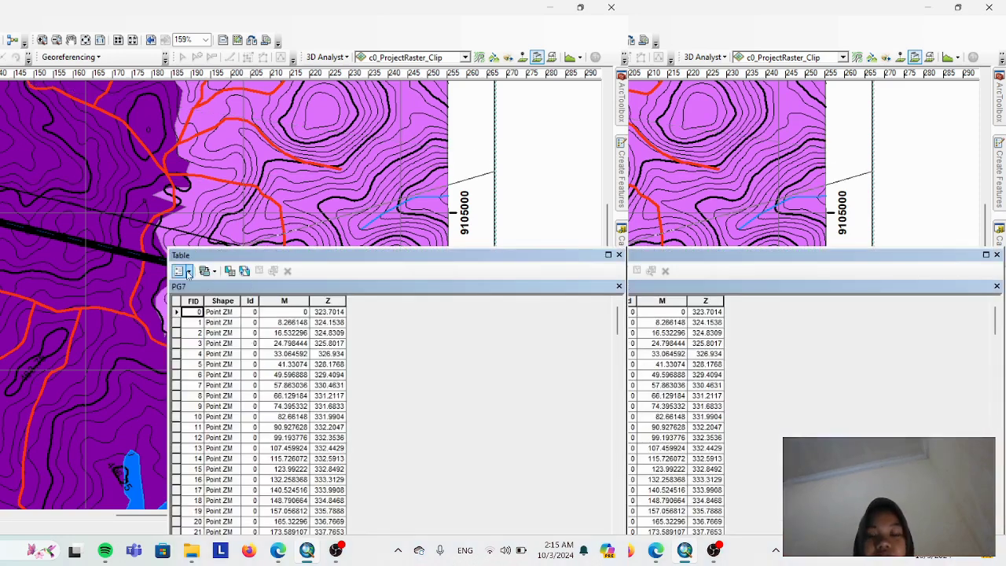
left_click(189, 272)
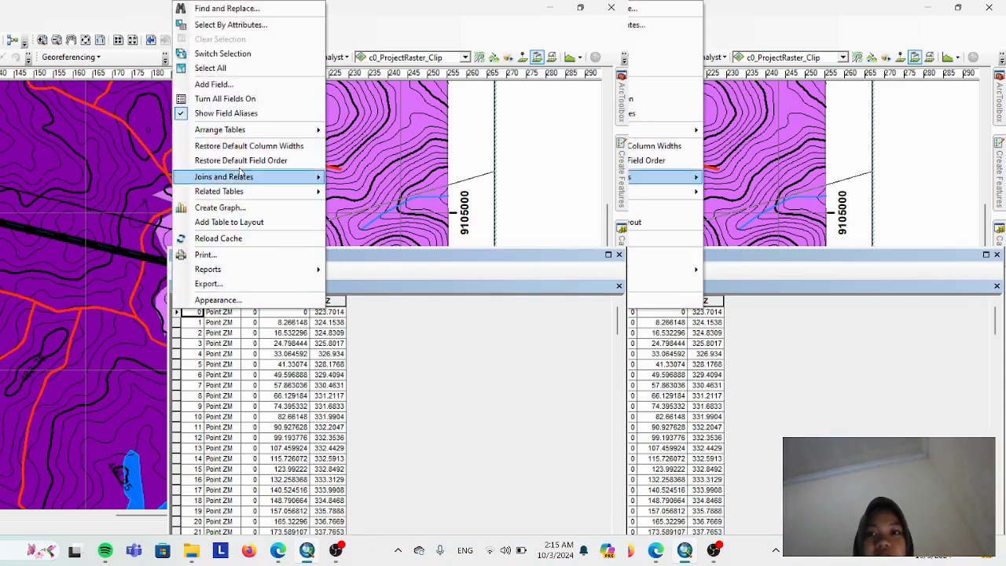
left_click(247, 89)
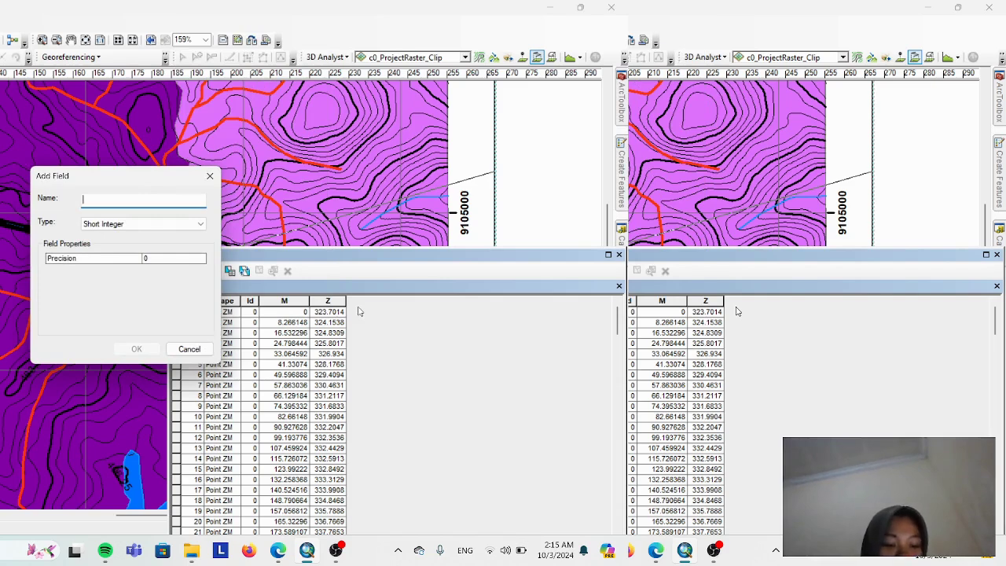
type("PNP SY GEOMOFFF")
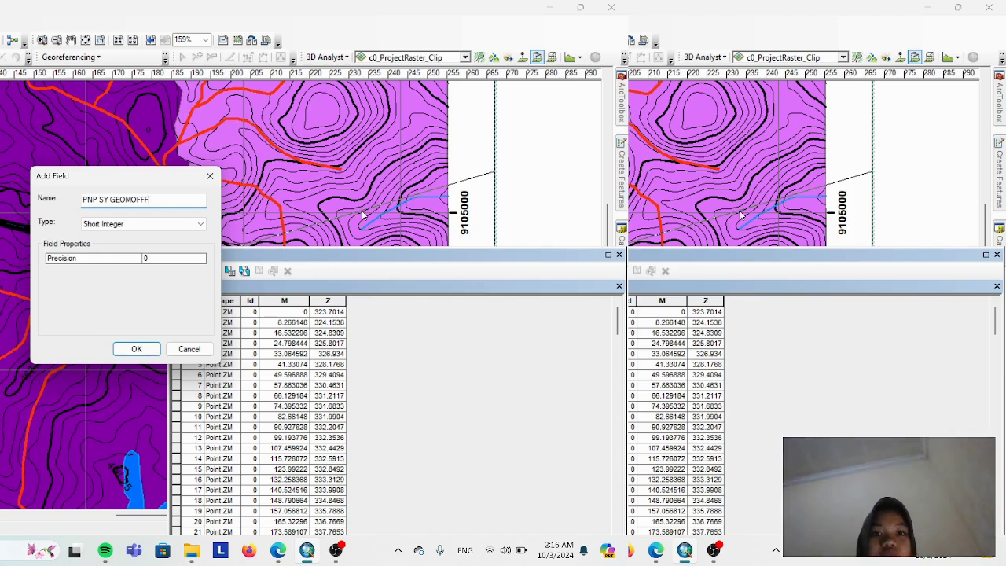
left_click(122, 224)
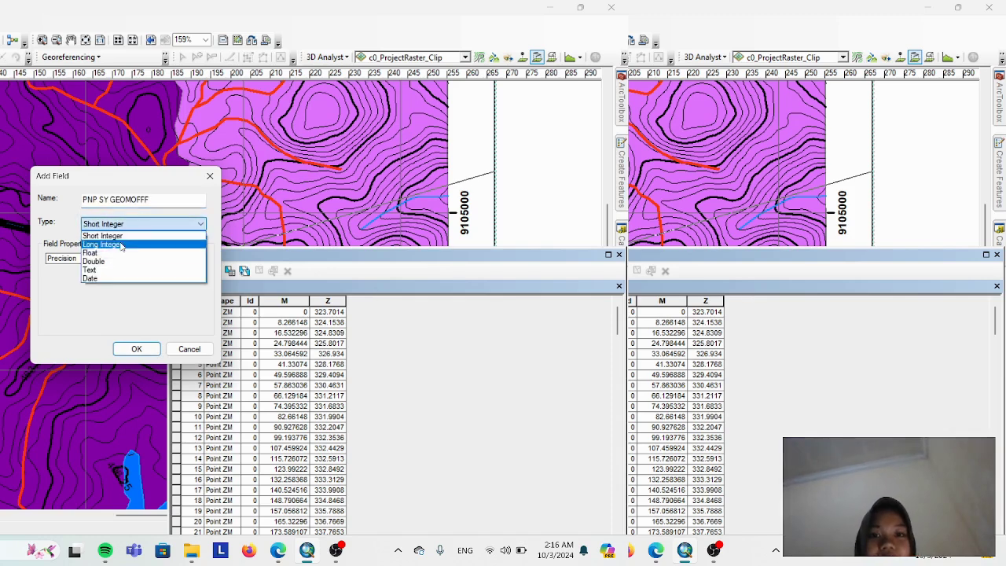
left_click(108, 270)
left_click(137, 351)
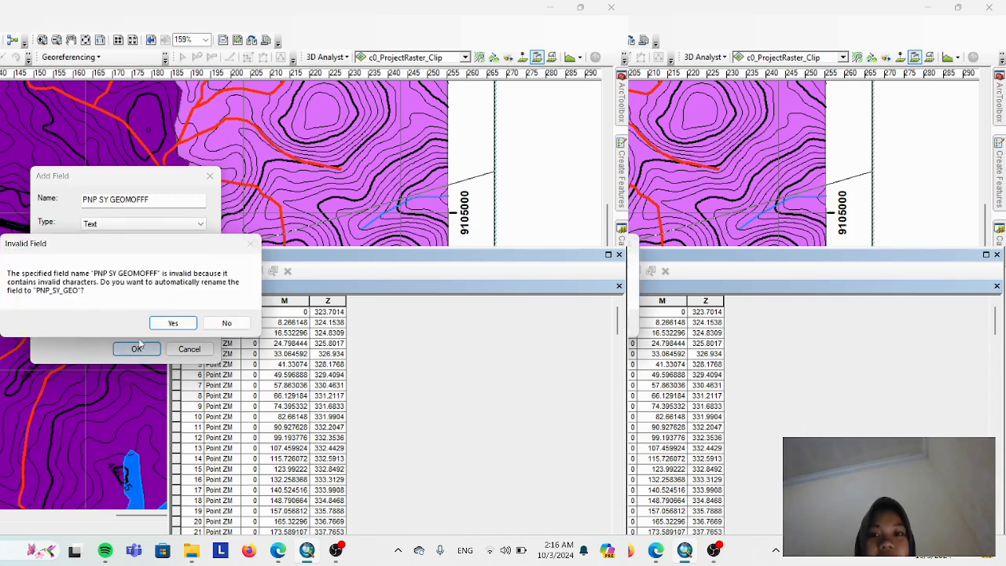
left_click(170, 323)
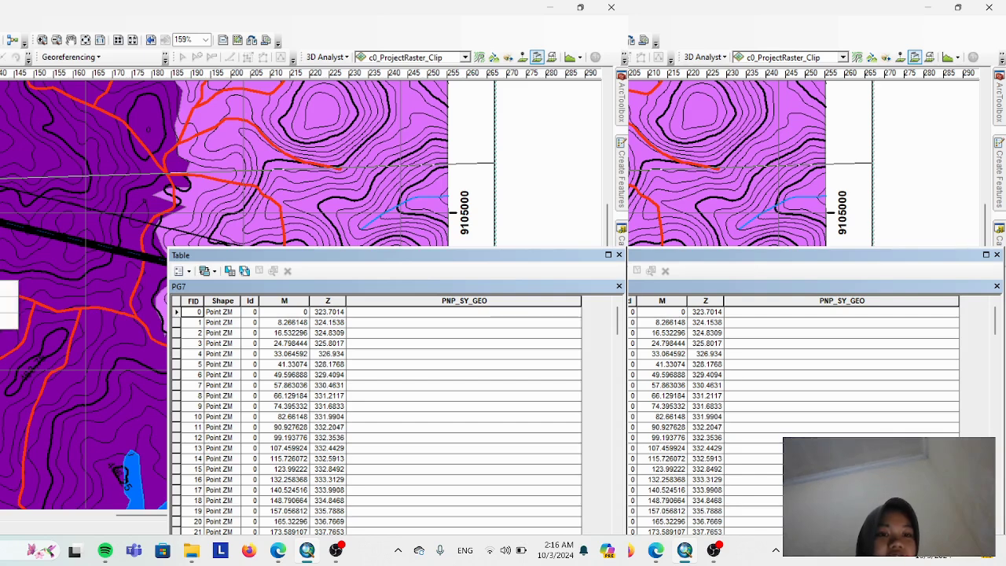
- Start editing PG7, select the profile point at the boundary between the lavender and red units, and label its PNP_SY_GEO field BTS STR VLKN
left_click(7, 288)
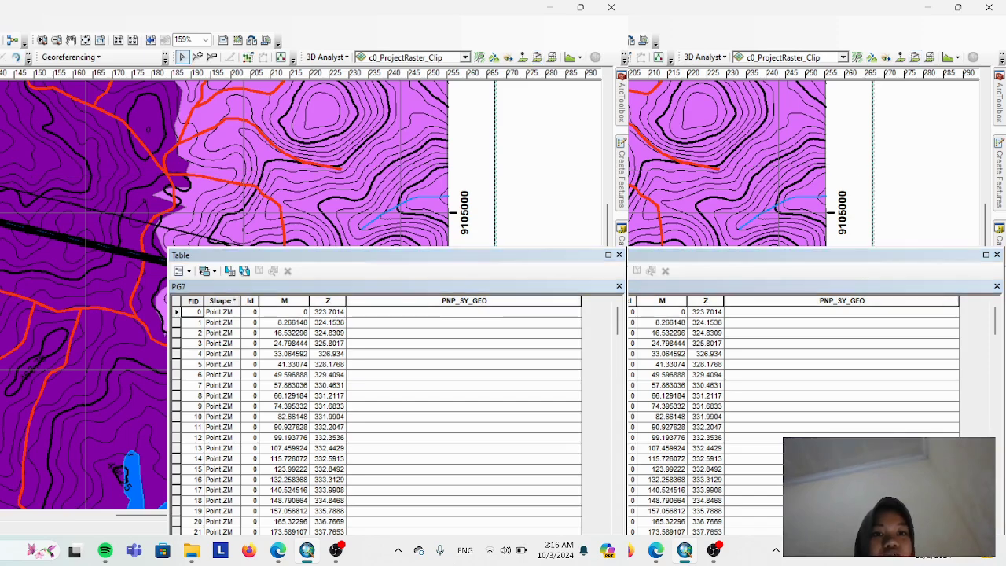
left_click_drag(0, 208, 70, 278)
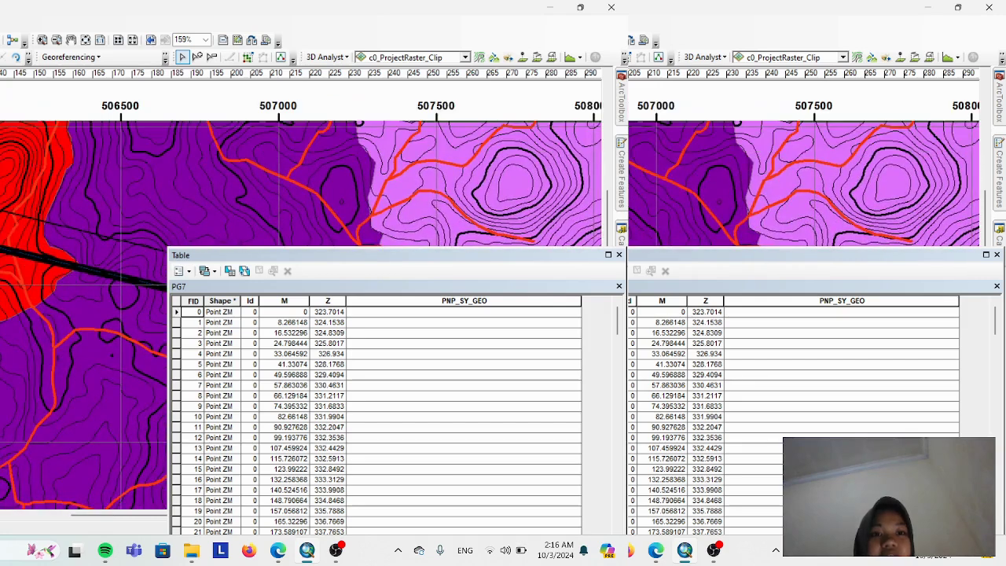
left_click_drag(0, 239, 100, 281)
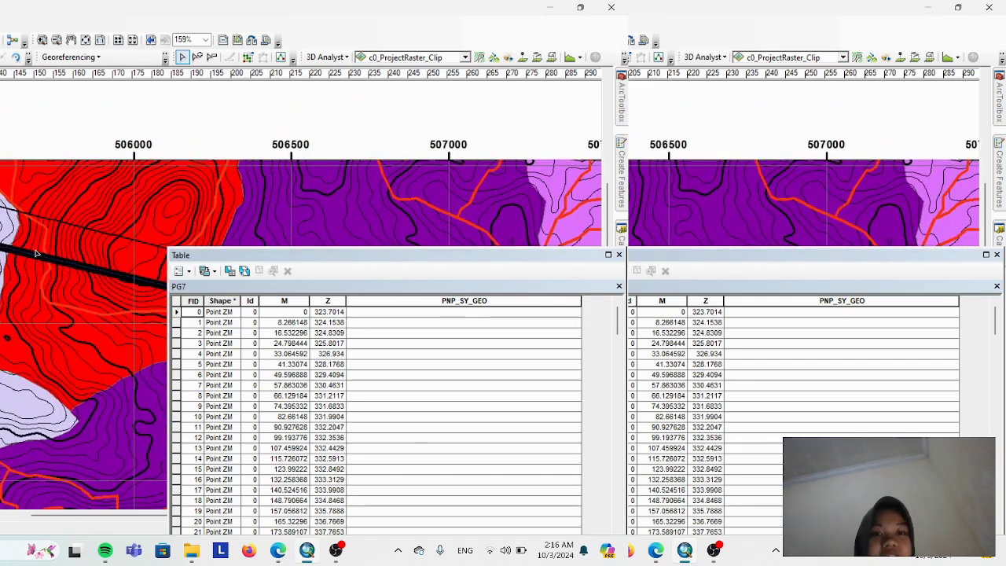
scroll(17, 255, "down", 1)
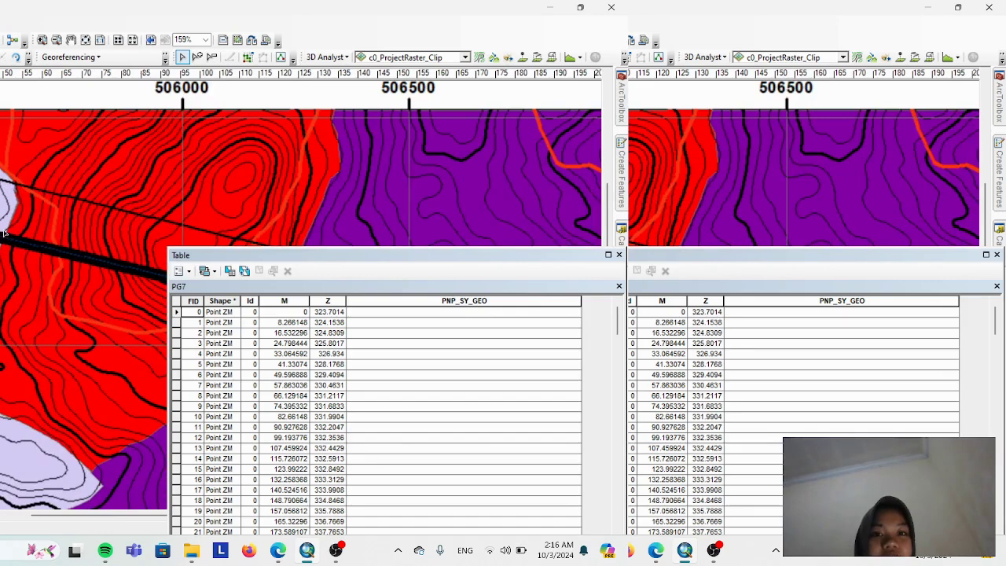
scroll(9, 253, "down", 1)
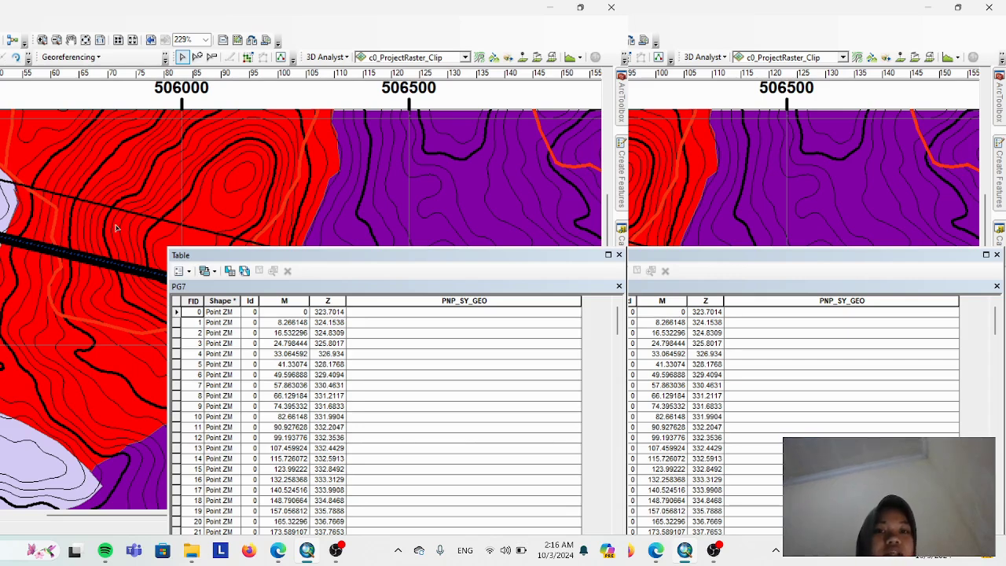
left_click(4, 239)
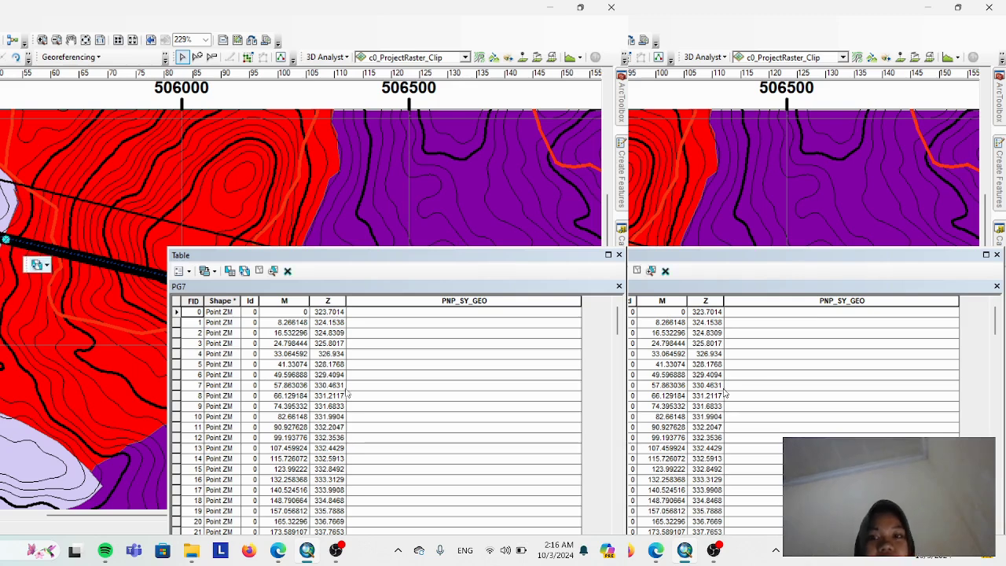
scroll(376, 385, "down", 11)
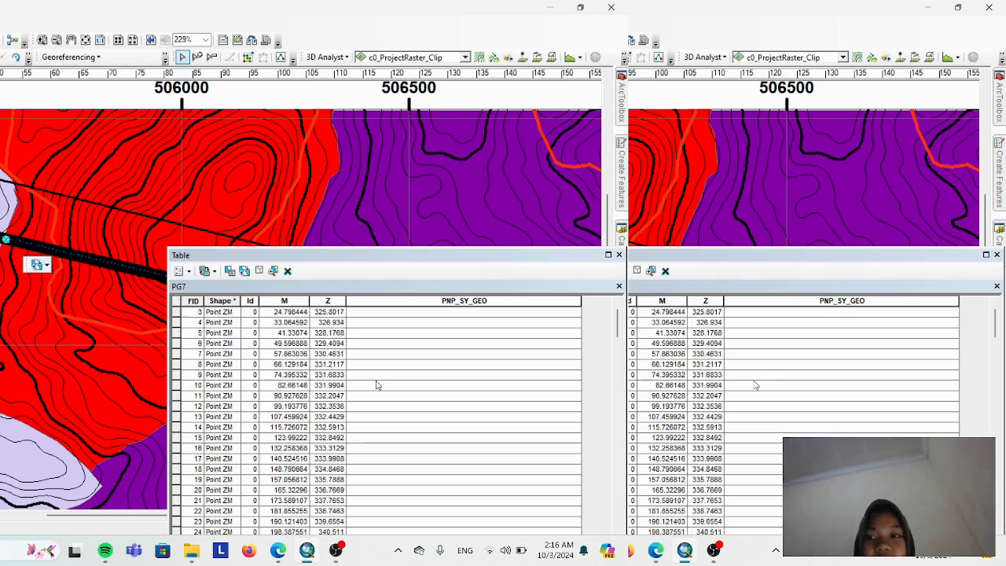
scroll(376, 385, "down", 7)
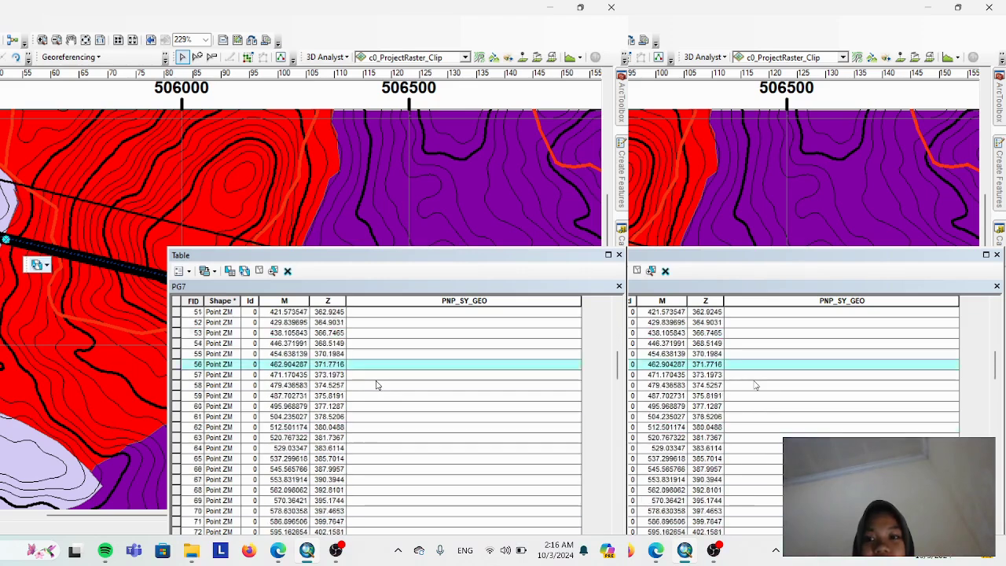
scroll(369, 382, "up", 2)
left_click(351, 395)
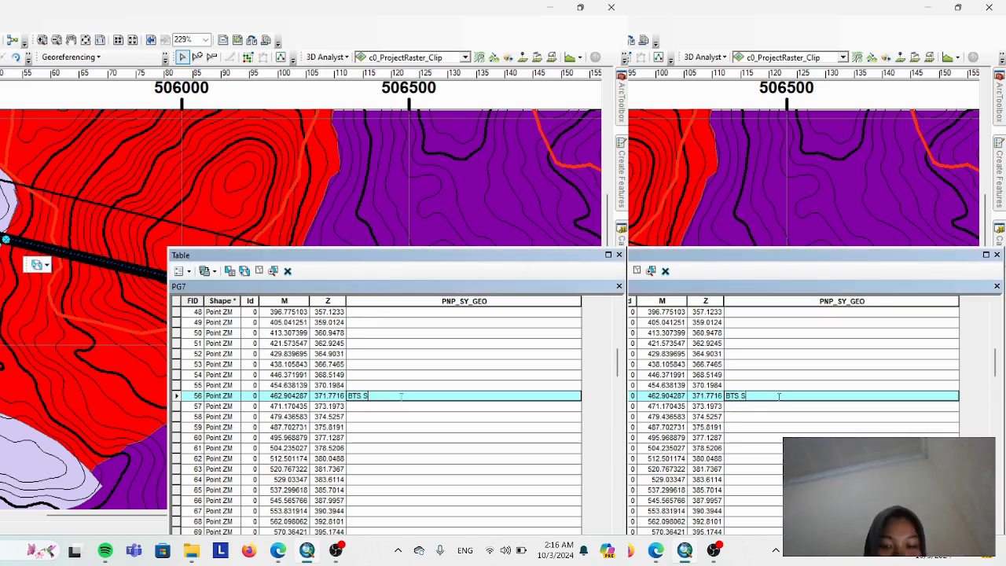
type("BTS ST")
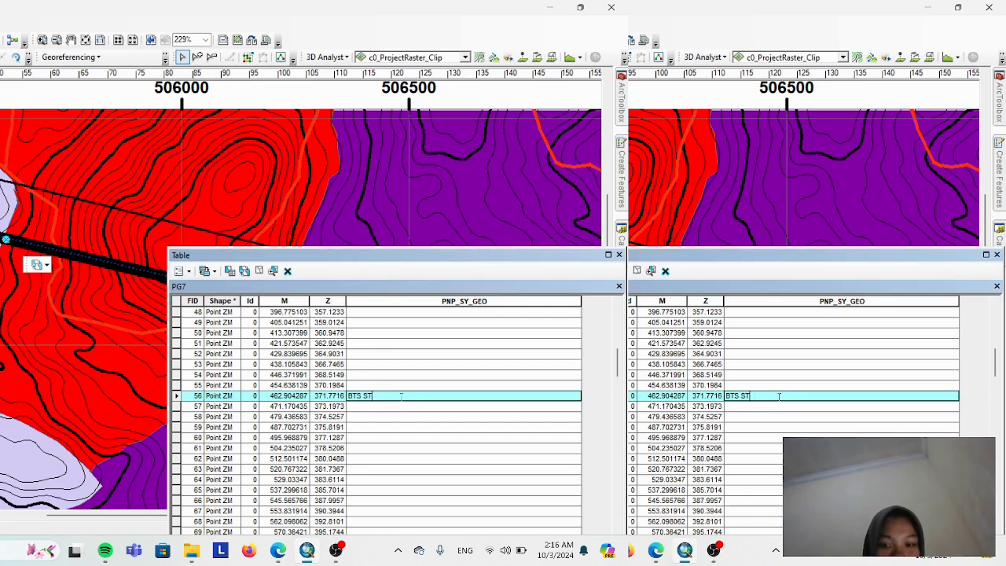
type("R V")
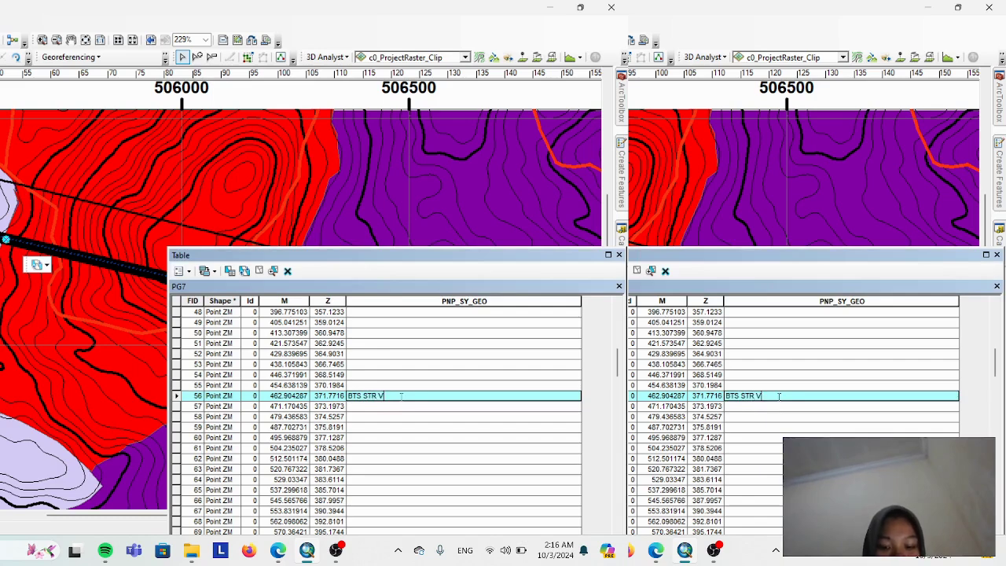
type("LKN")
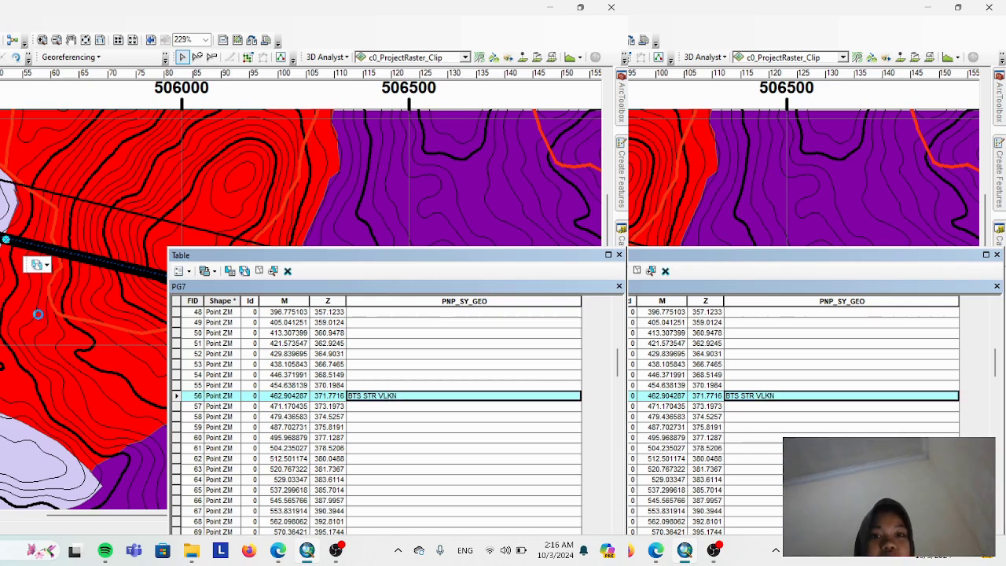
- Select the profile point at the boundary between the red and dark purple units and set its PNP_SY_GEO value to VLKN STRL 4
left_click_drag(37, 314, 0, 204)
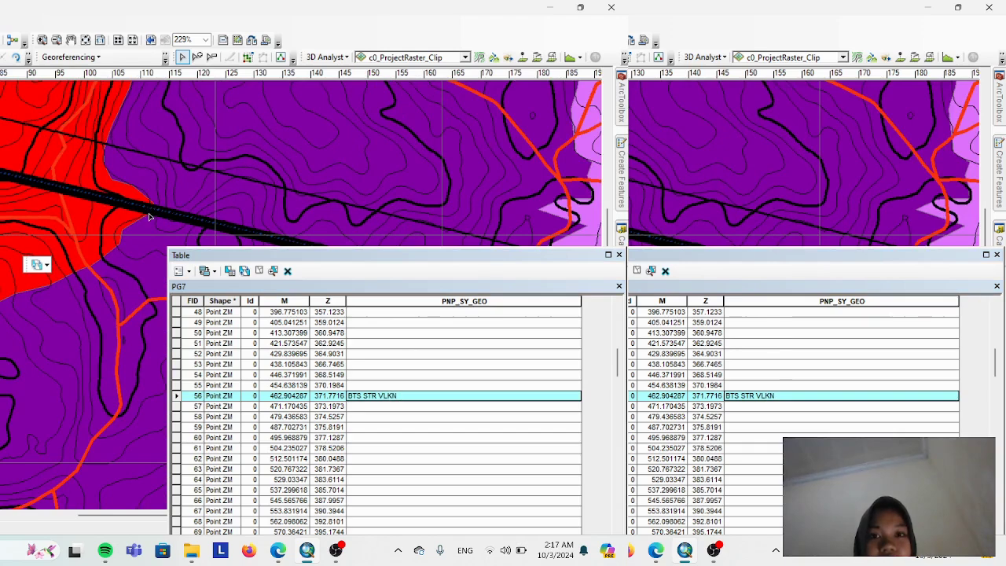
left_click(148, 211)
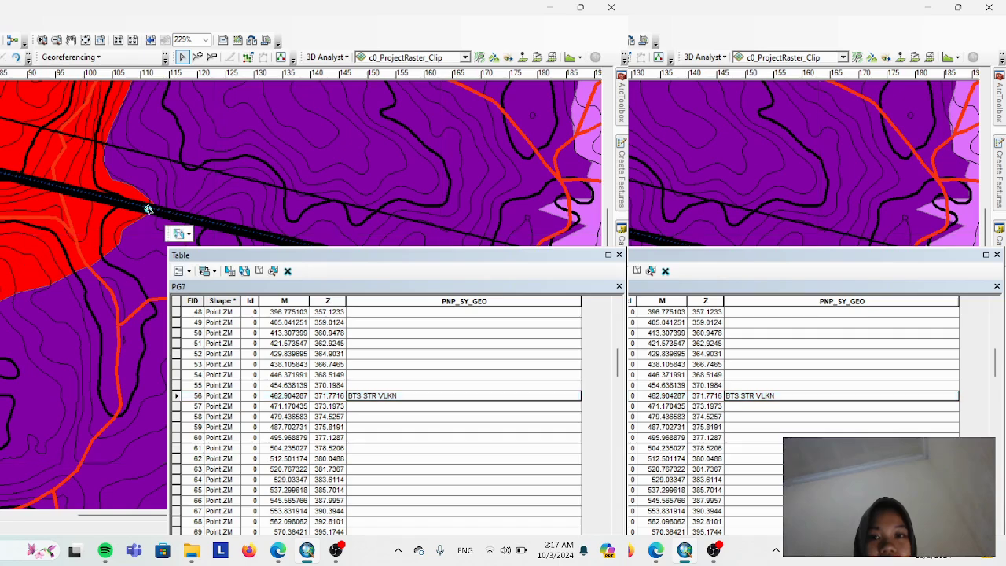
scroll(358, 389, "down", 4)
scroll(353, 394, "down", 20)
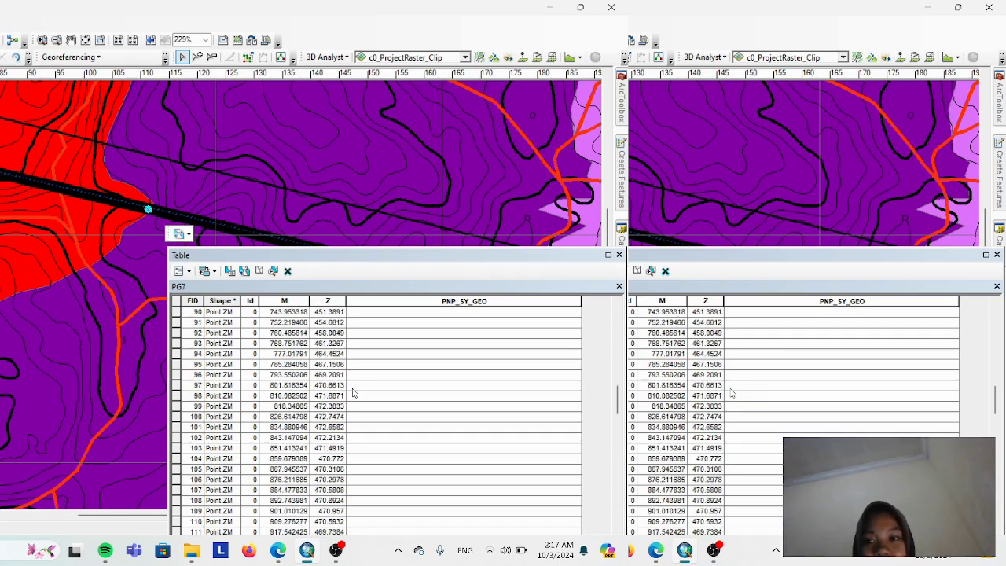
left_click(361, 358)
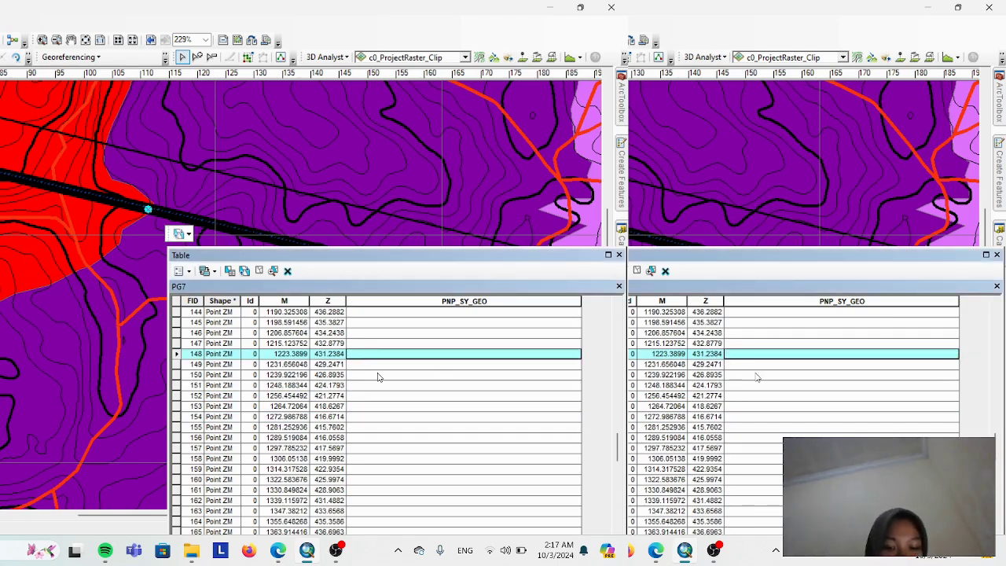
type("V")
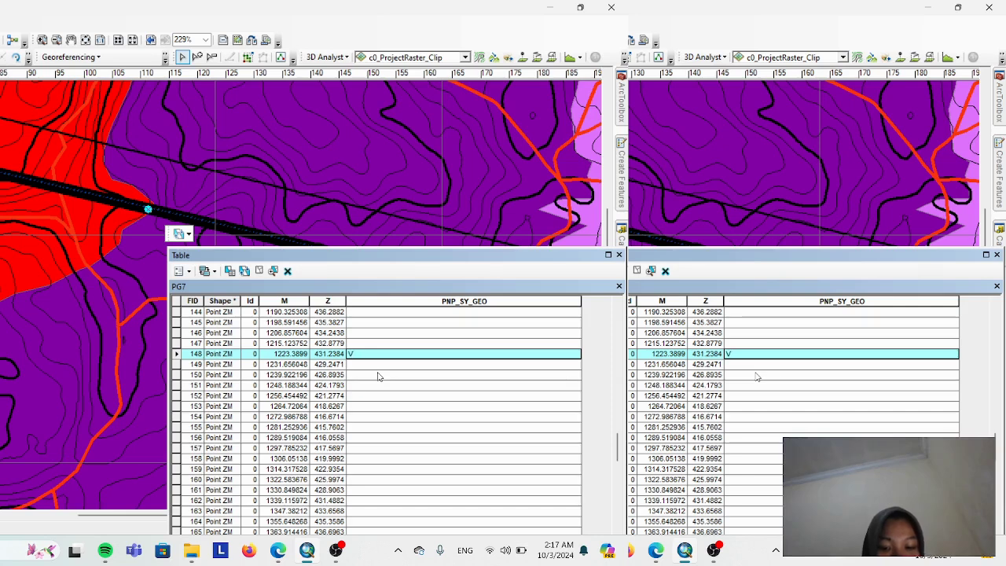
type("LKN")
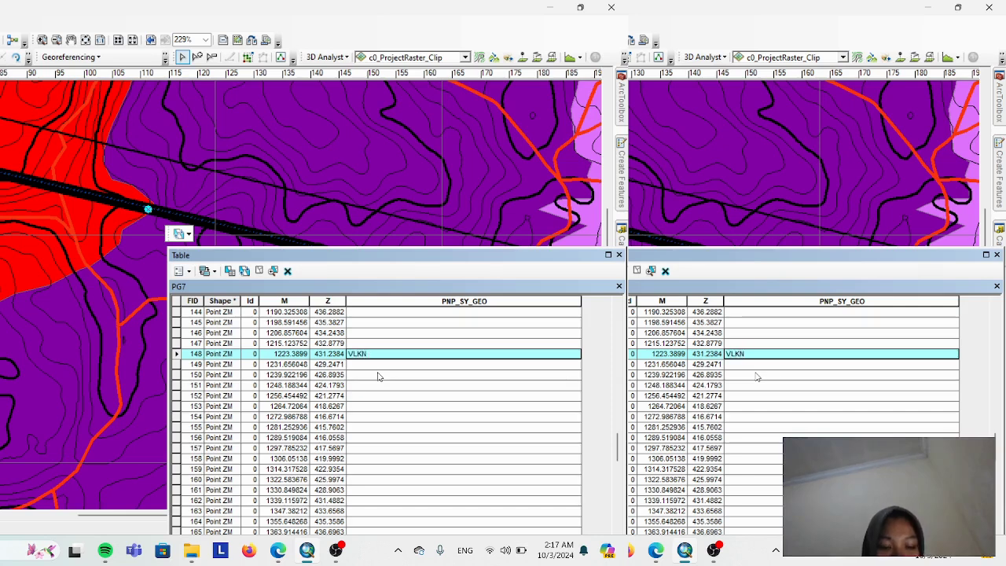
type(" STRL")
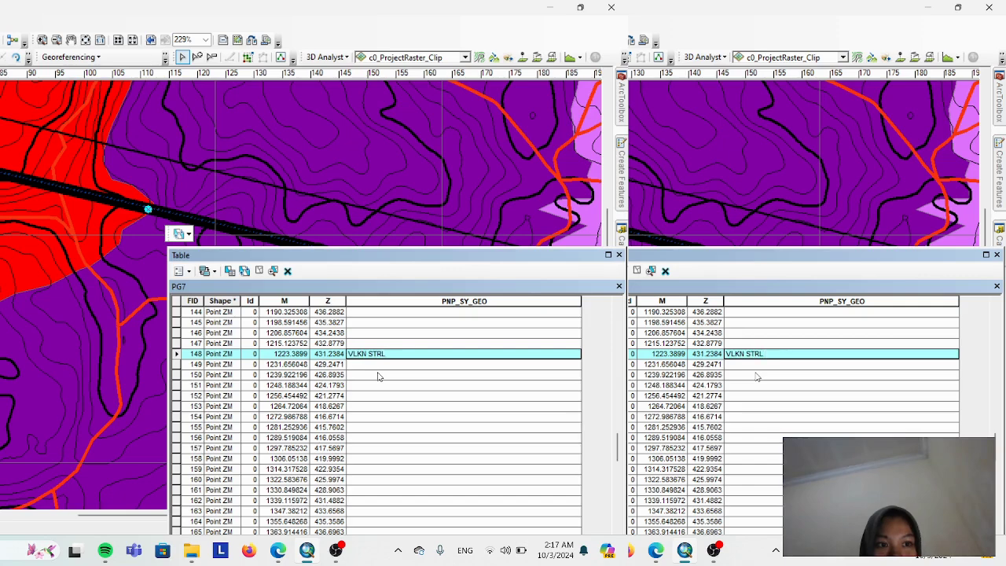
key("Return")
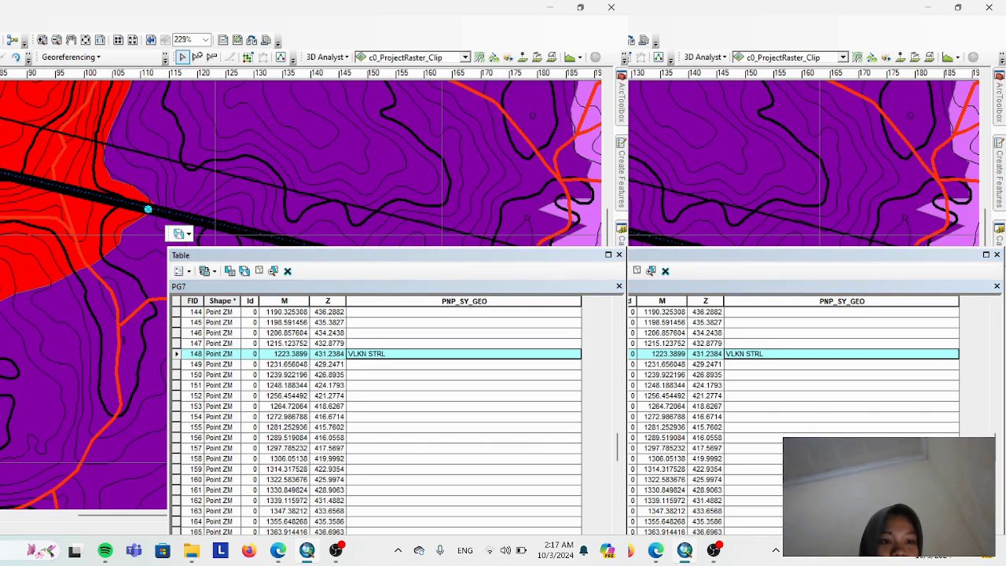
left_click(402, 355)
left_click(402, 355)
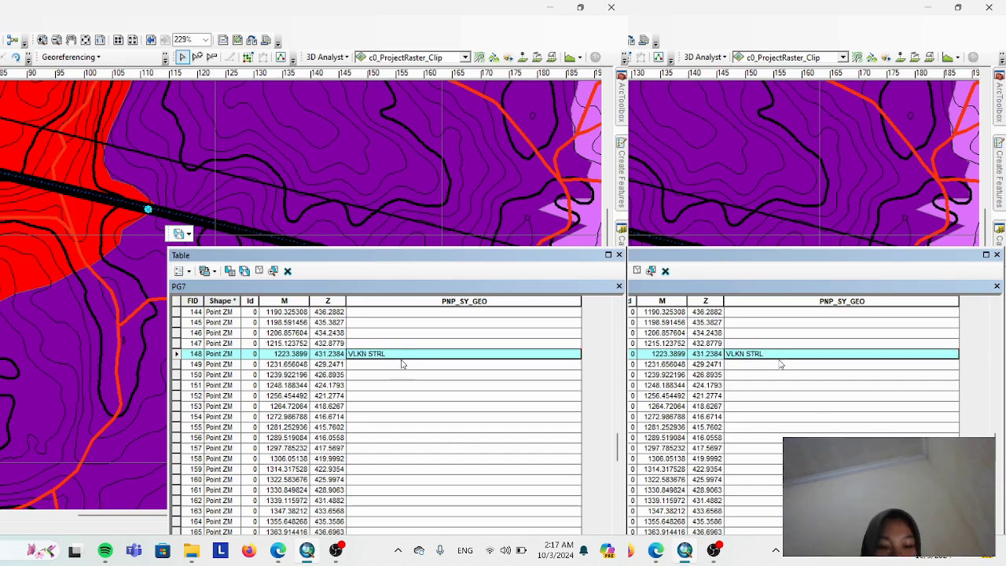
type("4")
- Select the profile point where the section line crosses from dark purple into pink and set its PNP_SY_GEO value to SKR 4 3
left_click_drag(310, 225, 73, 107)
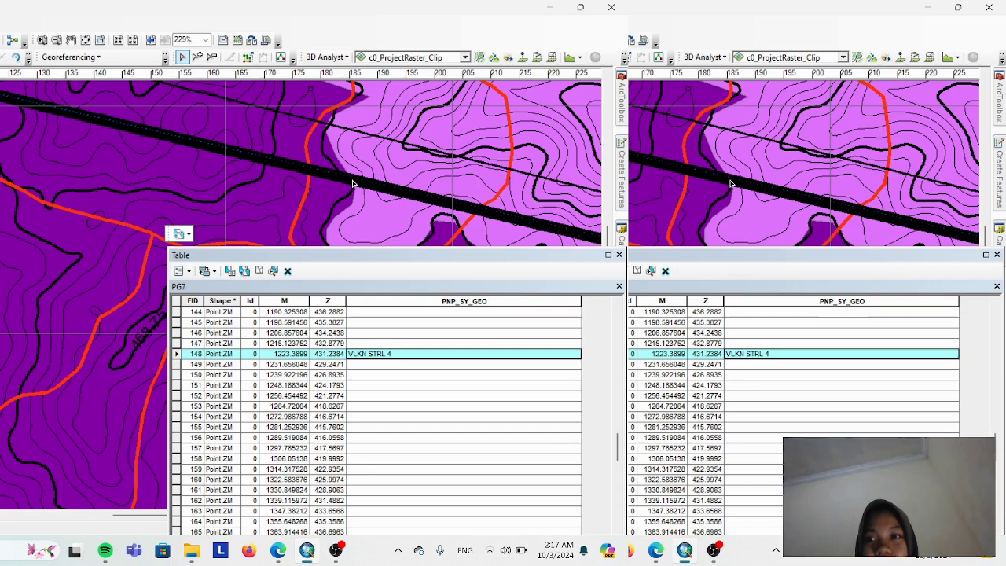
left_click(351, 180)
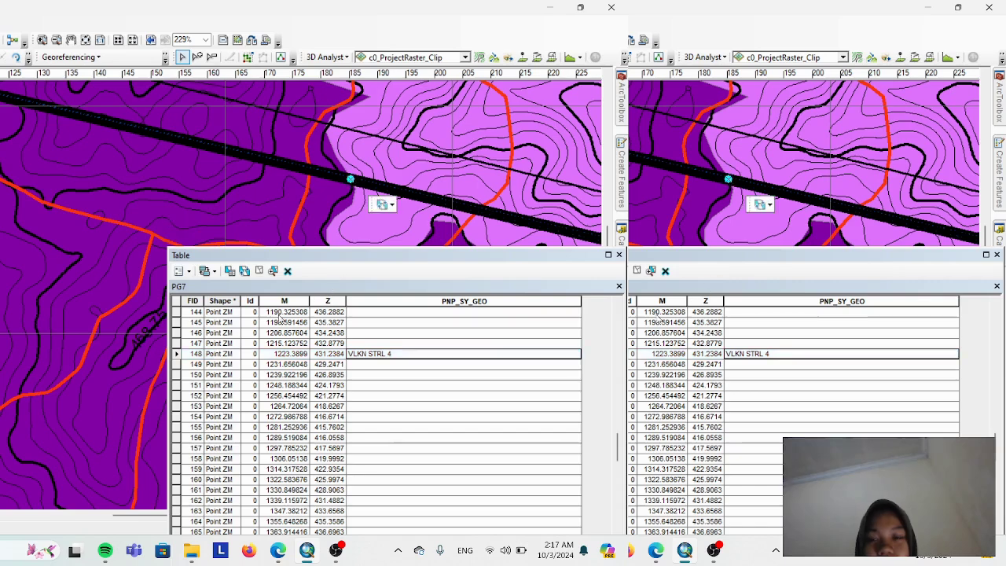
scroll(278, 385, "down", 16)
scroll(278, 385, "down", 20)
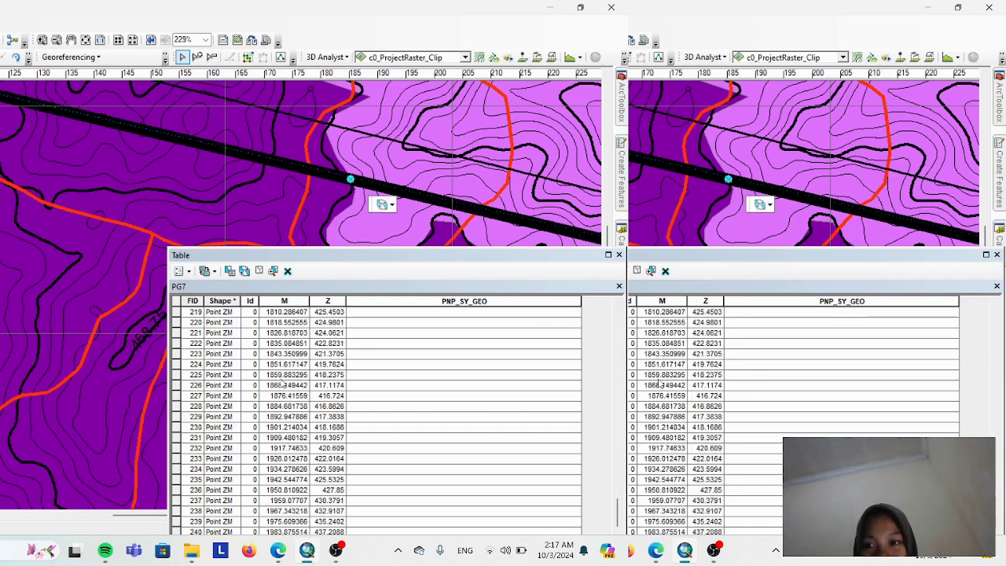
left_click(358, 364)
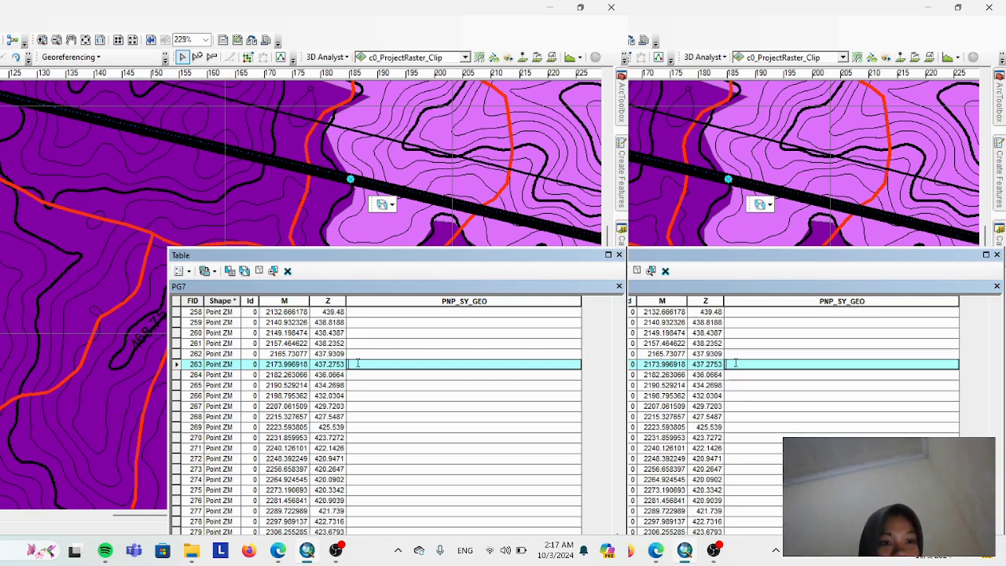
type("S")
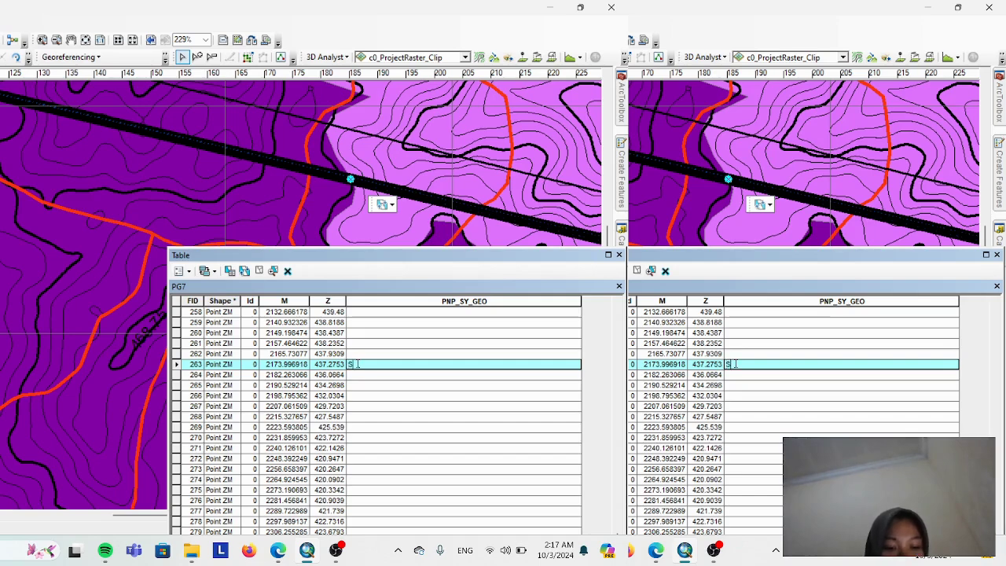
type("K3")
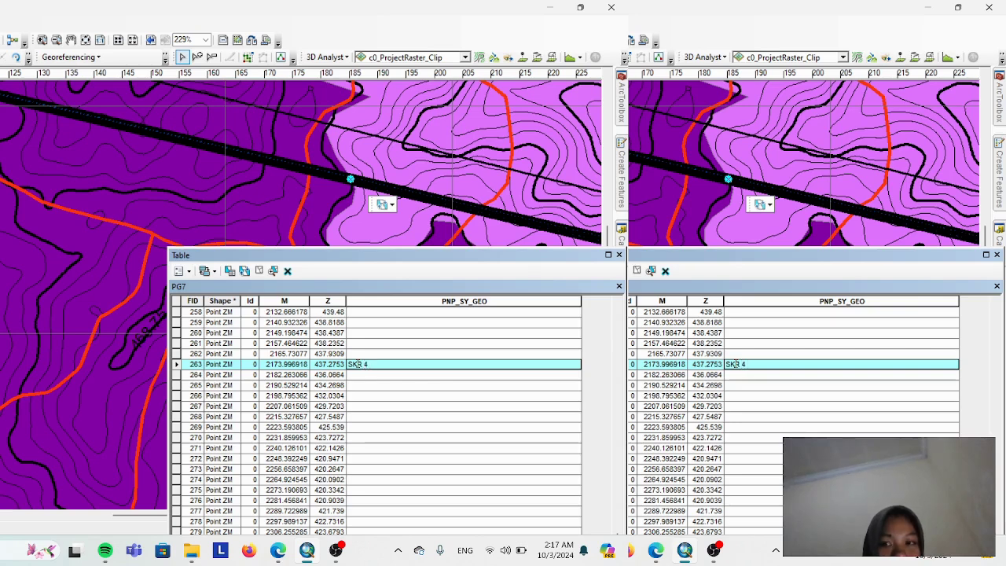
type(" 4 3")
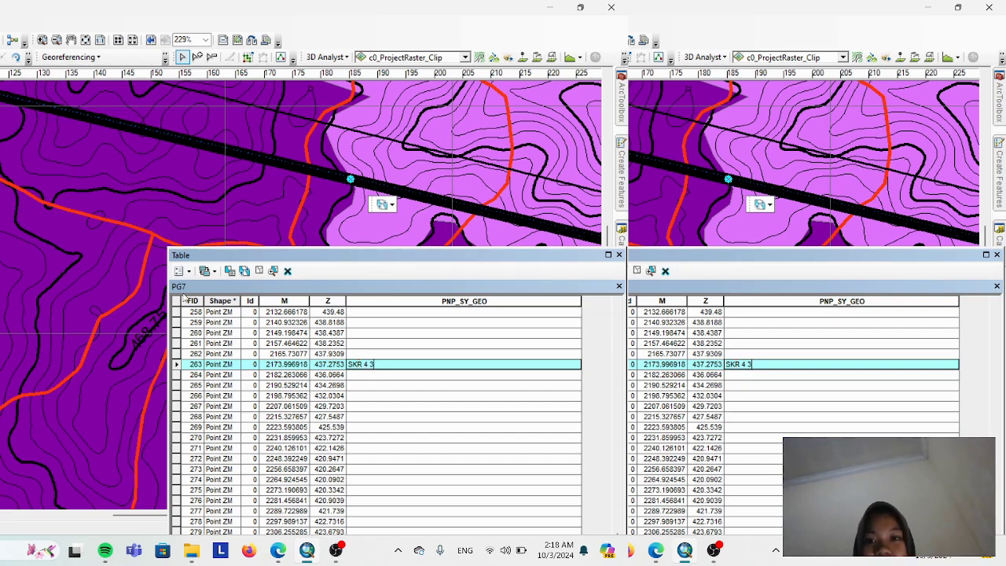
- Clear the selection of the SKR 4 3 point and review the PNP_SY_GEO entries back up the PG7 table
left_click(178, 303)
scroll(305, 356, "down", 4)
scroll(310, 352, "up", 13)
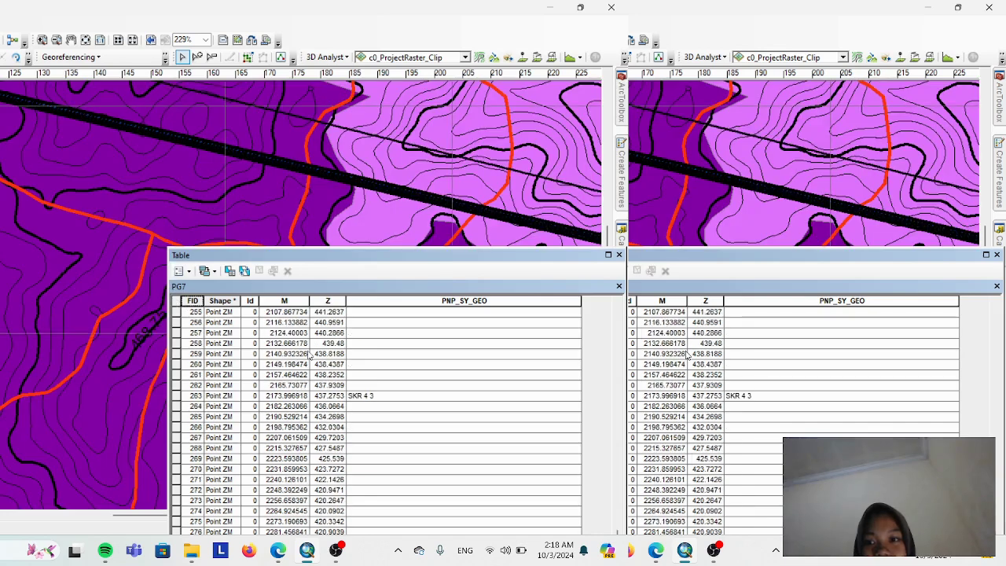
scroll(314, 350, "up", 20)
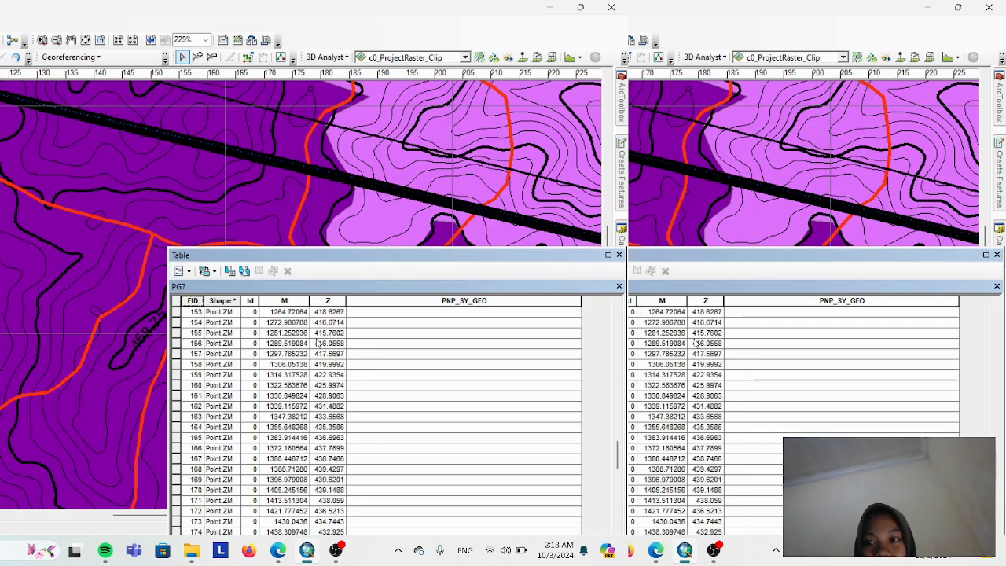
scroll(319, 343, "up", 20)
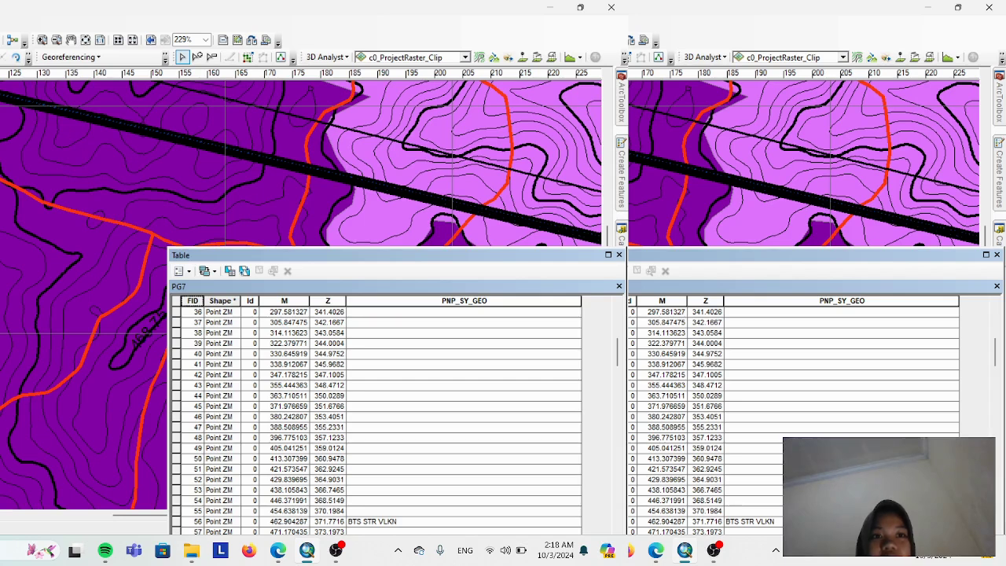
- Start exporting all records of the PG7 table and name the output BATAS PNP GEOMRF NEW
left_click(186, 271)
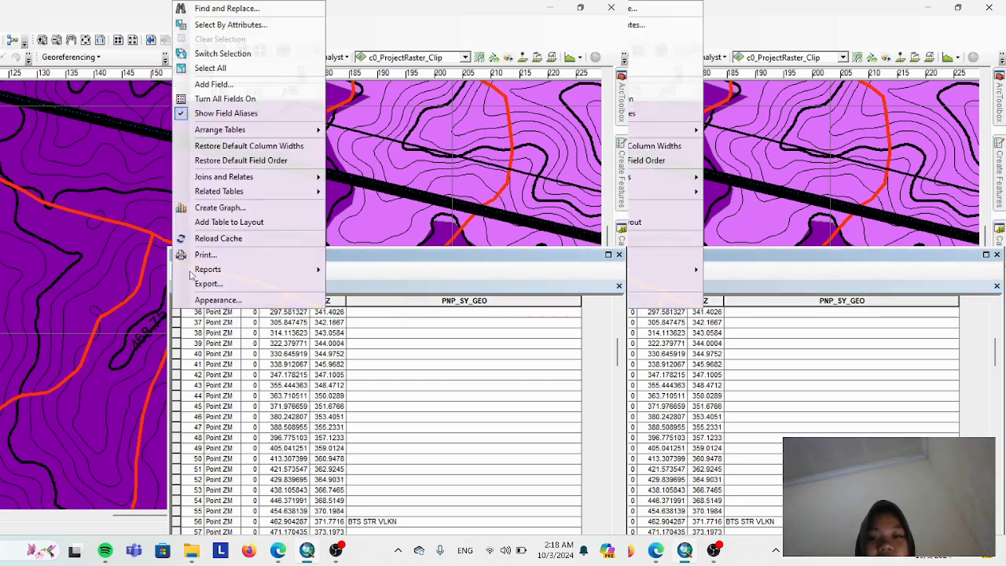
left_click(206, 284)
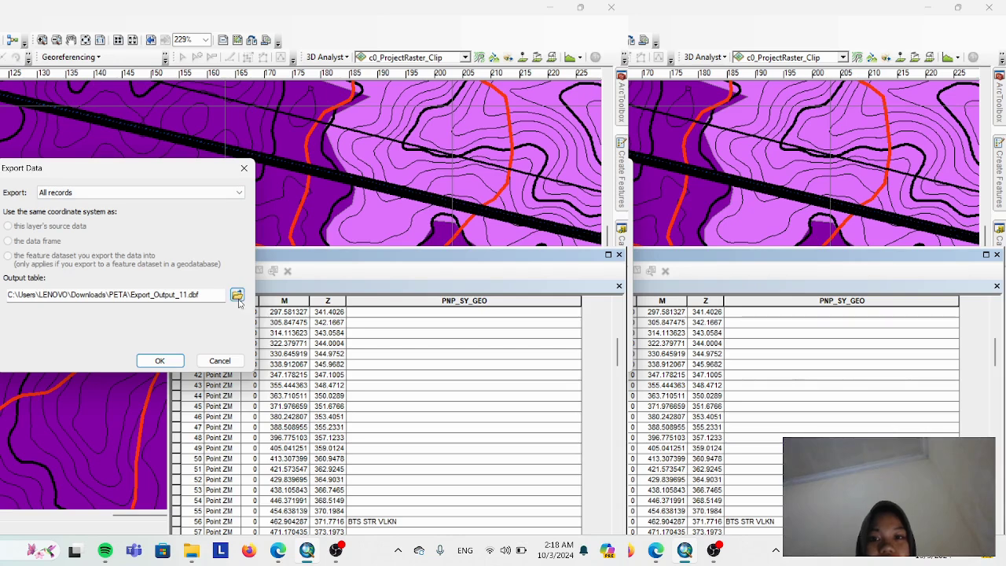
left_click(237, 297)
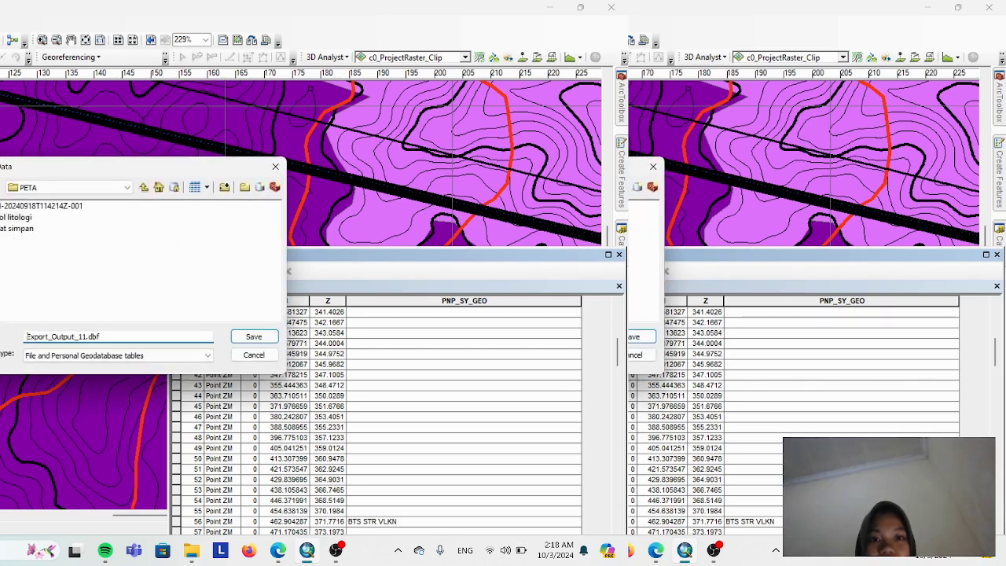
left_click(17, 217)
left_click(83, 337)
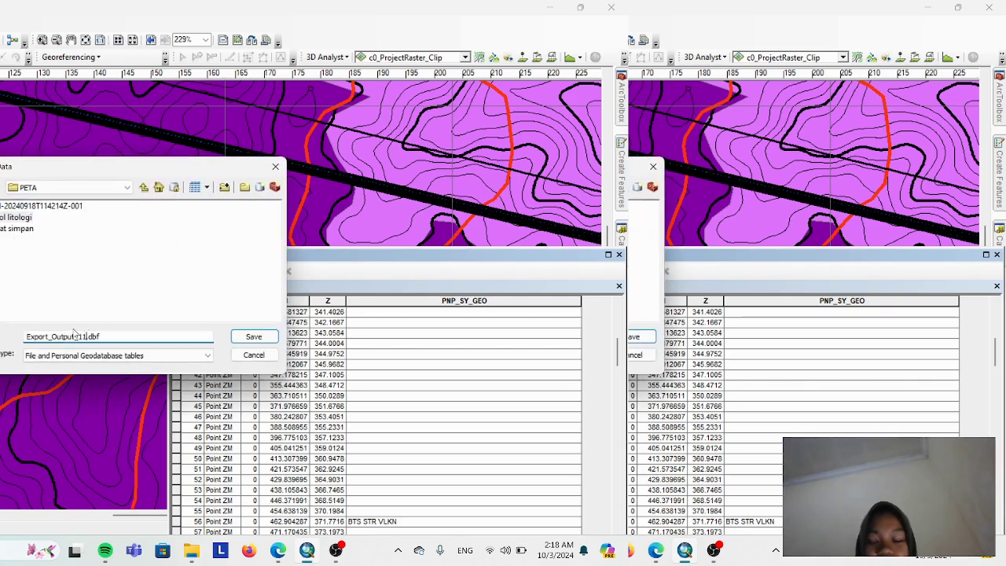
key("BackSpace")
key("BackSpace")
key("BackSpace")
key("BackSpace")
key("BackSpace")
key("BackSpace")
key("BackSpace")
key("BackSpace")
key("BackSpace")
key("BackSpace")
key("BackSpace")
key("BackSpace")
key("BackSpace")
key("BackSpace")
key("BackSpace")
key("BackSpace")
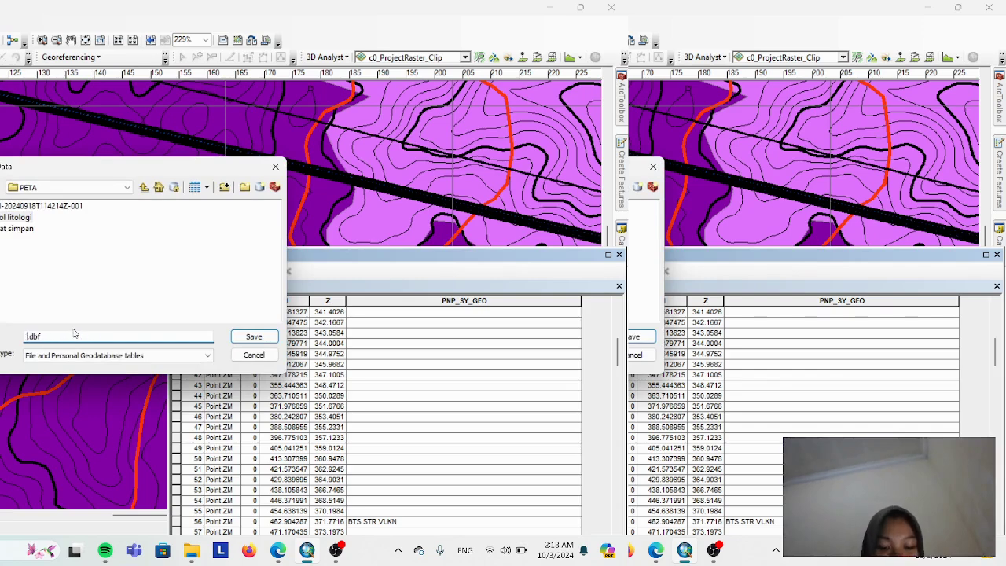
type("BAT")
type("AS PNP ")
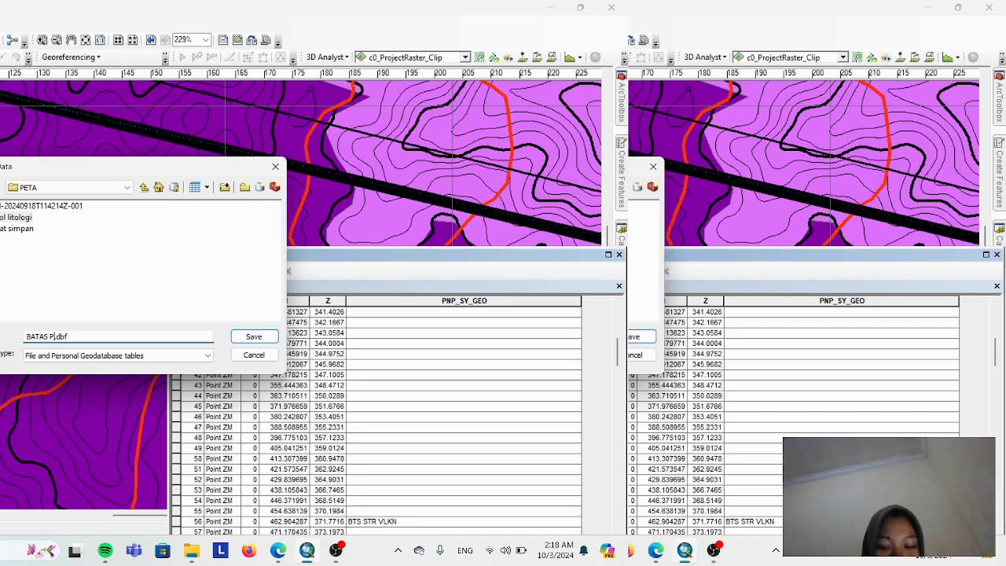
type("B")
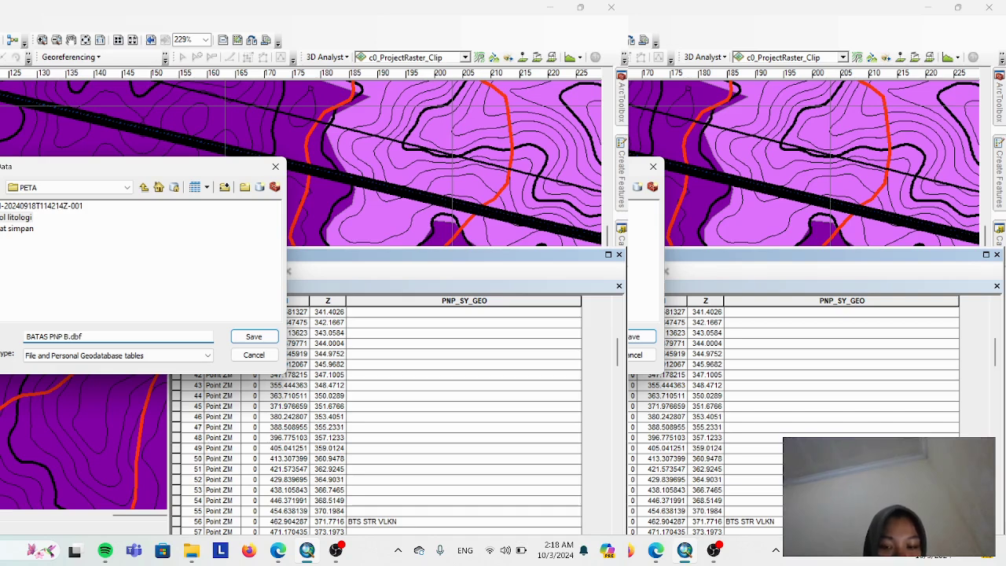
key("BackSpace")
type("GEOM")
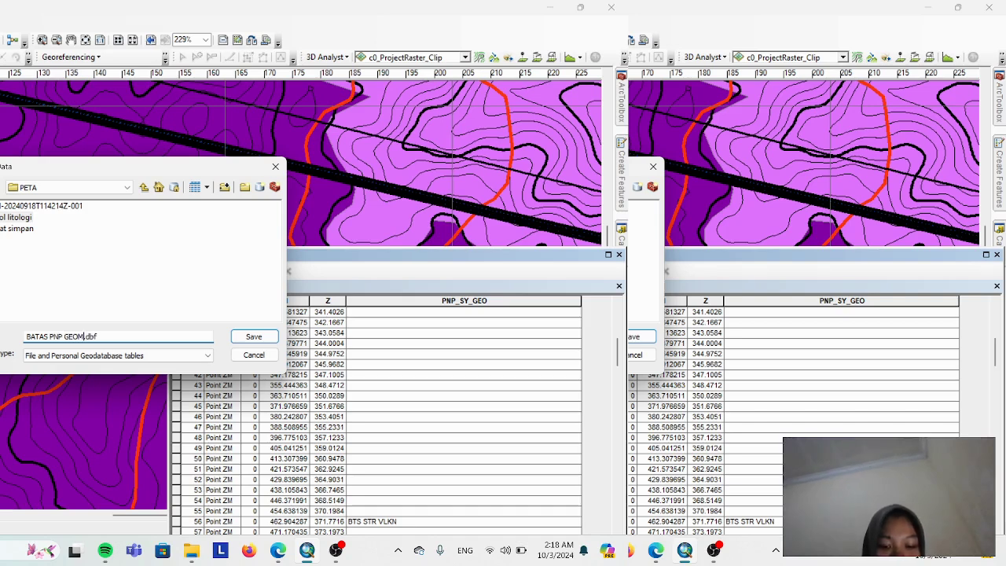
type("RF NE")
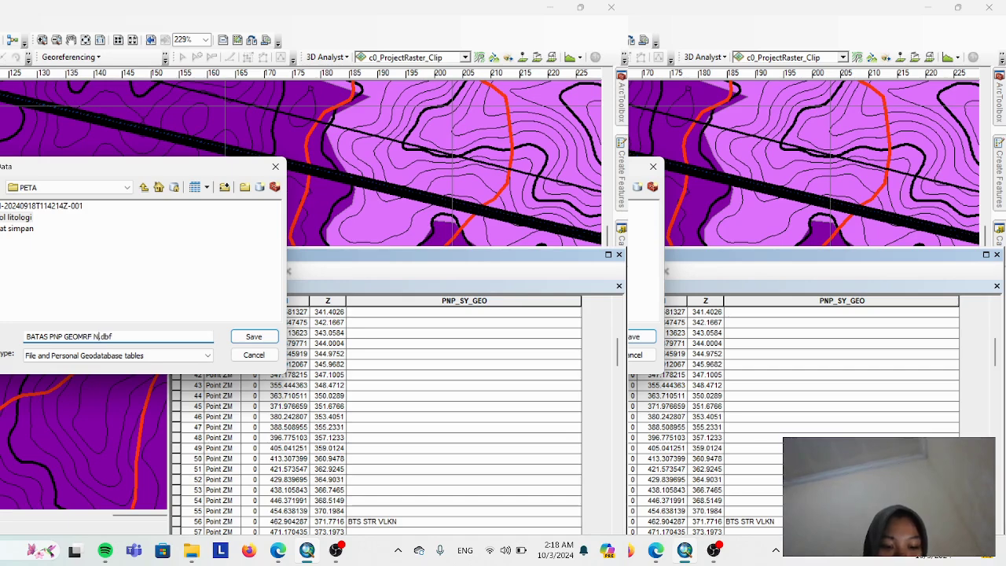
type("W")
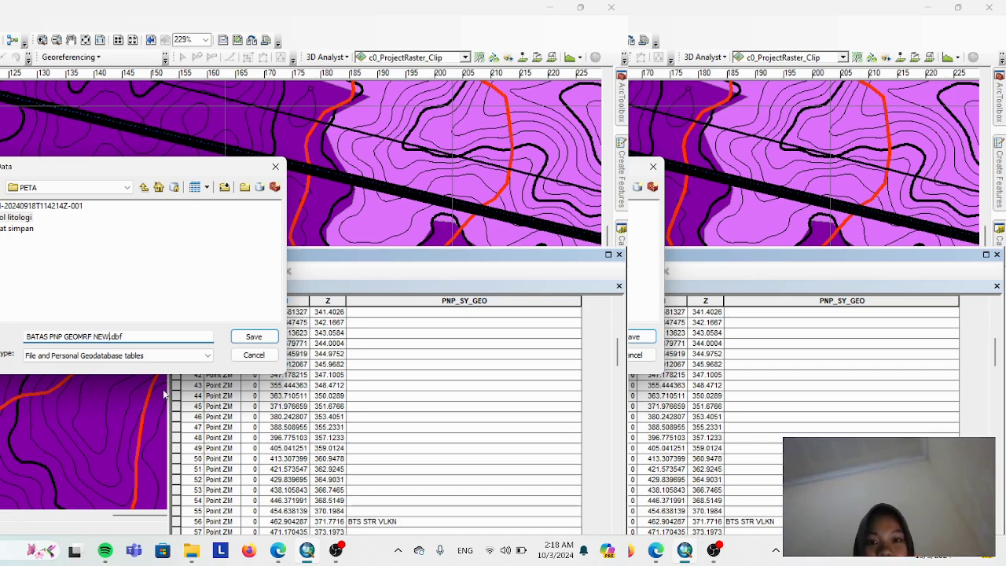
- Export the table as a text file in the PETA folder, add it to the current map, and close the PG7 table
left_click(126, 355)
left_click(89, 392)
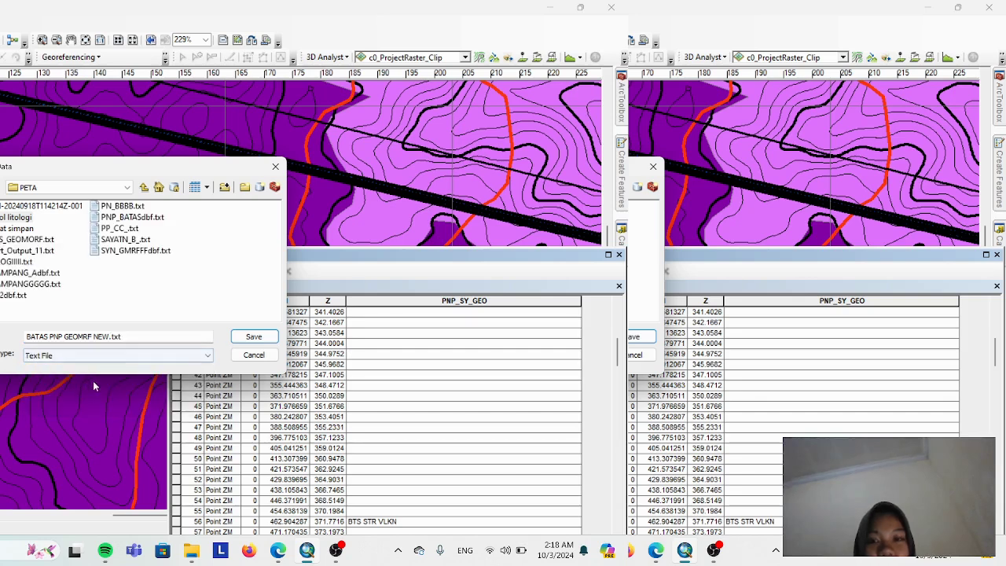
left_click(252, 336)
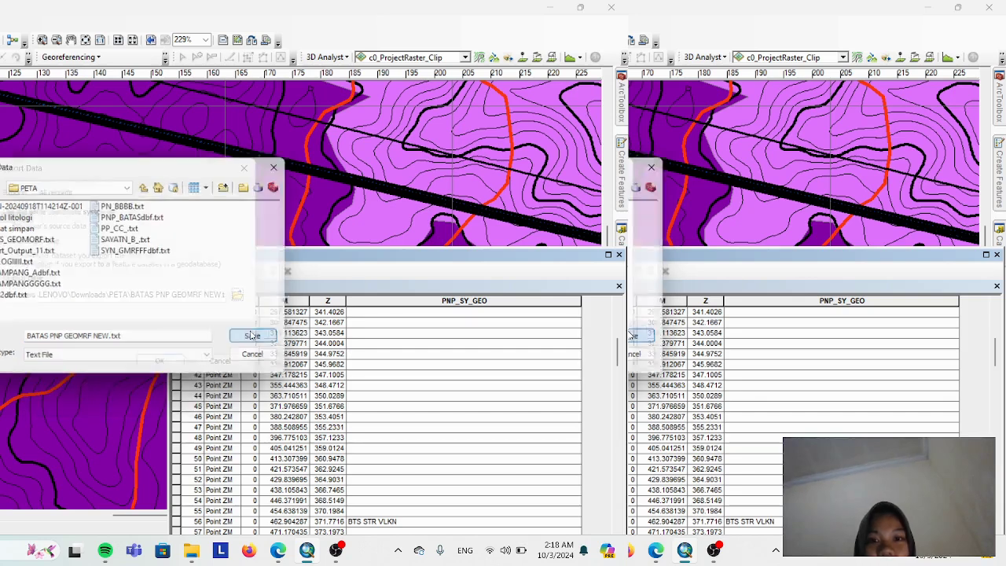
left_click(160, 362)
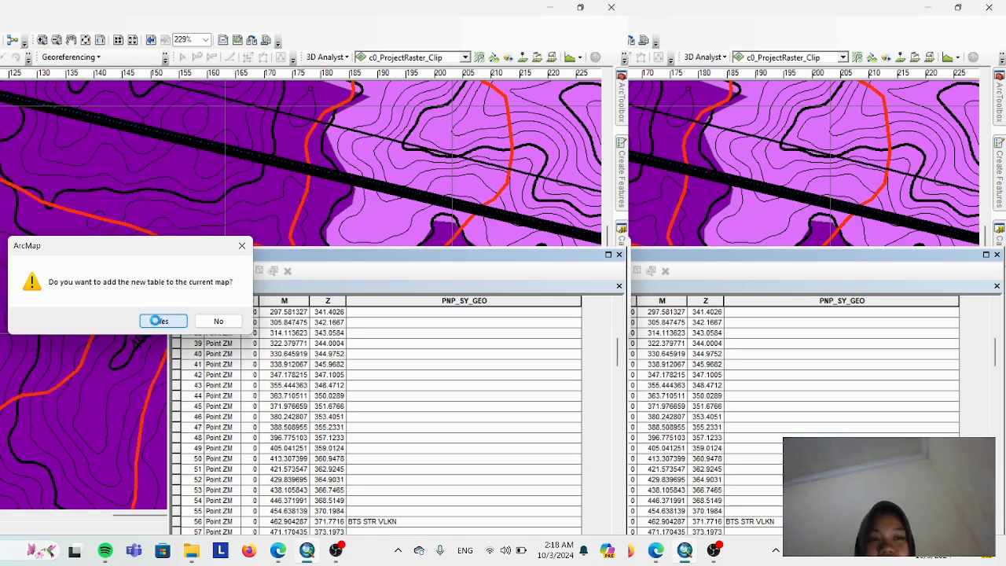
left_click(159, 320)
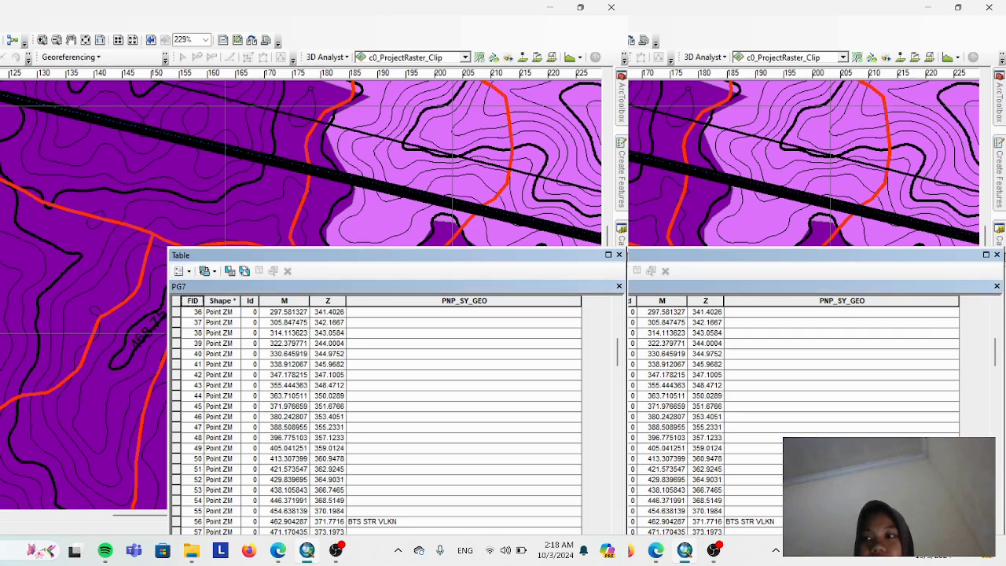
left_click(618, 255)
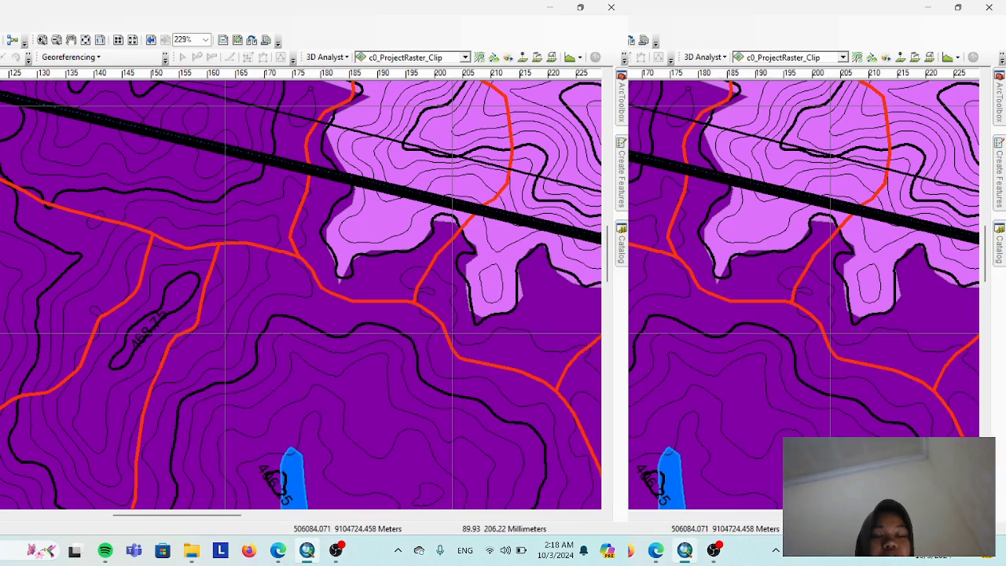
- Insert a new data frame in the layout and move it to the empty area below the map
scroll(47, 220, "down", 4)
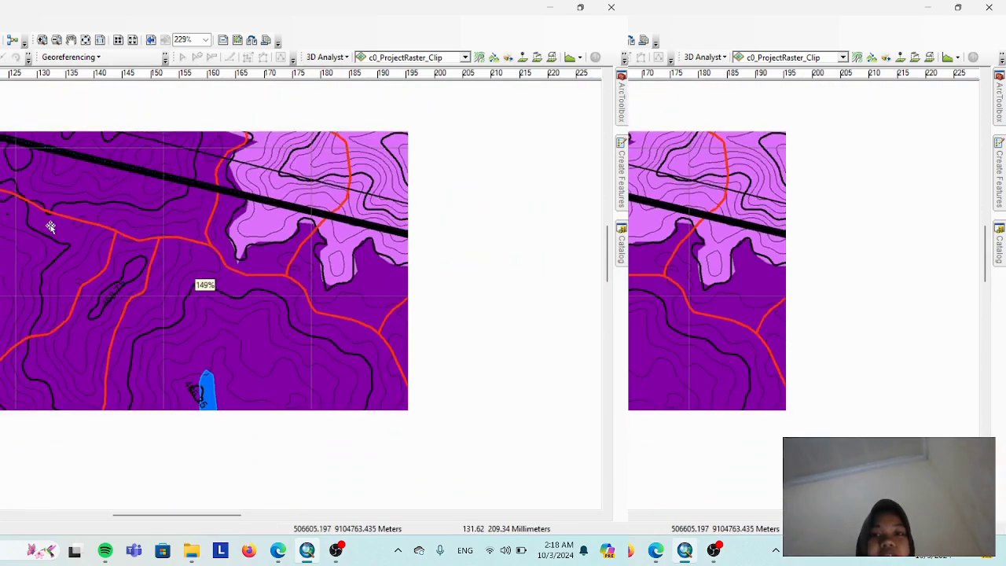
scroll(136, 295, "down", 4)
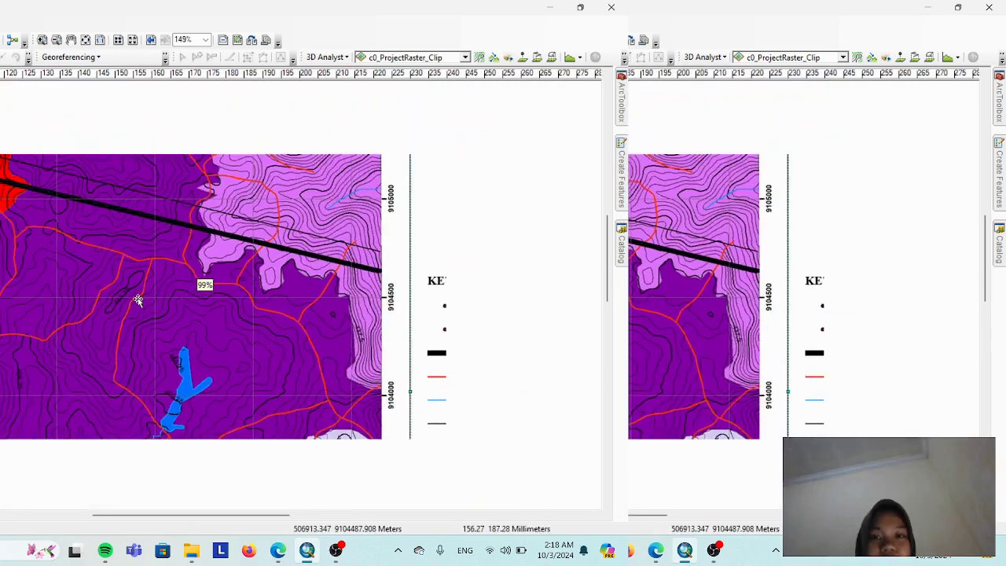
scroll(69, 310, "down", 2)
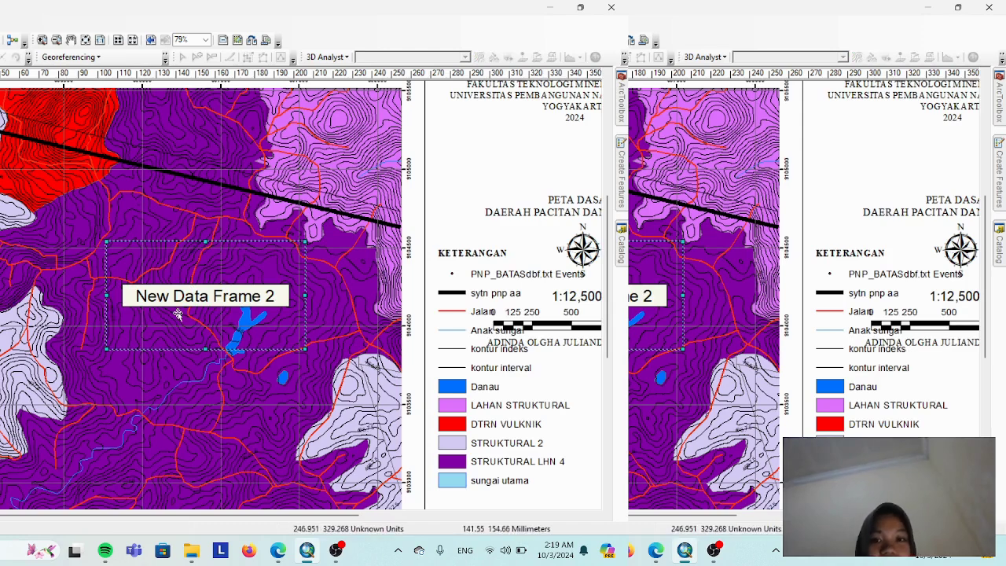
left_click_drag(298, 299, 152, 483)
scroll(232, 479, "down", 5)
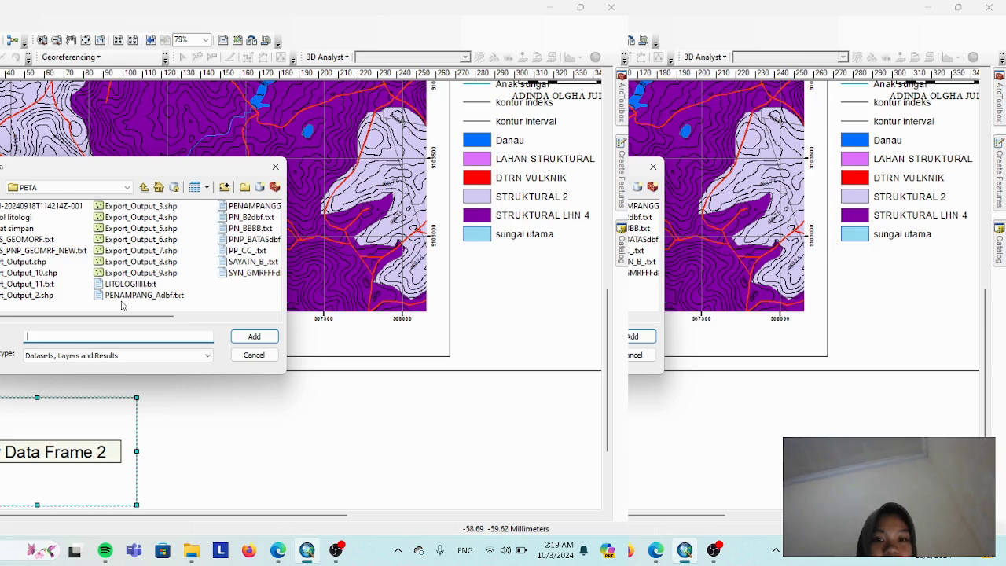
- Add BATAS_PNP_GEOMRF_NEW.txt from the PETA folder to the new data frame
left_click_drag(161, 316, 116, 322)
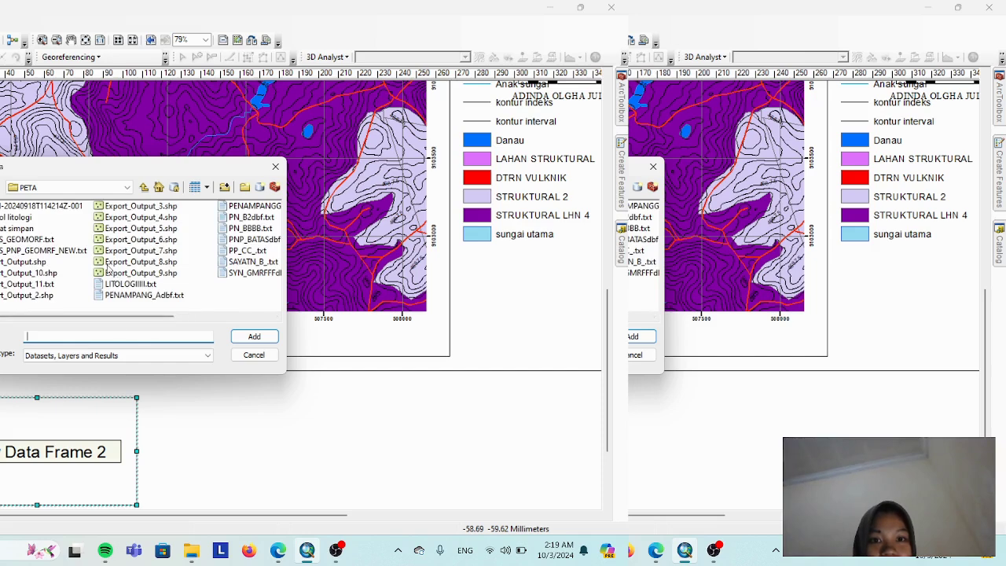
left_click(63, 250)
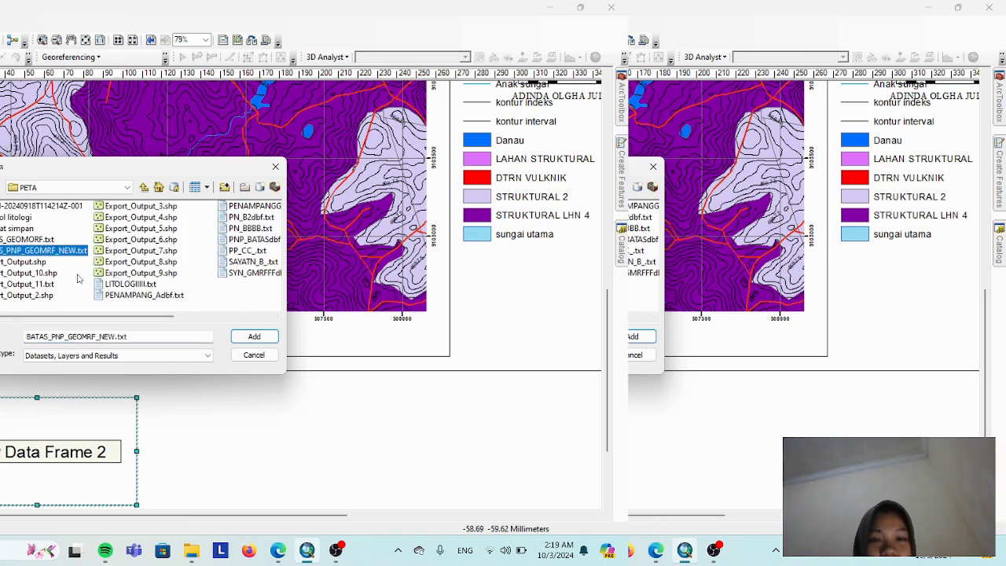
left_click(254, 337)
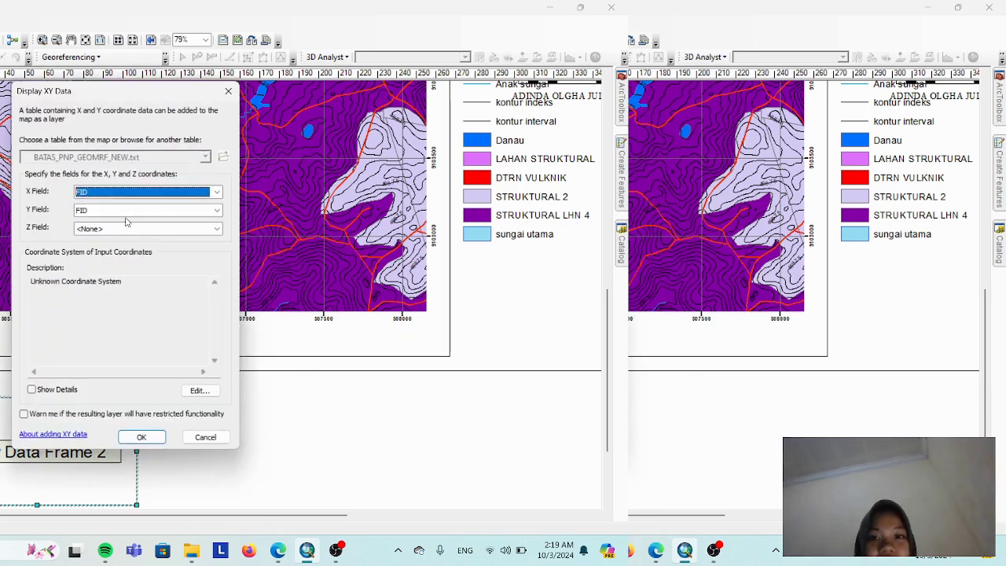
- Display the added table as XY points with M as X, Z as Y, and the WGS 1984 UTM Zone 49S coordinate system
left_click(130, 195)
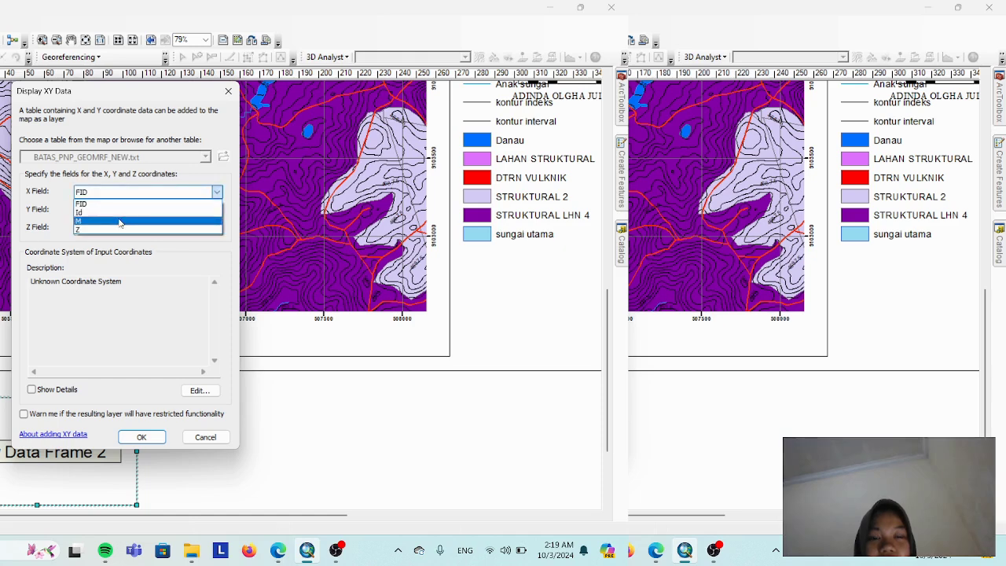
left_click(120, 223)
left_click(110, 209)
left_click(105, 247)
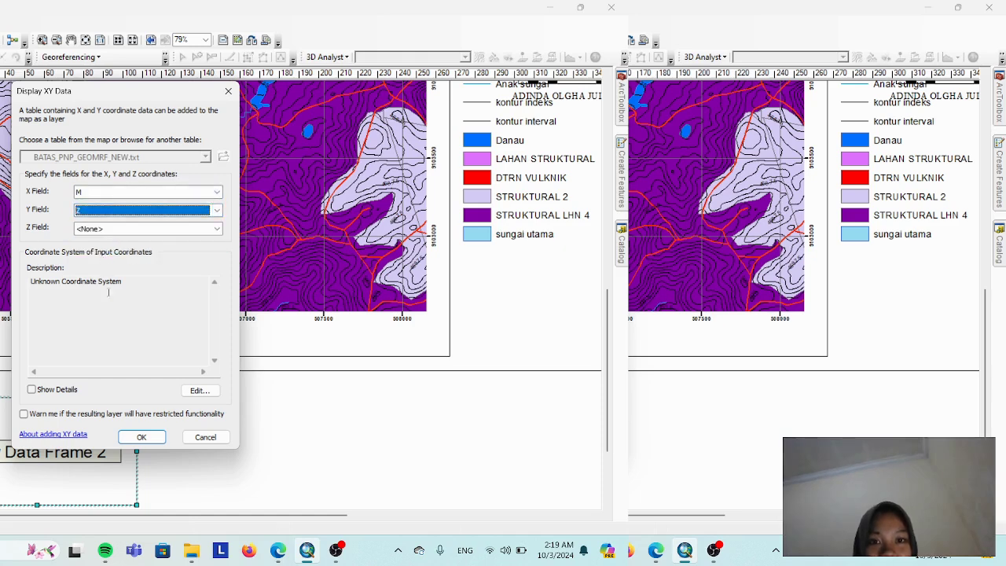
left_click(214, 391)
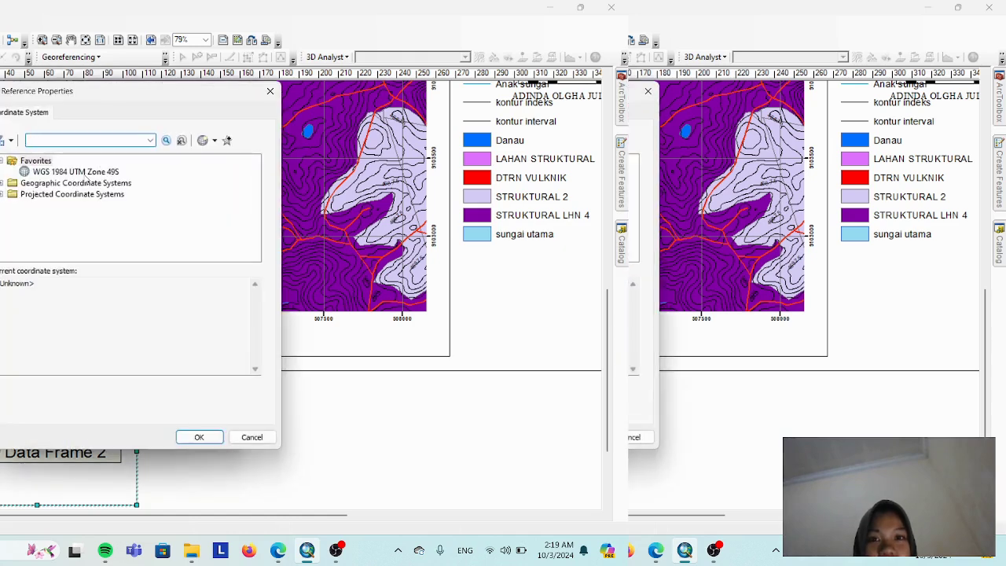
left_click(85, 172)
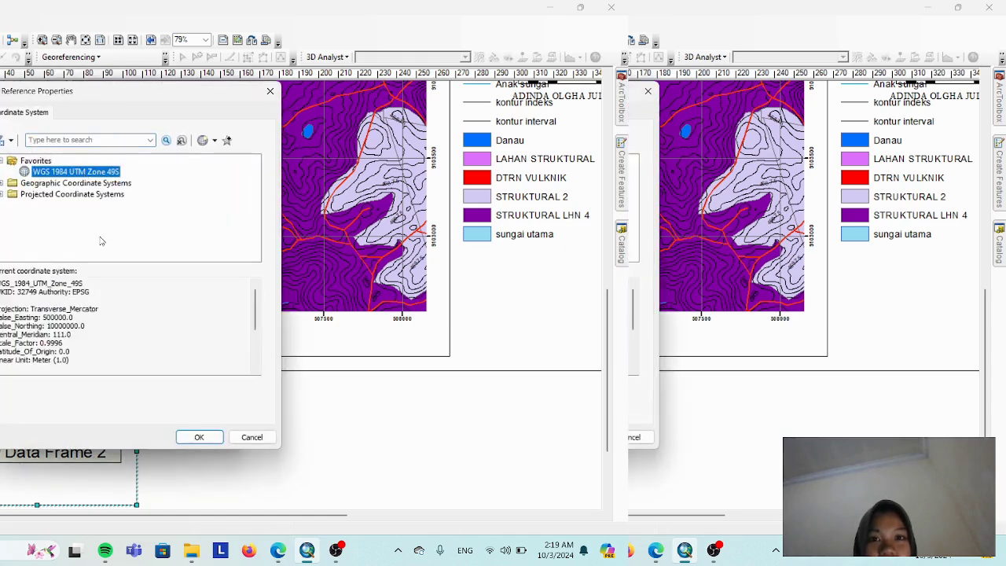
left_click(200, 438)
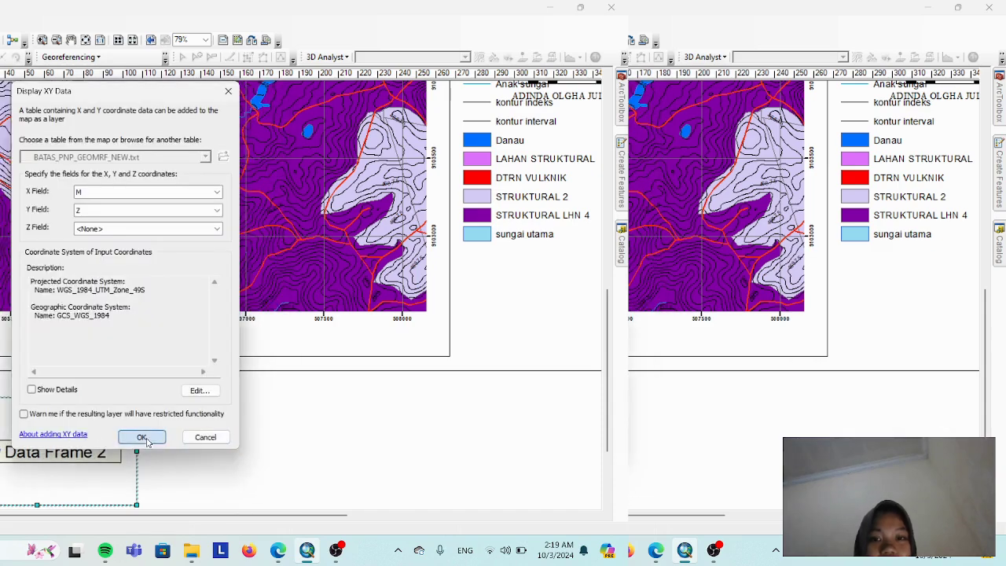
left_click(142, 438)
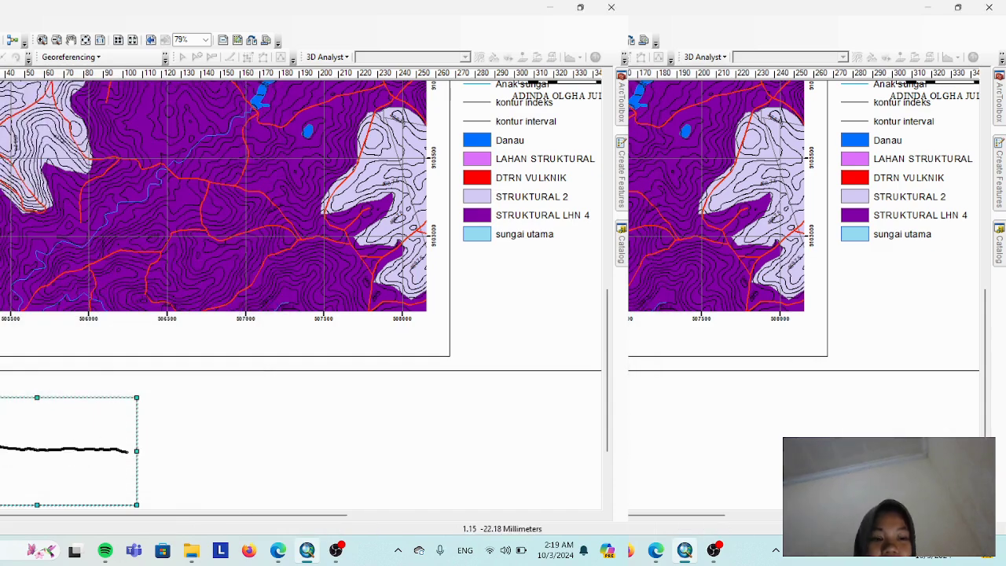
- Label the plotted profile points with the PNP_SY_GEO field in Arial 8
scroll(38, 421, "up", 5)
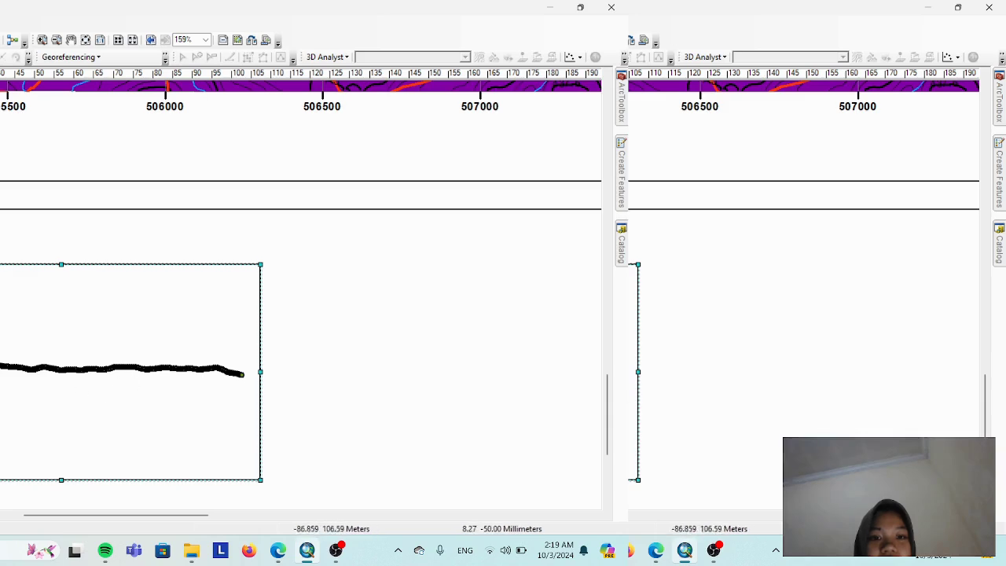
scroll(62, 362, "down", 2)
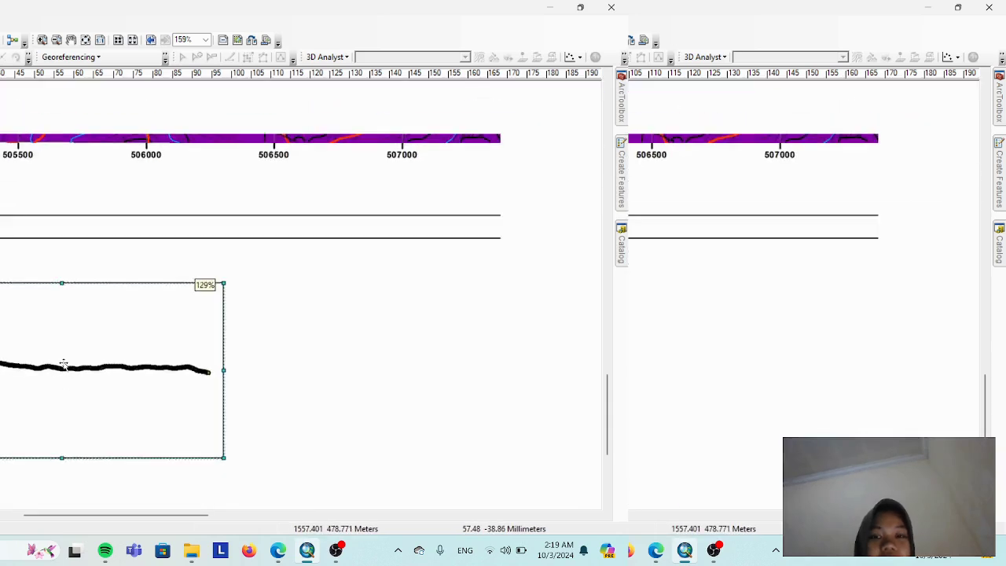
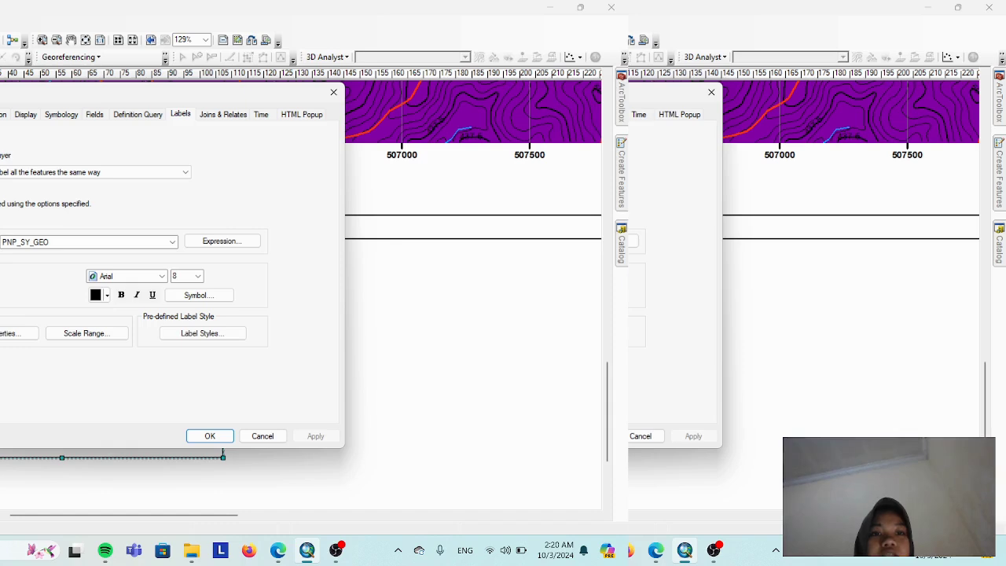
left_click(1, 155)
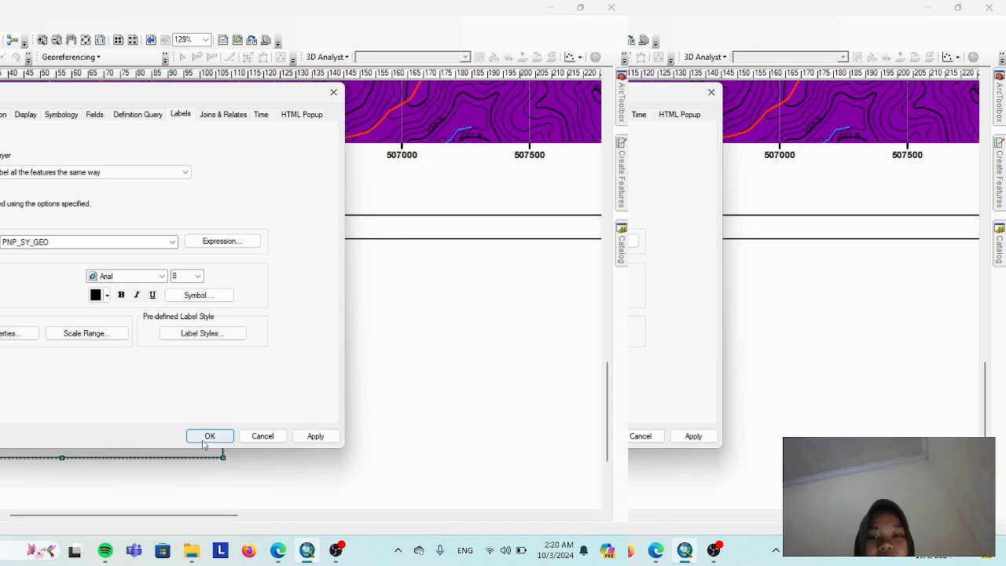
left_click(207, 436)
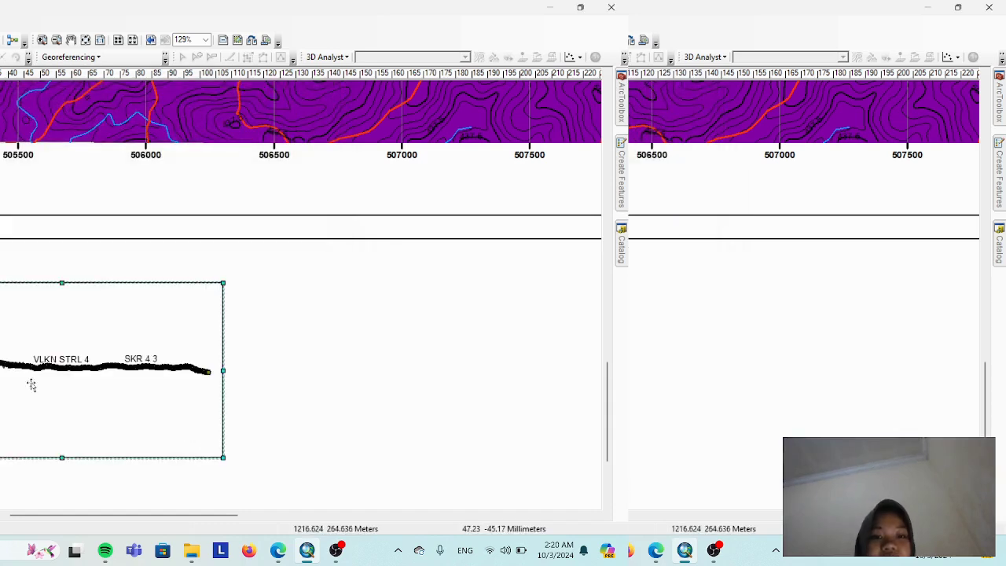
scroll(204, 290, "up", 2)
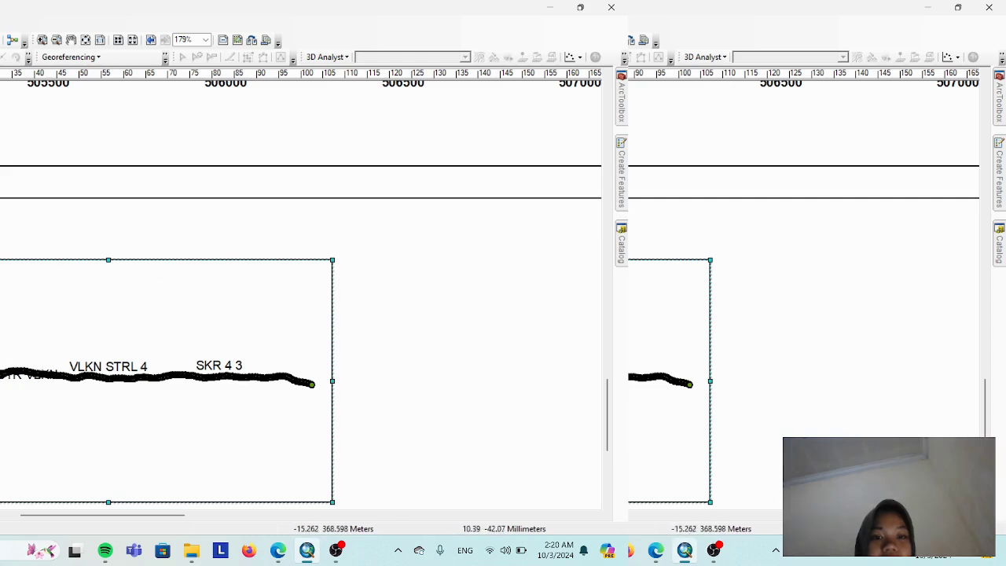
scroll(69, 388, "down", 1)
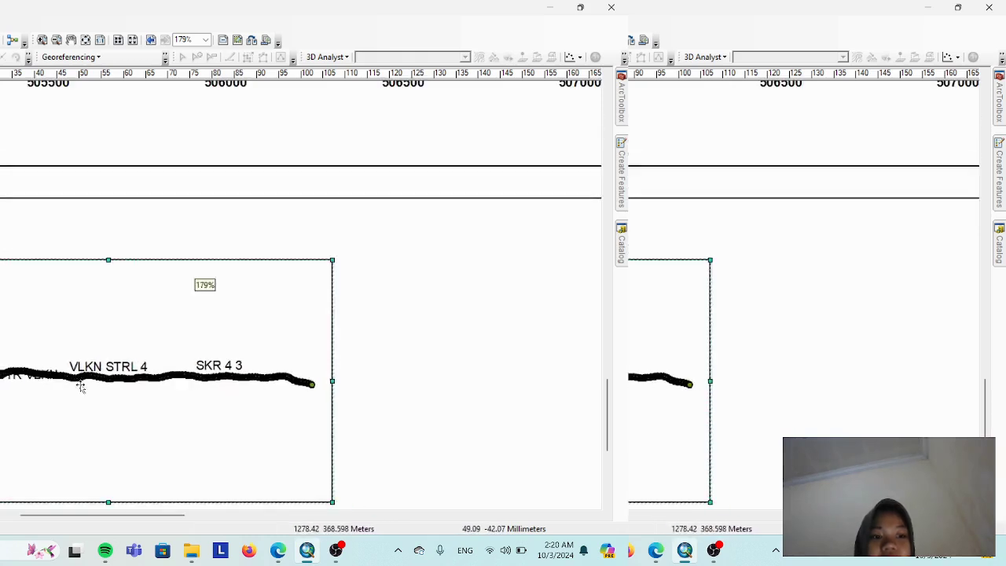
scroll(393, 381, "up", 1)
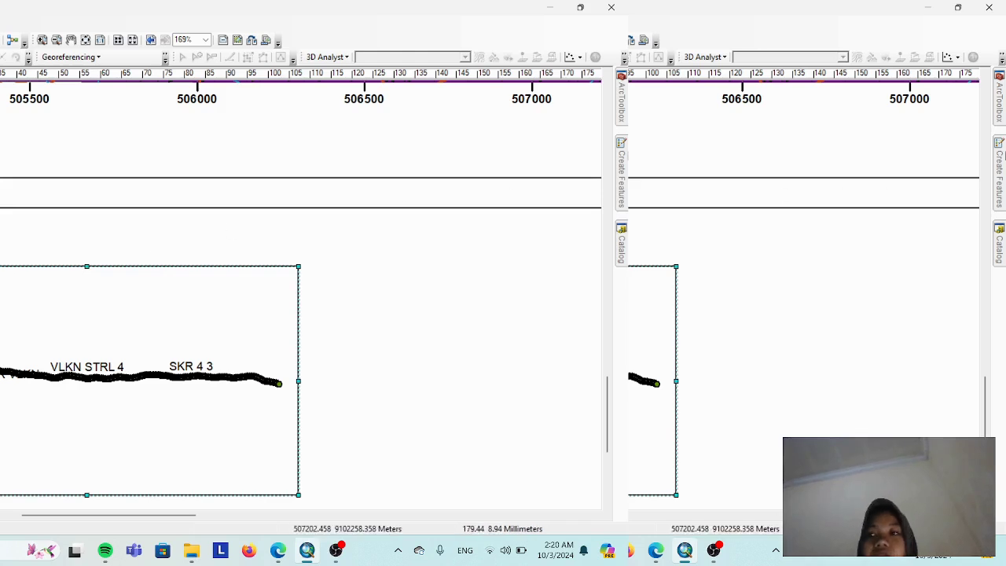
- Set up a new polyline shapefile named BTS STRL 2 in the LITOLOGI folder
left_click(53, 317)
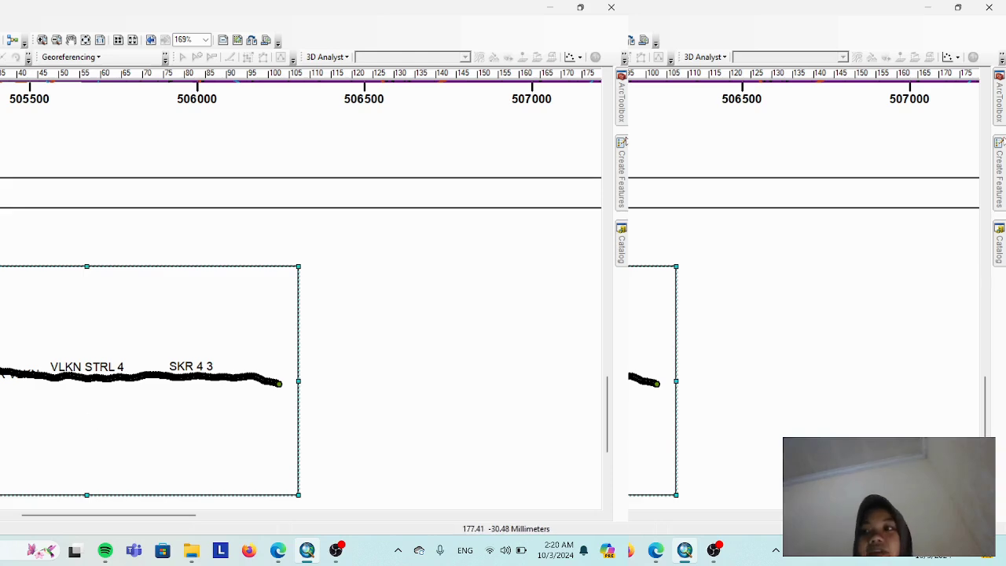
mouse_move(620, 259)
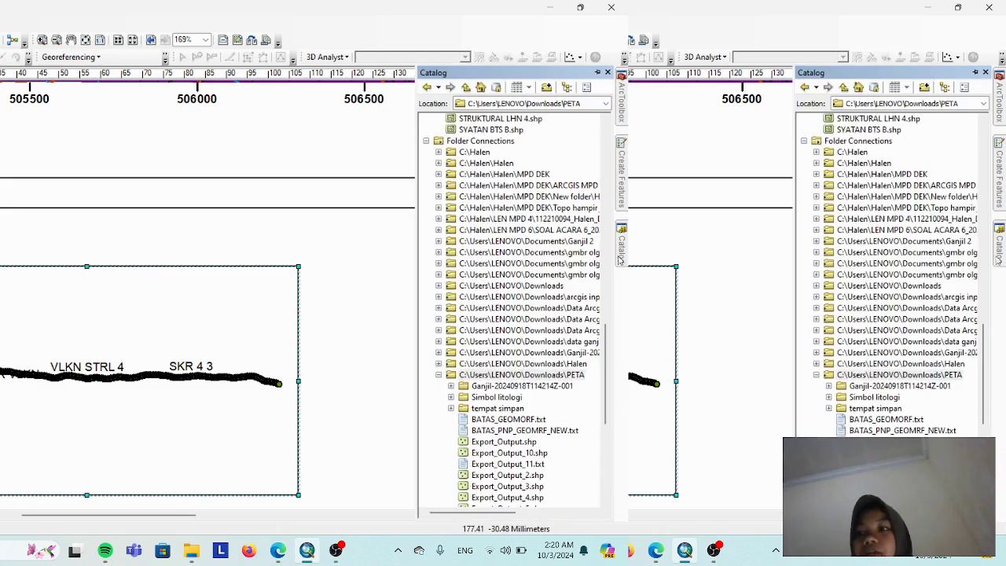
scroll(482, 146, "up", 20)
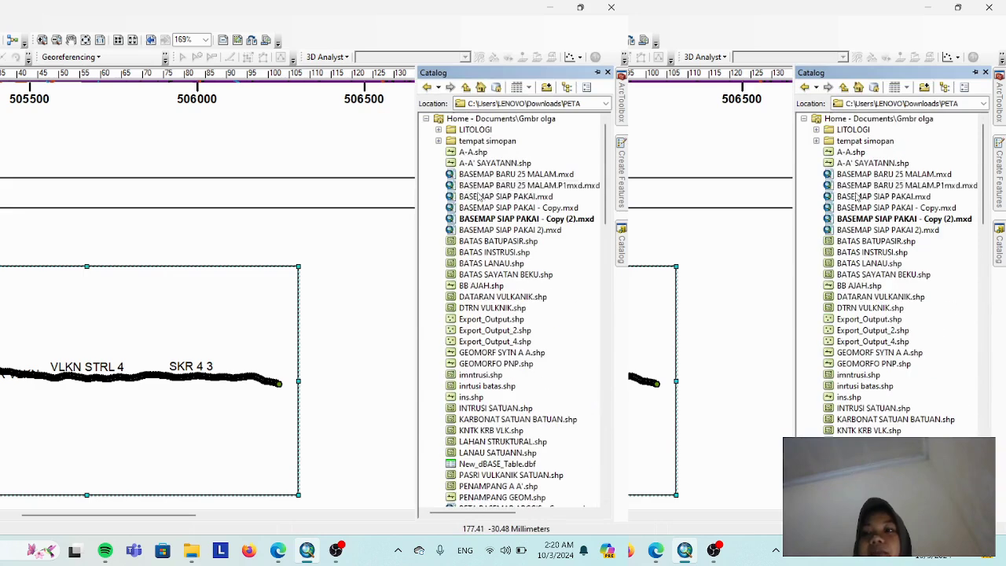
right_click(852, 134)
mouse_move(856, 217)
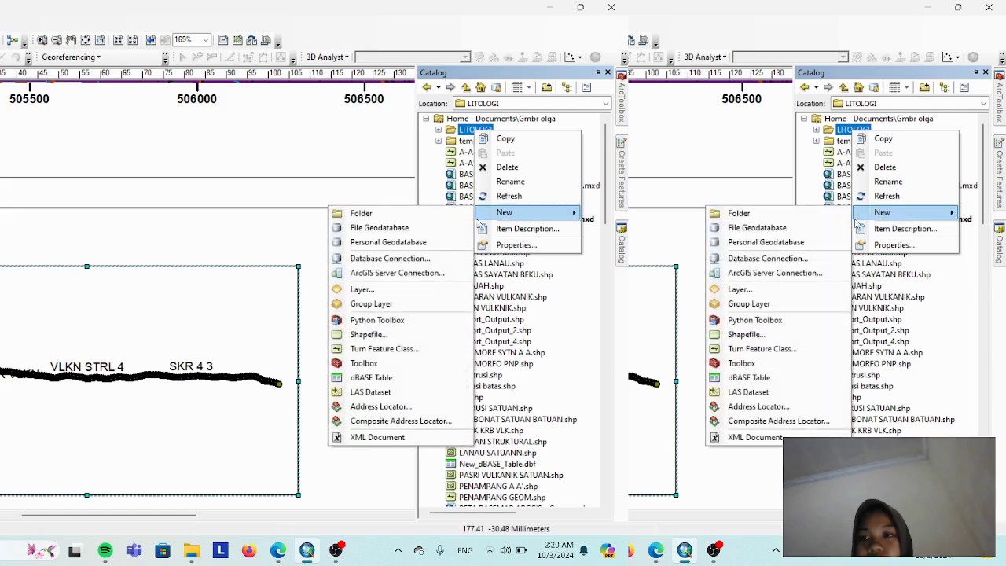
left_click(731, 343)
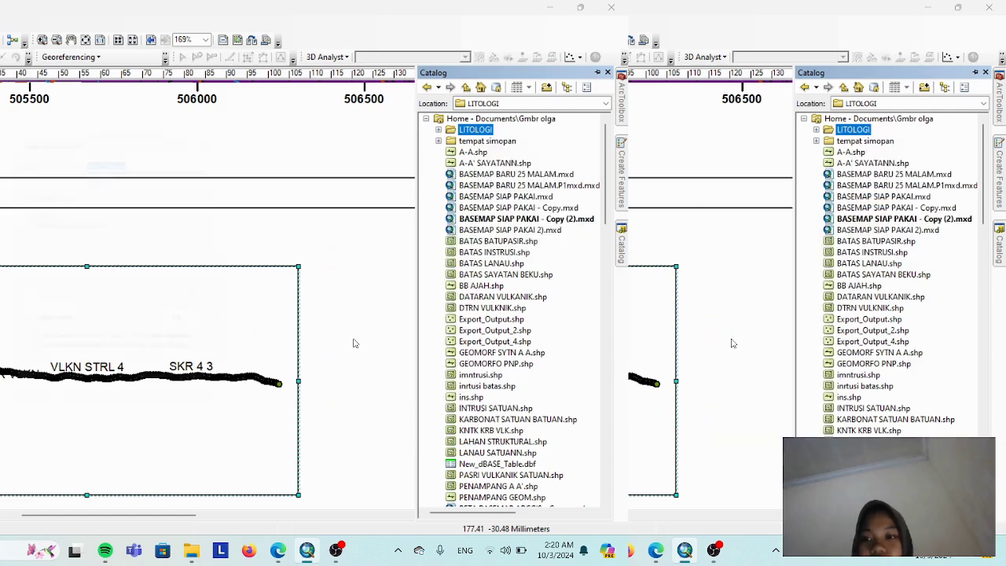
key("BackSpace")
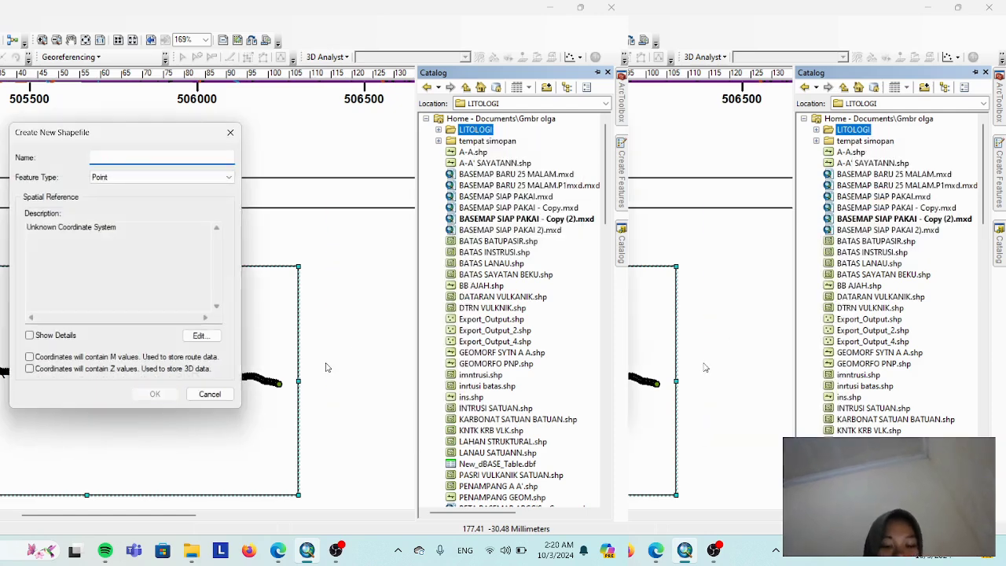
type("BTS STRL 2")
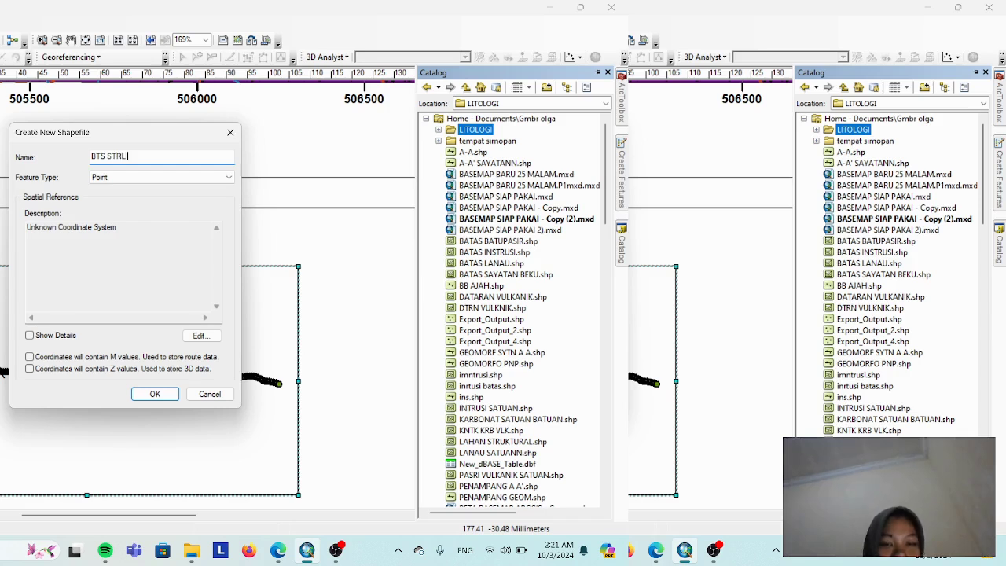
left_click(179, 177)
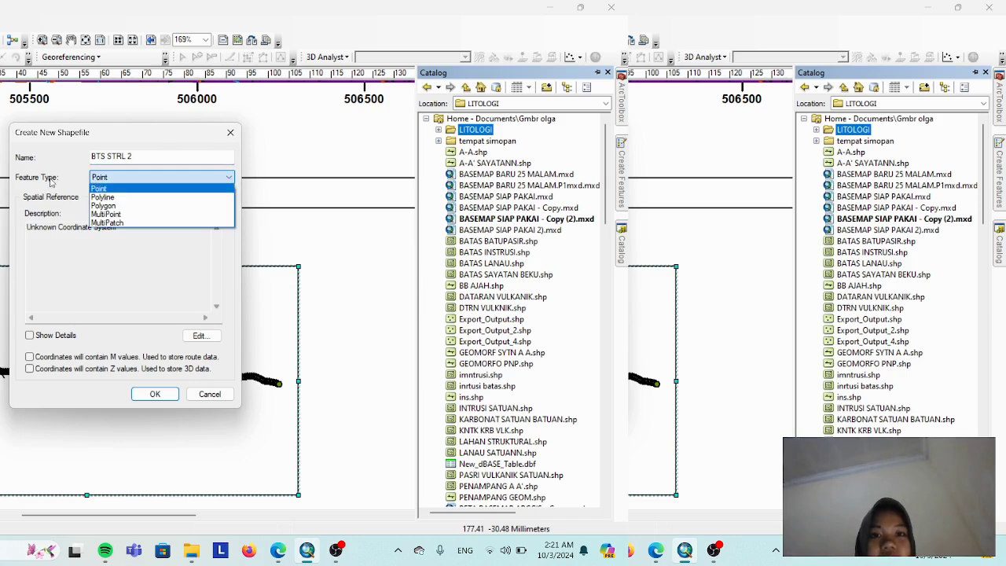
left_click(112, 197)
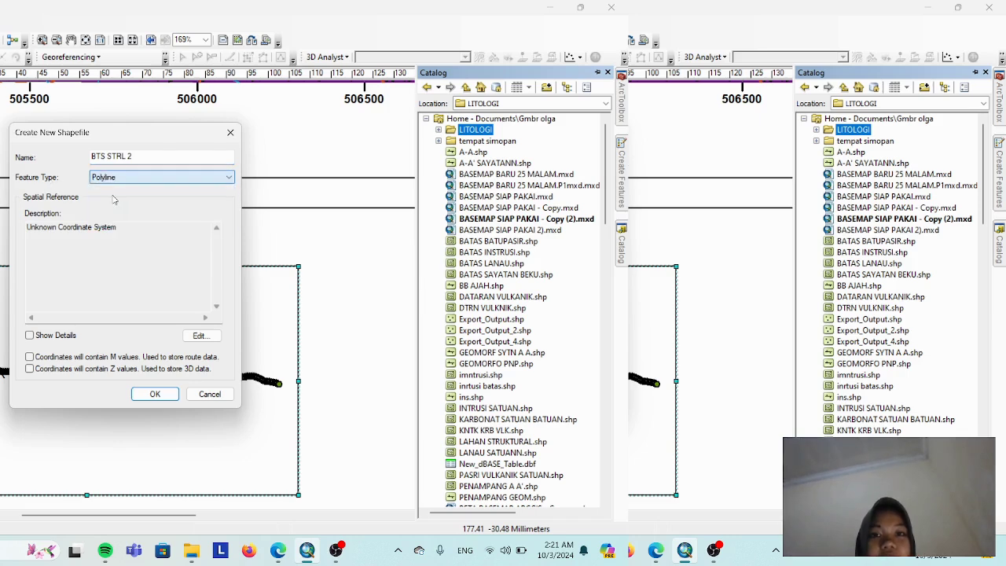
- Assign the WGS 1984 UTM Zone 49S coordinate system to the new shapefile and create it
left_click(199, 335)
left_click(100, 177)
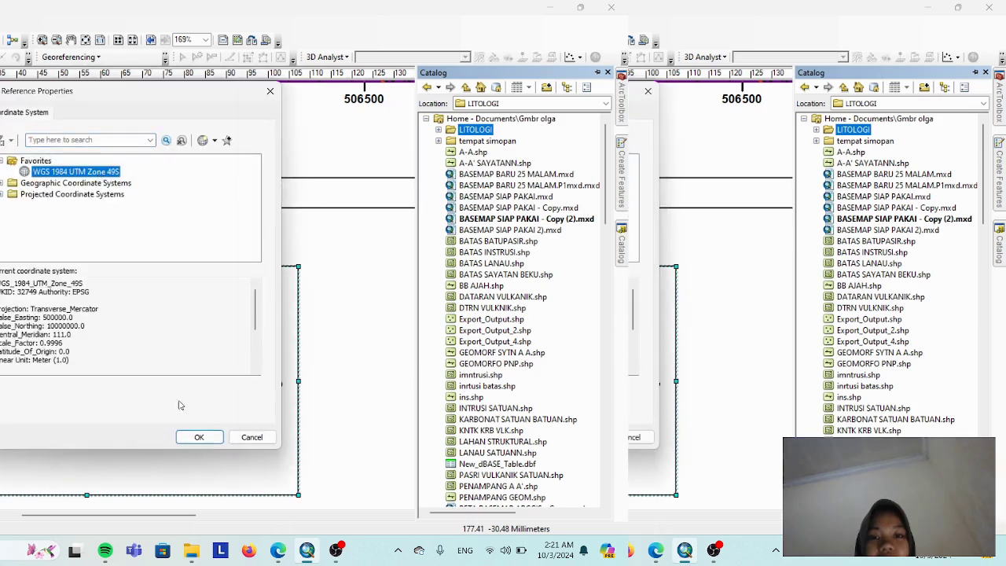
left_click(217, 440)
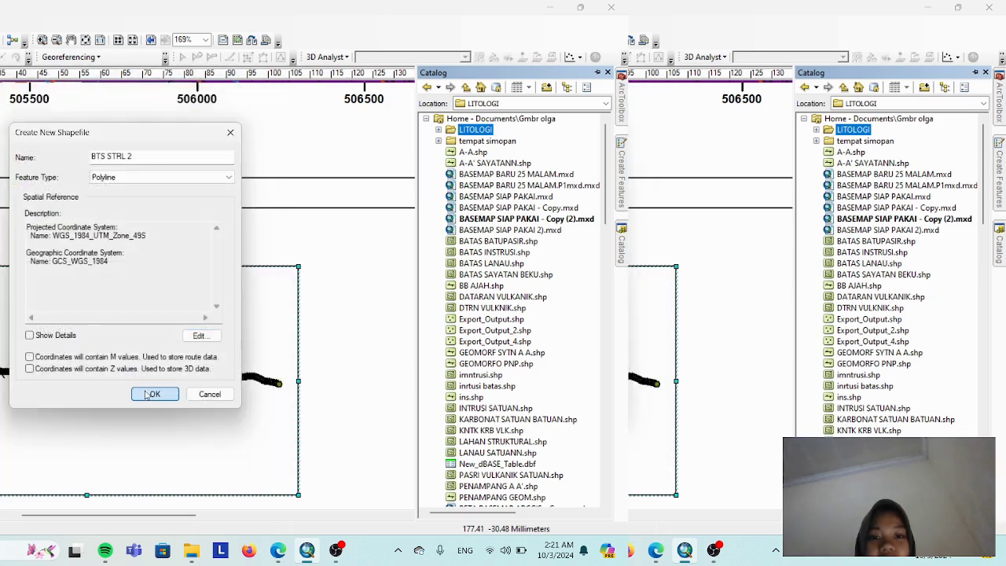
left_click(153, 393)
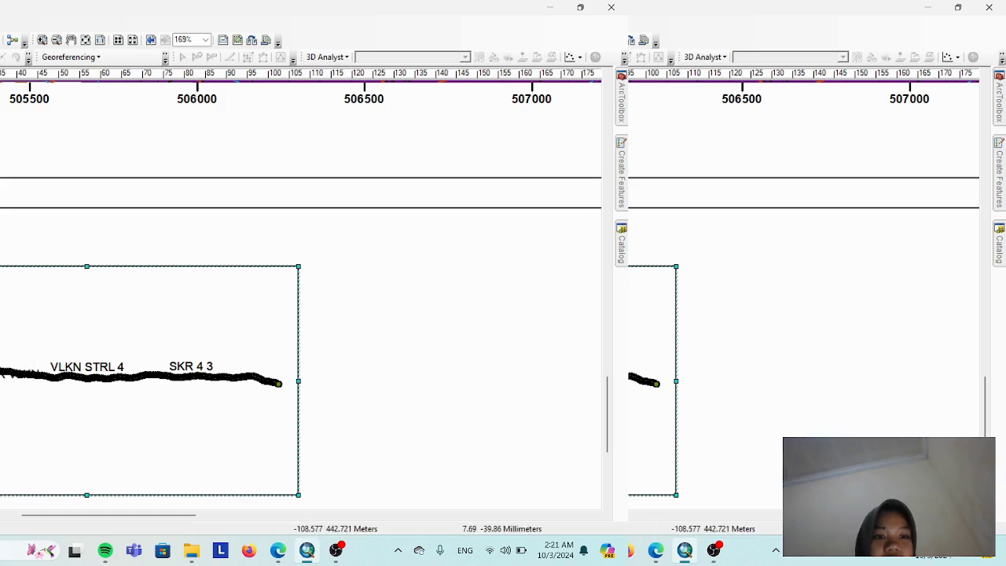
- Draw a BTS STRL 2 line along the profile up to the BTS STR VLKN boundary label and end the edit session
left_click(9, 356)
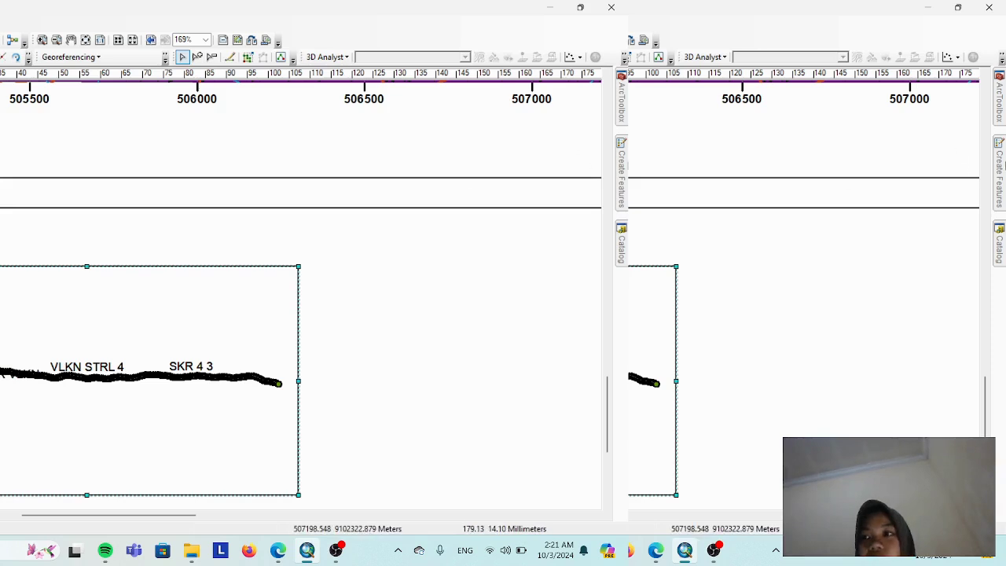
mouse_move(623, 181)
left_click(462, 118)
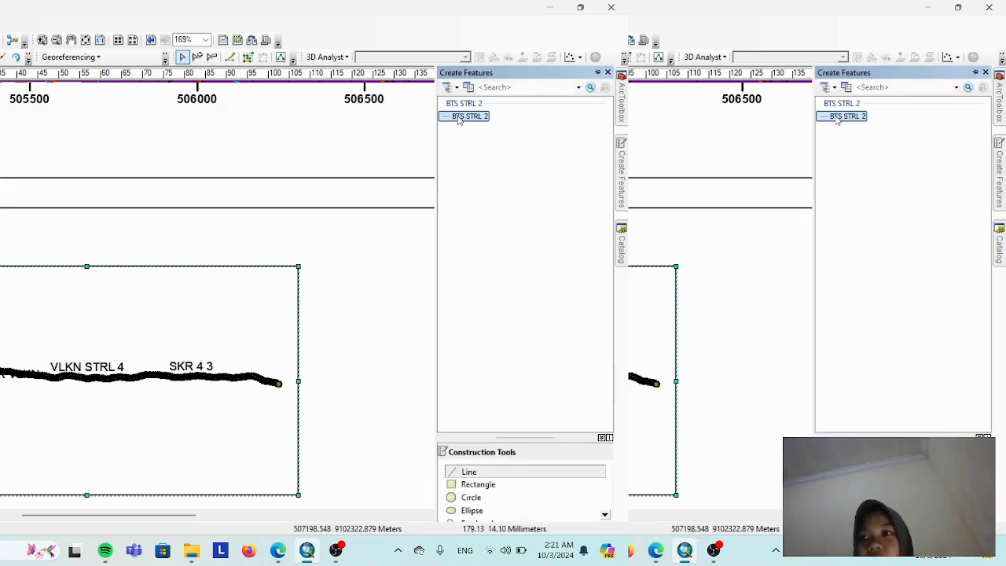
left_click(464, 471)
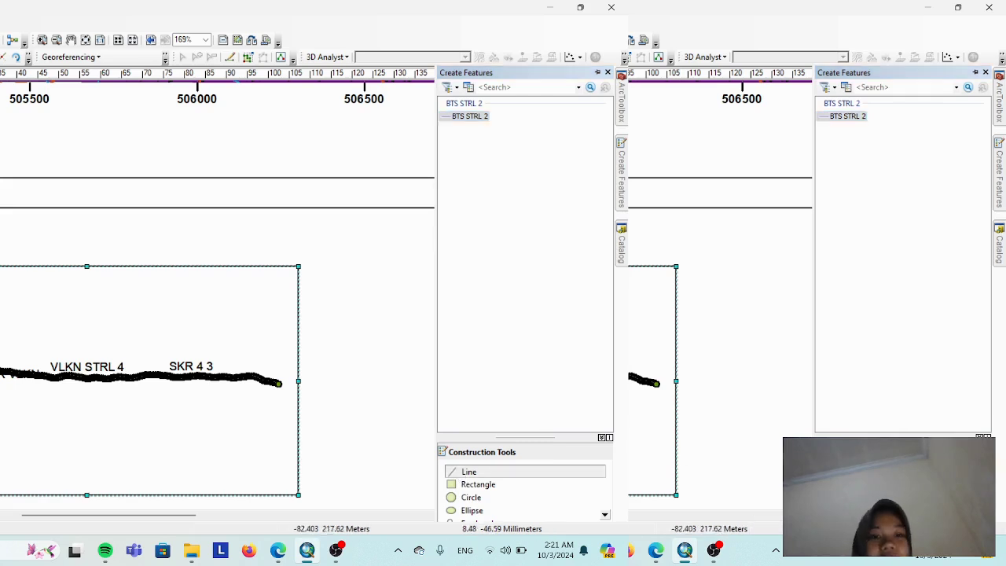
scroll(202, 285, "up", 3)
scroll(204, 285, "up", 3)
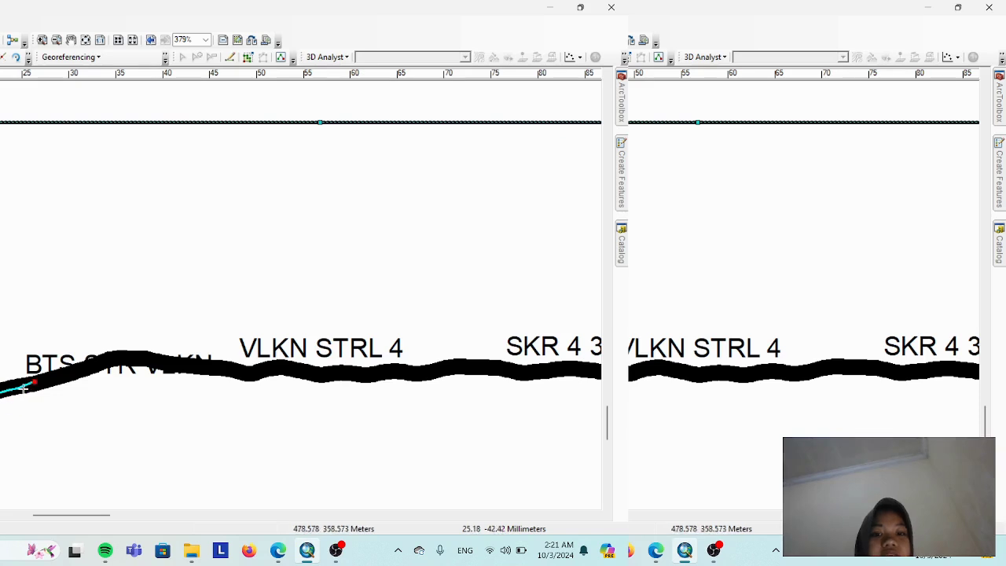
double_click(32, 382)
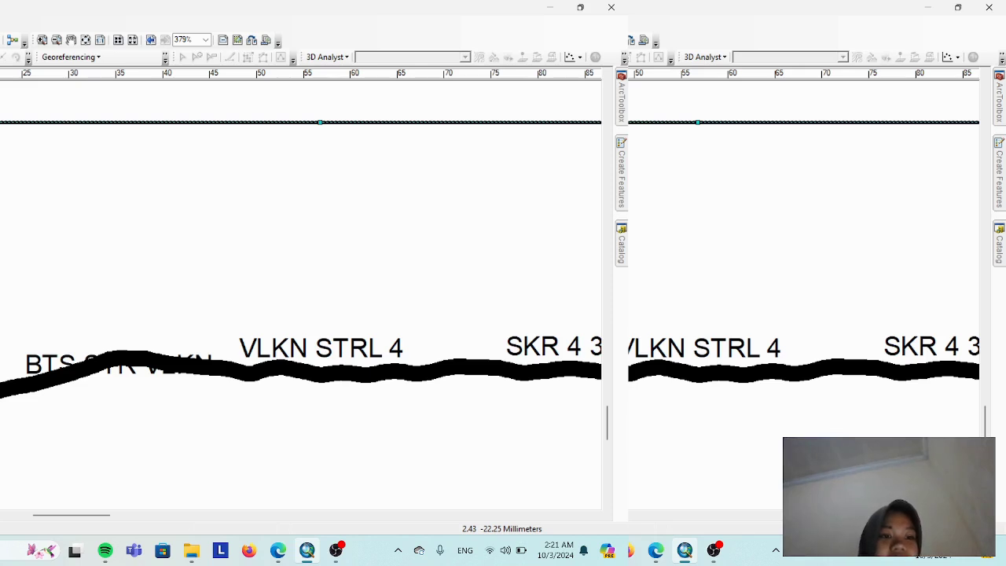
- Examine the unit boundary labels along the geomorphological profile and the other section profile with the INS labels below the legend area
scroll(204, 294, "down", 2)
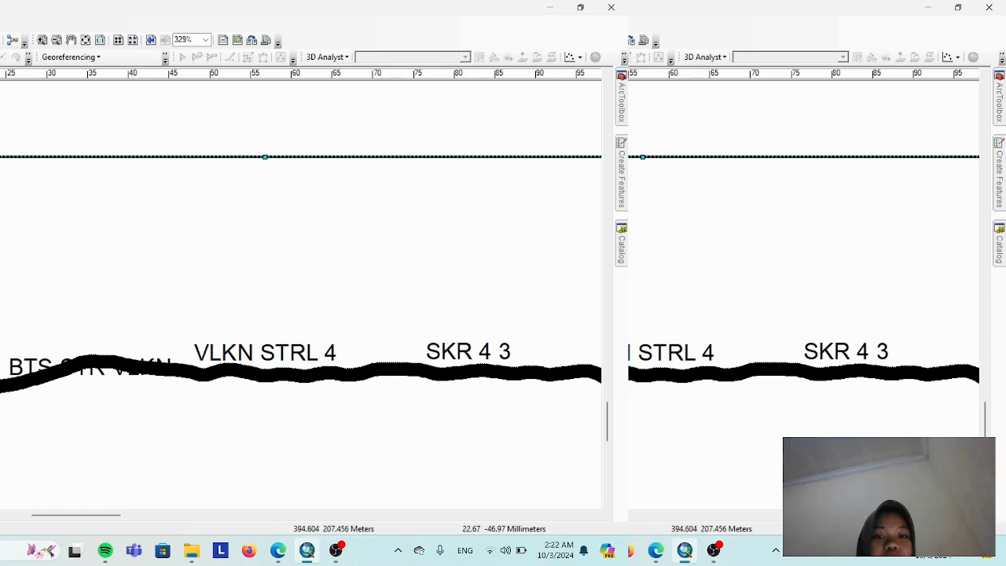
left_click_drag(161, 391, 157, 279)
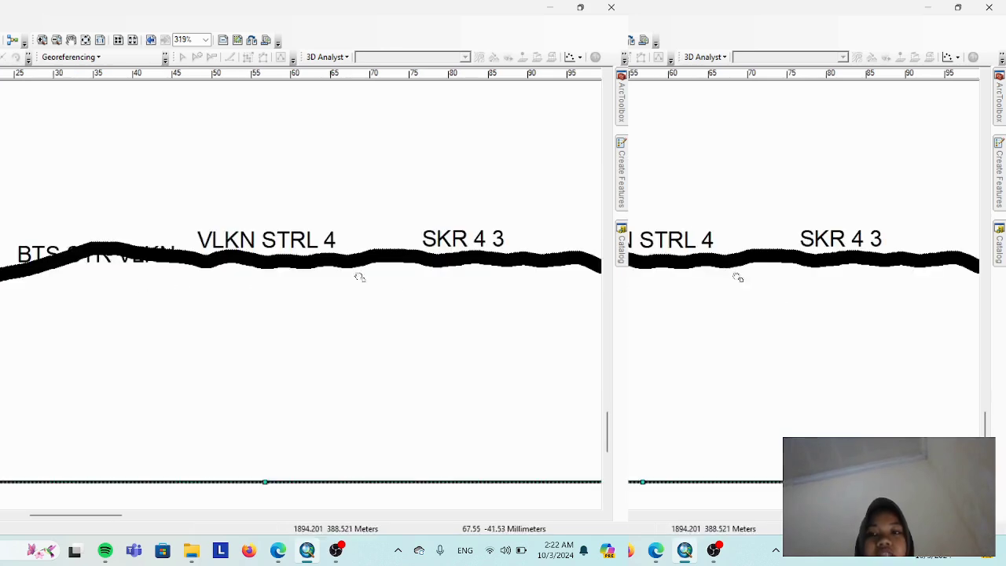
left_click_drag(355, 278, 55, 256)
left_click_drag(40, 197, 339, 98)
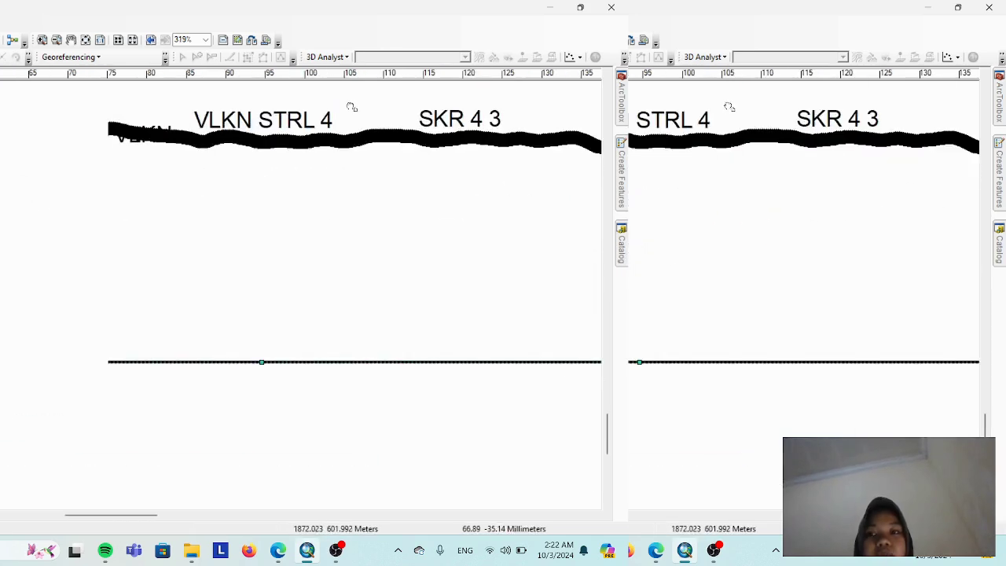
left_click_drag(159, 140, 169, 234)
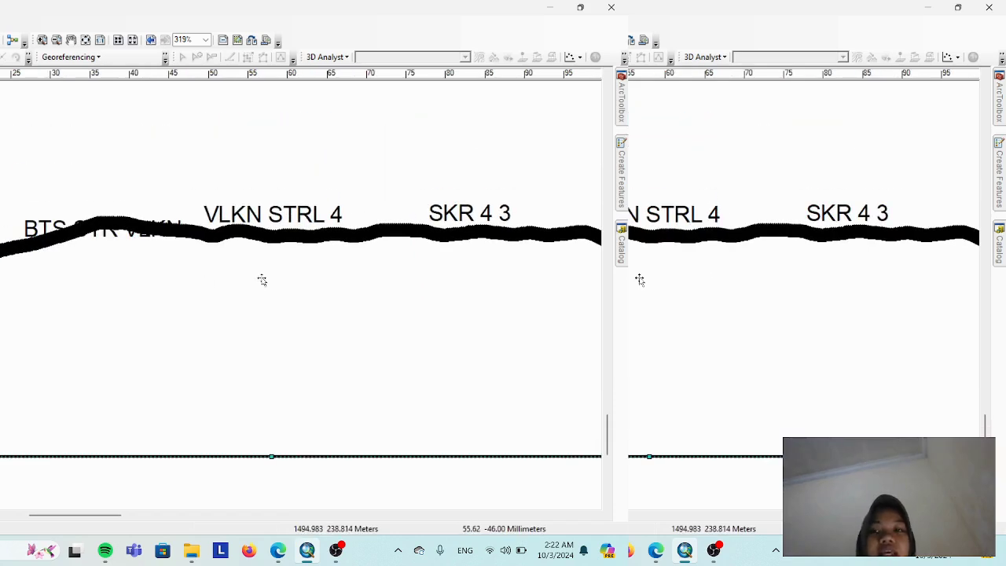
scroll(261, 280, "up", 2)
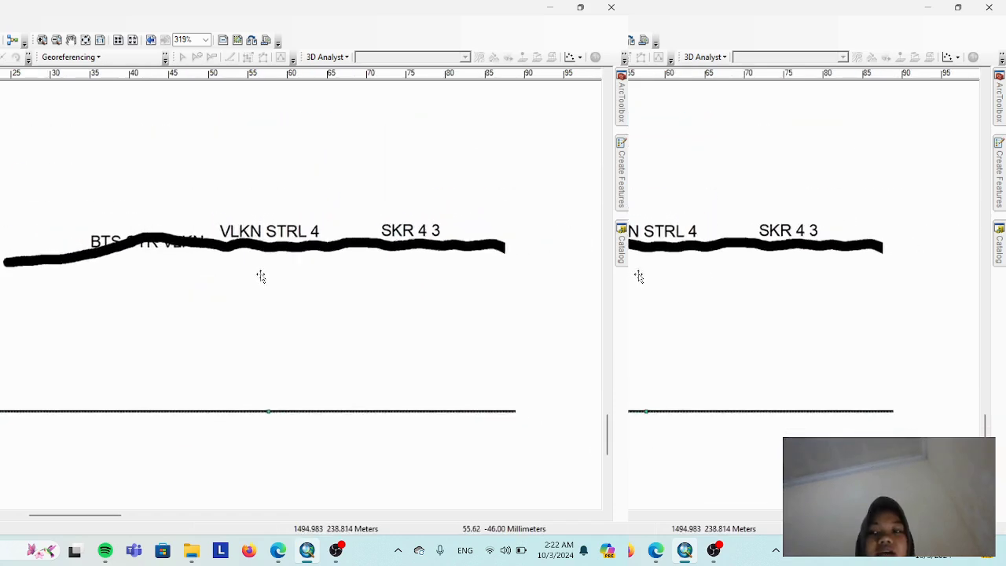
left_click_drag(336, 218, 231, 228)
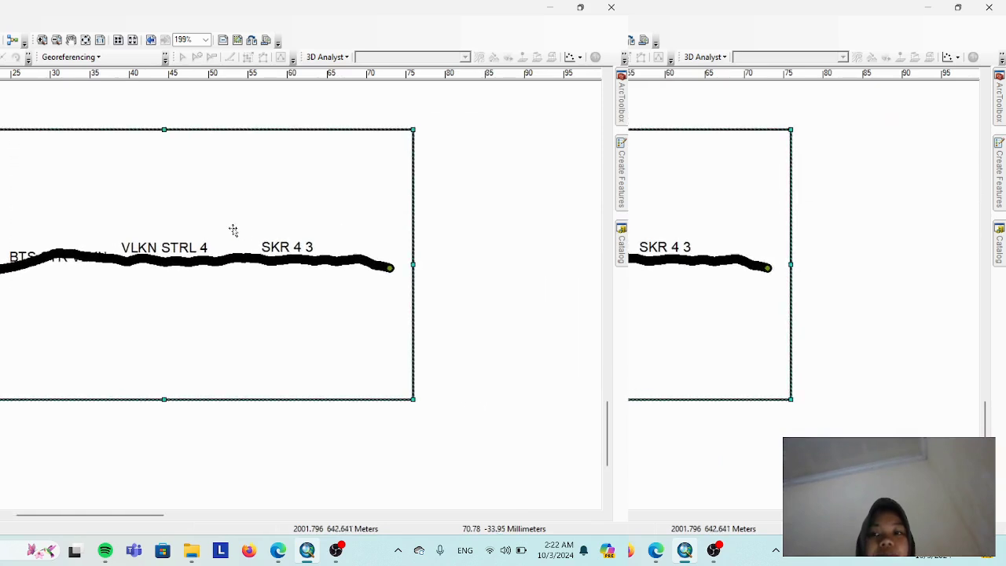
left_click_drag(248, 269, 148, 248)
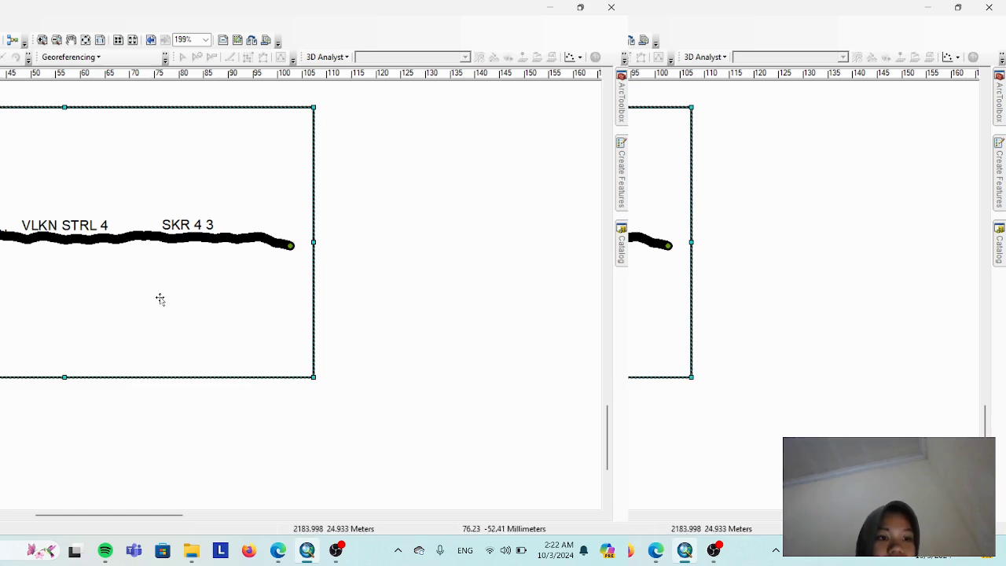
left_click_drag(186, 288, 0, 443)
scroll(196, 287, "up", 4)
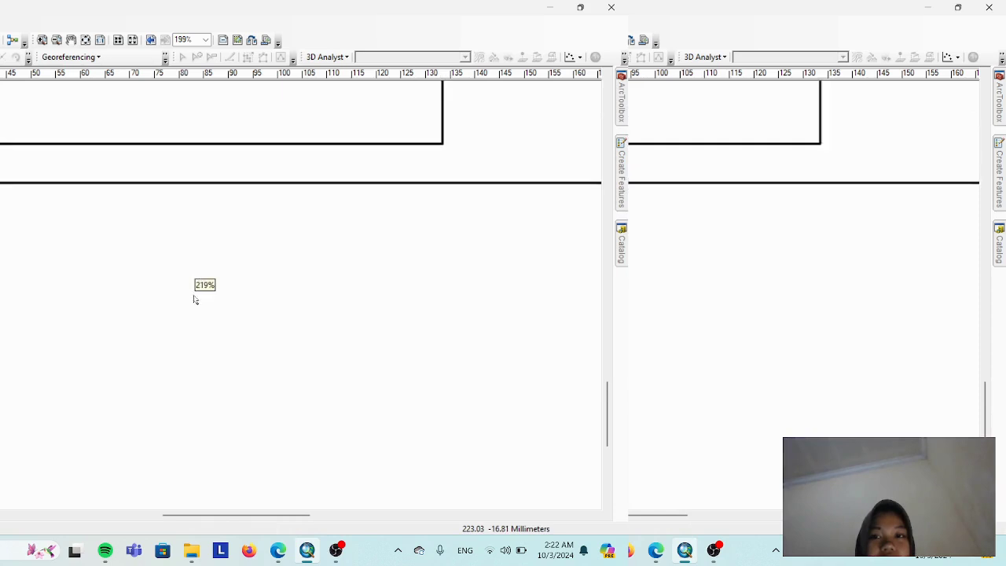
scroll(339, 261, "up", 6)
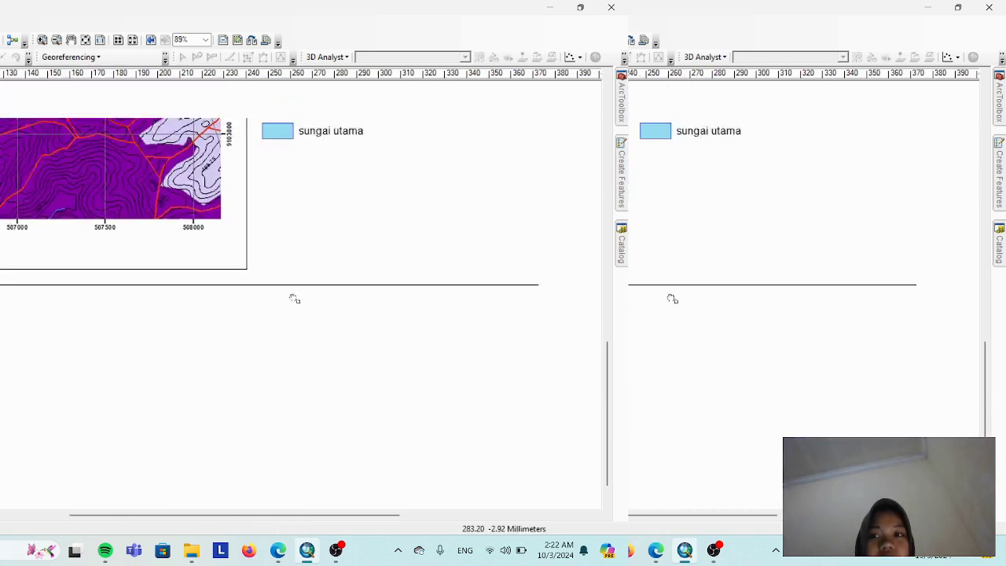
left_click_drag(432, 348, 59, 252)
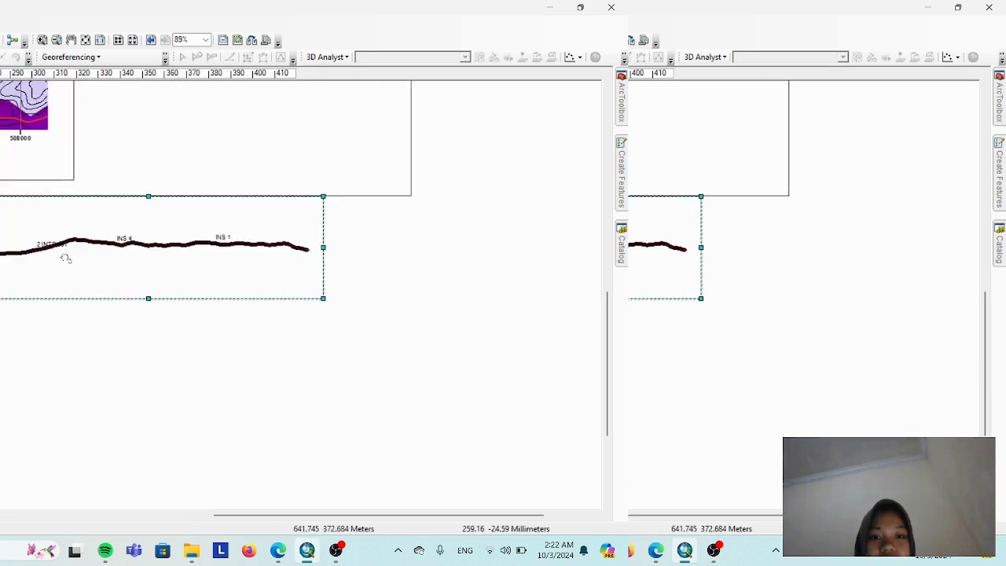
- Set up a new polyline shapefile named SRTL 2 in the tempat simopan folder
left_click_drag(106, 221, 87, 279)
scroll(93, 336, "down", 2)
scroll(74, 336, "down", 2)
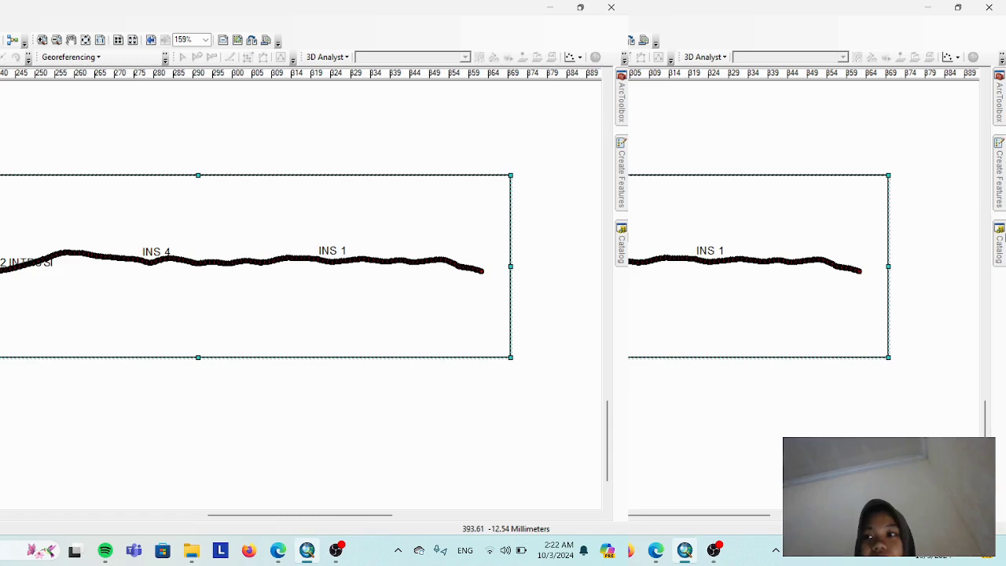
left_click(620, 262)
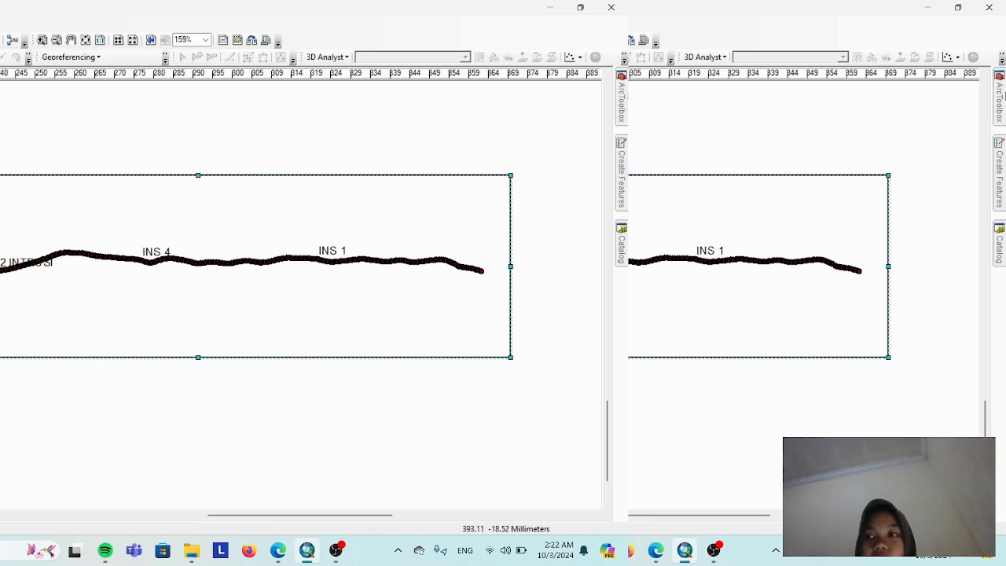
left_click(622, 248)
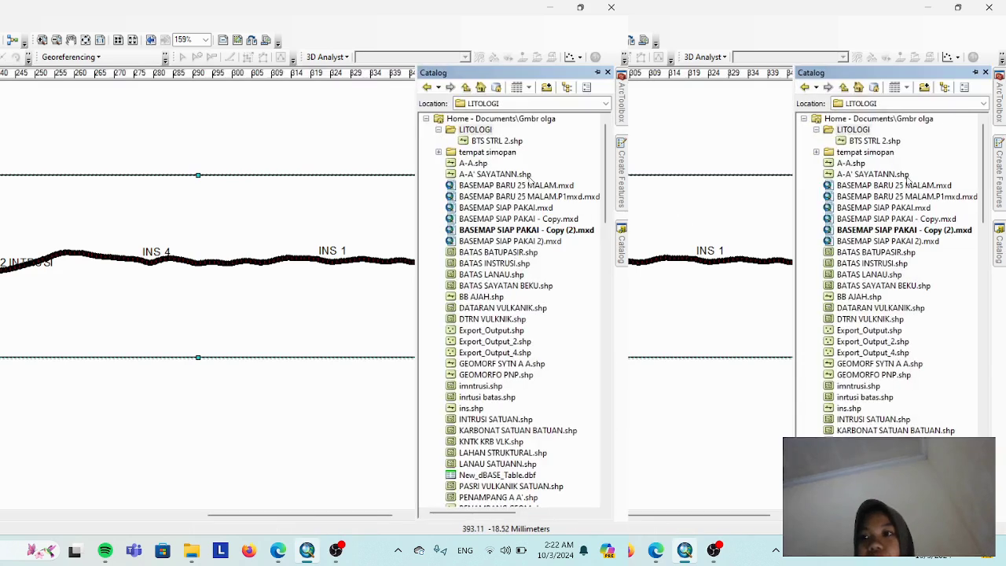
right_click(470, 151)
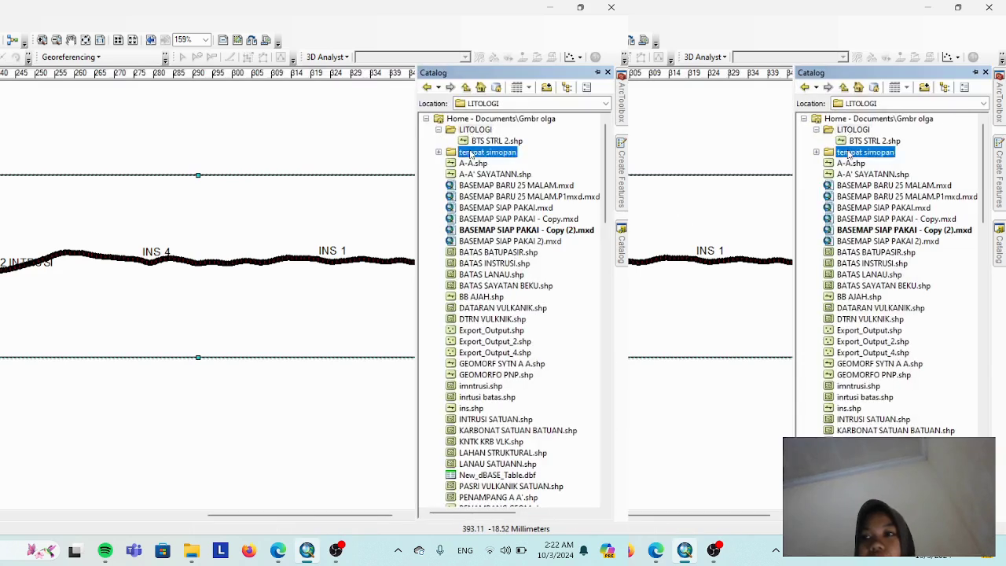
mouse_move(507, 238)
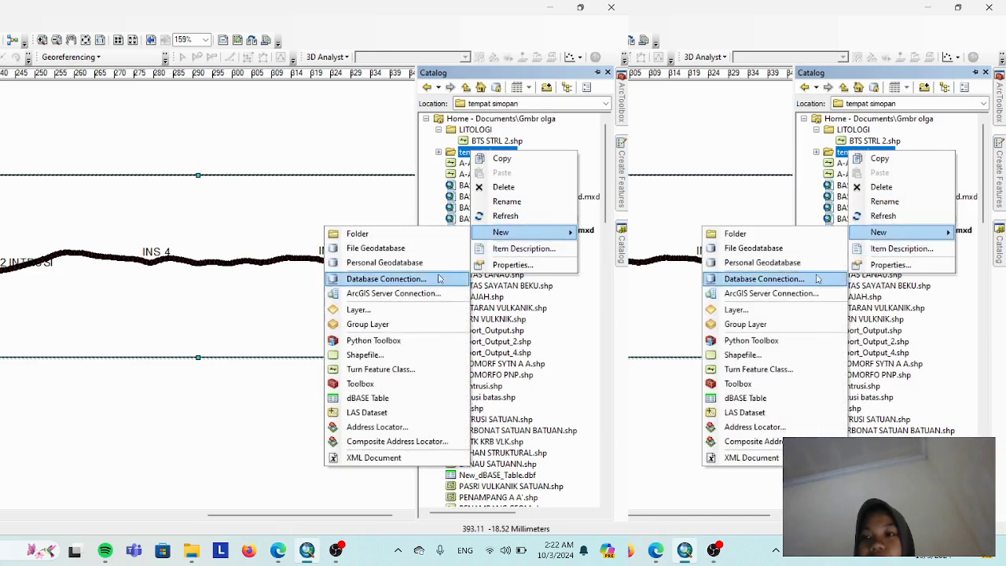
left_click(353, 354)
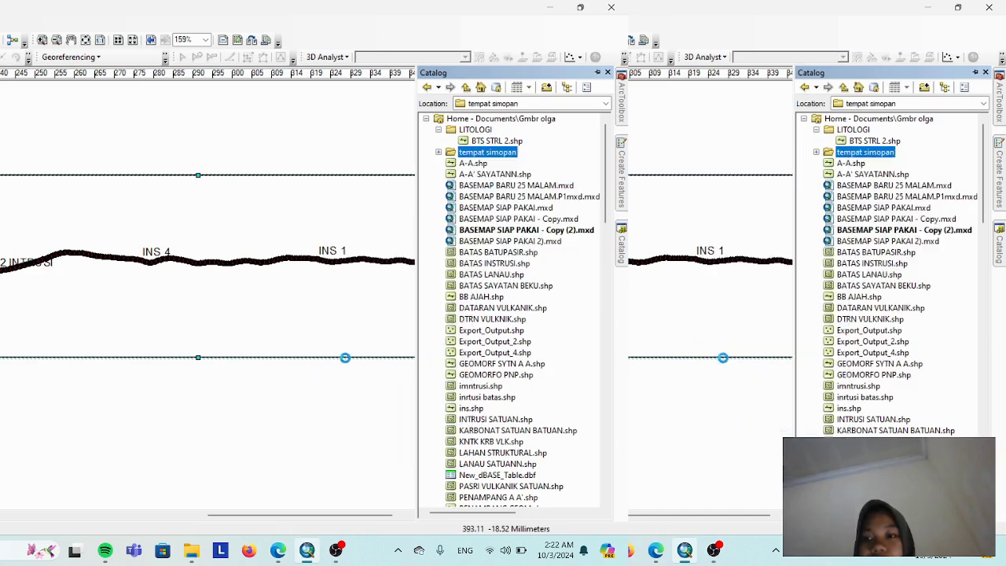
left_click(157, 157)
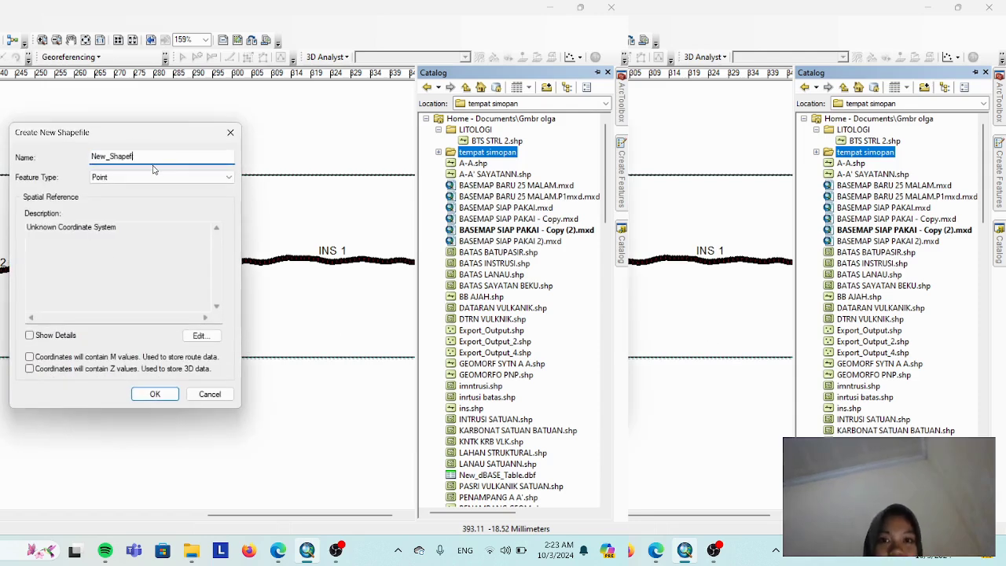
key("BackSpace")
key("BackSpace")
key("BackSpace")
key("BackSpace")
key("BackSpace")
key("BackSpace")
key("BackSpace")
key("BackSpace")
key("BackSpace")
key("BackSpace")
key("BackSpace")
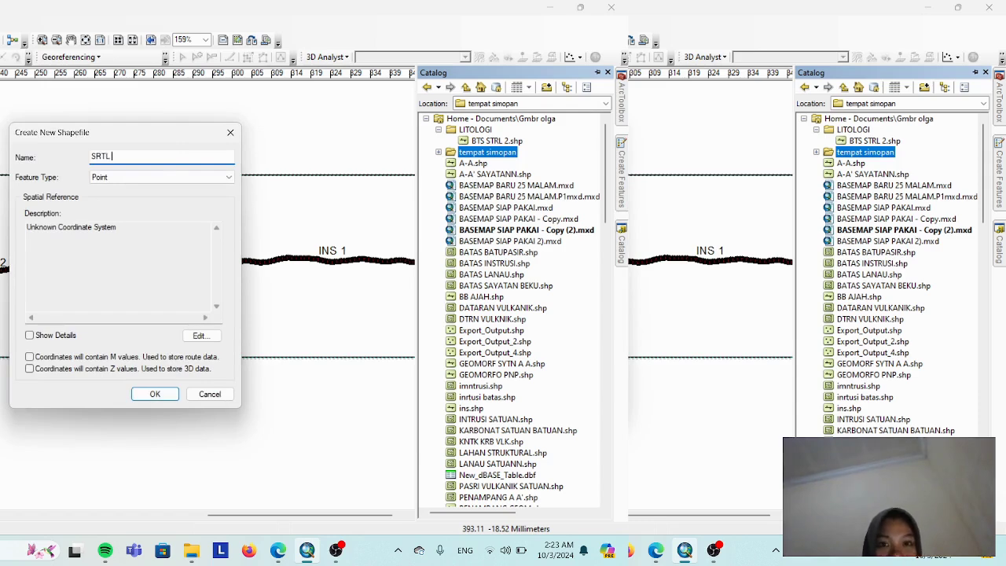
left_click(212, 177)
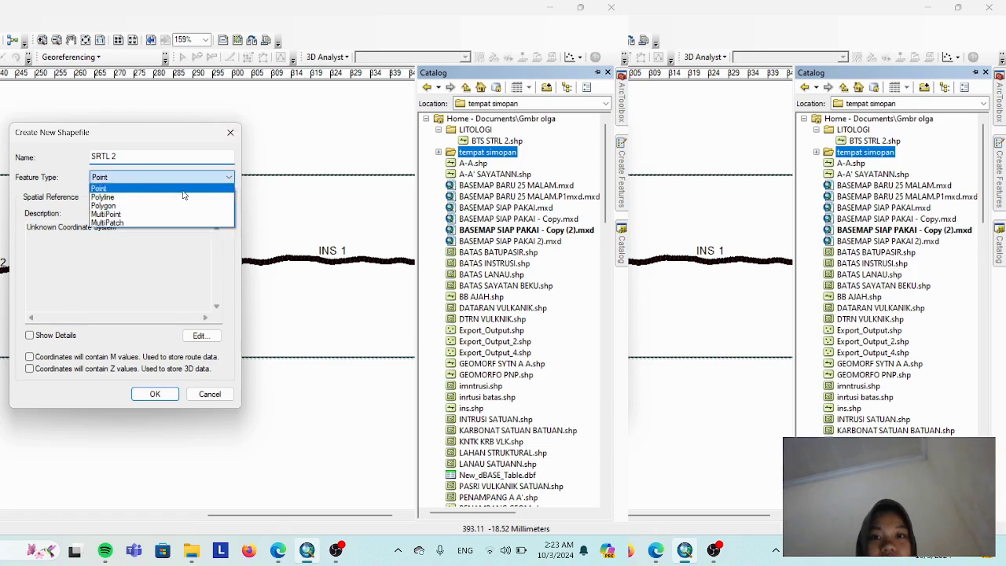
left_click(118, 204)
- Assign the WGS 1984 UTM Zone 49S coordinate system to the SRTL 2 shapefile and create it
left_click(200, 336)
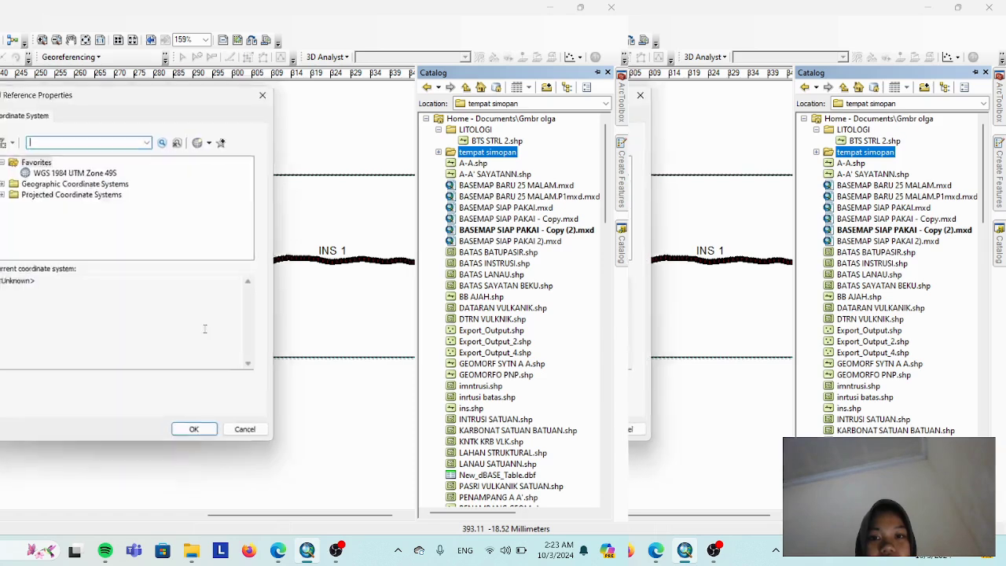
left_click(101, 172)
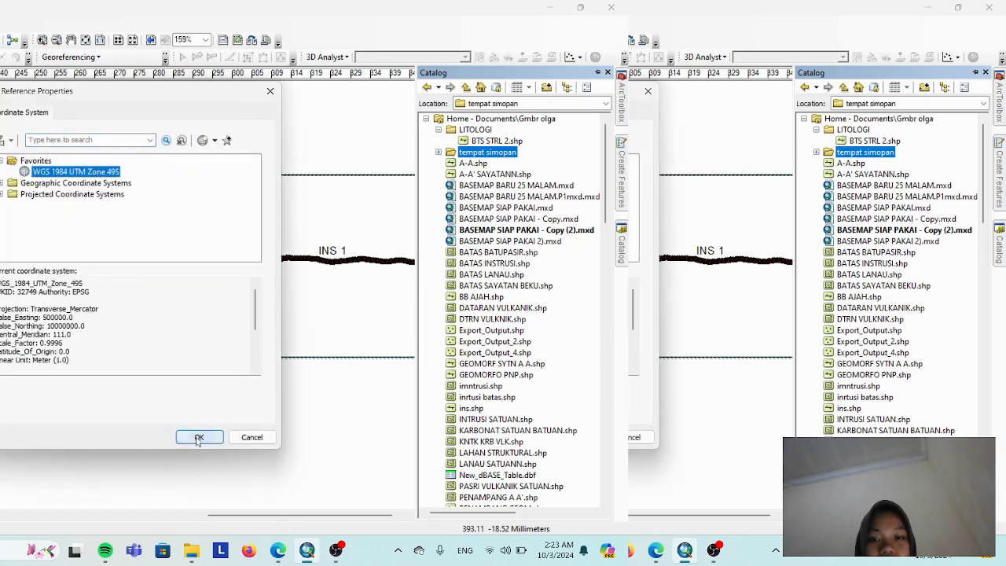
left_click(198, 437)
left_click(154, 390)
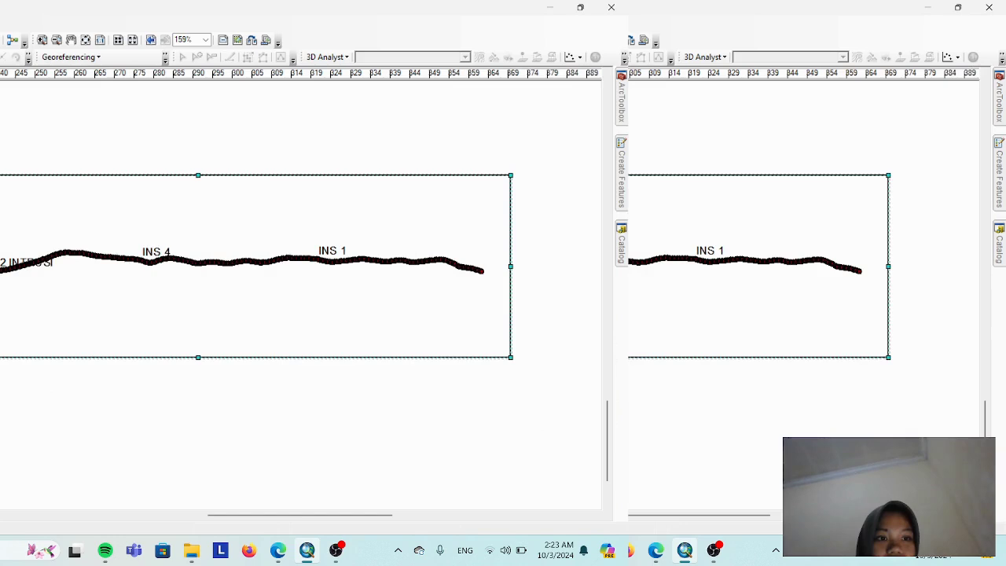
- Try to draw a SRTL 2 line along the profile up to the 2 INTRUSI label
left_click(9, 260)
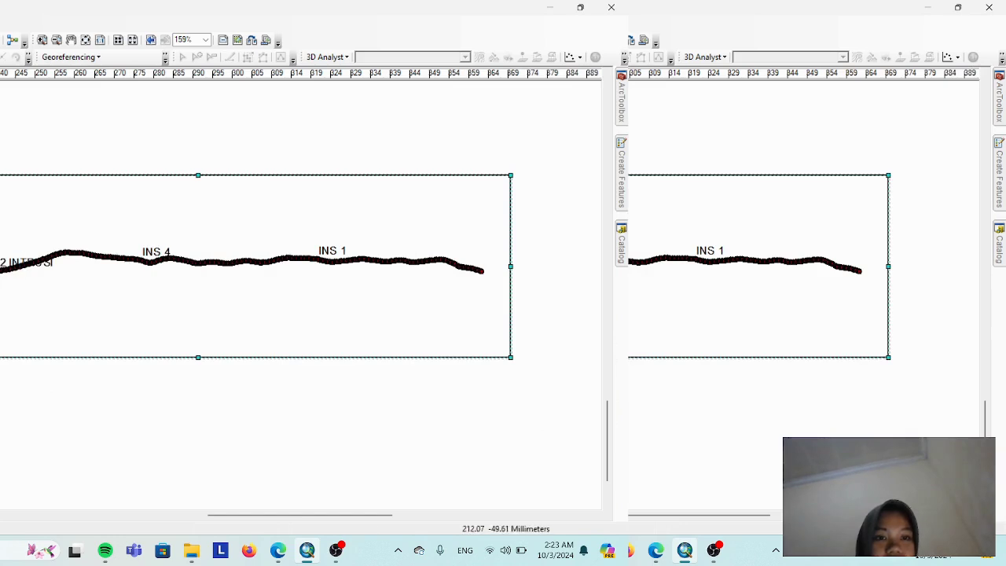
mouse_move(621, 206)
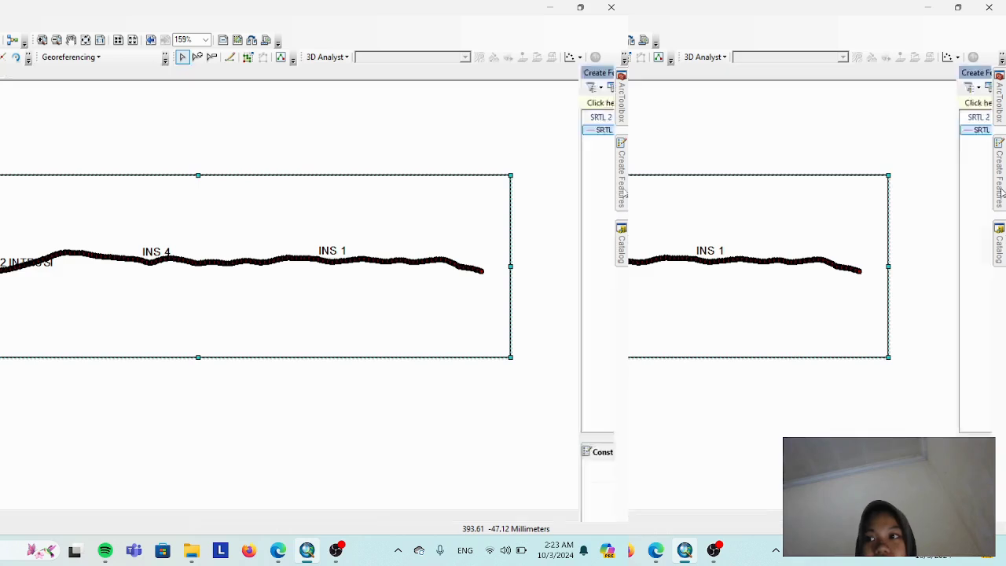
left_click(462, 129)
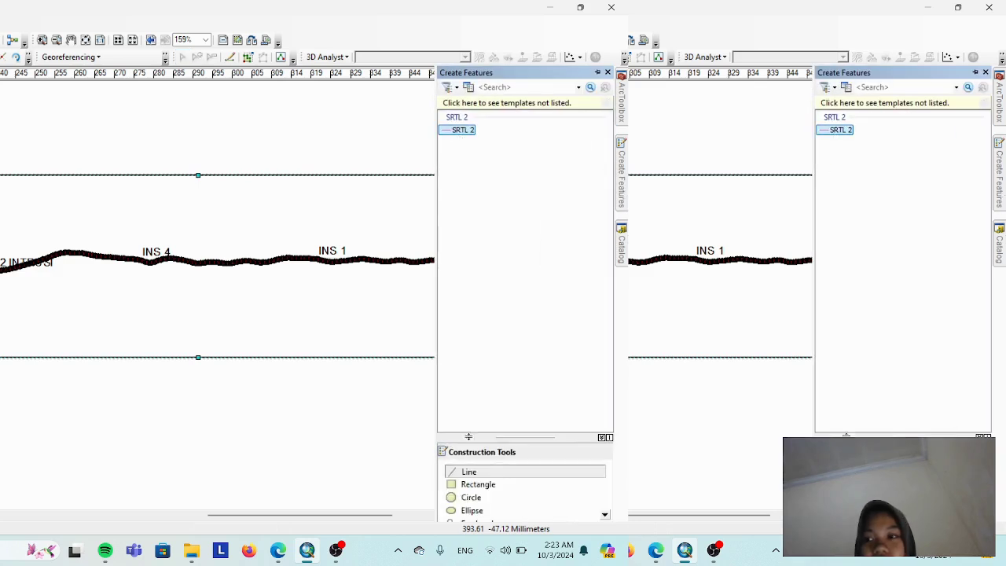
left_click(482, 474)
scroll(0, 260, "down", 3)
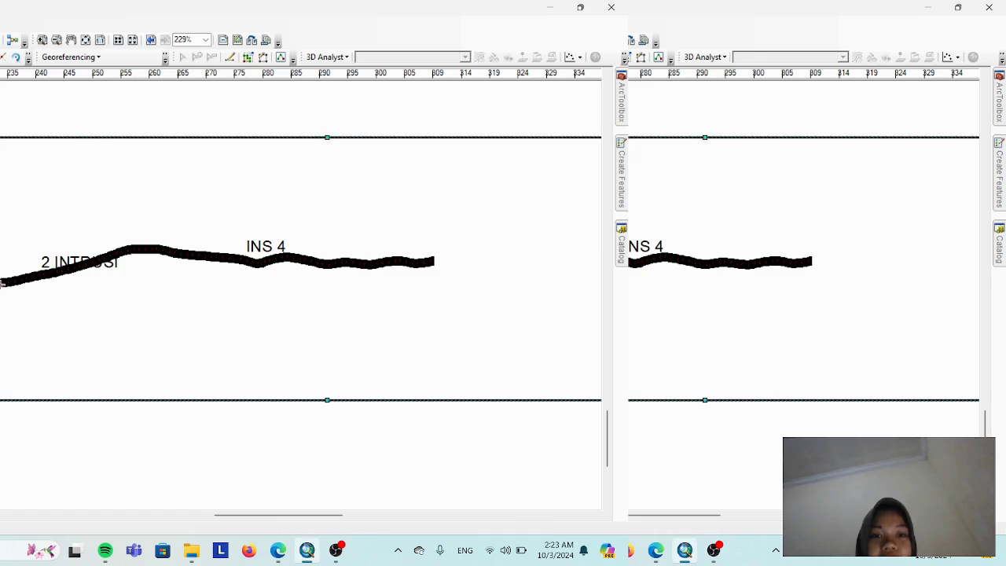
left_click(45, 274)
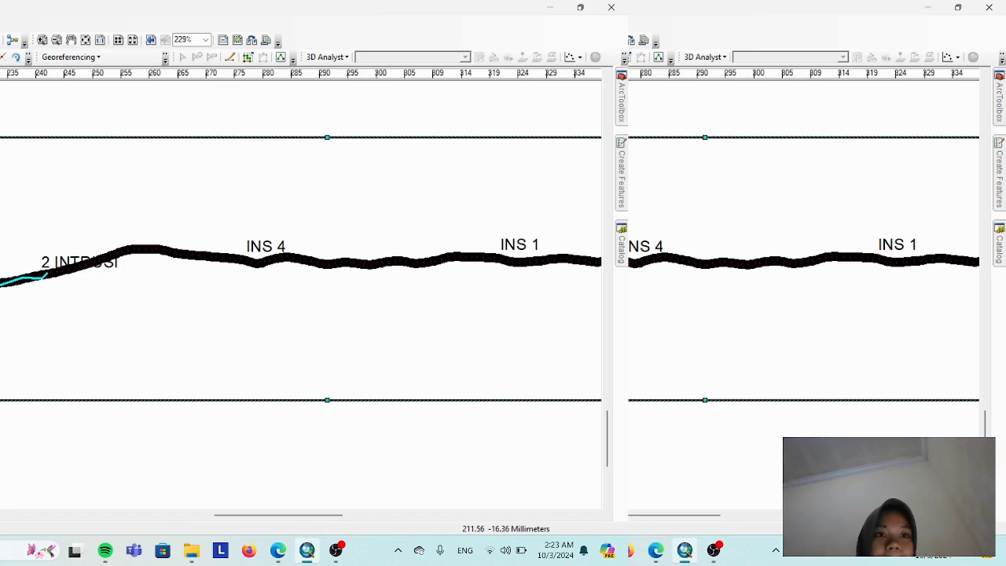
left_click(134, 316)
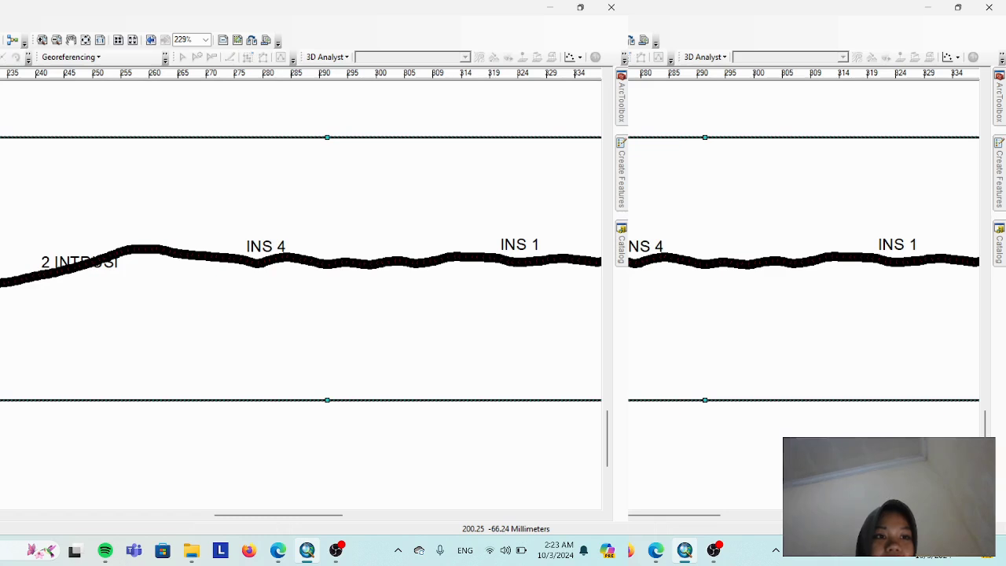
- Retry the SRTL 2 line along the profile up to the start of the 2 INTRUSI label and delete it
mouse_move(626, 262)
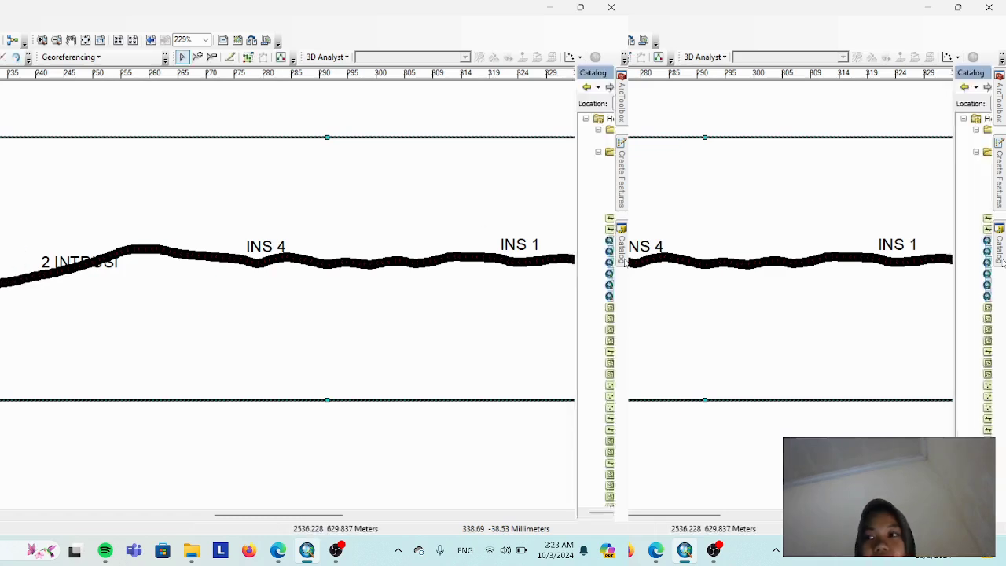
mouse_move(621, 192)
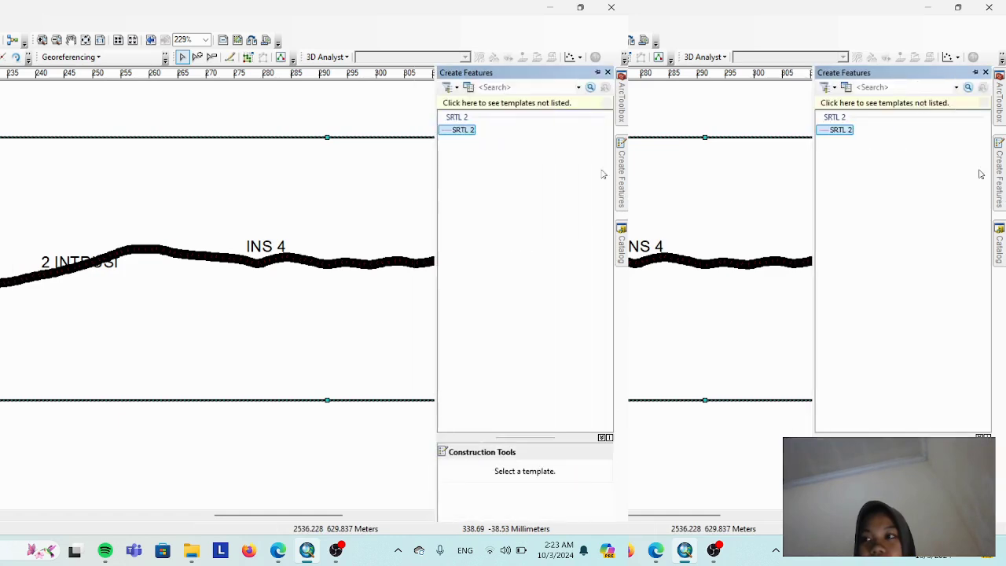
left_click(460, 132)
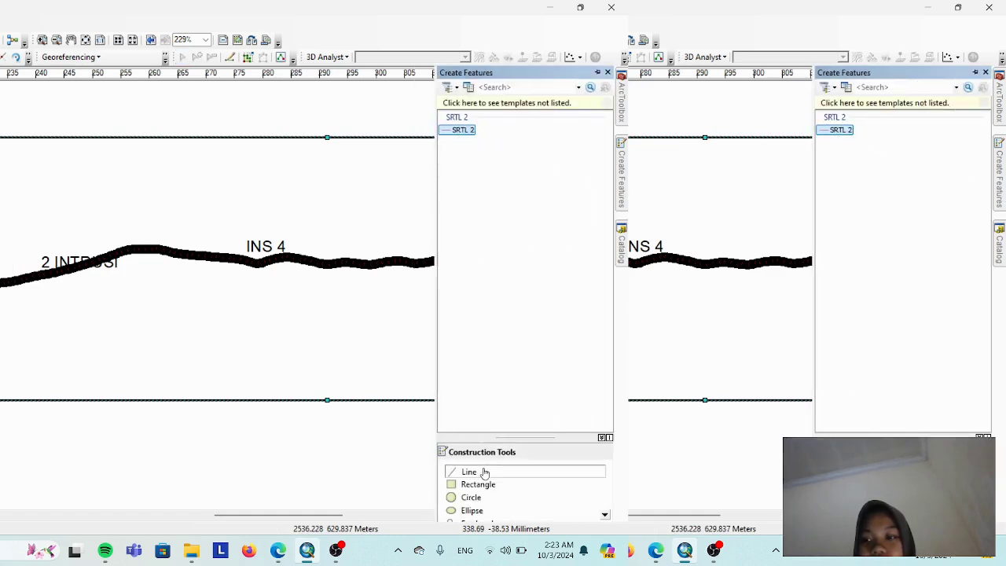
scroll(202, 283, "down", 3)
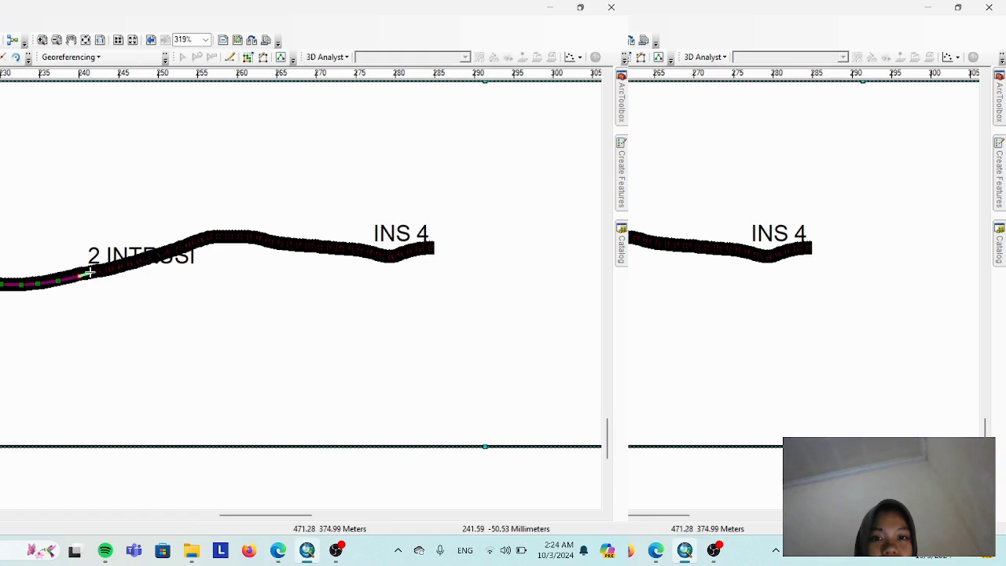
double_click(97, 270)
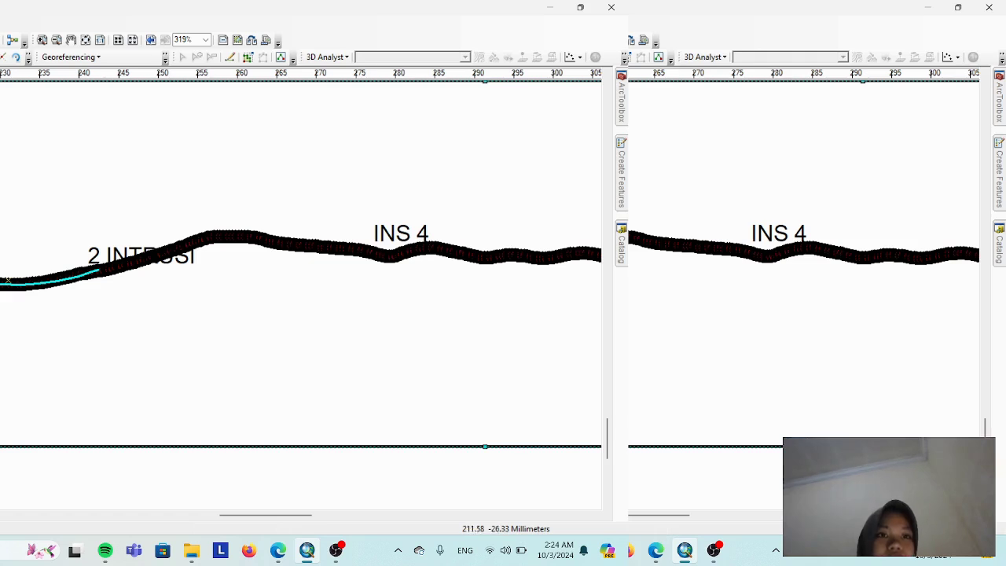
key("Delete")
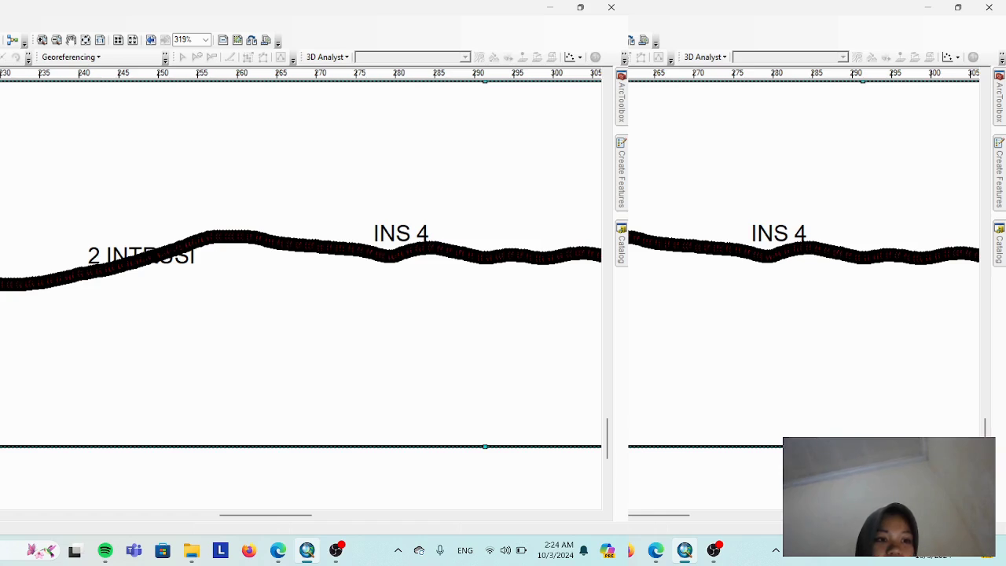
- Draw a new line along the profile up to the 2 INTRUSI boundary with the SRTL 2 template and end the edit session
left_click_drag(36, 368, 0, 333)
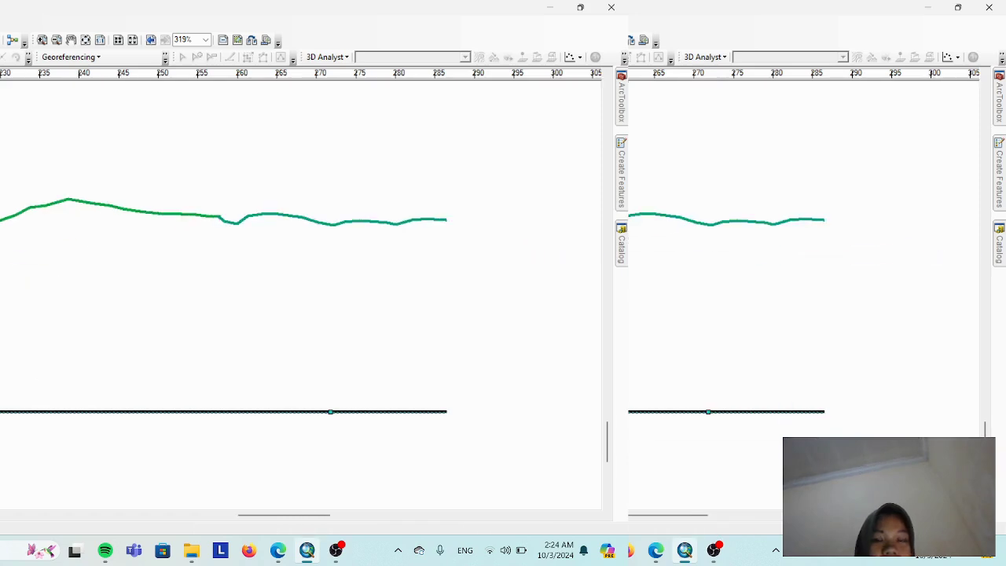
scroll(6, 313, "down", 1)
scroll(7, 312, "up", 1)
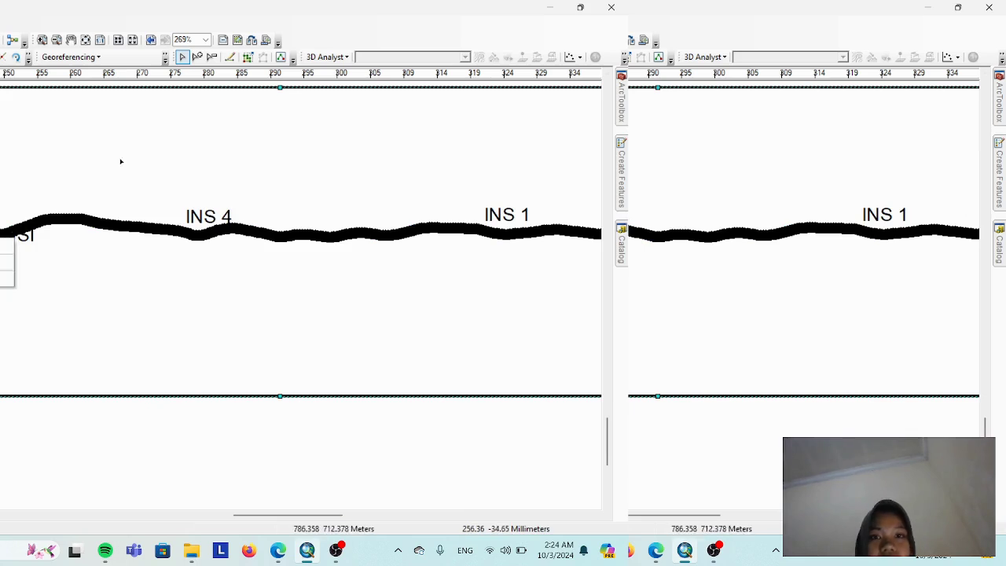
left_click(621, 173)
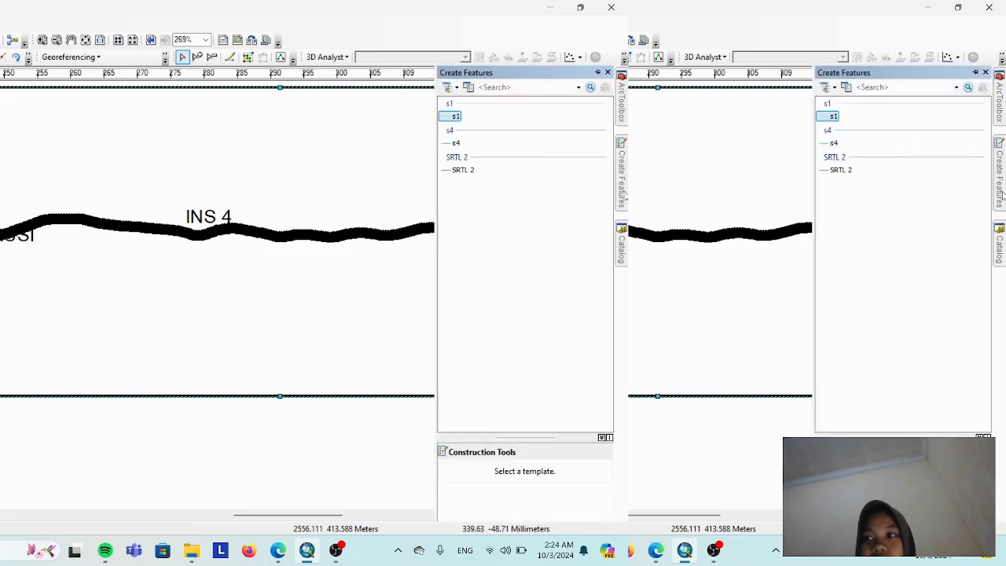
left_click(462, 170)
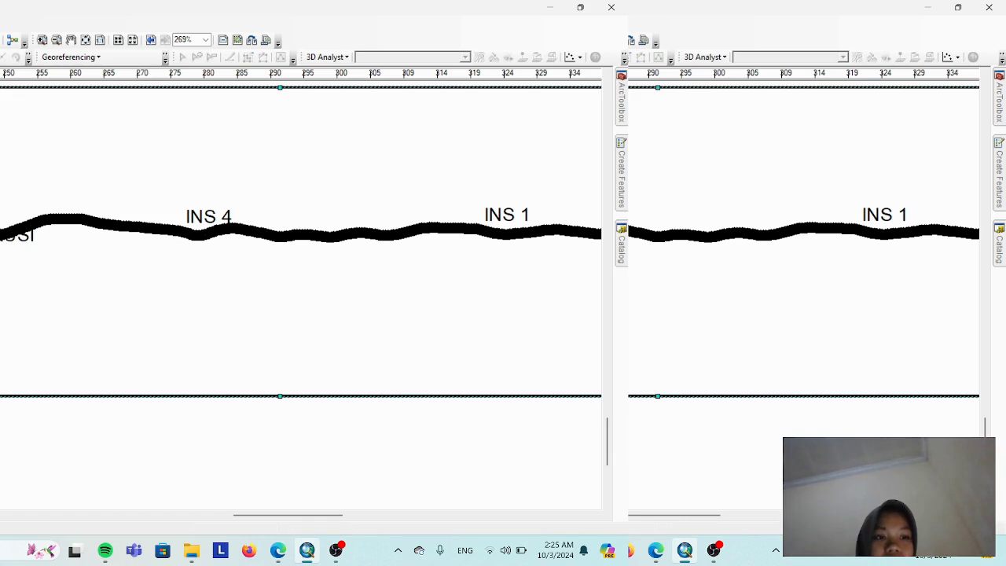
- Examine the coloured unit lines along the section profile and compare them with the unit areas on the map
scroll(204, 285, "down", 2)
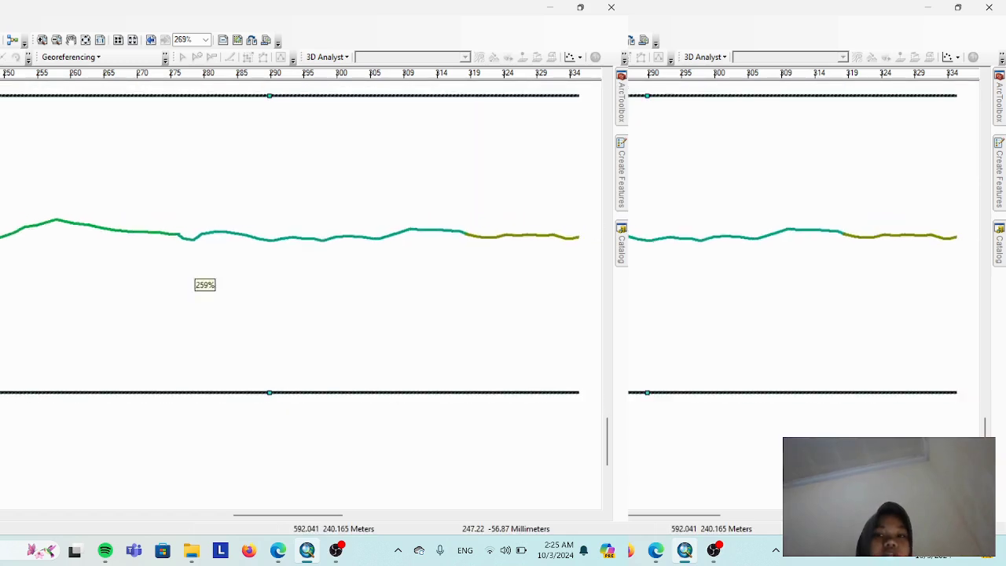
scroll(205, 284, "down", 1)
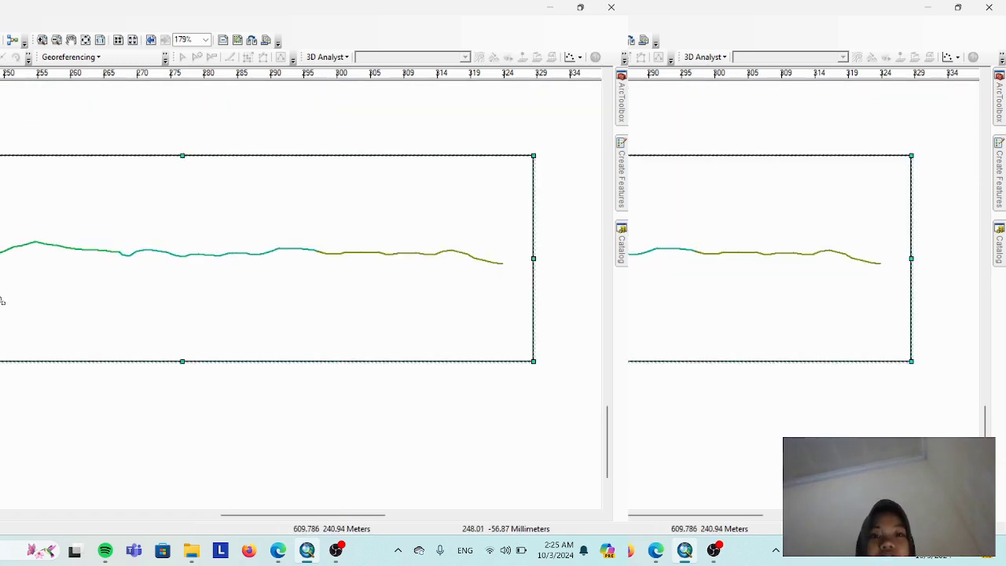
left_click_drag(135, 279, 102, 305)
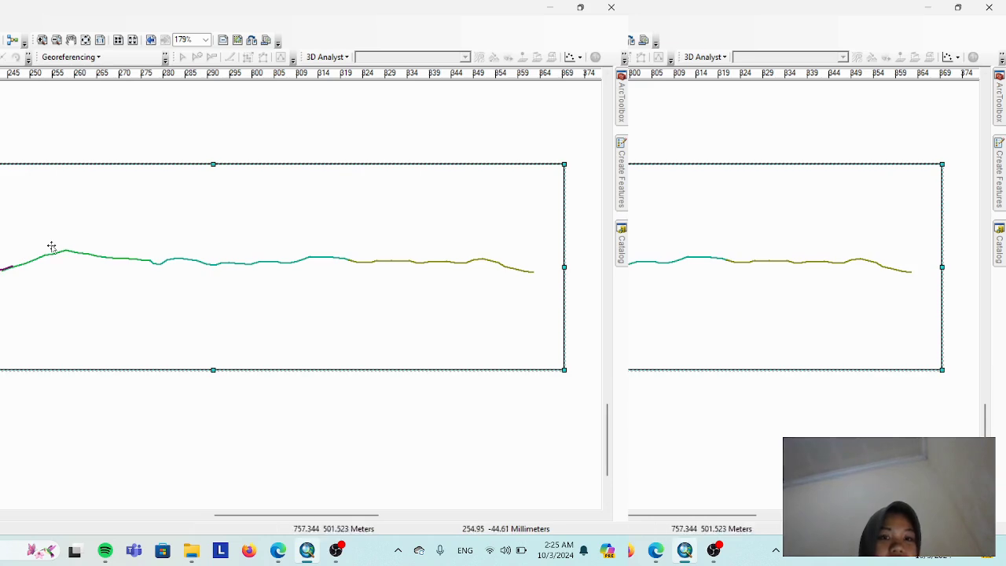
scroll(49, 246, "up", 5)
left_click_drag(58, 253, 365, 427)
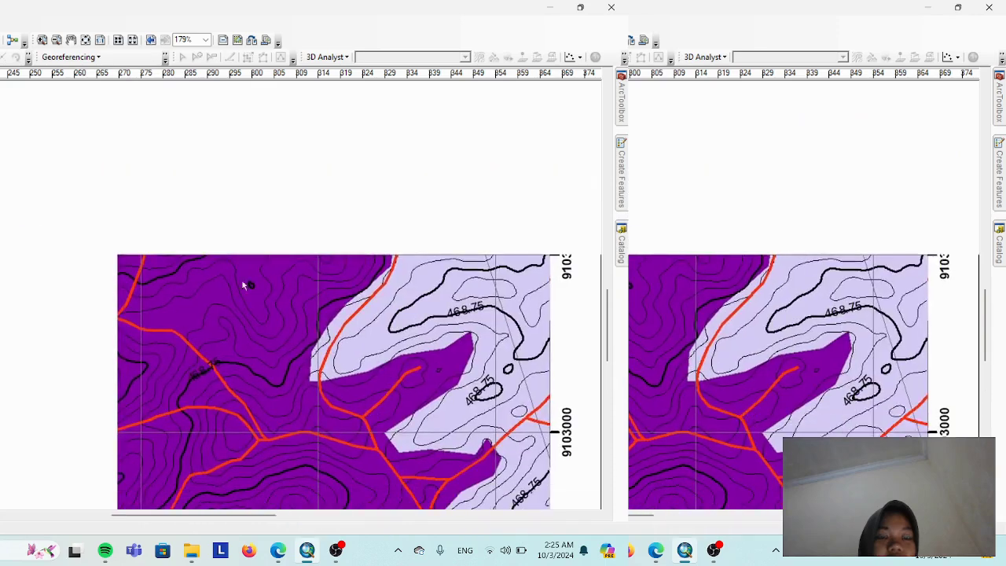
left_click_drag(7, 220, 356, 397)
left_click_drag(11, 224, 255, 366)
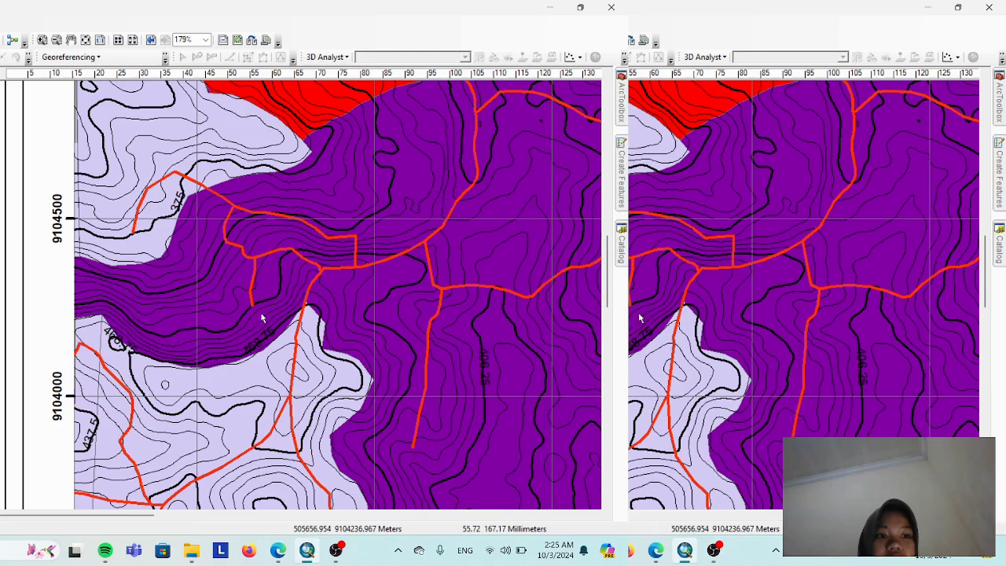
left_click_drag(434, 468, 134, 46)
left_click_drag(210, 241, 164, 70)
left_click_drag(207, 360, 246, 66)
left_click_drag(251, 331, 387, 160)
left_click_drag(448, 188, 0, 186)
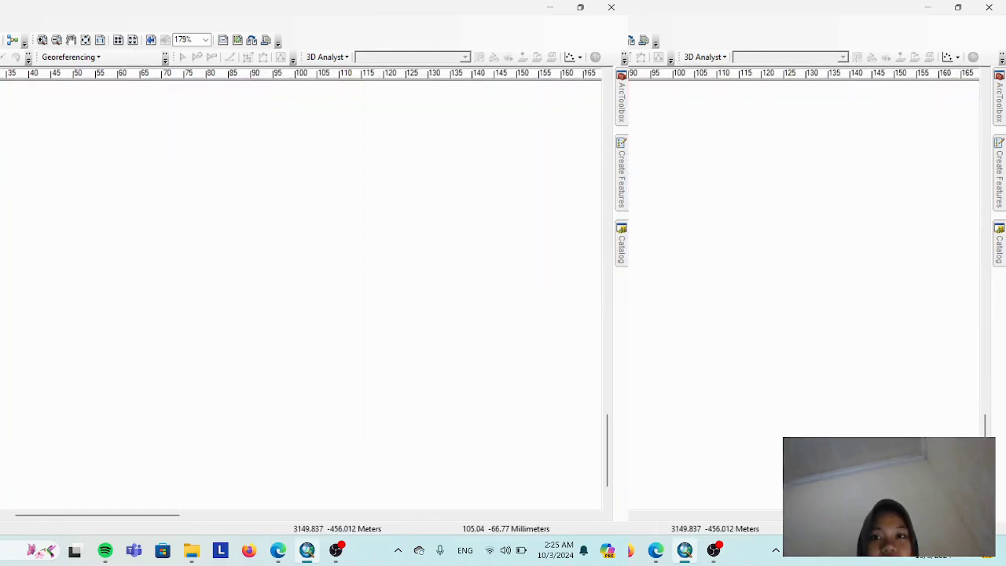
left_click_drag(196, 212, 0, 271)
scroll(202, 282, "down", 1)
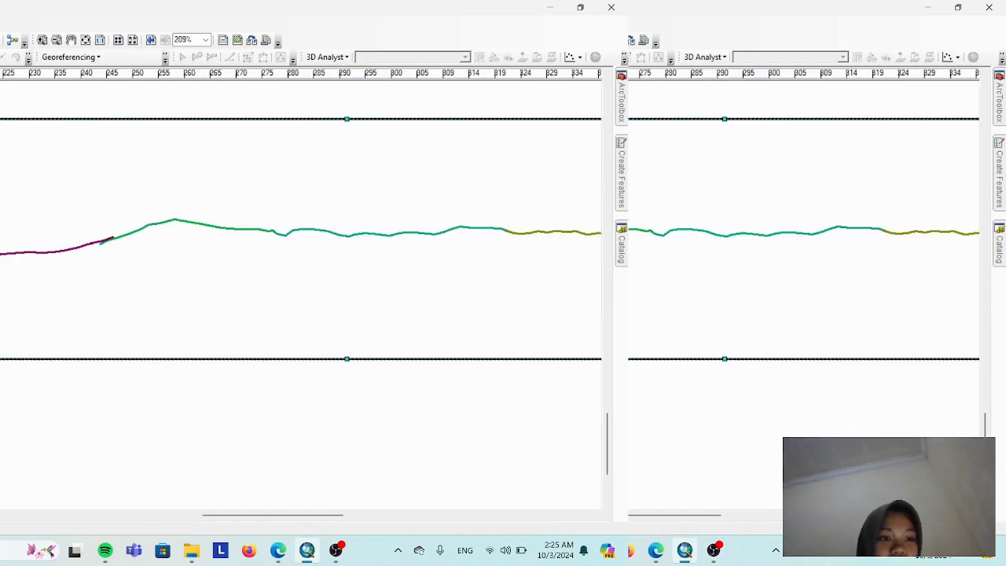
- Recolour the dark magenta unit line of the section profile to a light violet, keeping the width at 1.00
left_click(0, 296)
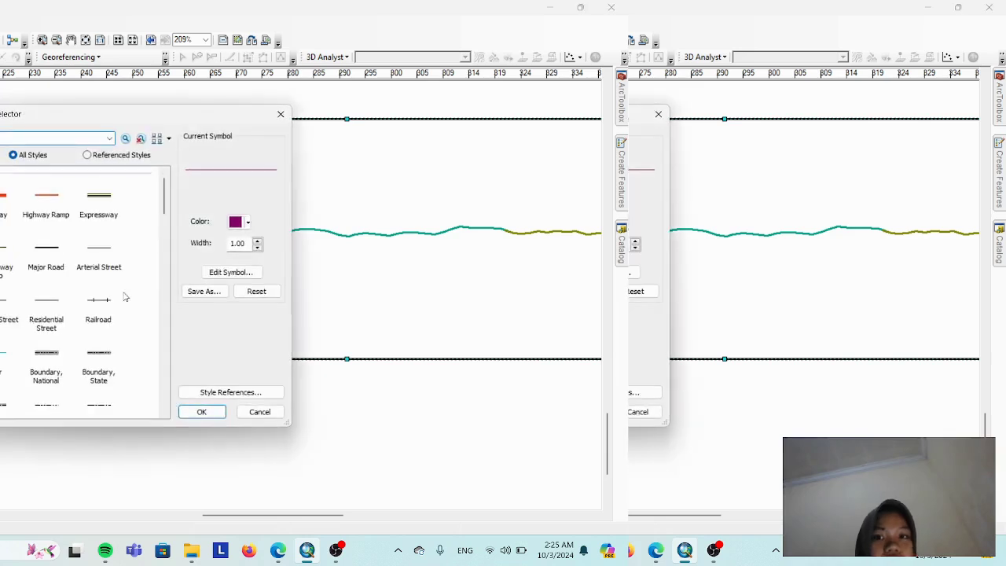
left_click(246, 222)
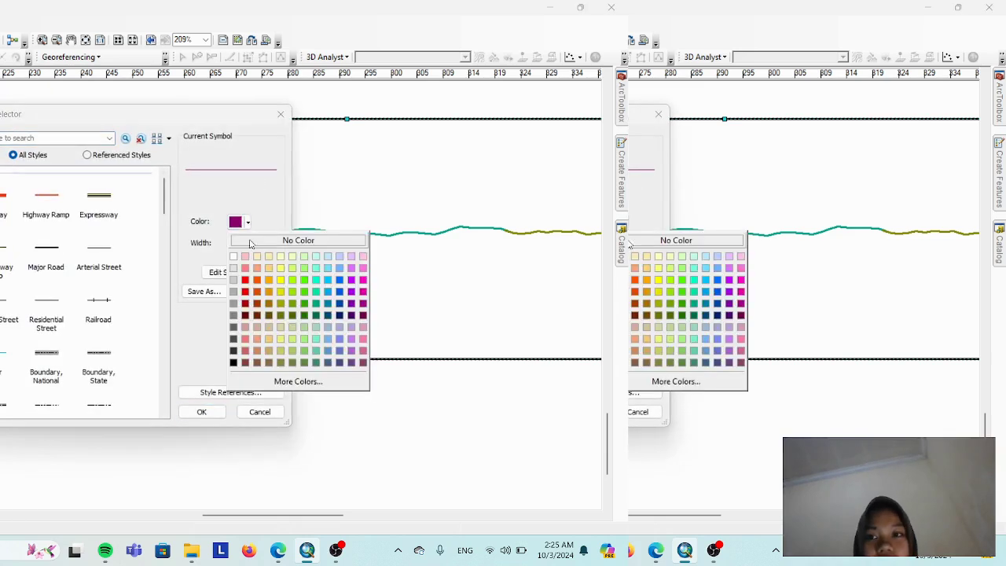
left_click(351, 257)
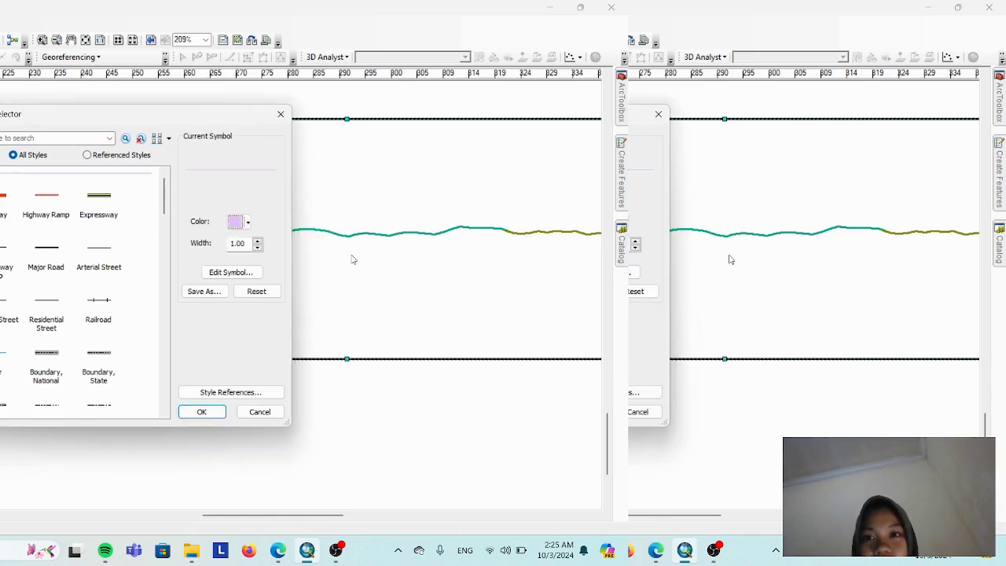
left_click(201, 412)
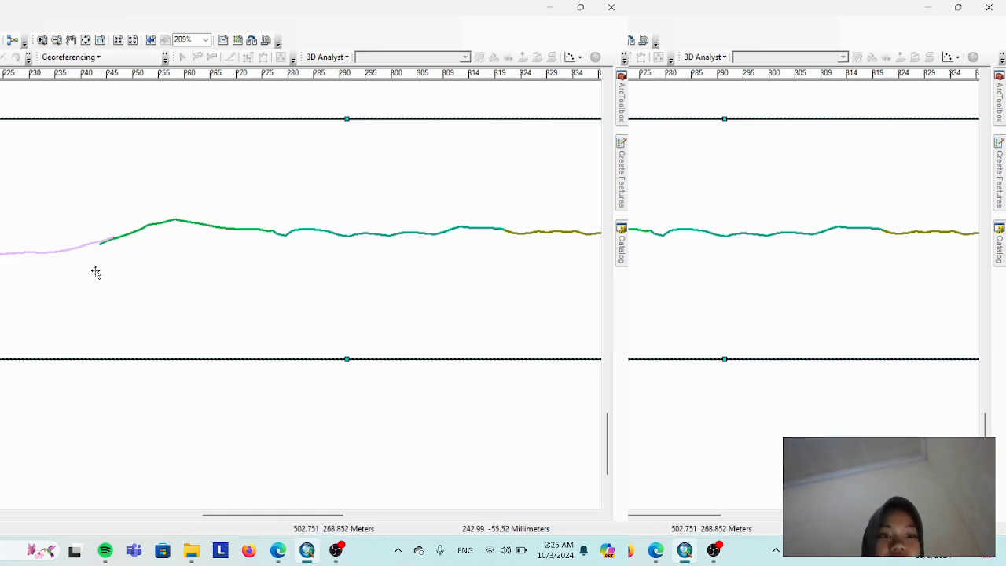
- Change the green unit line over the profile's highest hump to bright red
left_click_drag(323, 284, 33, 315)
left_click_drag(18, 315, 280, 267)
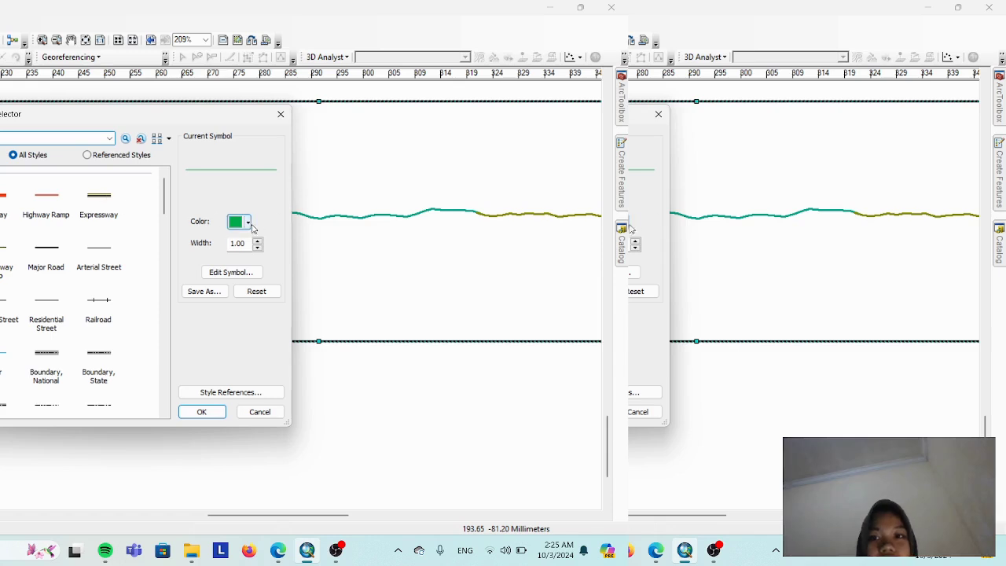
left_click(247, 222)
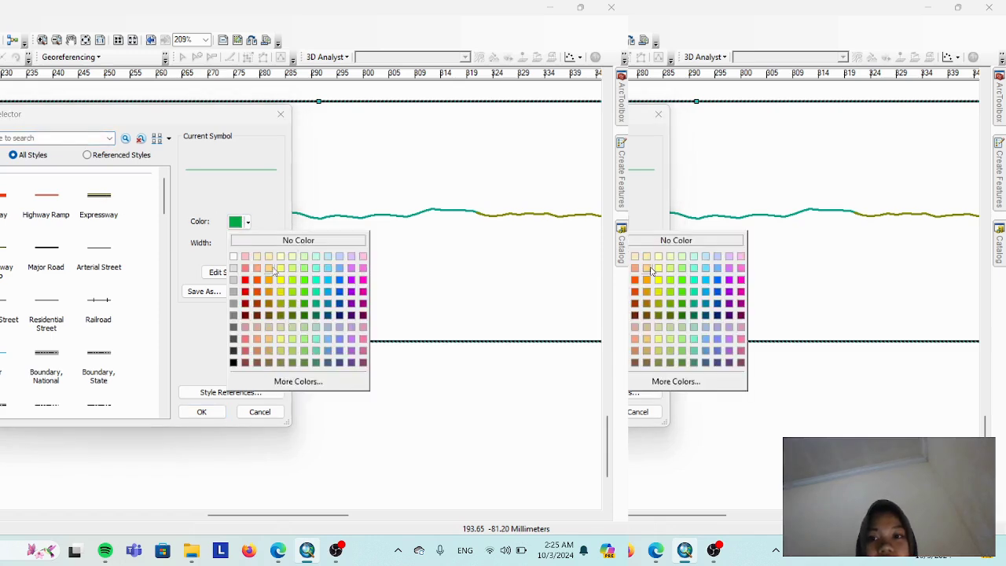
left_click(244, 277)
left_click(201, 412)
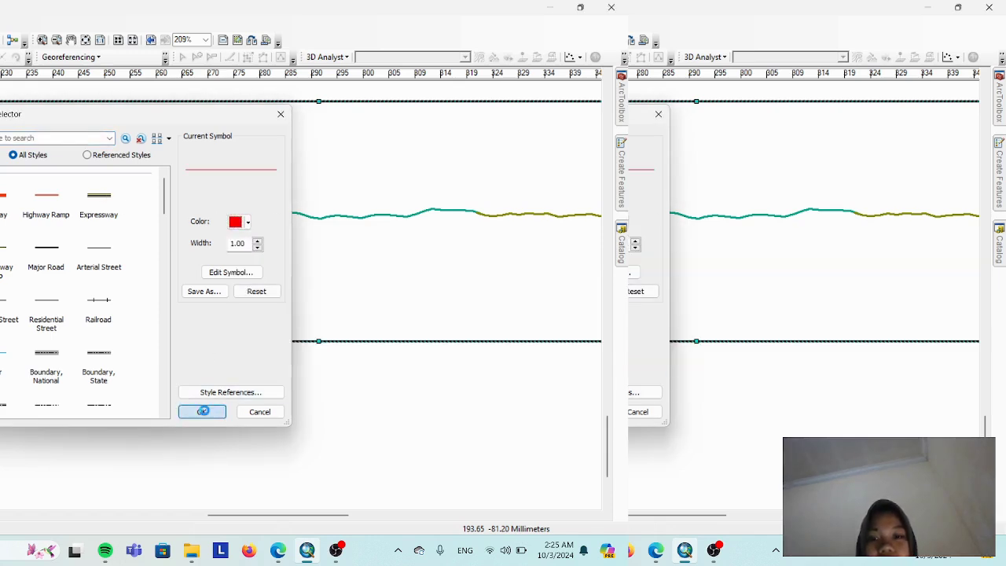
- Change the teal unit line beyond the red segment of the section profile to dark violet
left_click_drag(236, 228, 71, 272)
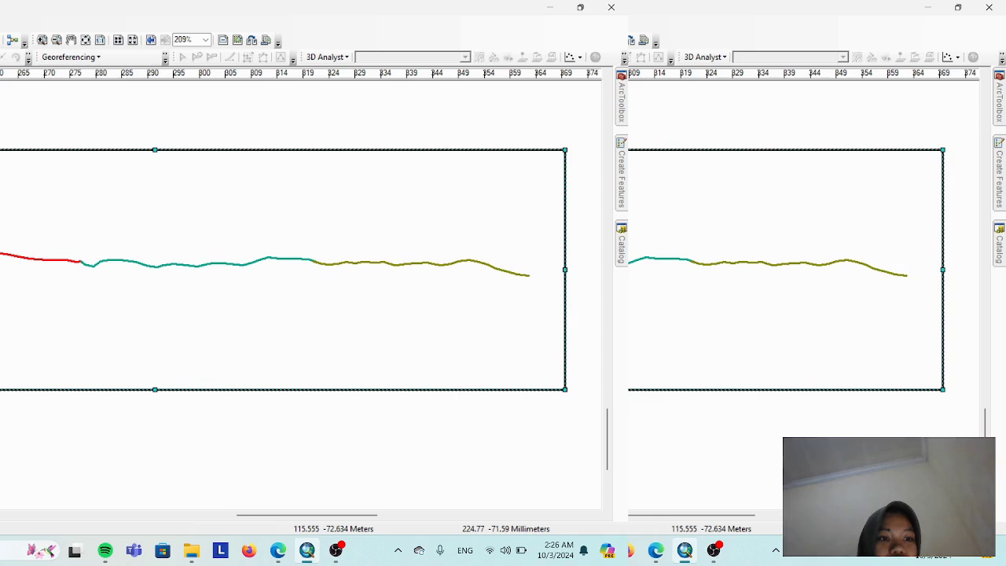
left_click(0, 283)
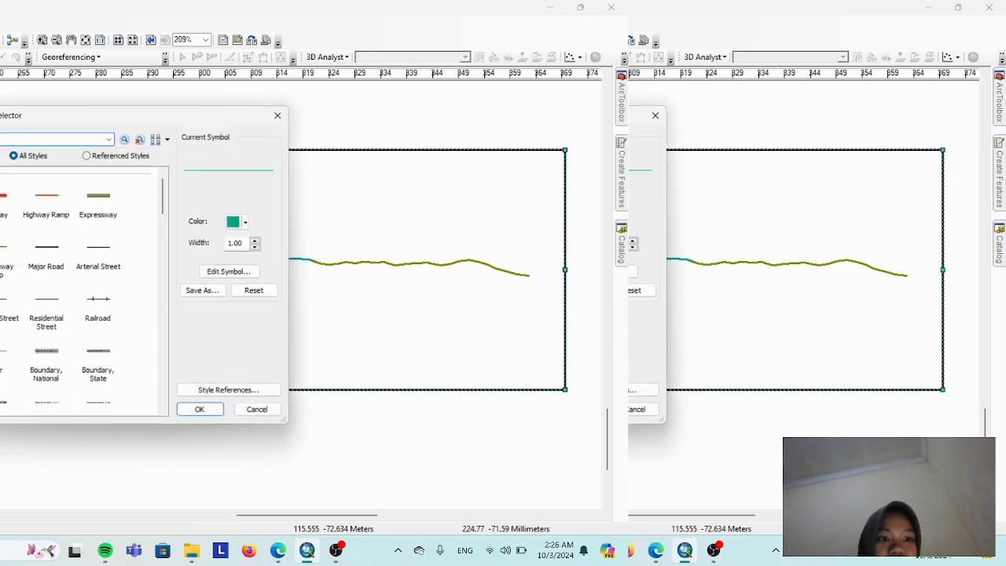
left_click(242, 222)
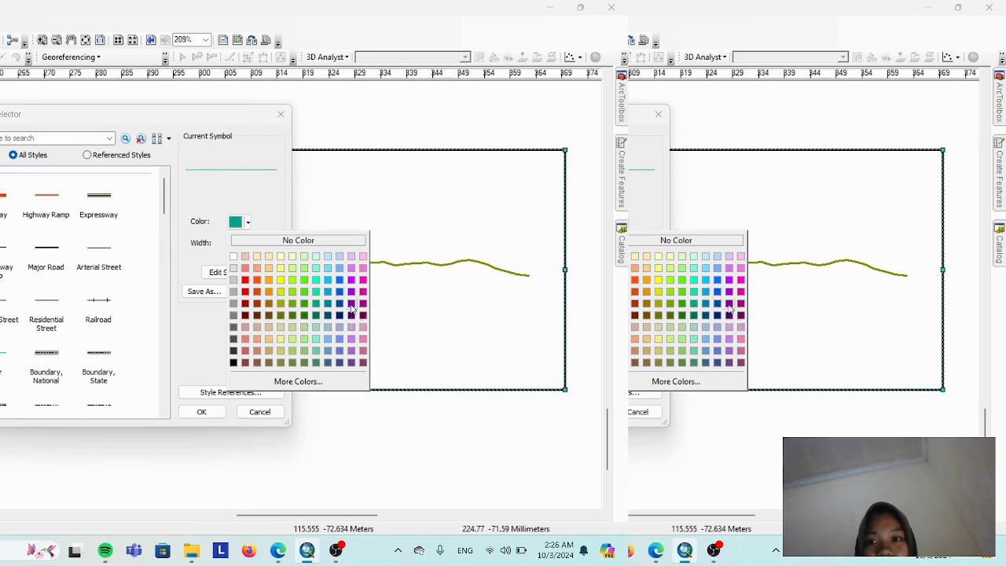
left_click(353, 307)
left_click(200, 411)
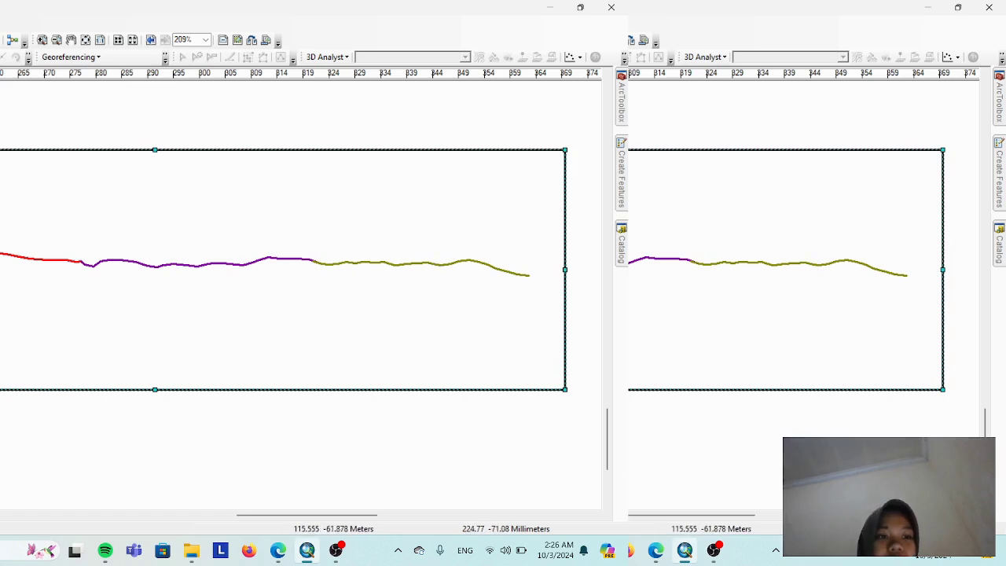
- Change the olive unit line at the far end of the section profile to a brighter violet
left_click(243, 222)
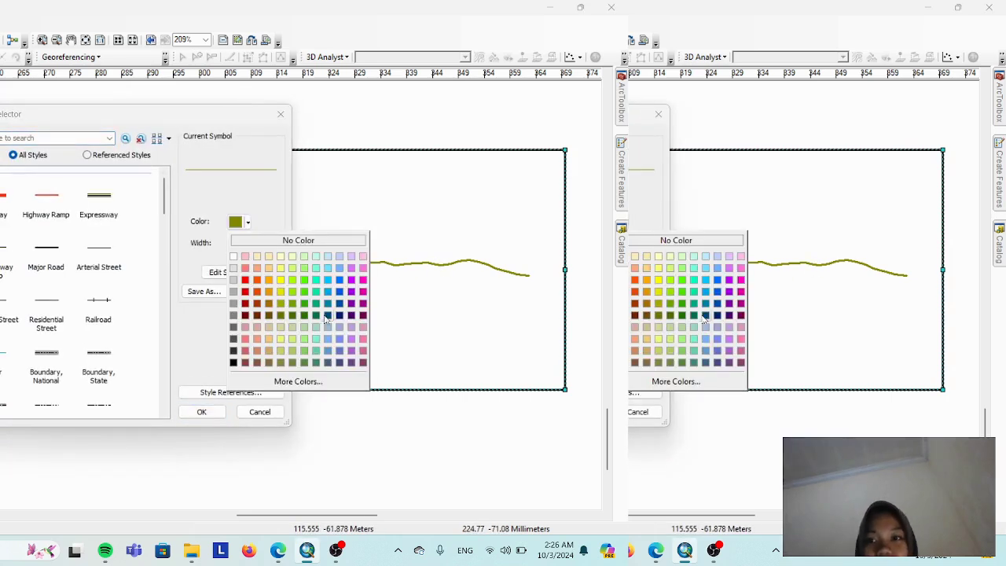
left_click(351, 294)
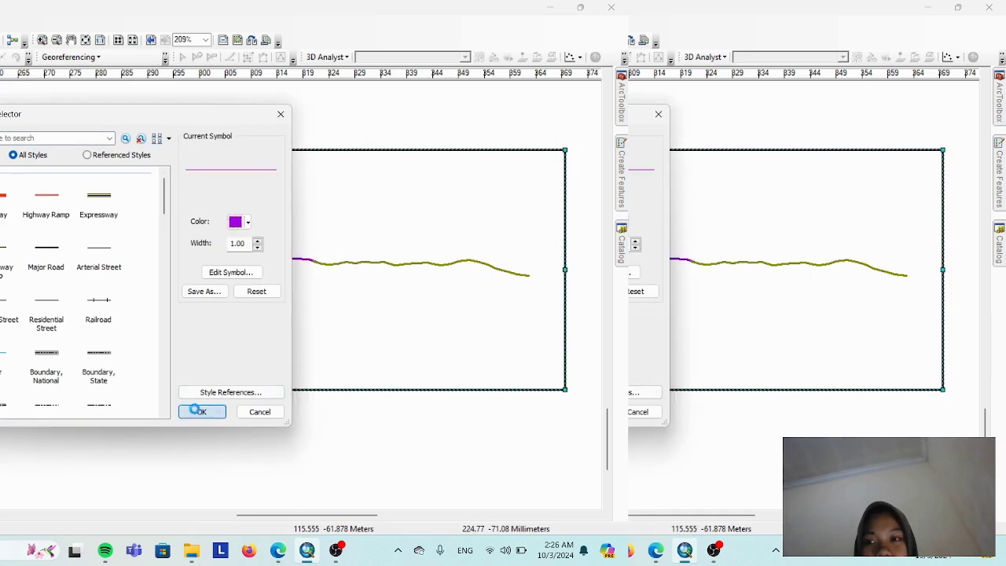
left_click(200, 411)
- Start a new measured grid for the section profile's data frame and proceed to its appearance and interval settings
left_click_drag(235, 336, 319, 313)
scroll(234, 290, "down", 2)
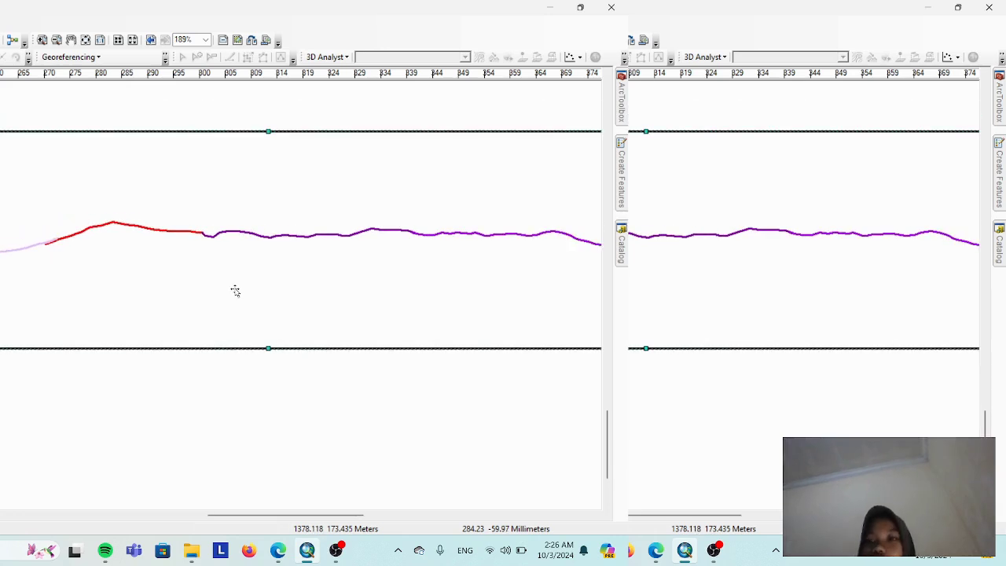
scroll(346, 234, "down", 1)
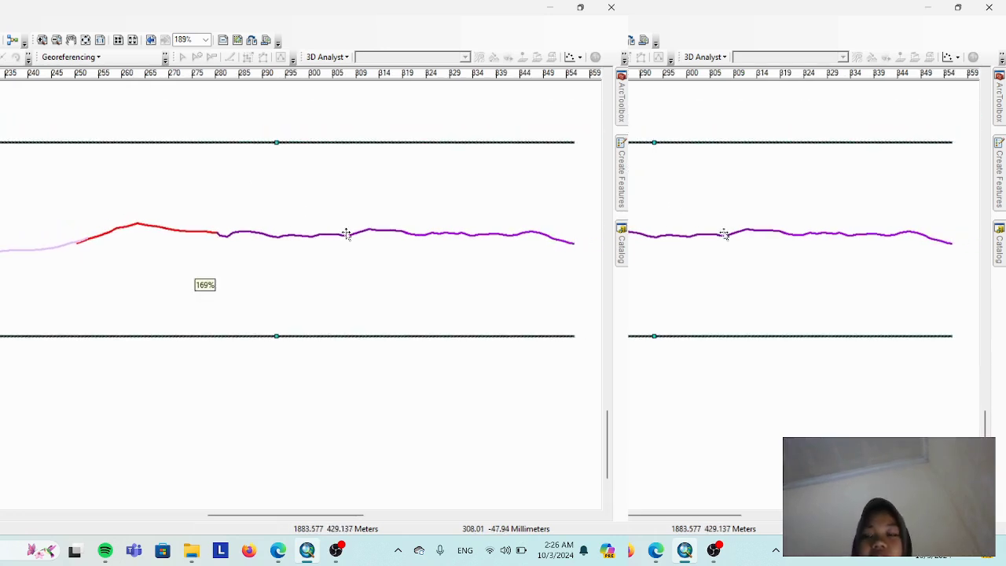
scroll(346, 235, "down", 1)
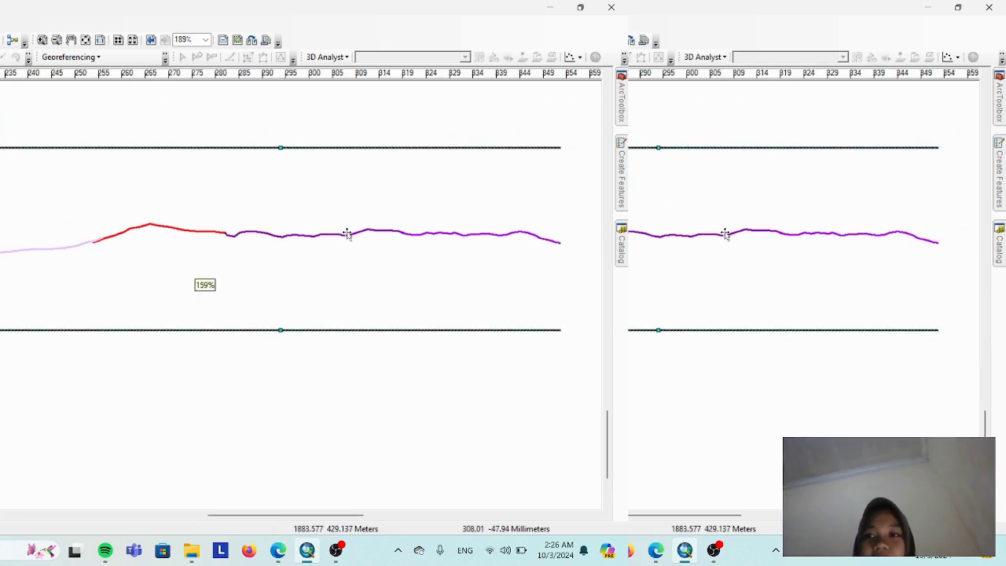
right_click(221, 235)
left_click(299, 471)
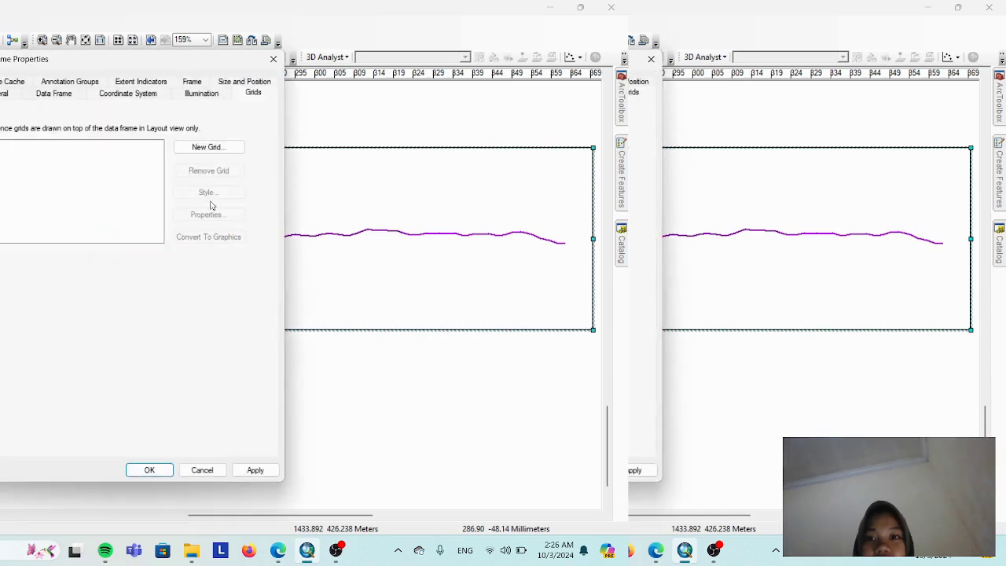
left_click(211, 148)
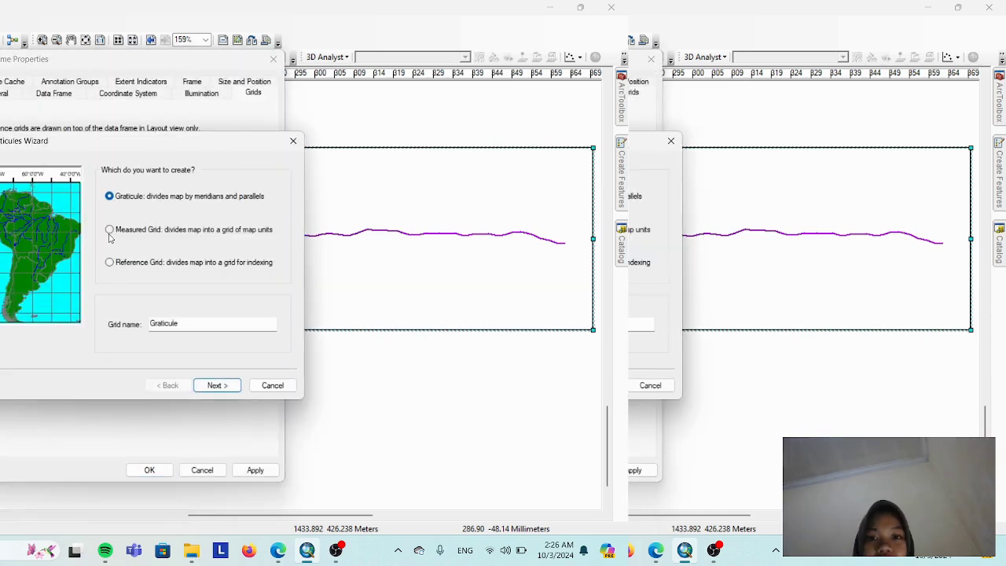
left_click(110, 232)
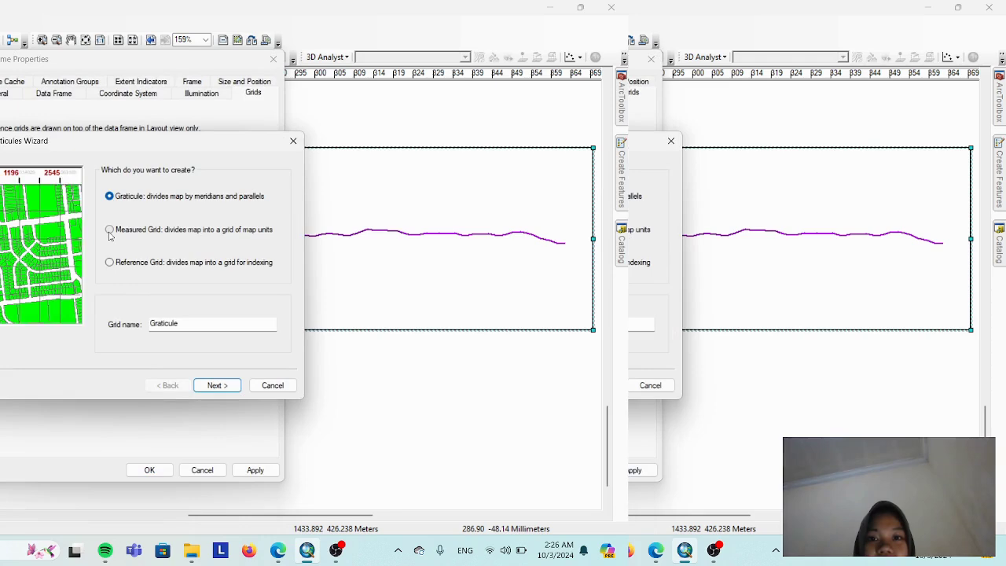
left_click(218, 385)
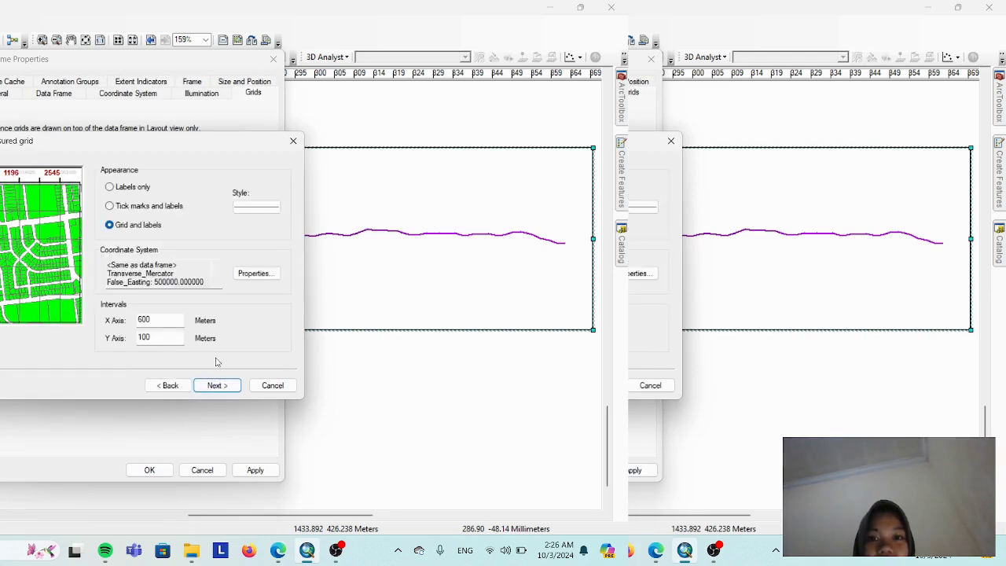
left_click(336, 550)
double_click(490, 407)
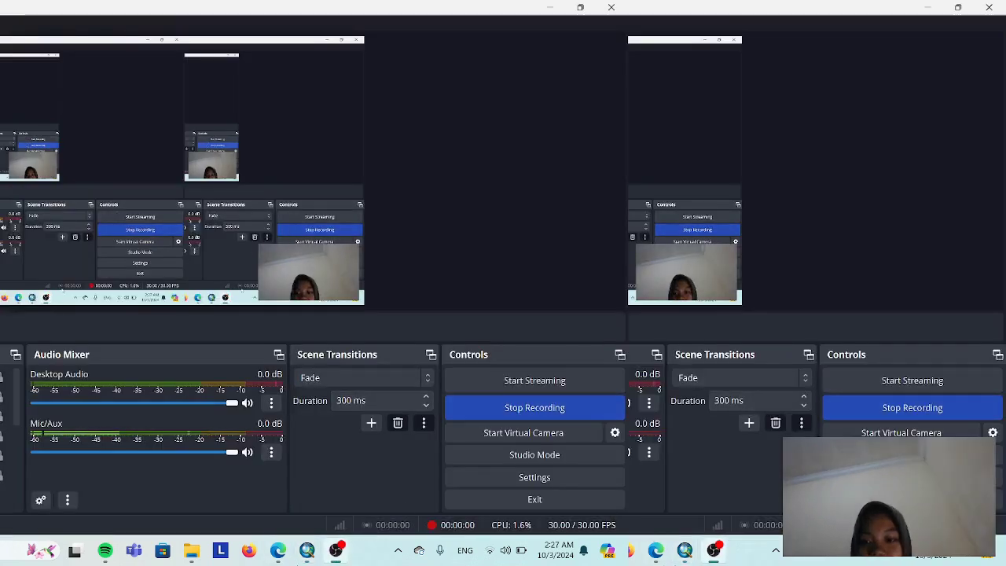
left_click(309, 551)
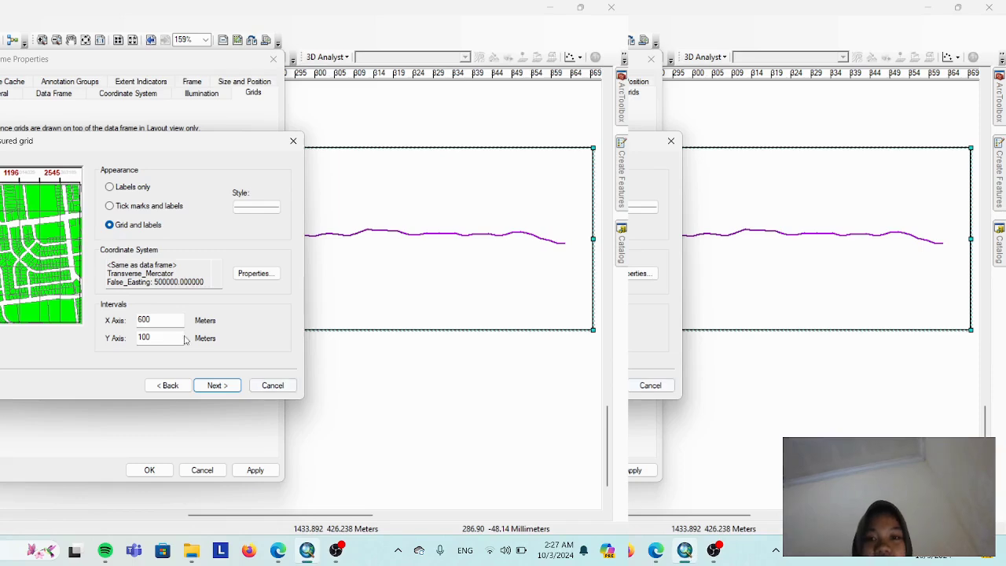
- Finish creating the measured grid with grid and labels, accepting the default axis, label and border settings
left_click(205, 387)
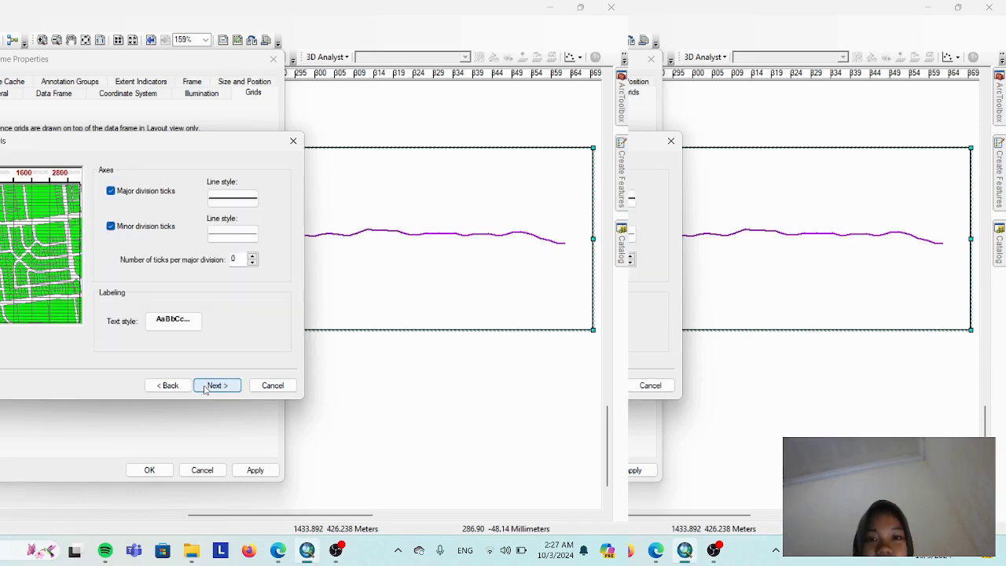
left_click(205, 386)
left_click(205, 387)
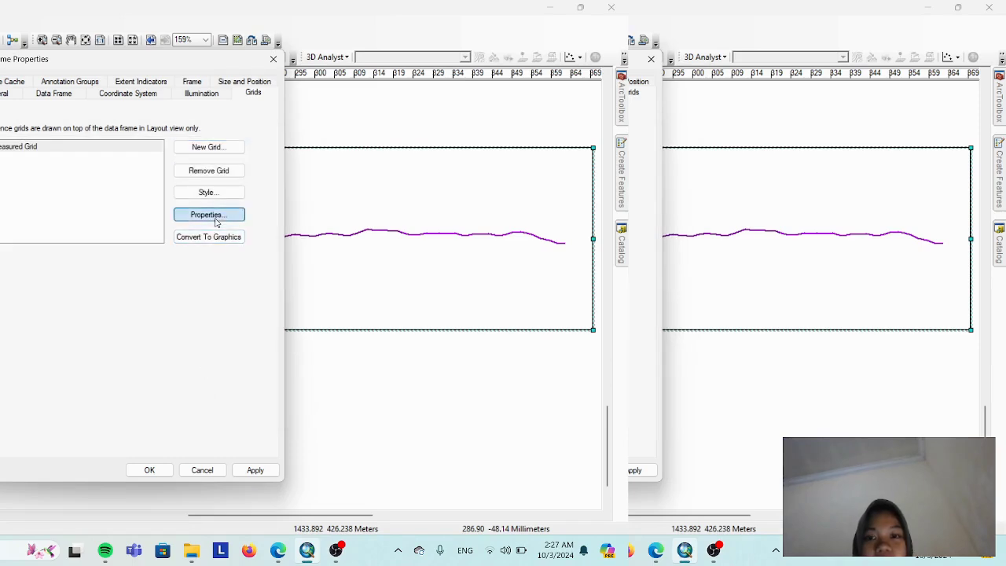
- Set the measured grid's X axis interval to 10000 m and its Y axis interval to 125 m
left_click(214, 217)
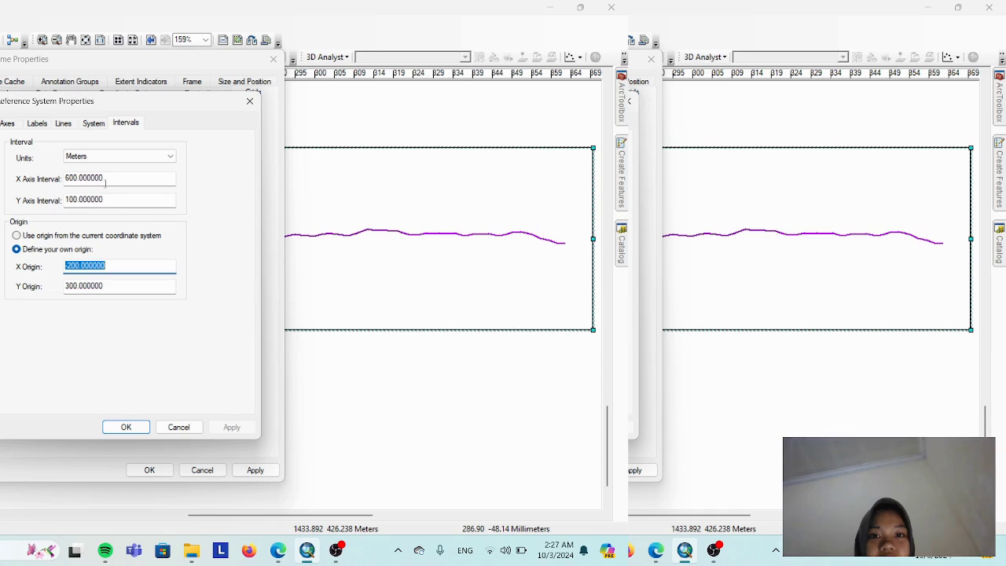
double_click(112, 178)
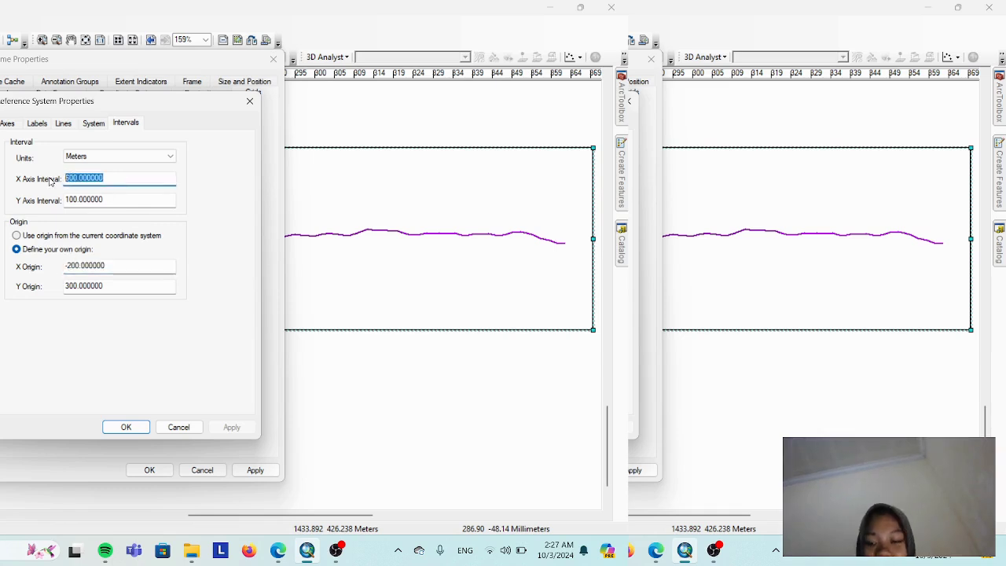
key("BackSpace")
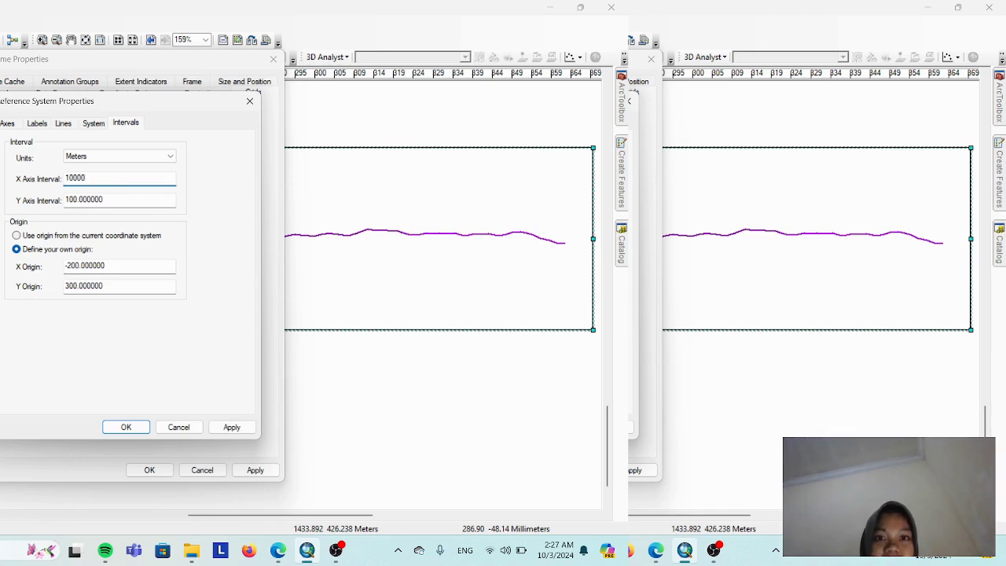
double_click(111, 200)
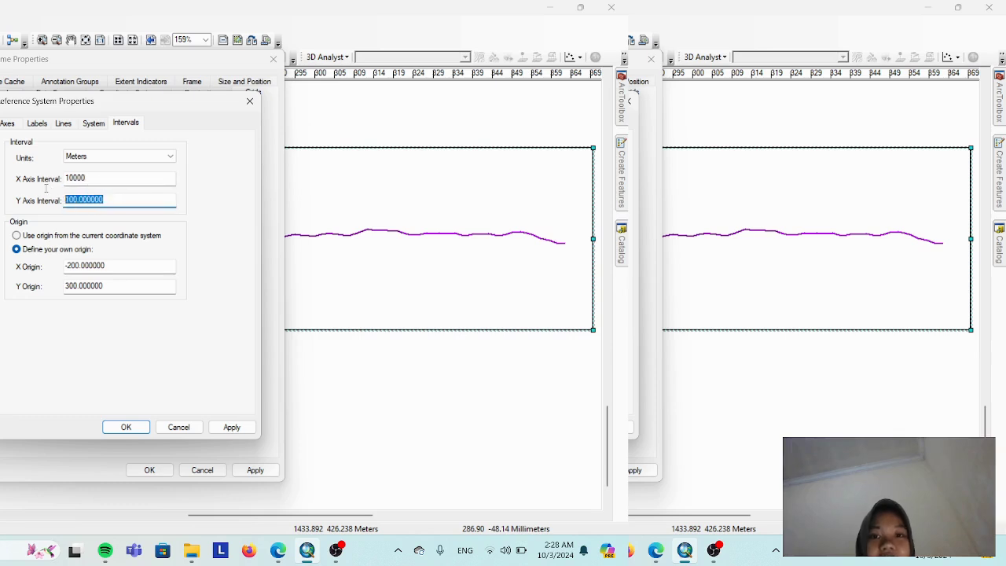
key("BackSpace")
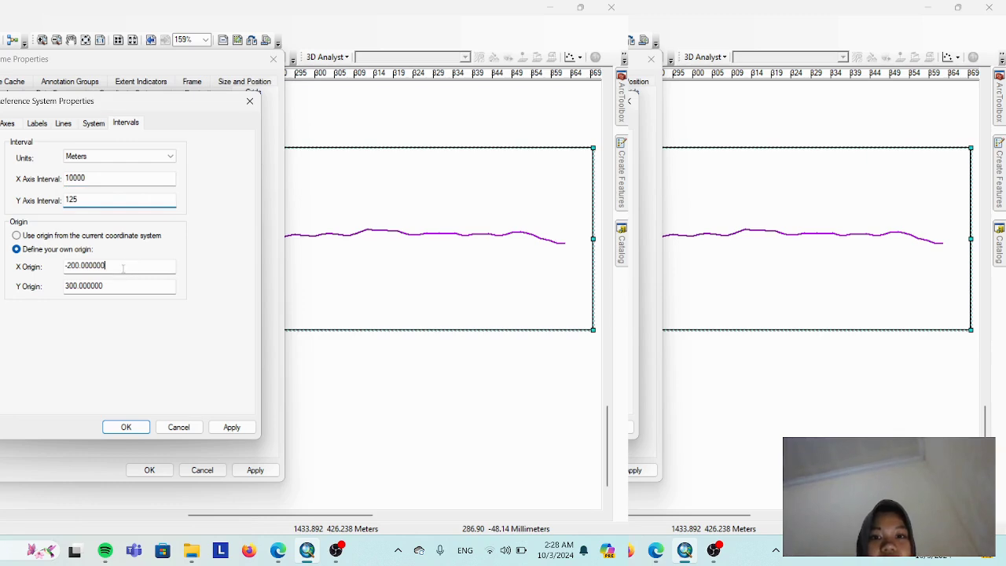
- Set the measured grid's X and Y origin to 0 and apply the grid to the section profile frame
left_click_drag(123, 268, 36, 256)
type("0")
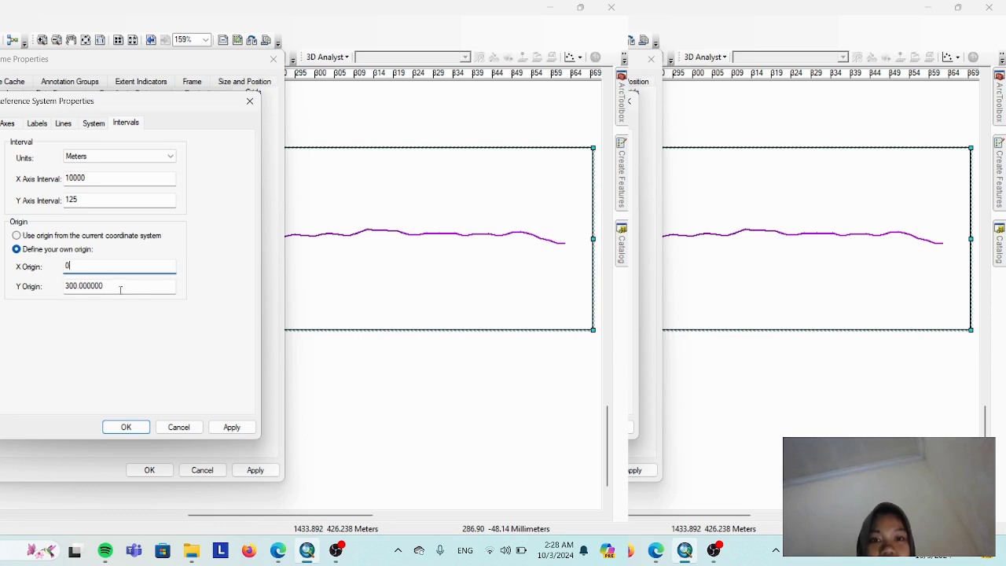
left_click_drag(120, 289, 76, 288)
key("BackSpace")
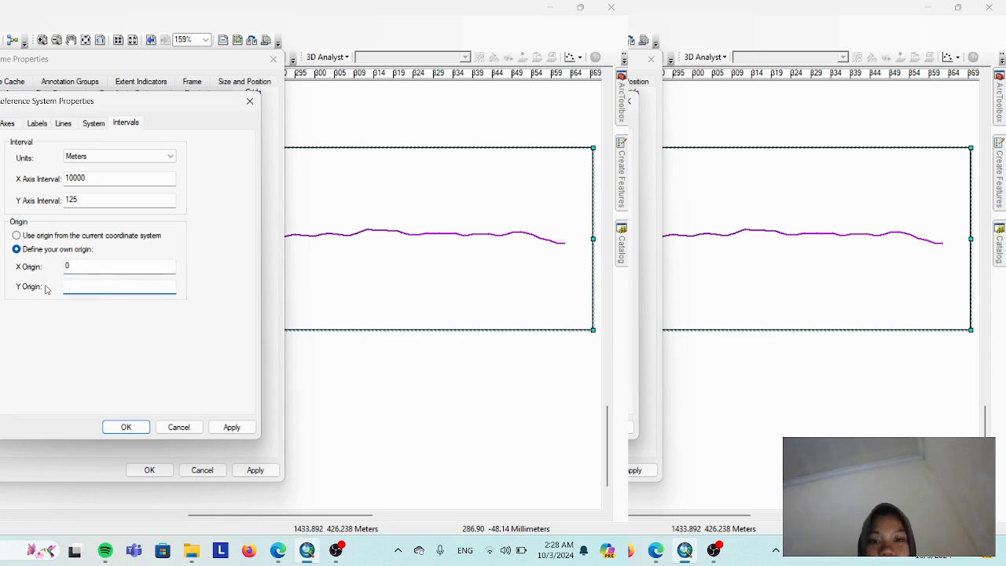
type("0")
left_click(232, 427)
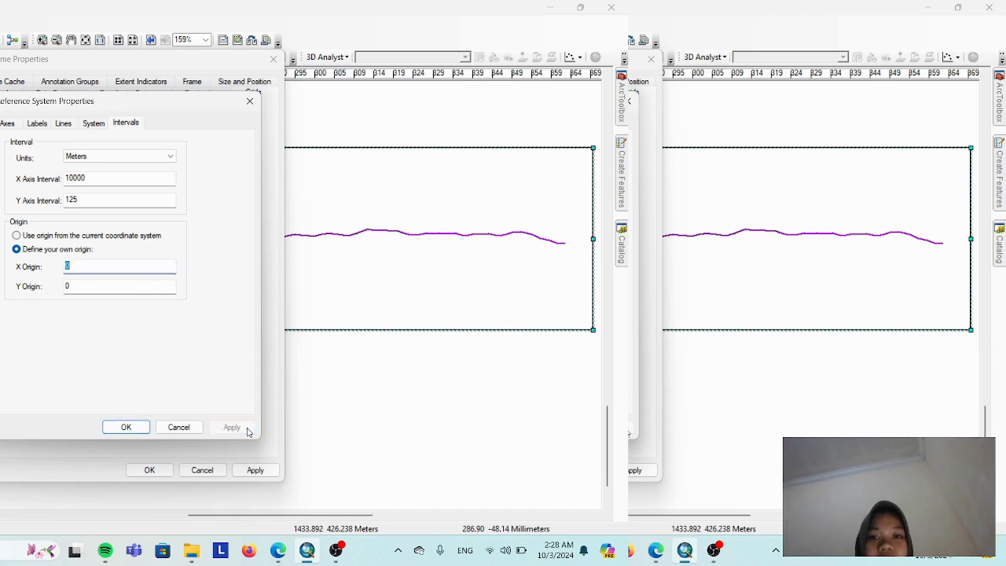
left_click(115, 427)
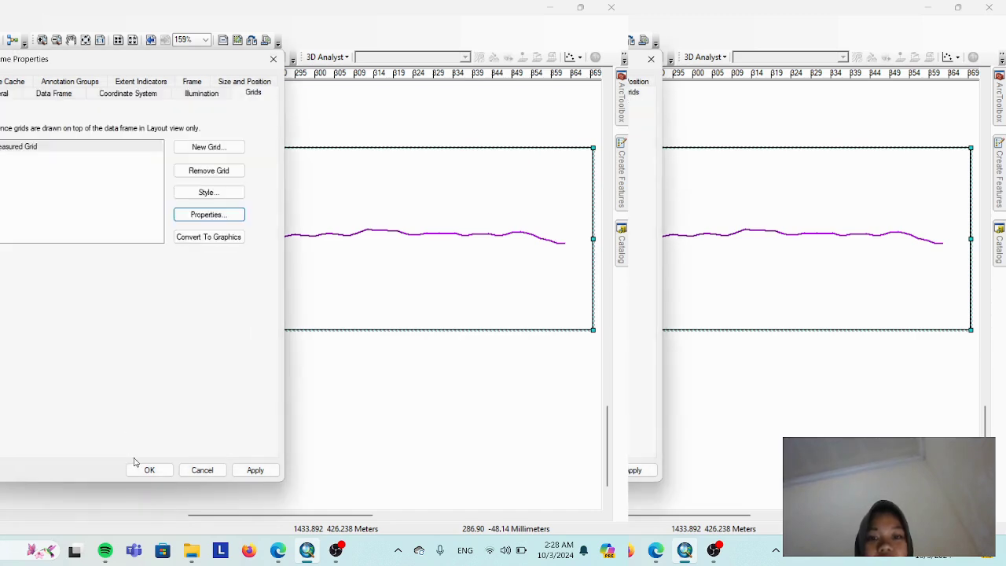
left_click(141, 470)
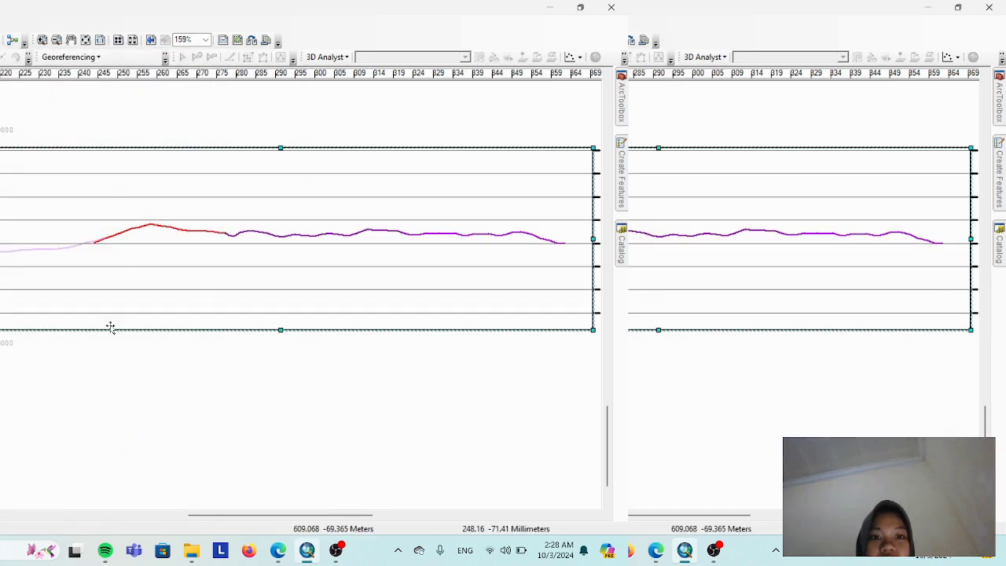
left_click_drag(393, 303, 301, 279)
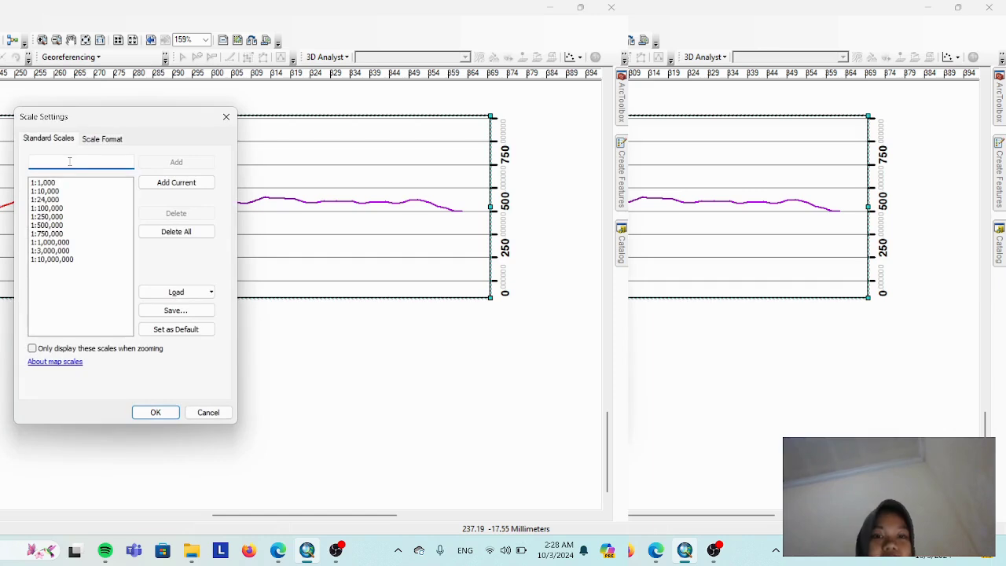
- Add 1:12,500 to the standard scales and apply it to the section profile frame
type("1:12,500")
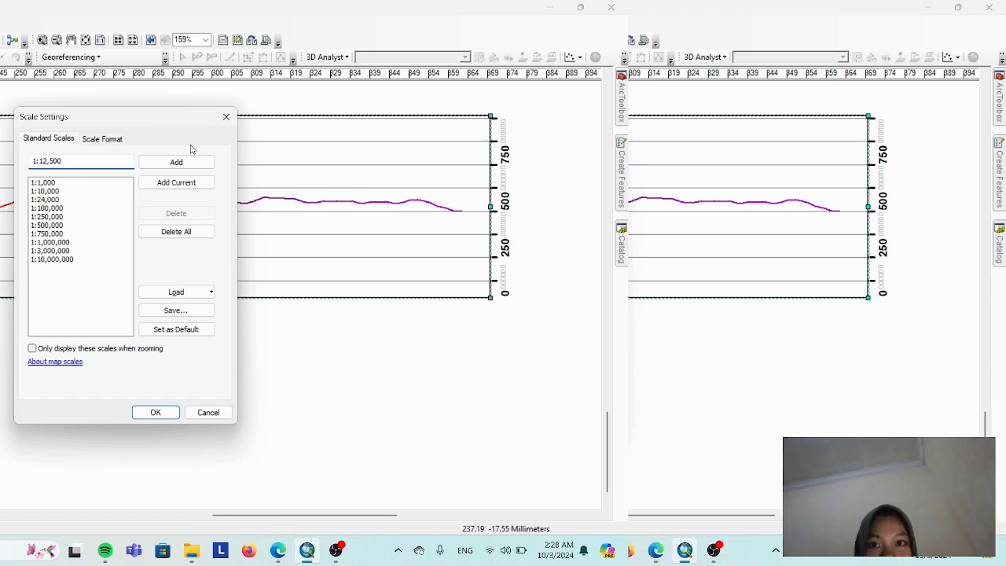
left_click(201, 162)
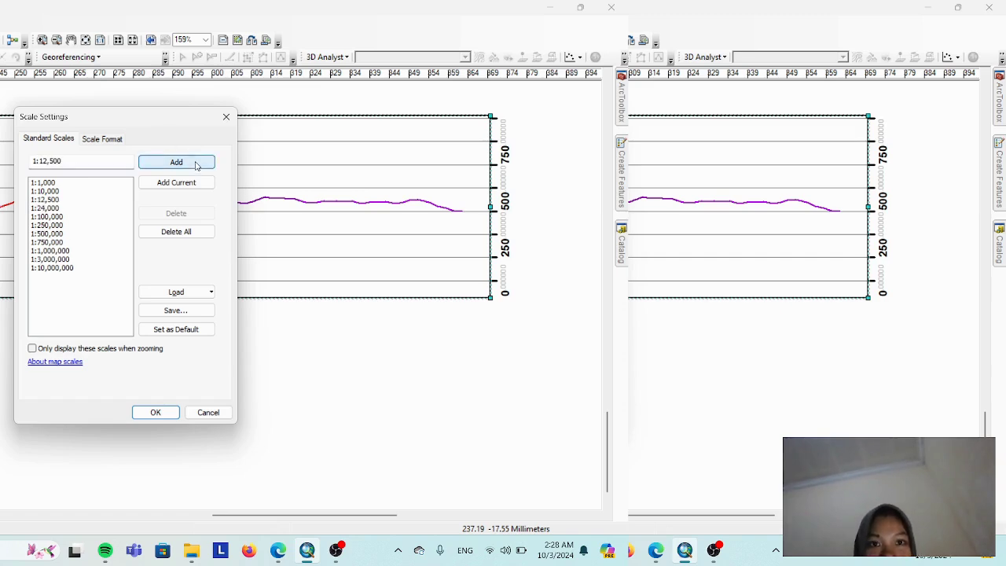
left_click(156, 413)
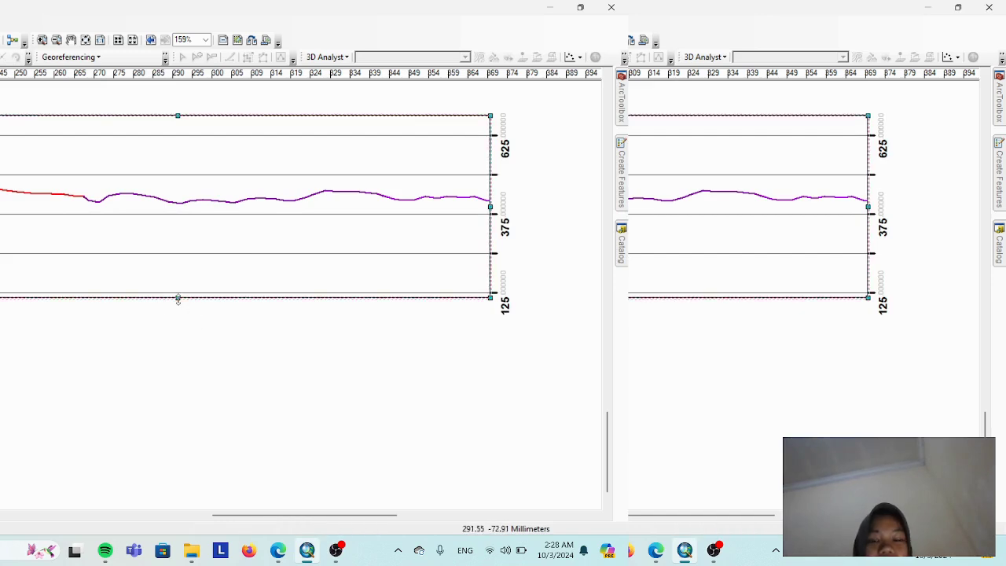
- Extend the section profile frame's lower edge downward so the grid's 0 m elevation line fits well inside
left_click_drag(178, 343, 176, 386)
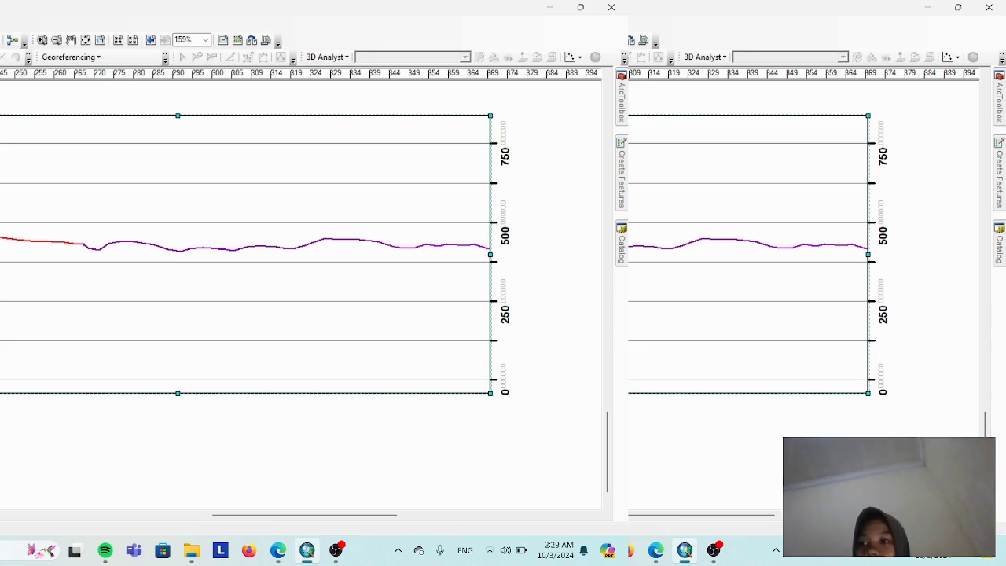
scroll(229, 231, "down", 3)
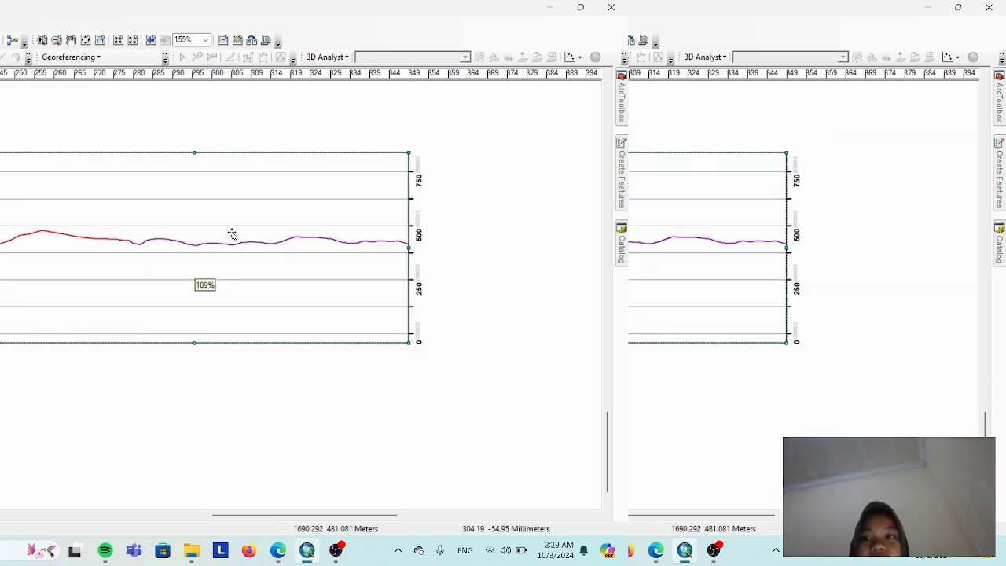
left_click_drag(312, 186, 316, 351)
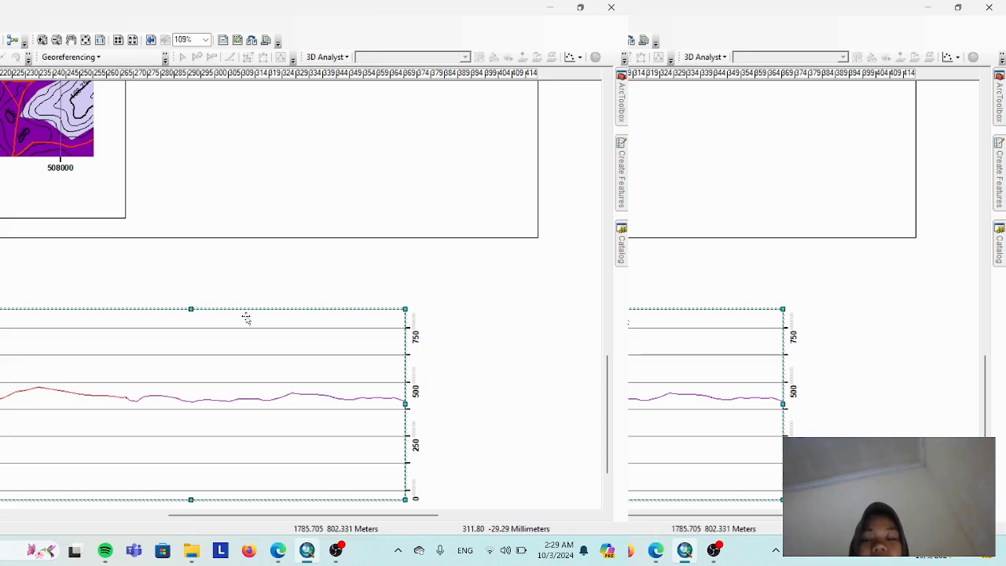
left_click_drag(247, 321, 225, 265)
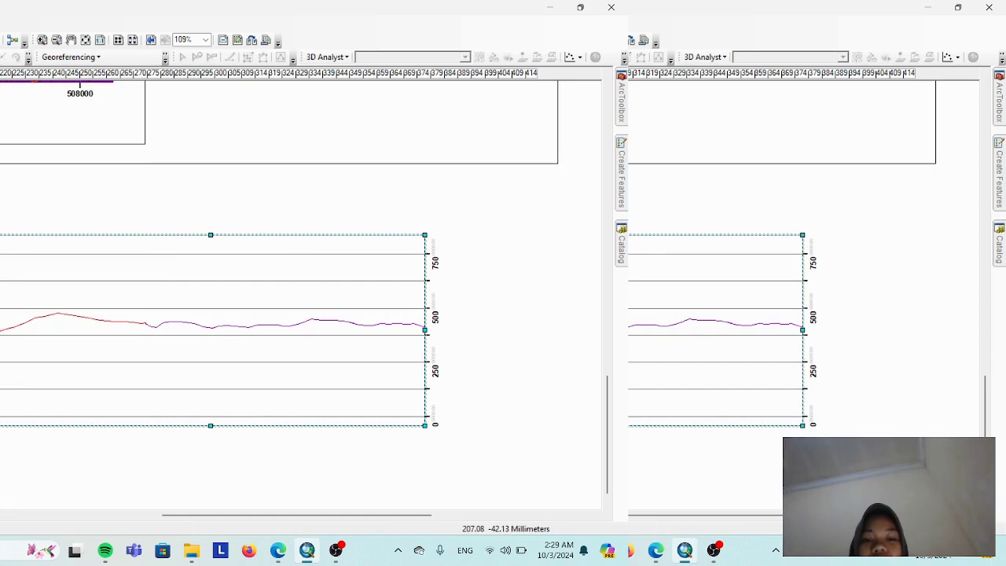
- Widen the section profile frame on both sides until the whole profile line fits inside with a margin at each end
left_click_drag(1, 330, 230, 390)
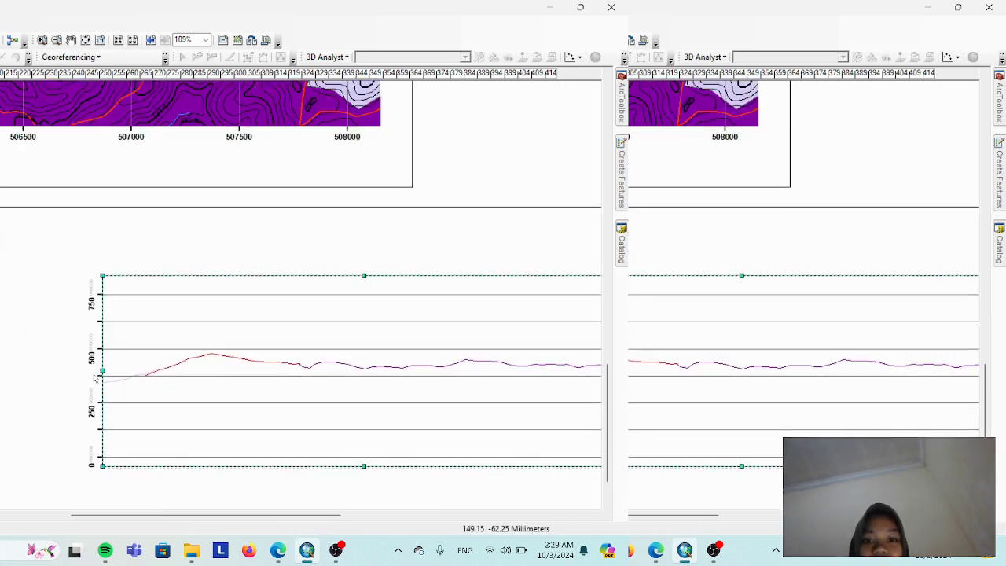
left_click_drag(101, 370, 40, 367)
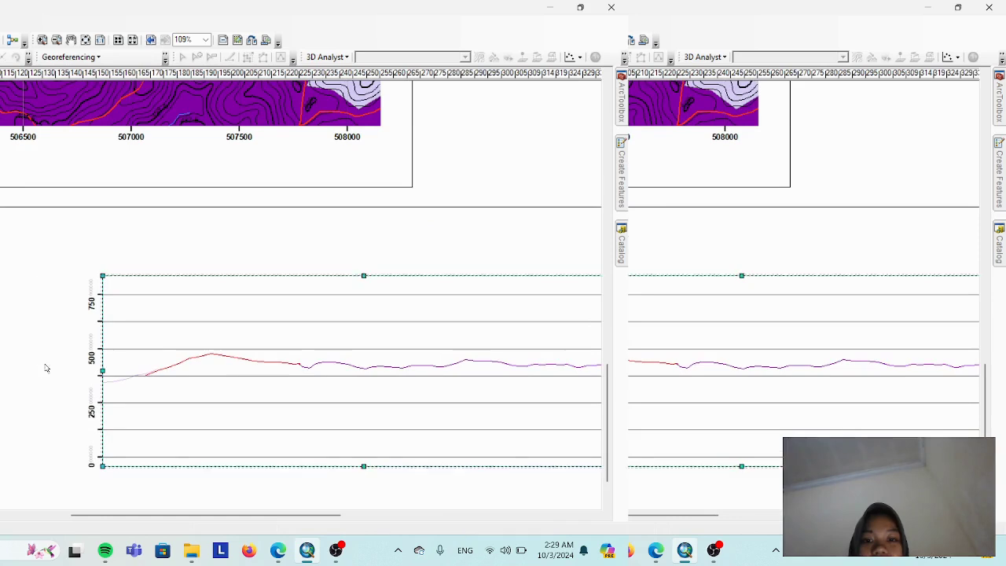
left_click_drag(288, 426, 251, 233)
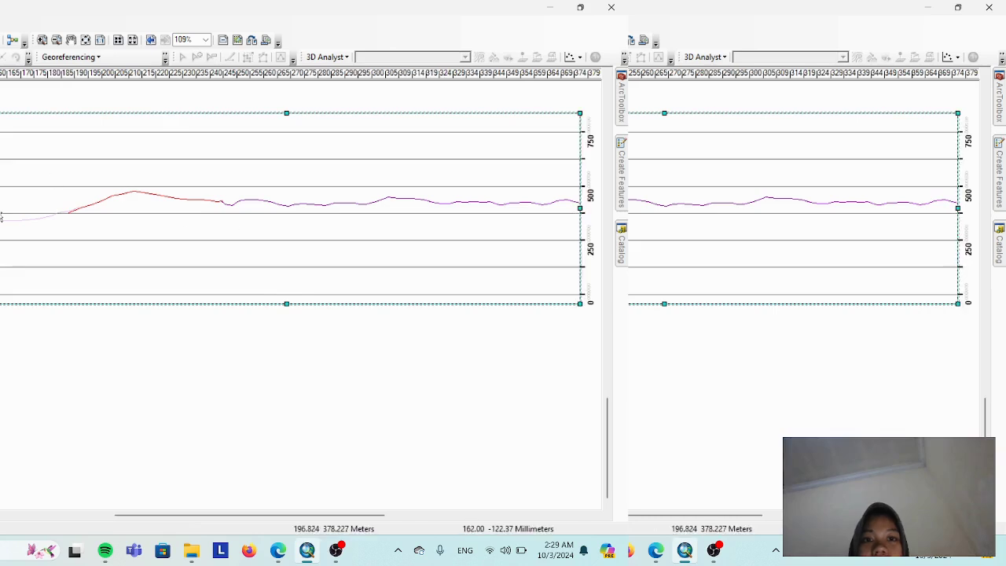
left_click_drag(0, 209, 0, 204)
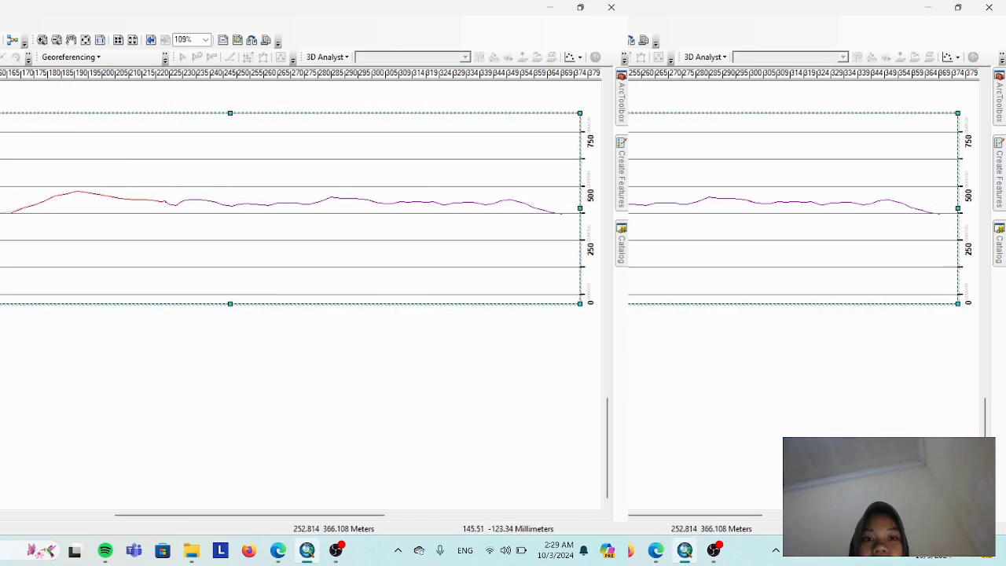
left_click_drag(301, 280, 149, 273)
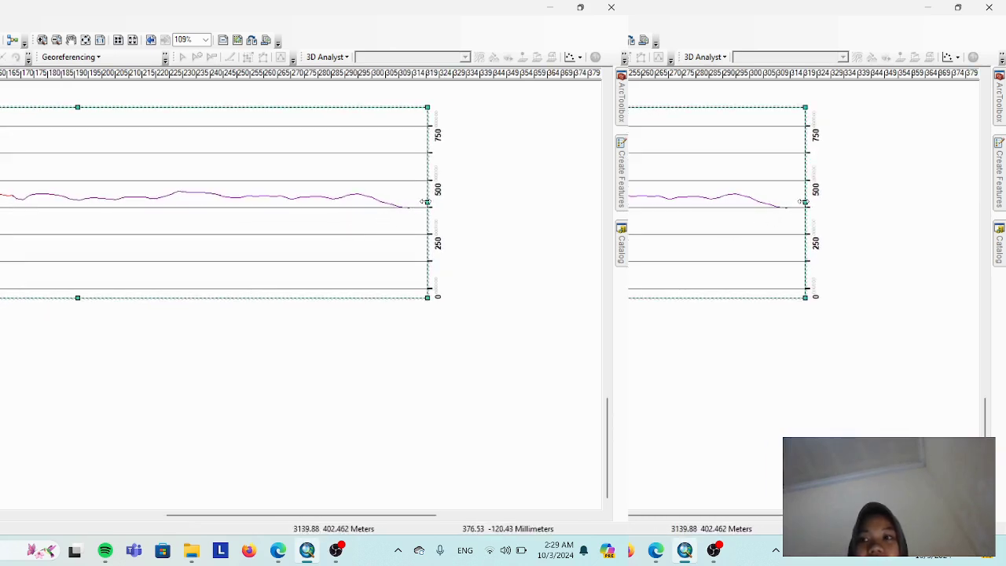
left_click_drag(247, 225, 398, 270)
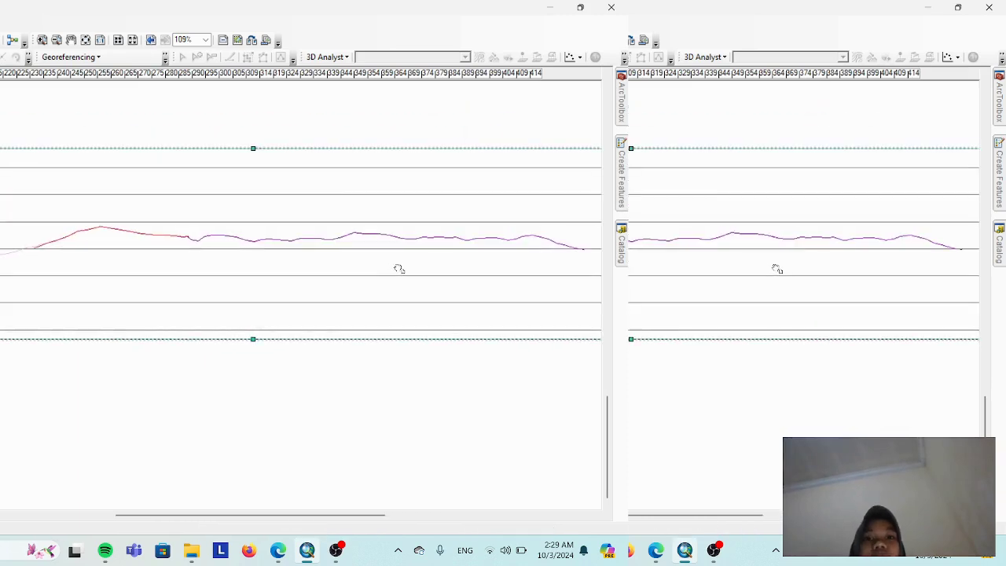
left_click_drag(341, 203, 312, 263)
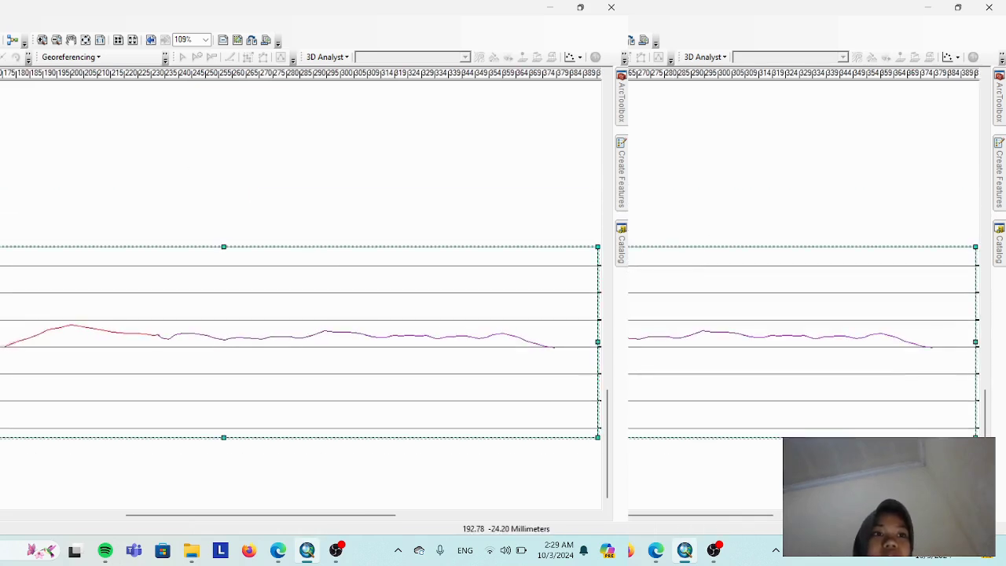
- Move the section profile frame directly beneath the map's outer border, roughly aligned with the map's left edge
left_click_drag(68, 157, 436, 287)
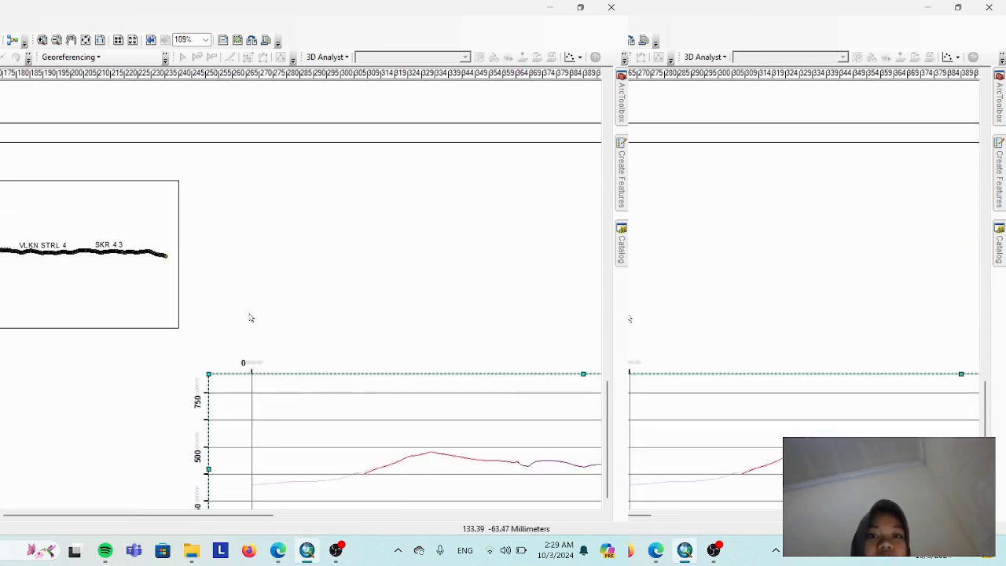
left_click(12, 278)
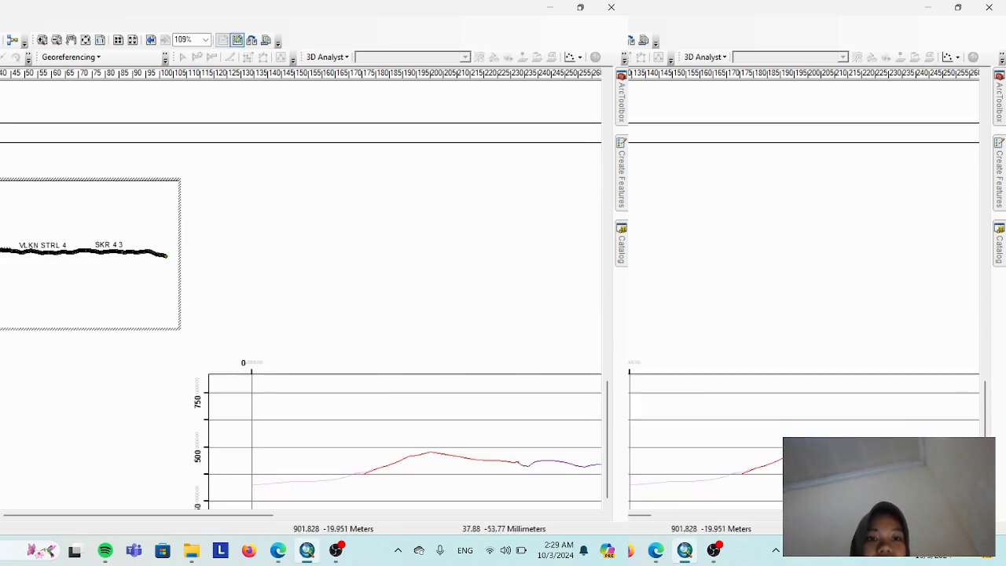
left_click(396, 483)
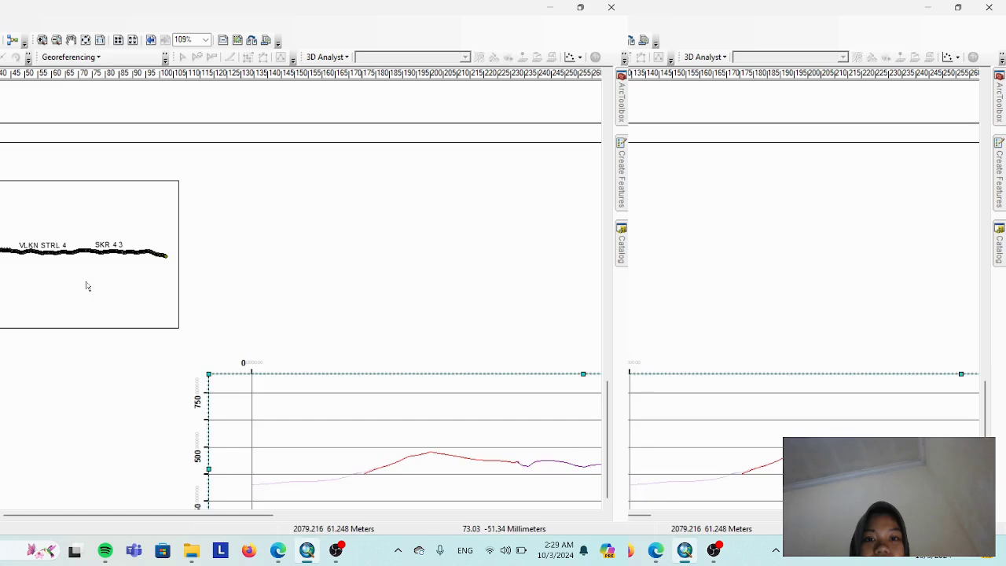
left_click_drag(83, 269, 25, 413)
scroll(386, 411, "down", 5)
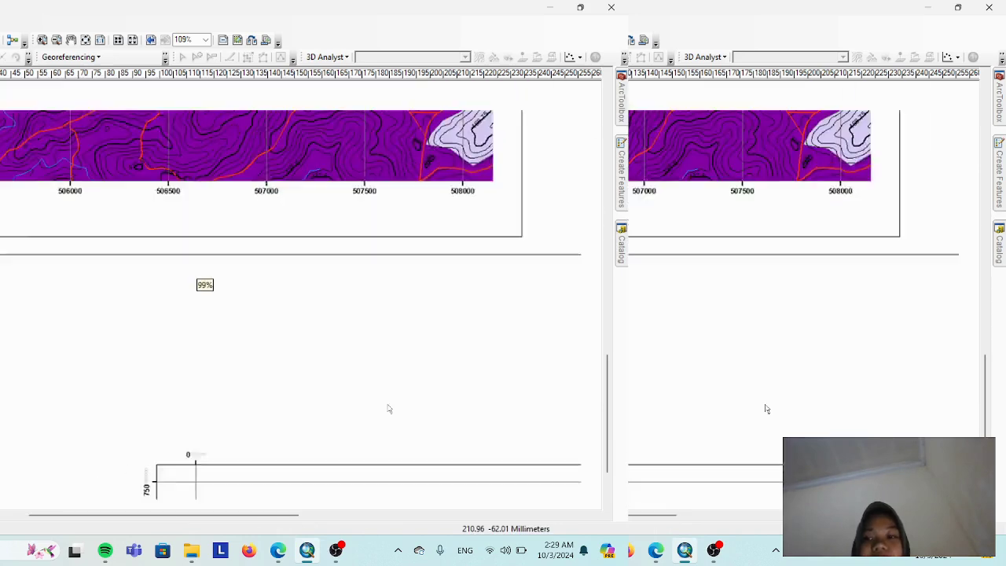
left_click_drag(354, 378, 348, 278)
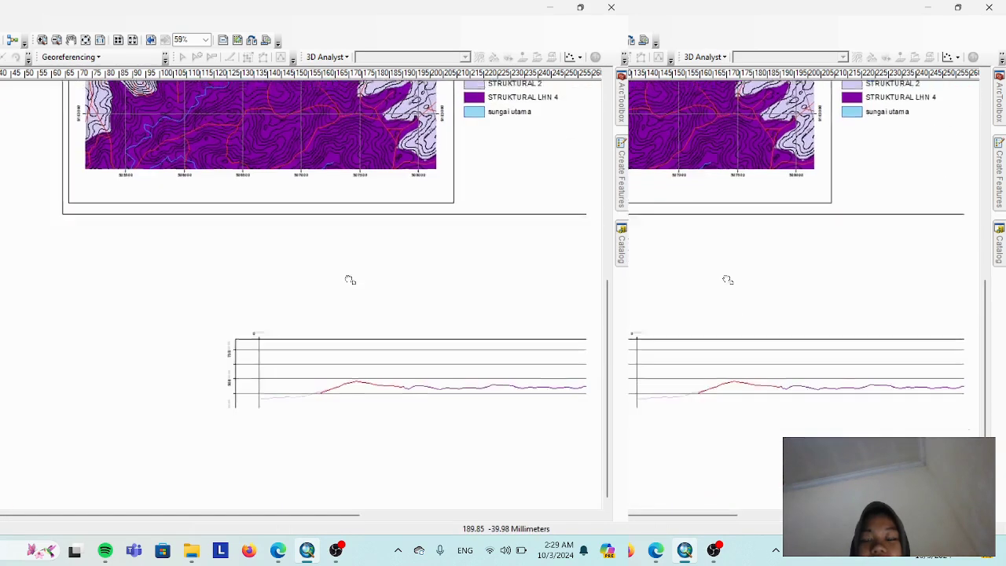
left_click(404, 367)
left_click_drag(415, 382, 259, 278)
left_click_drag(312, 239, 283, 416)
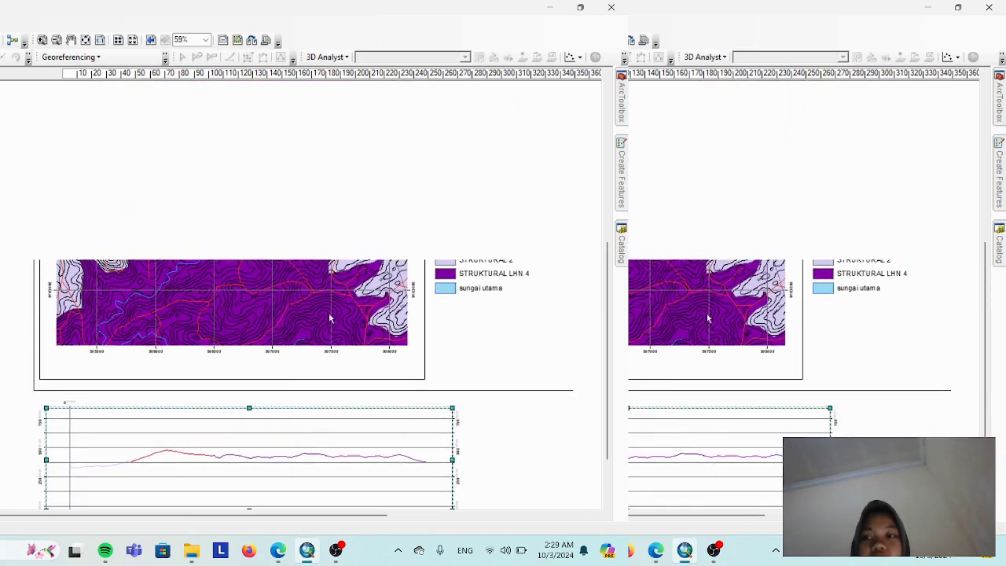
left_click_drag(375, 251, 389, 324)
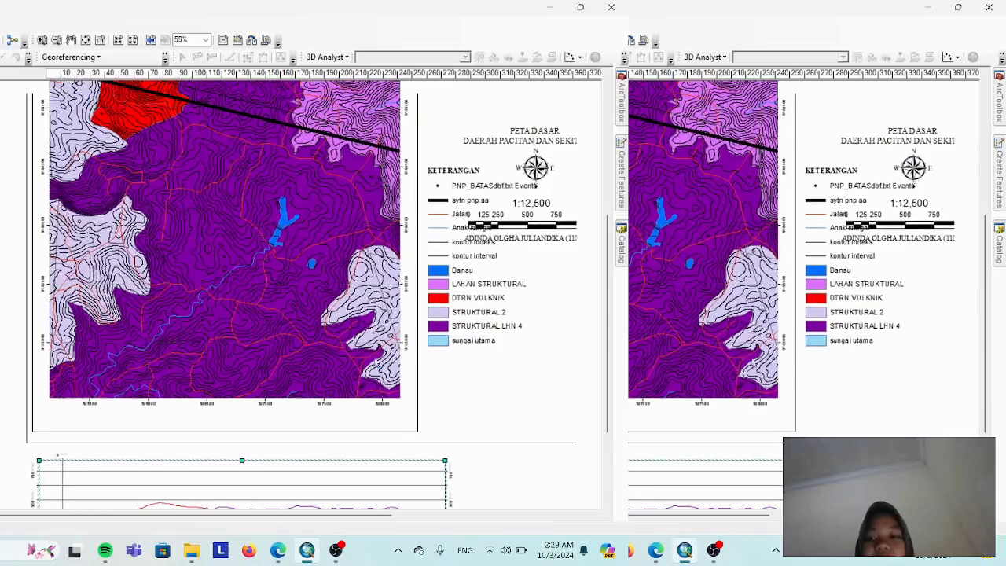